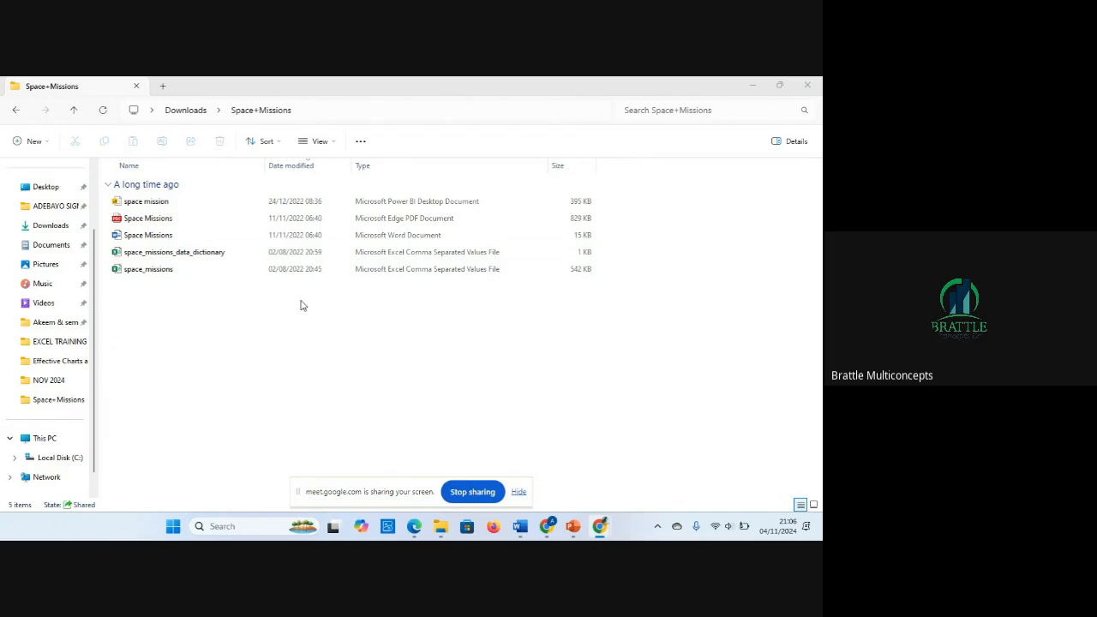
# Step: Open the space_missions CSV file from the Space+Missions folder
pyautogui.click(149, 220)
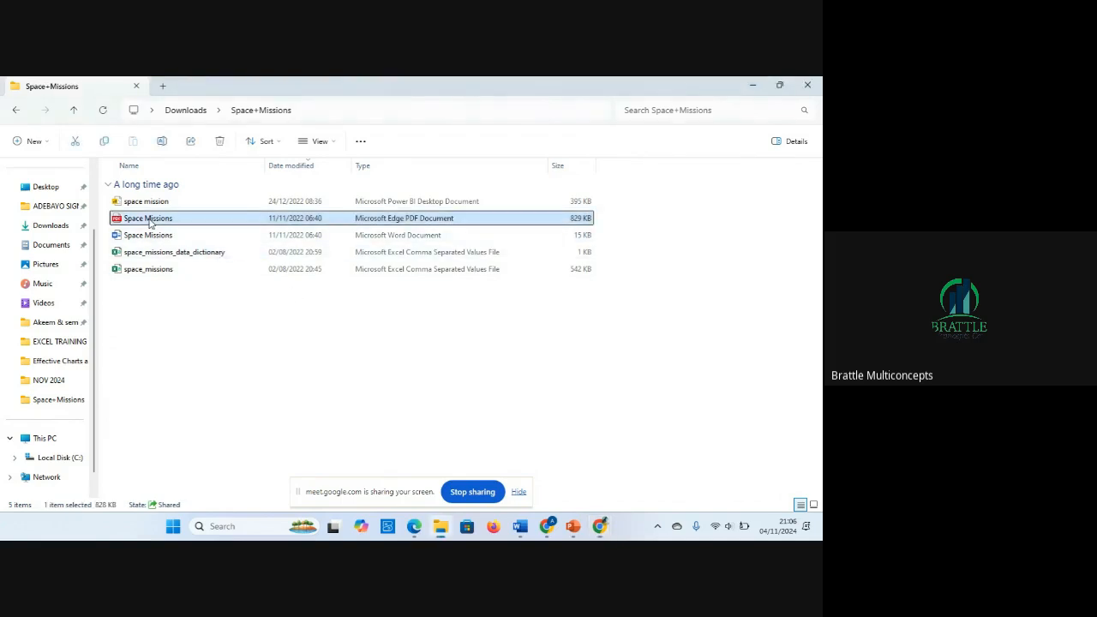
pyautogui.keyDown('ctrl'); pyautogui.click(212, 274); pyautogui.keyUp('ctrl')
pyautogui.doubleClick(213, 274)
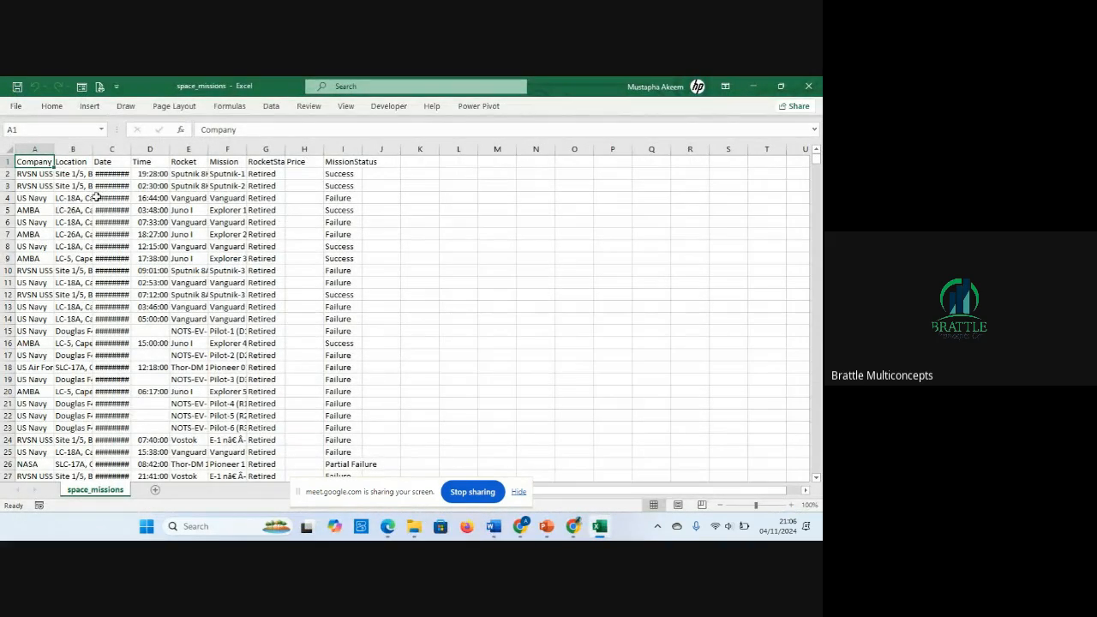
# Step: Adjust the widths of the Company through Mission columns in the space_missions sheet so dates, locations, rockets and missions are readable
pyautogui.moveTo(131, 149); pyautogui.dragTo(159, 150)
pyautogui.moveTo(54, 149); pyautogui.dragTo(216, 153)
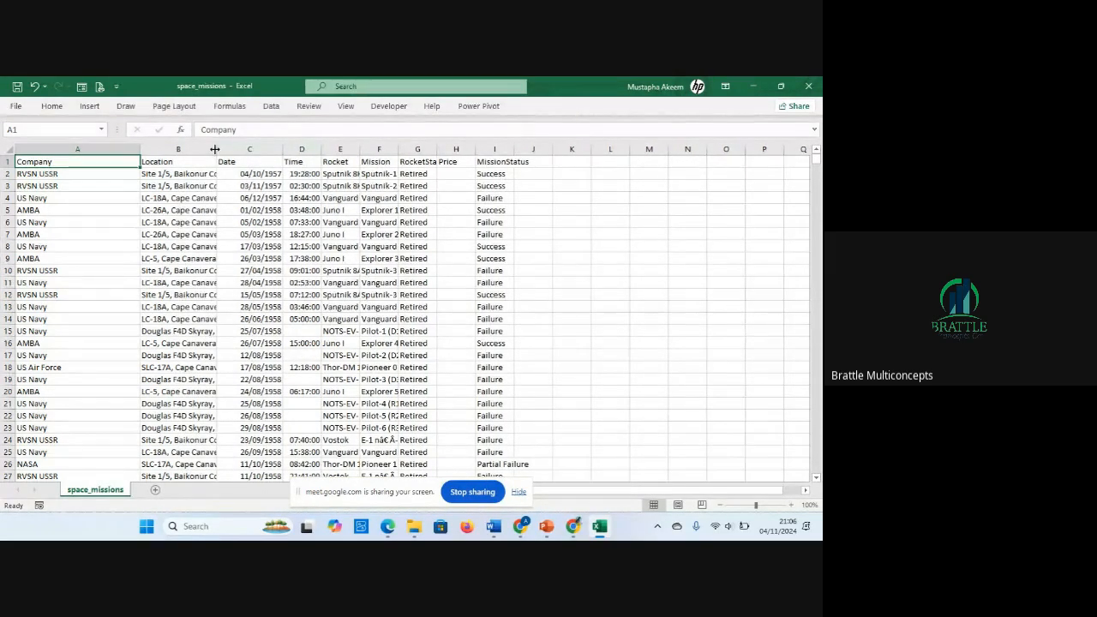
pyautogui.moveTo(215, 149); pyautogui.dragTo(250, 149)
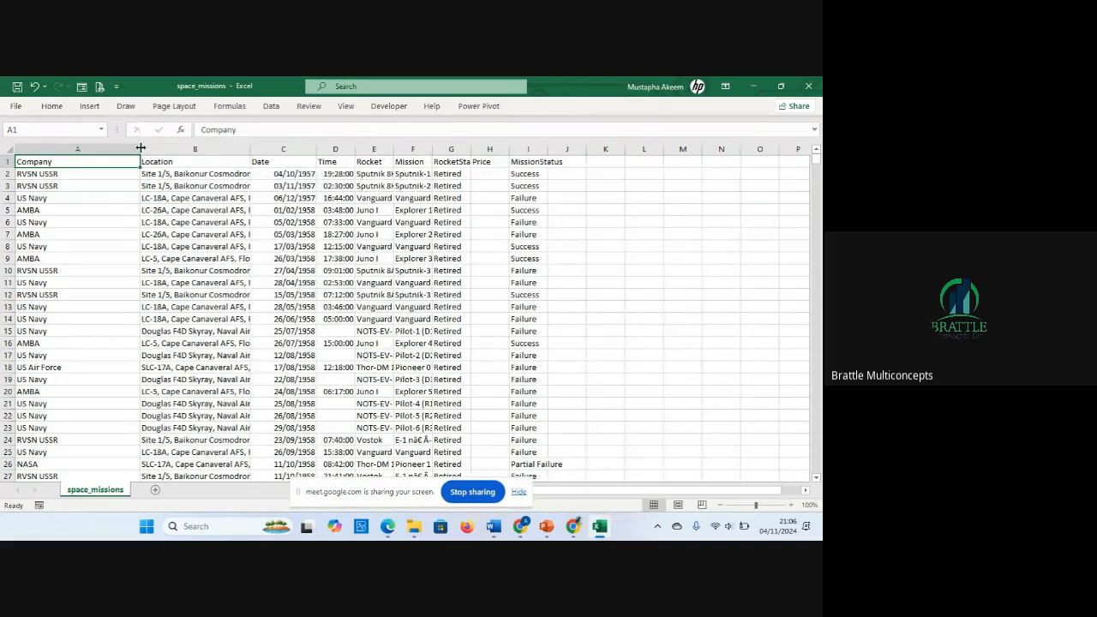
pyautogui.moveTo(141, 149); pyautogui.dragTo(94, 149)
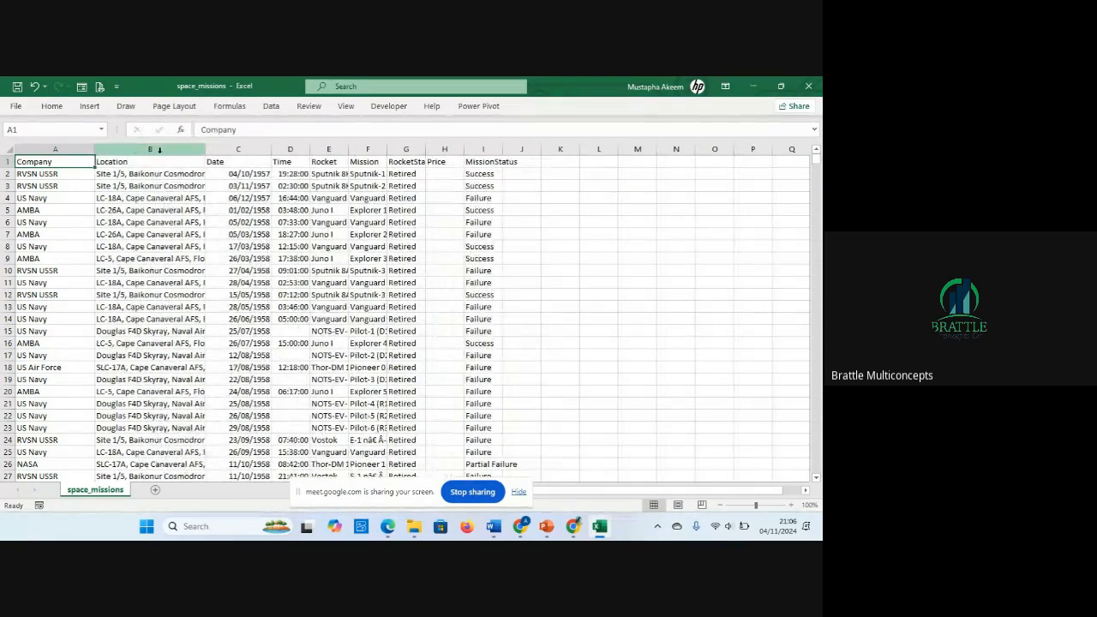
pyautogui.moveTo(207, 151); pyautogui.dragTo(262, 151)
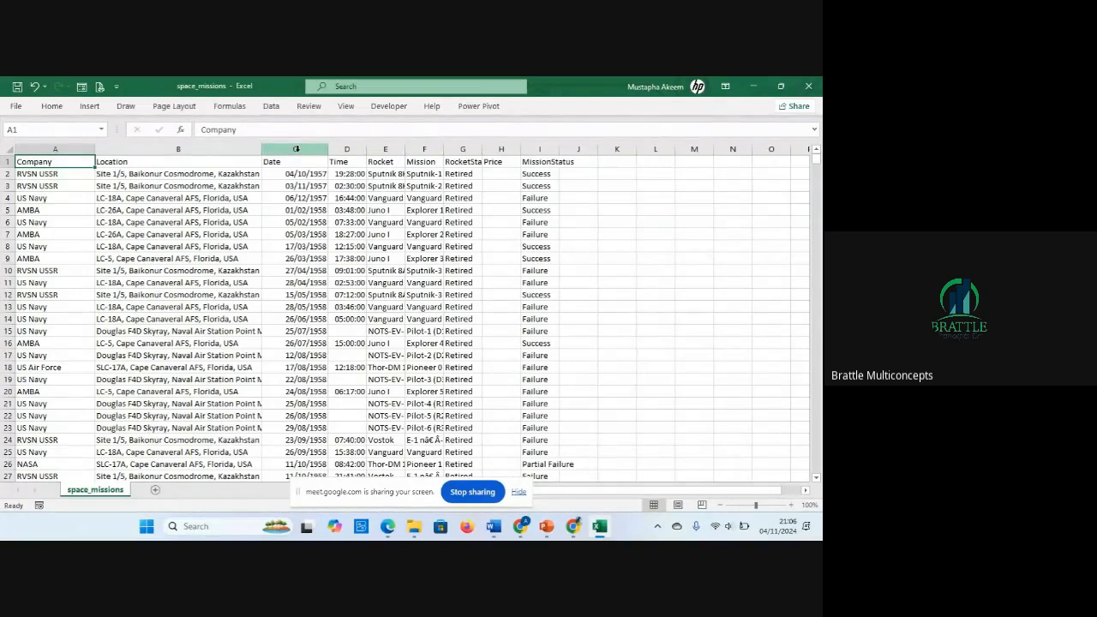
pyautogui.click(296, 149)
pyautogui.moveTo(366, 150); pyautogui.dragTo(411, 152)
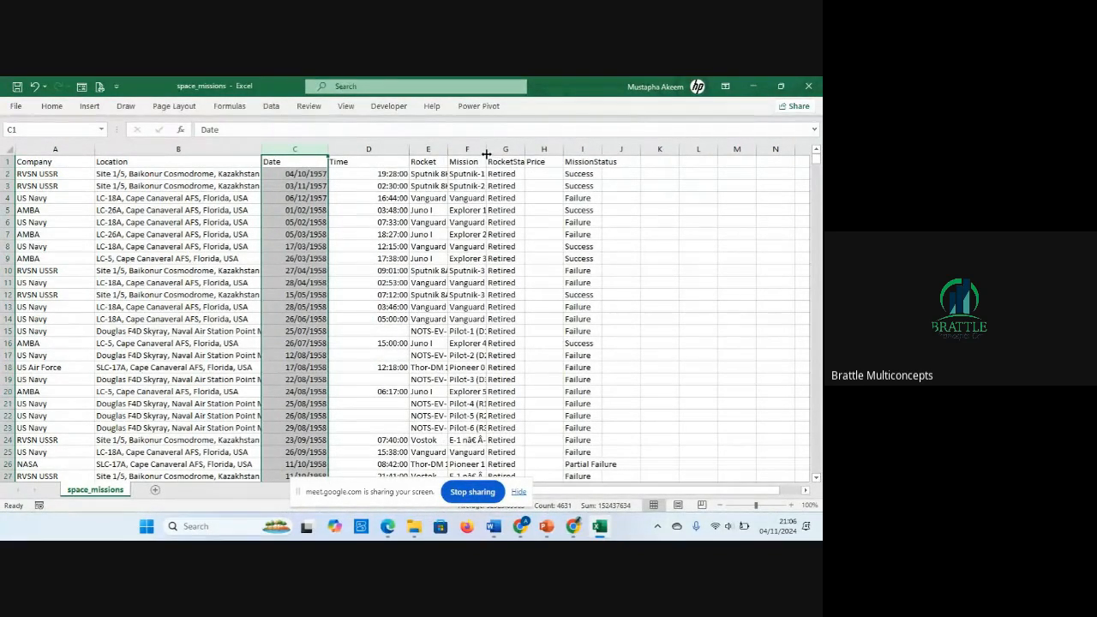
pyautogui.moveTo(486, 153); pyautogui.dragTo(536, 152)
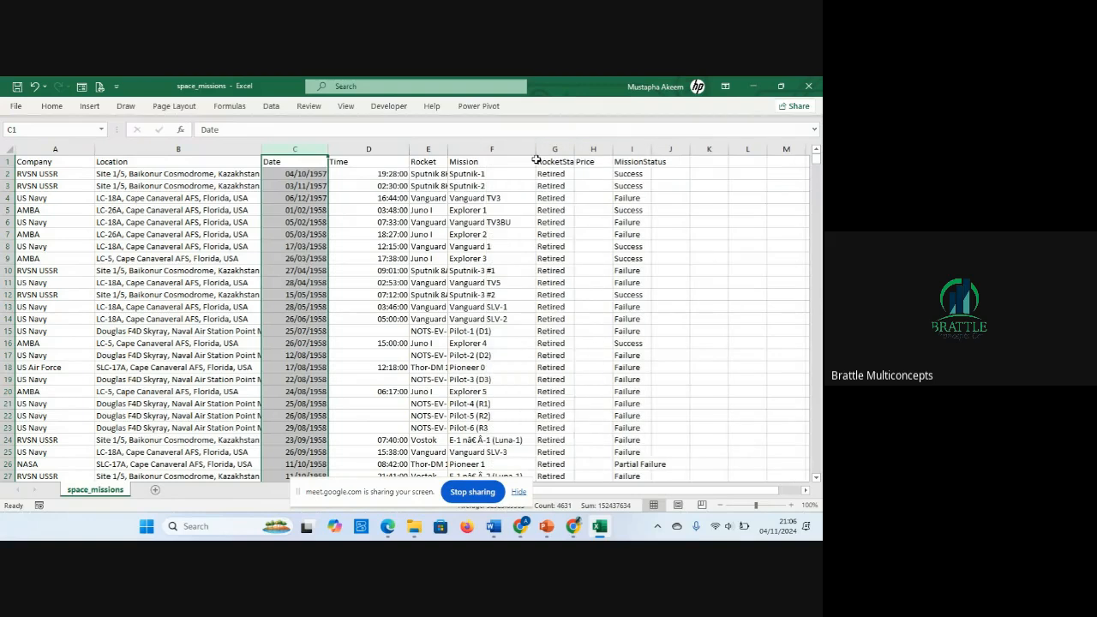
pyautogui.moveTo(448, 150); pyautogui.dragTo(486, 159)
# Step: Open space_missions_data_dictionary from the Space+Missions folder and place its restored window over the lower part of the space_missions sheet
pyautogui.moveTo(414, 529)
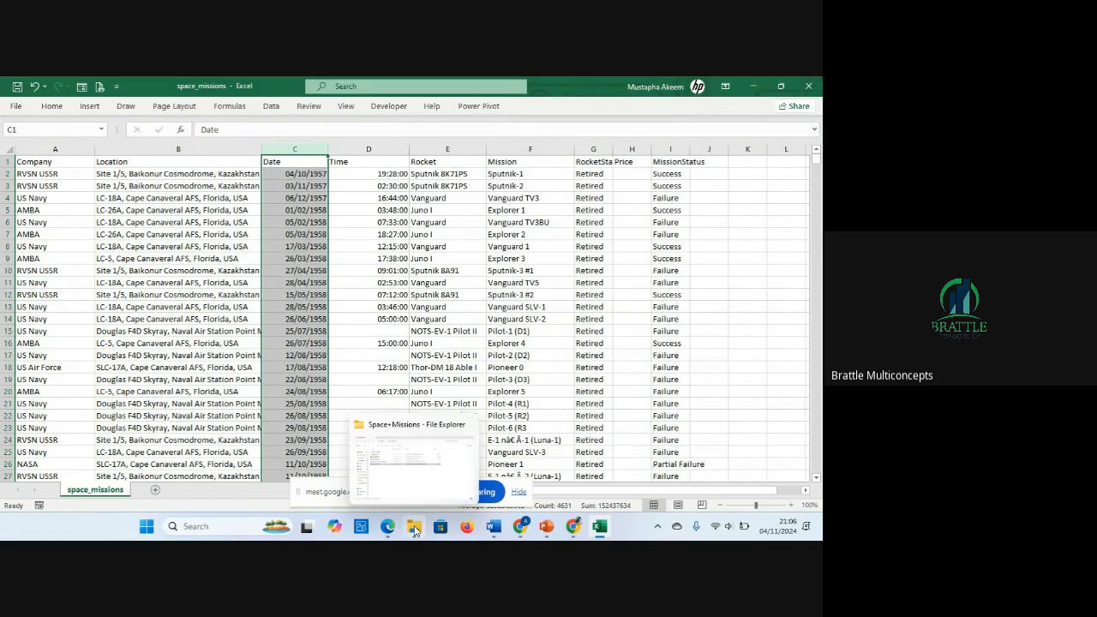
pyautogui.click(411, 471)
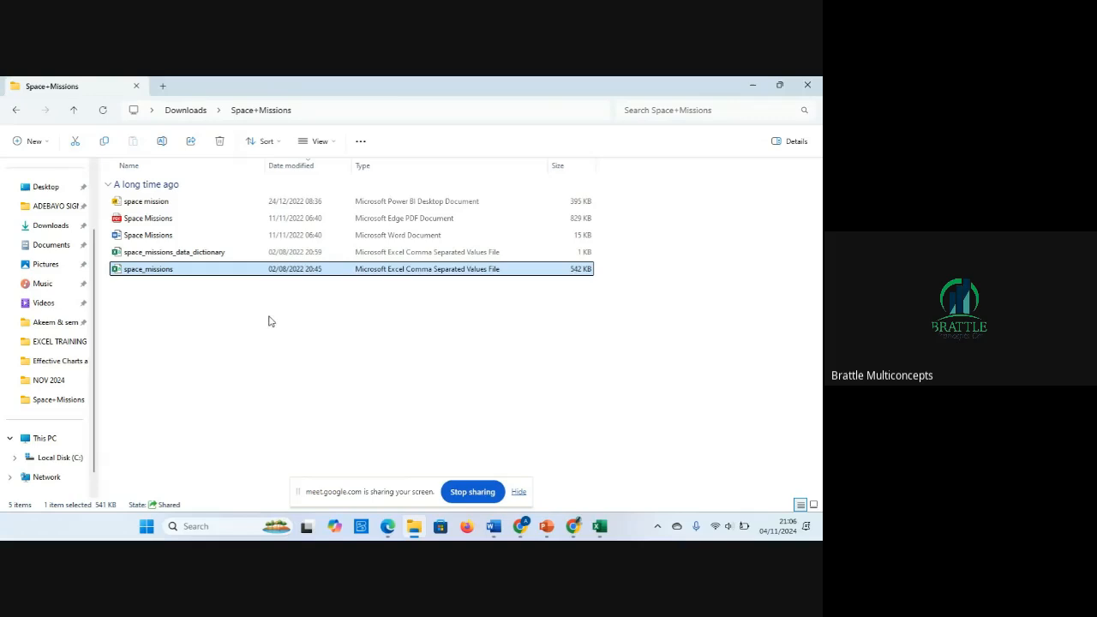
pyautogui.doubleClick(202, 254)
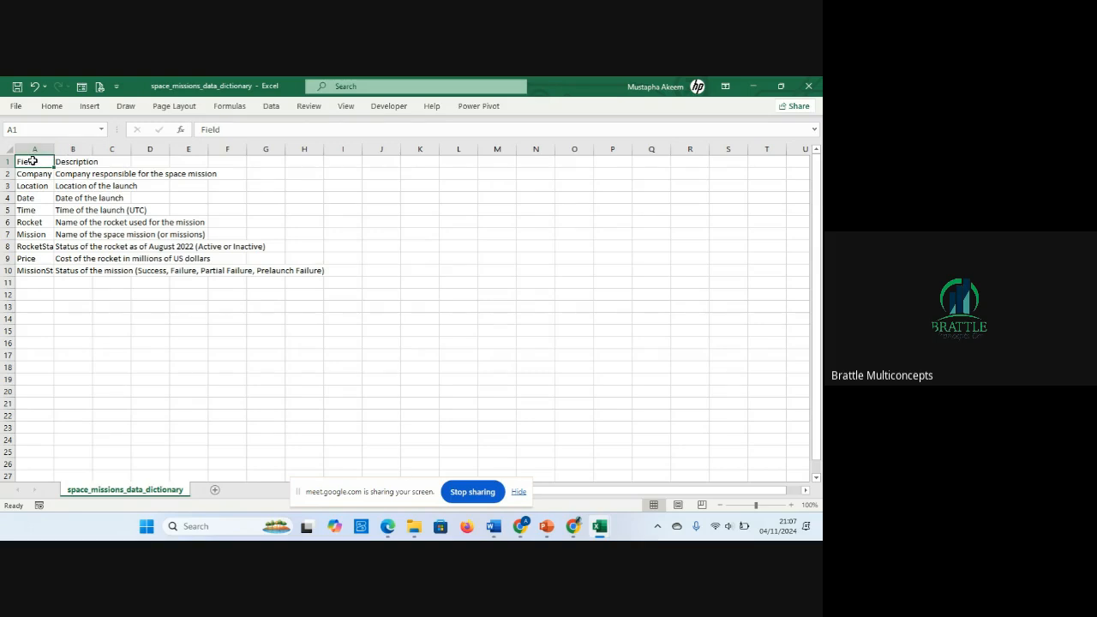
pyautogui.click(780, 85)
pyautogui.moveTo(283, 200); pyautogui.dragTo(276, 270)
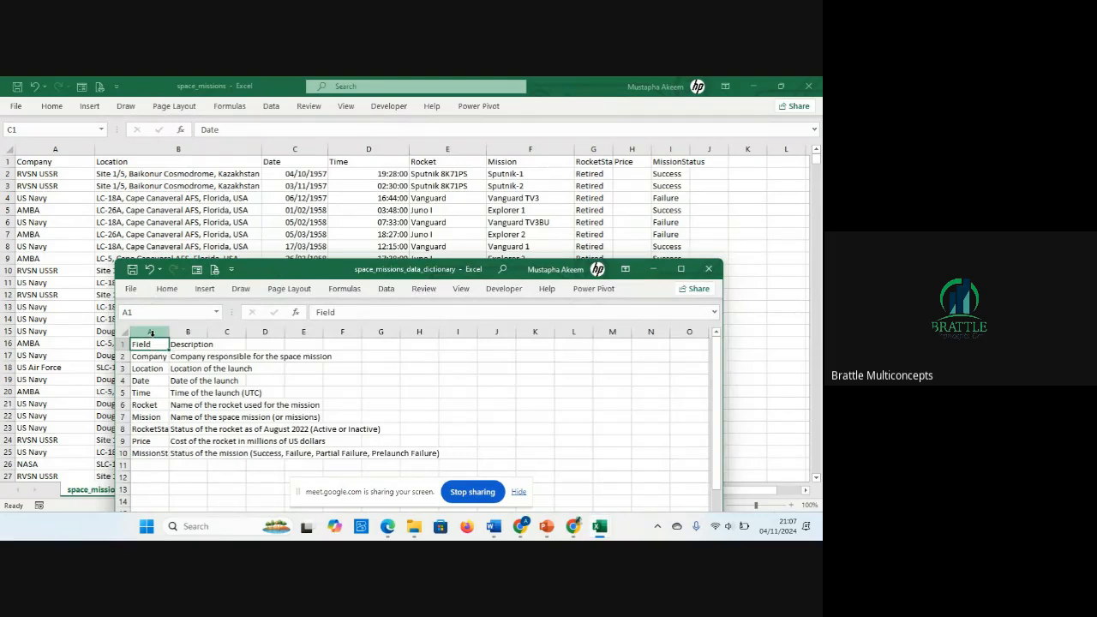
# Step: Review the Company, Location and Date definitions in the data dictionary and compare them with the space_missions data
pyautogui.click(151, 360)
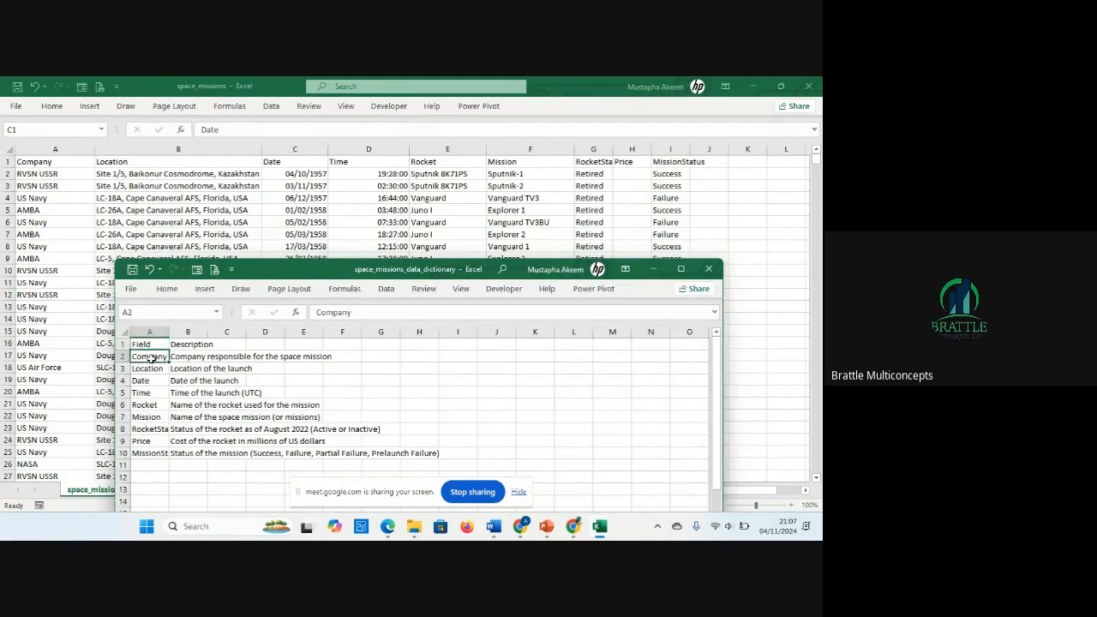
pyautogui.click(192, 358)
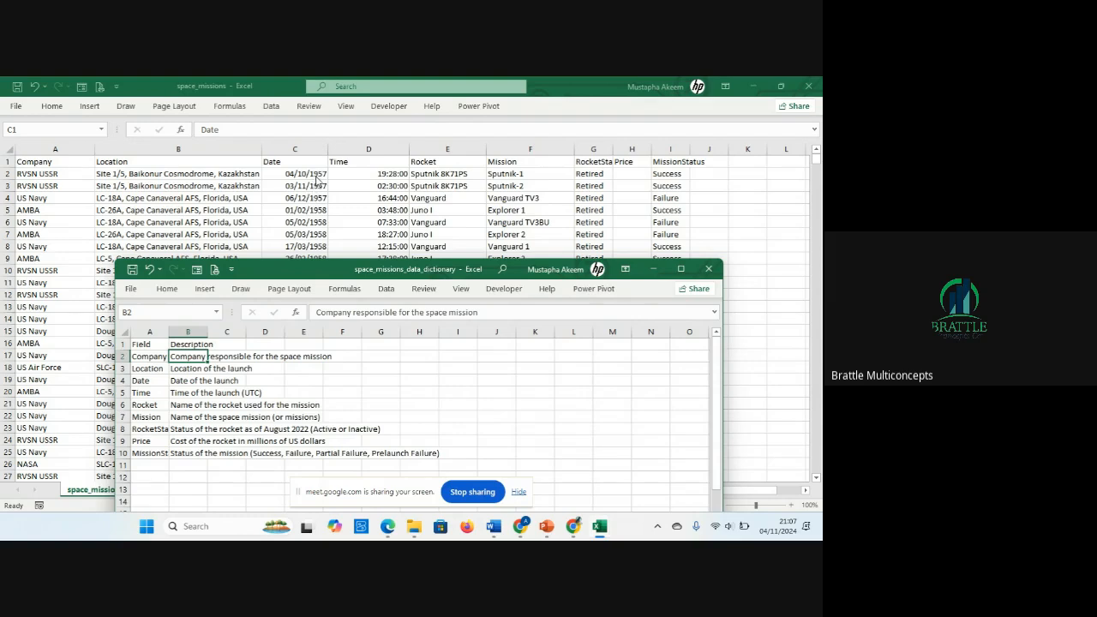
pyautogui.click(149, 371)
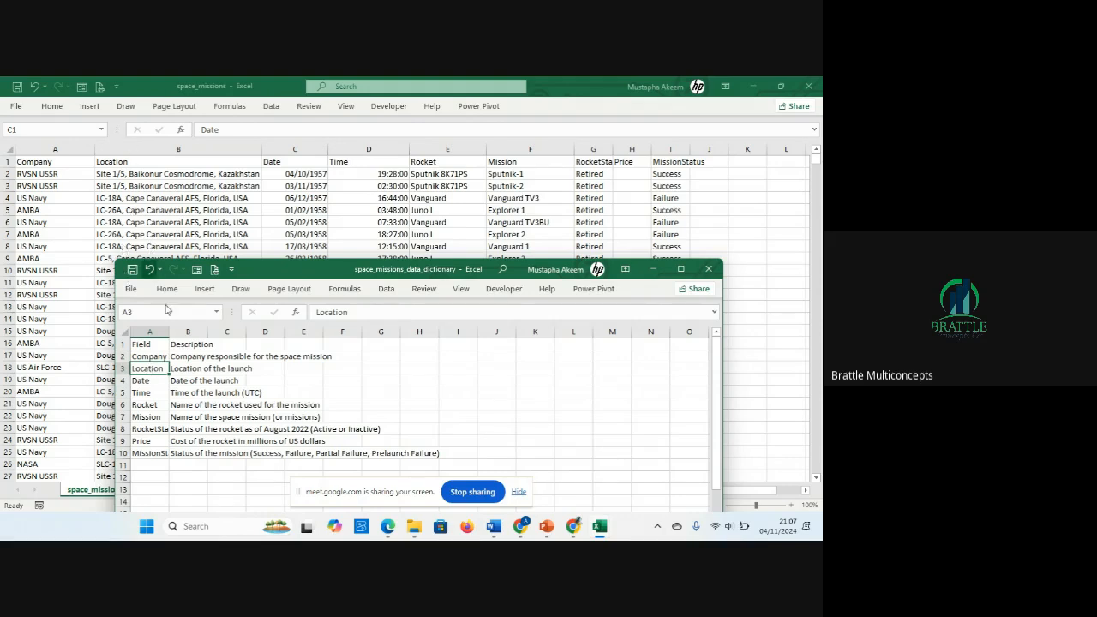
pyautogui.click(195, 369)
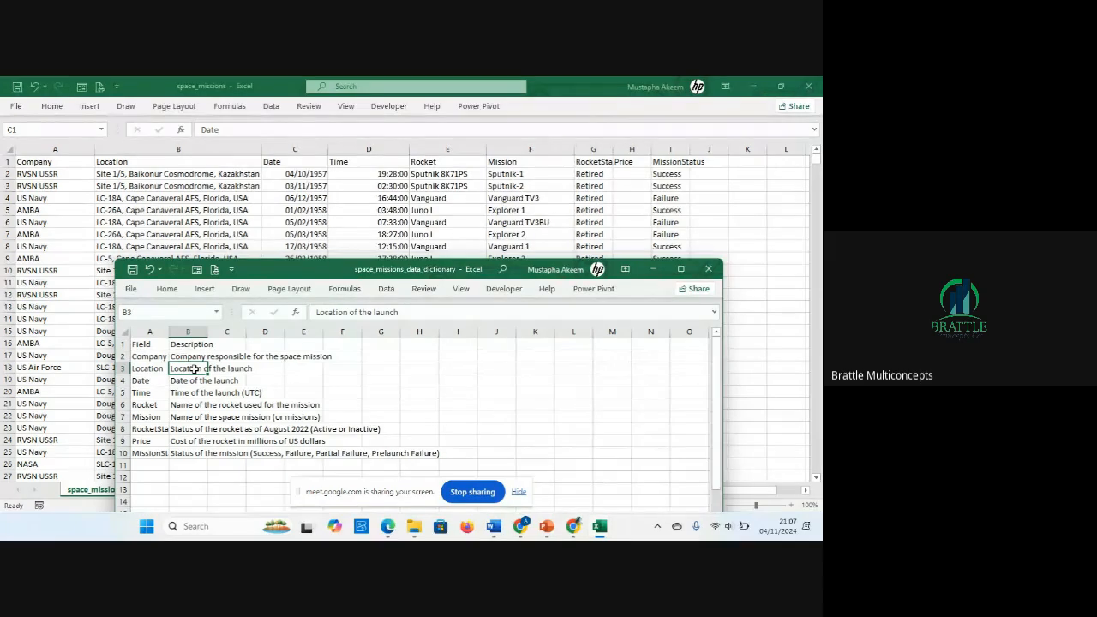
pyautogui.click(152, 380)
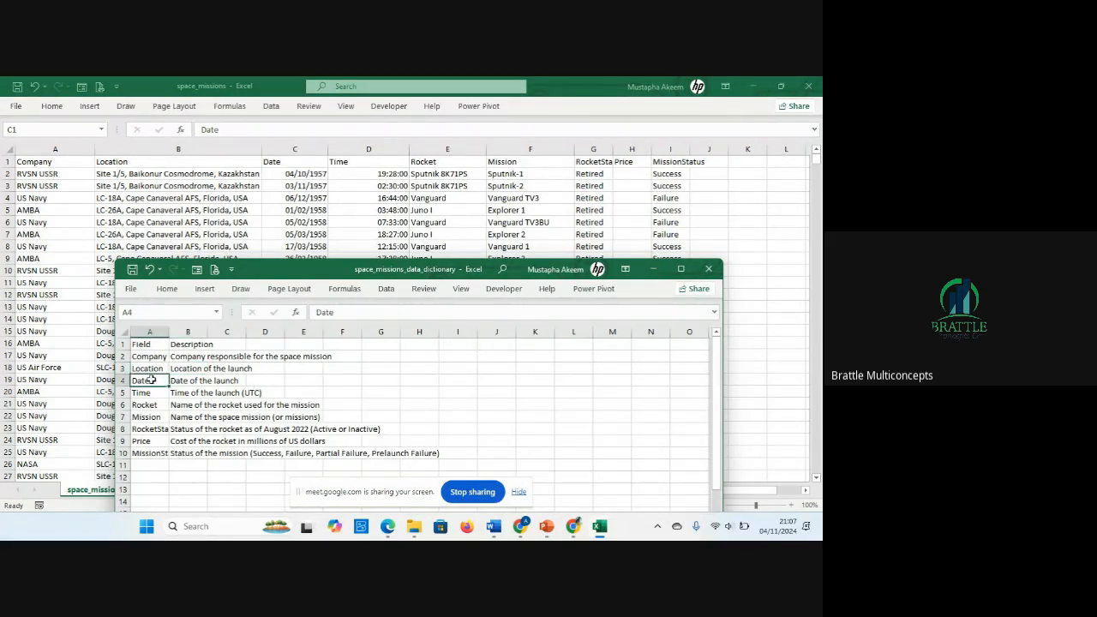
pyautogui.click(301, 165)
pyautogui.hotkey('ctrl', 'shift', 'Down')
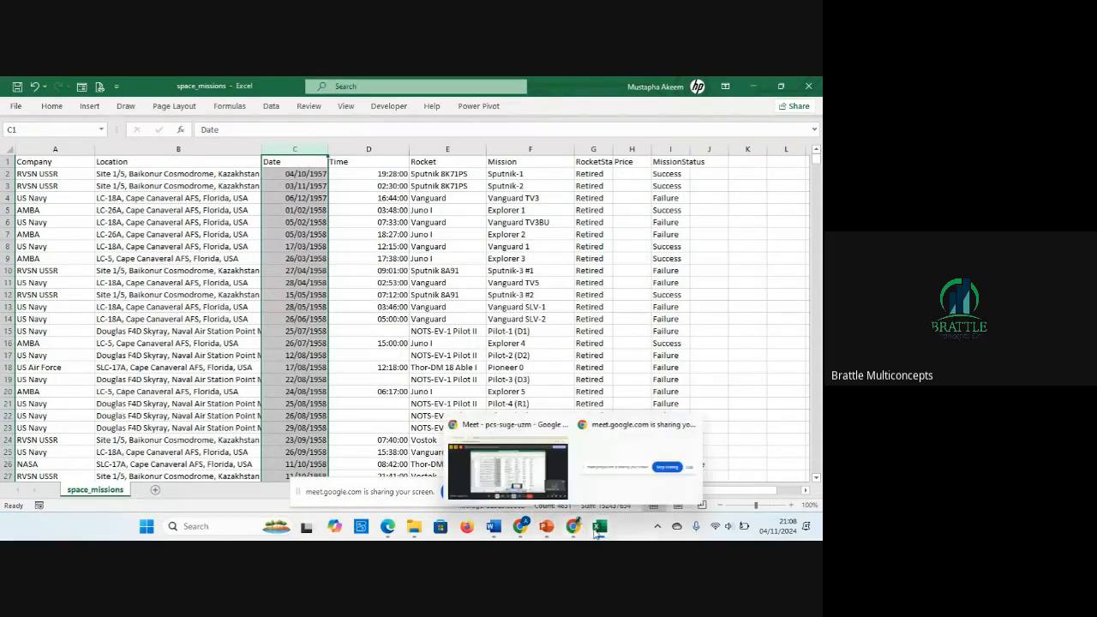
pyautogui.moveTo(597, 533)
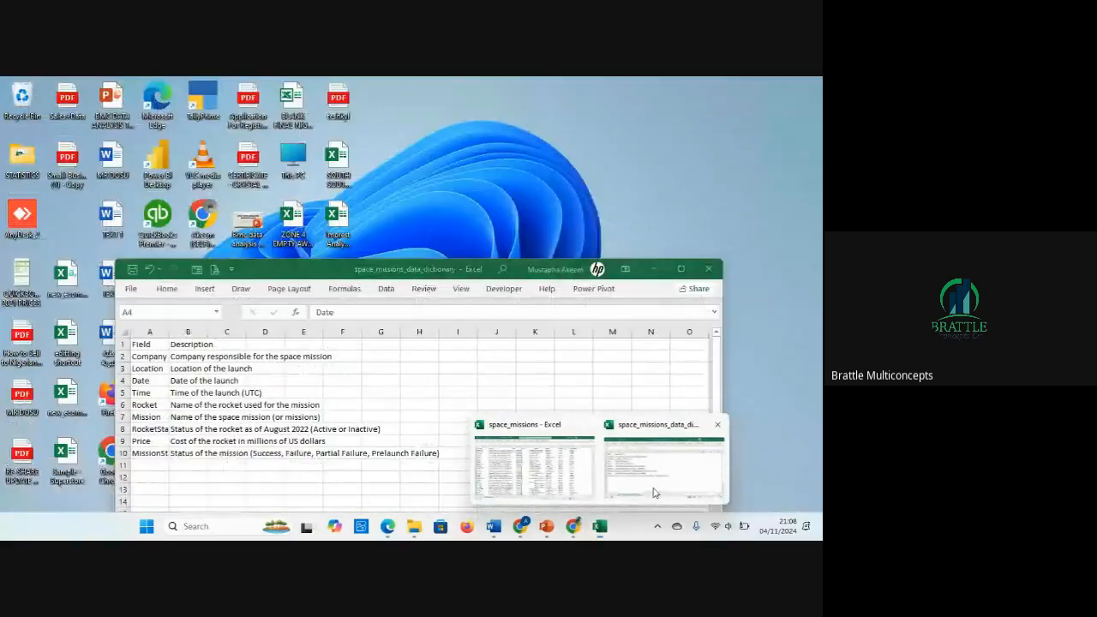
pyautogui.click(652, 487)
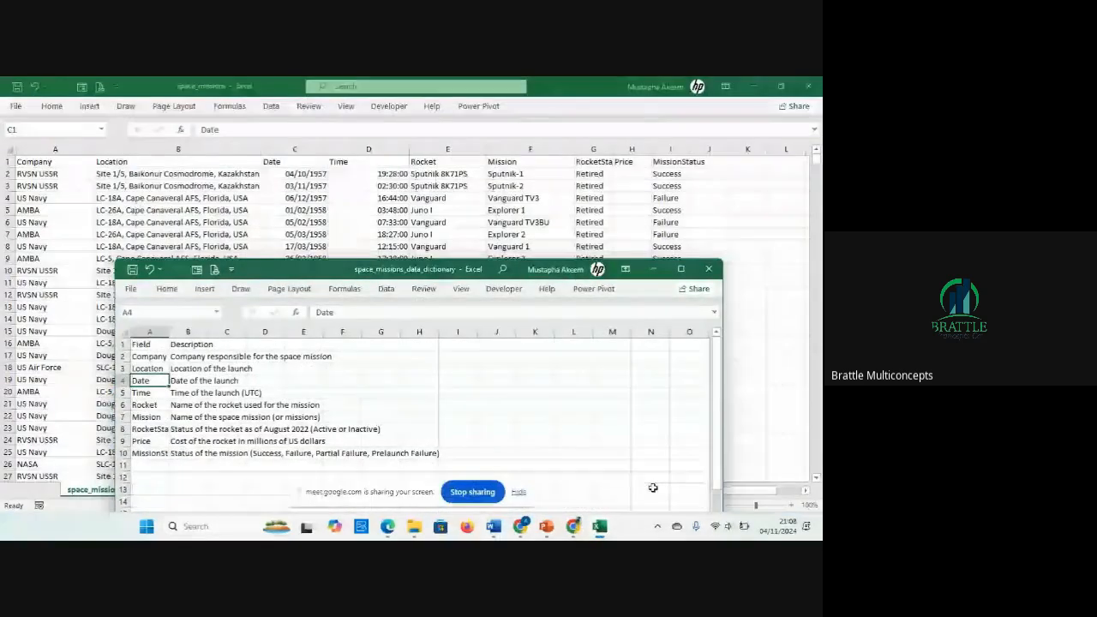
# Step: Review the data dictionary's Time, Rocket, Mission, RocketStatus, Price and MissionStatus fields alongside the space_missions columns
pyautogui.click(144, 393)
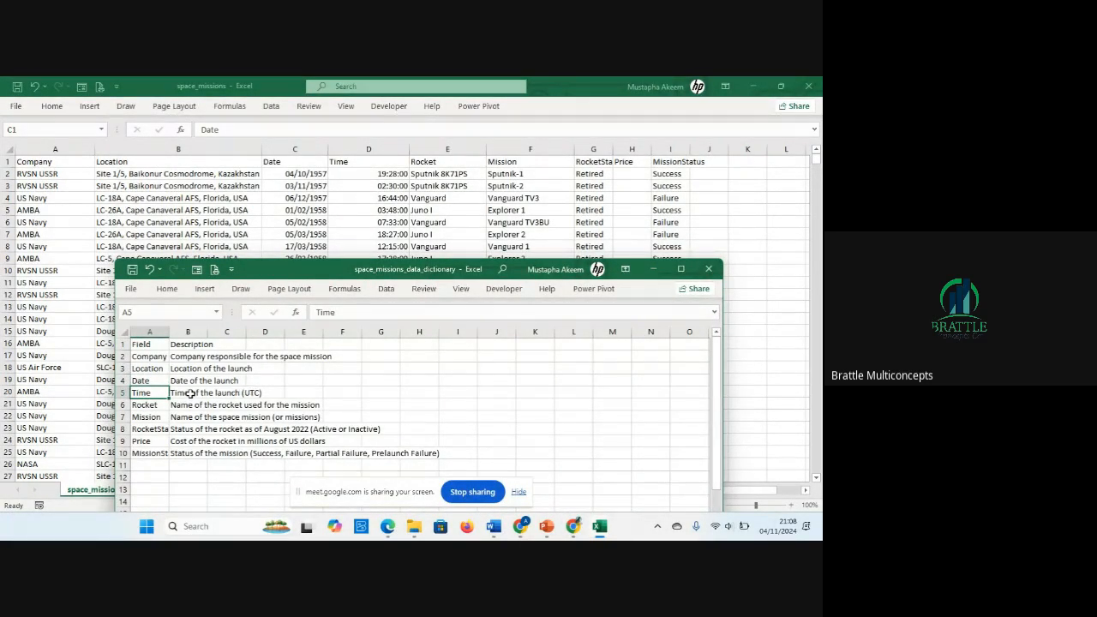
pyautogui.click(146, 407)
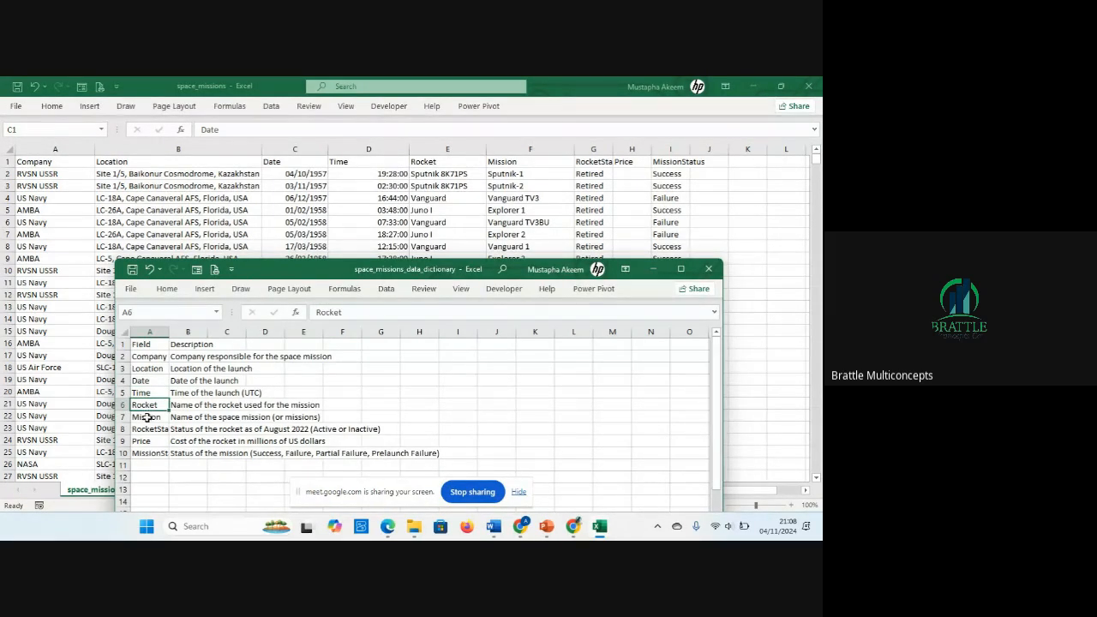
pyautogui.click(193, 404)
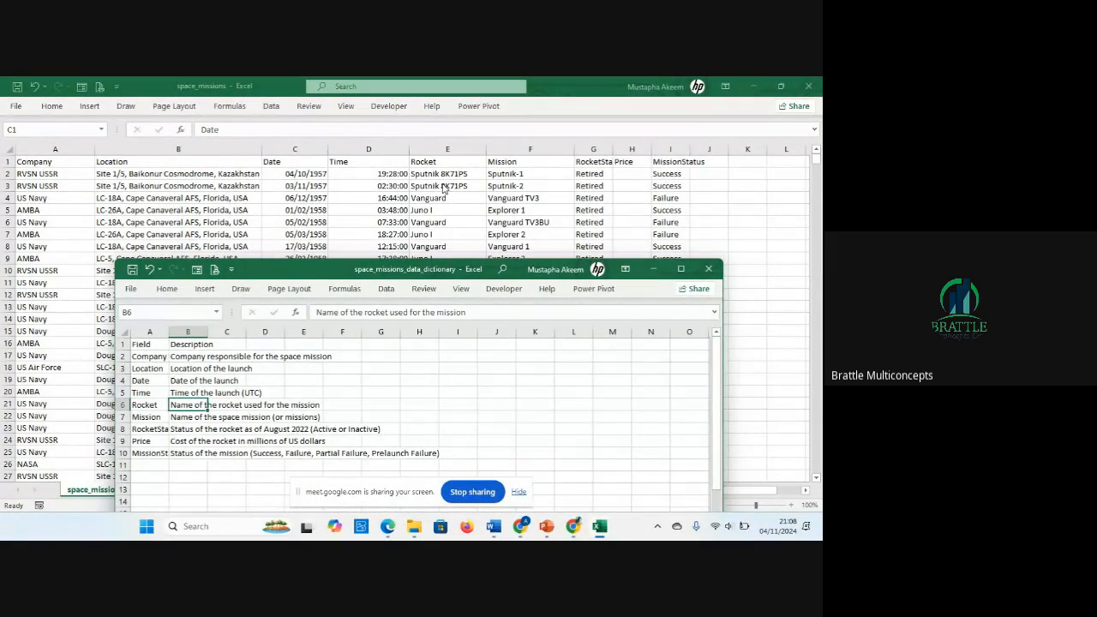
pyautogui.click(148, 420)
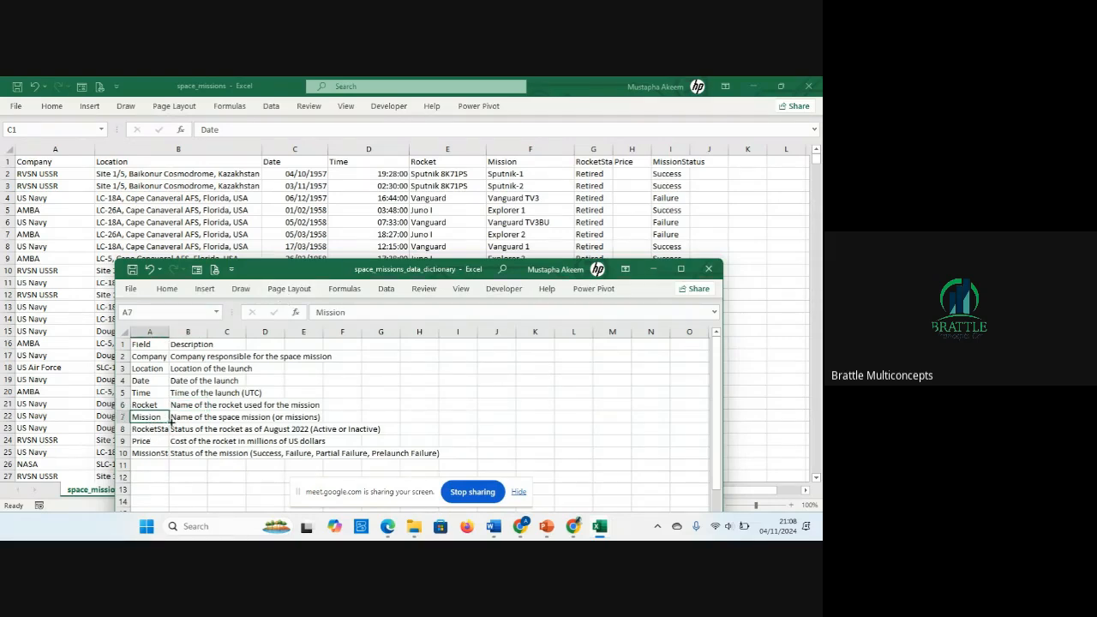
pyautogui.click(174, 417)
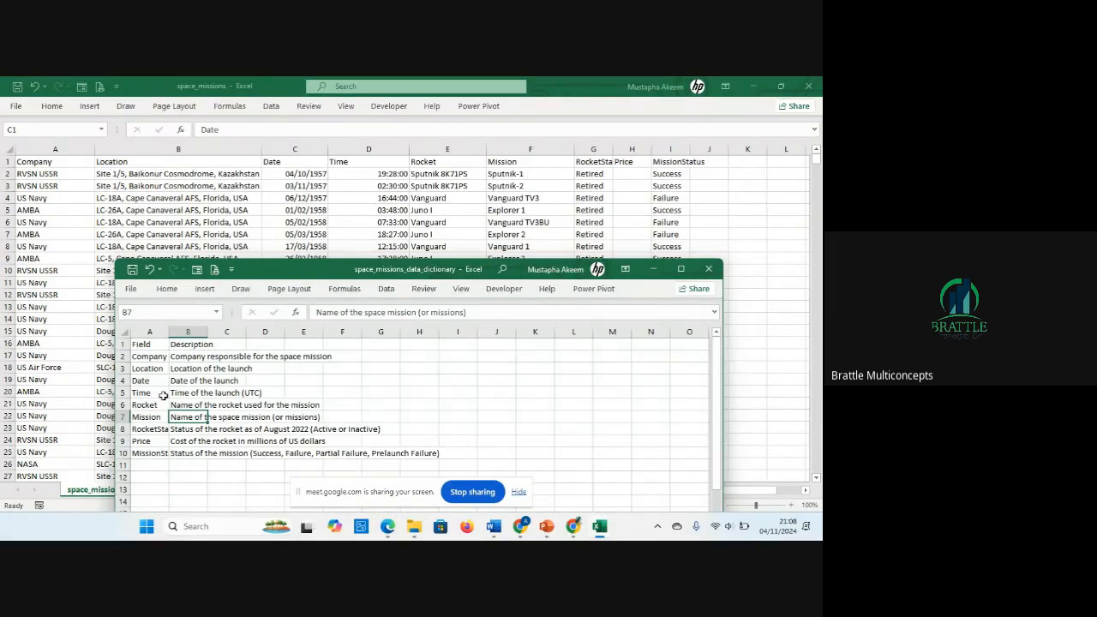
pyautogui.click(147, 417)
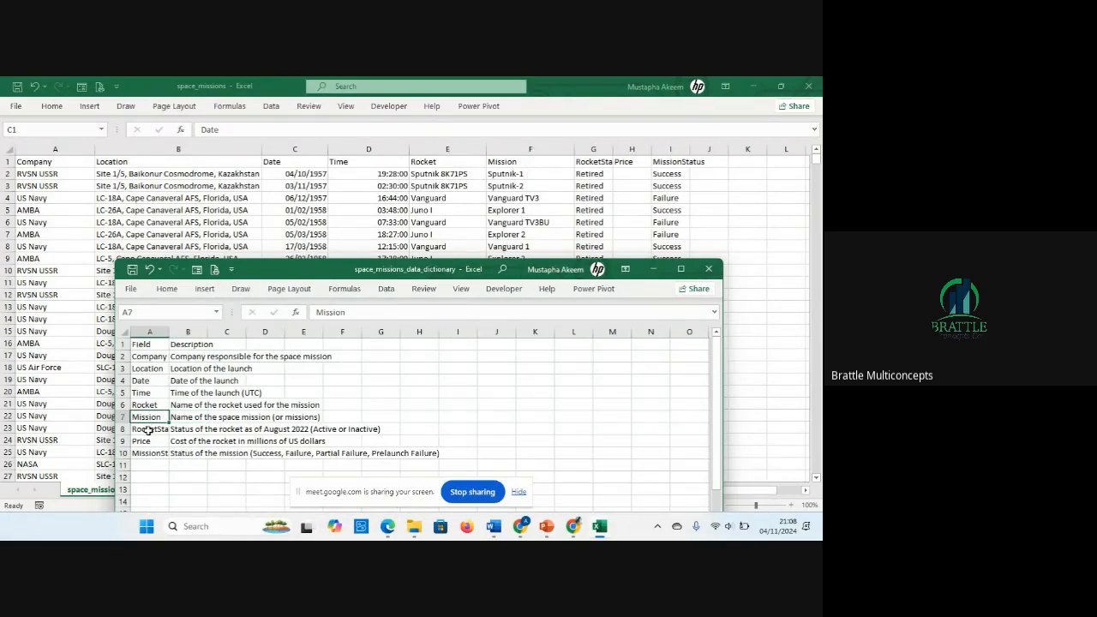
pyautogui.click(147, 429)
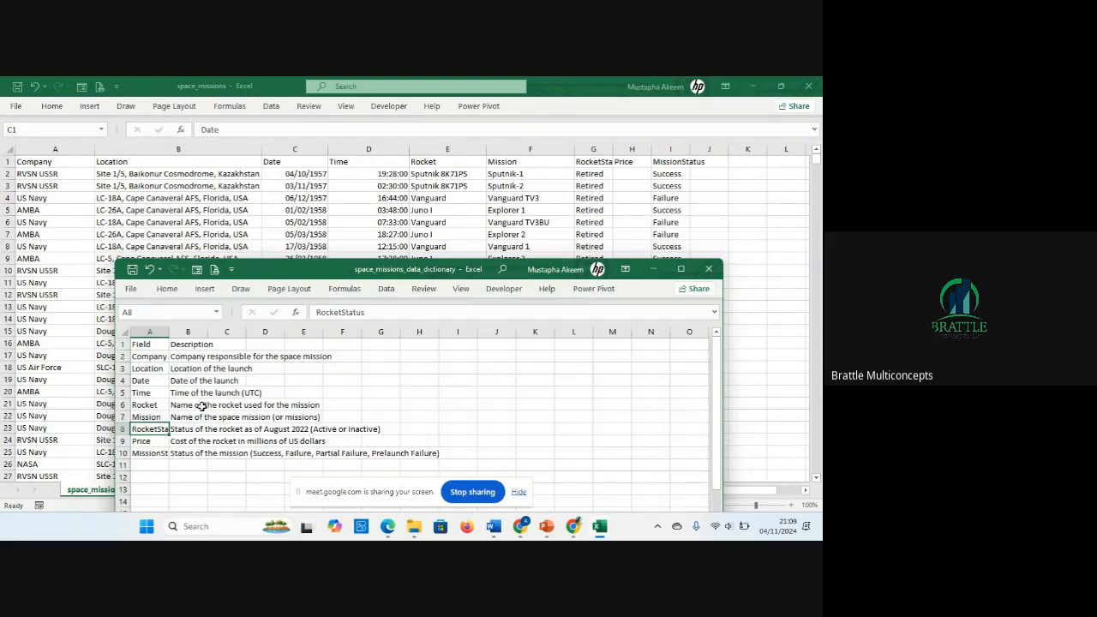
pyautogui.click(195, 440)
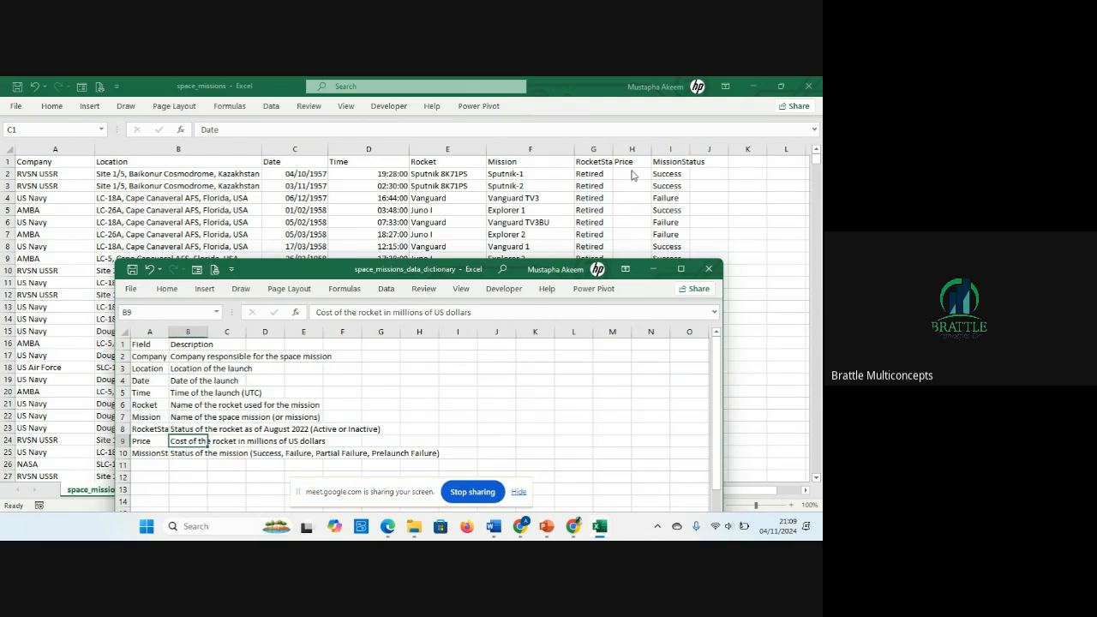
pyautogui.click(146, 456)
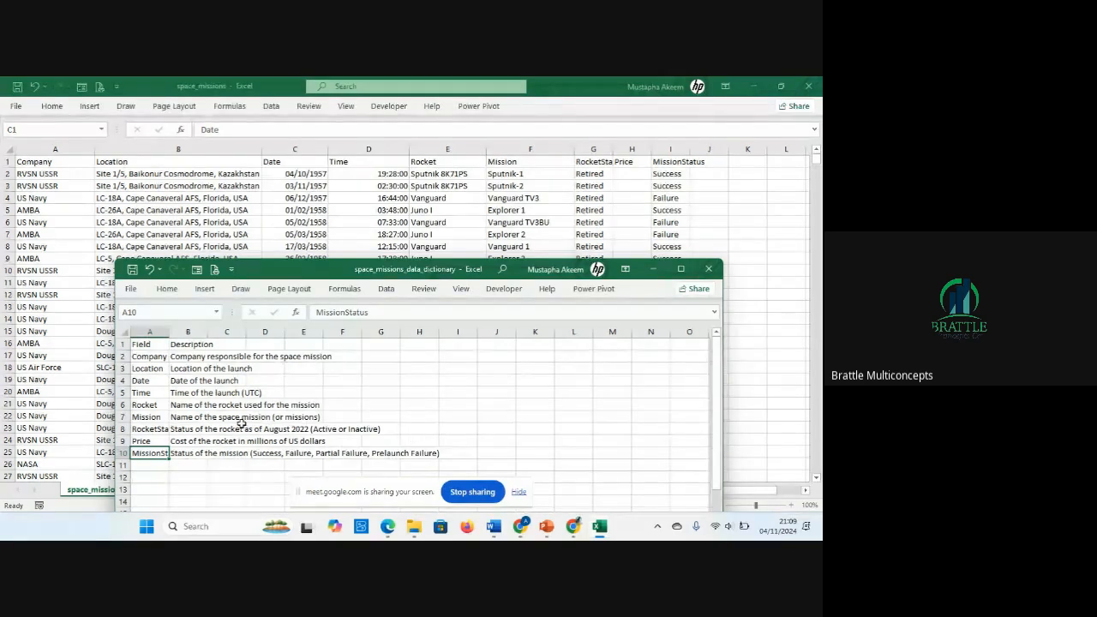
pyautogui.click(150, 344)
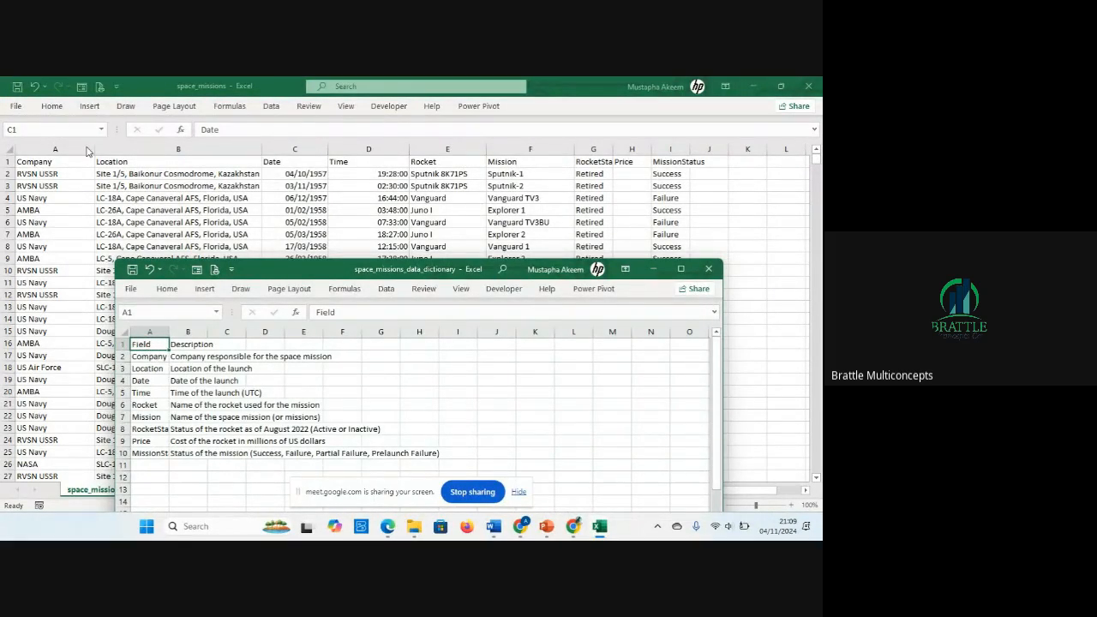
# Step: Minimize the data dictionary window and widen the Time column of the space_missions sheet to about 28
pyautogui.click(656, 276)
pyautogui.click(490, 268)
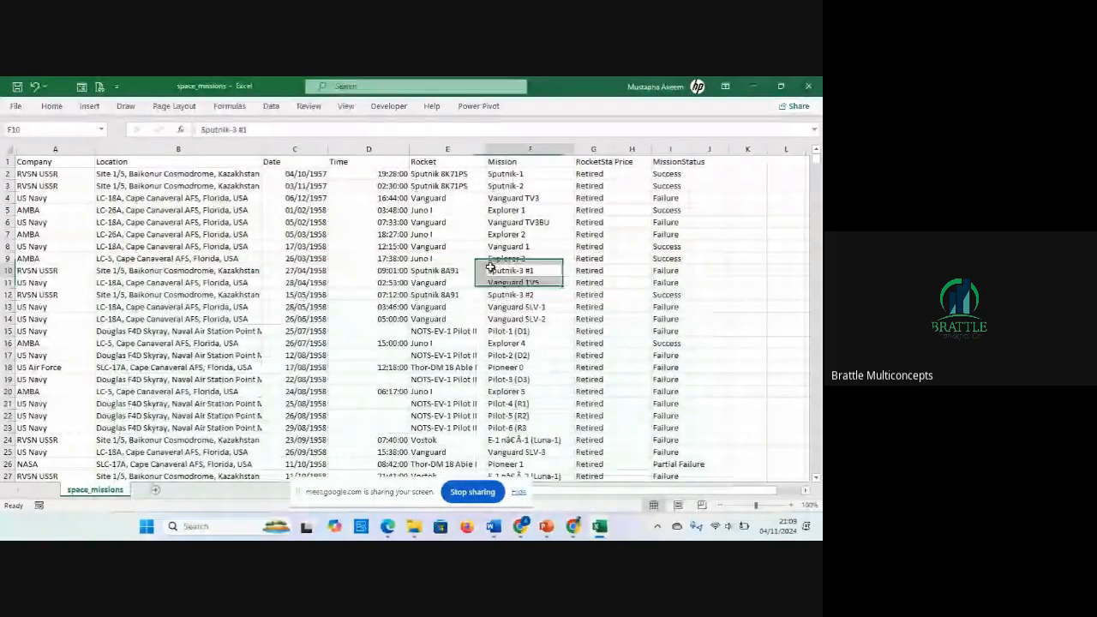
pyautogui.click(393, 269)
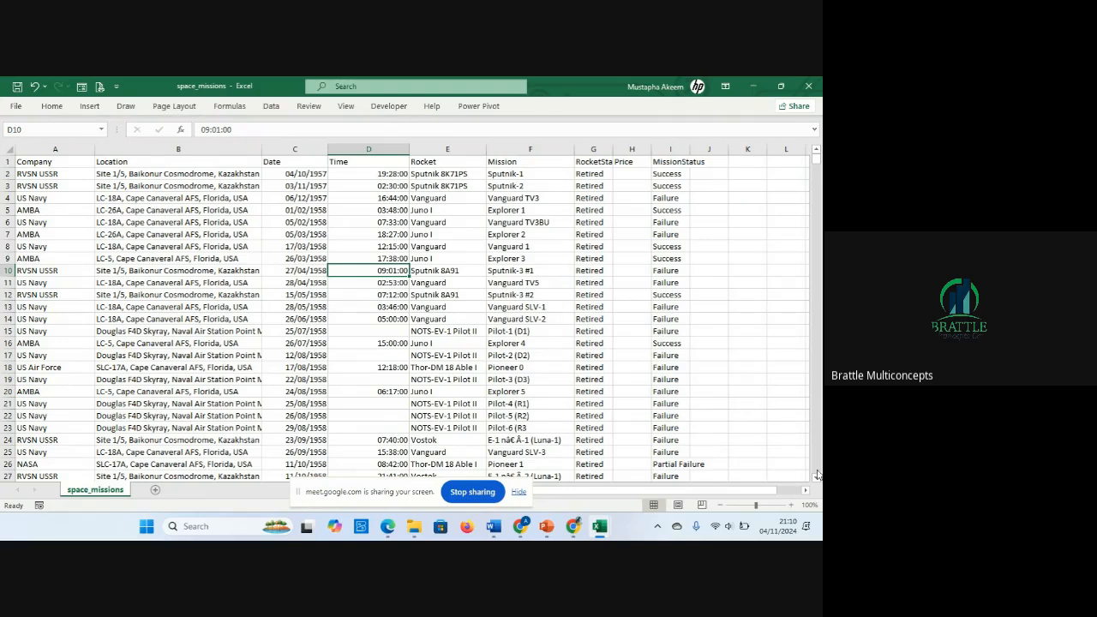
pyautogui.click(139, 270)
pyautogui.click(75, 227)
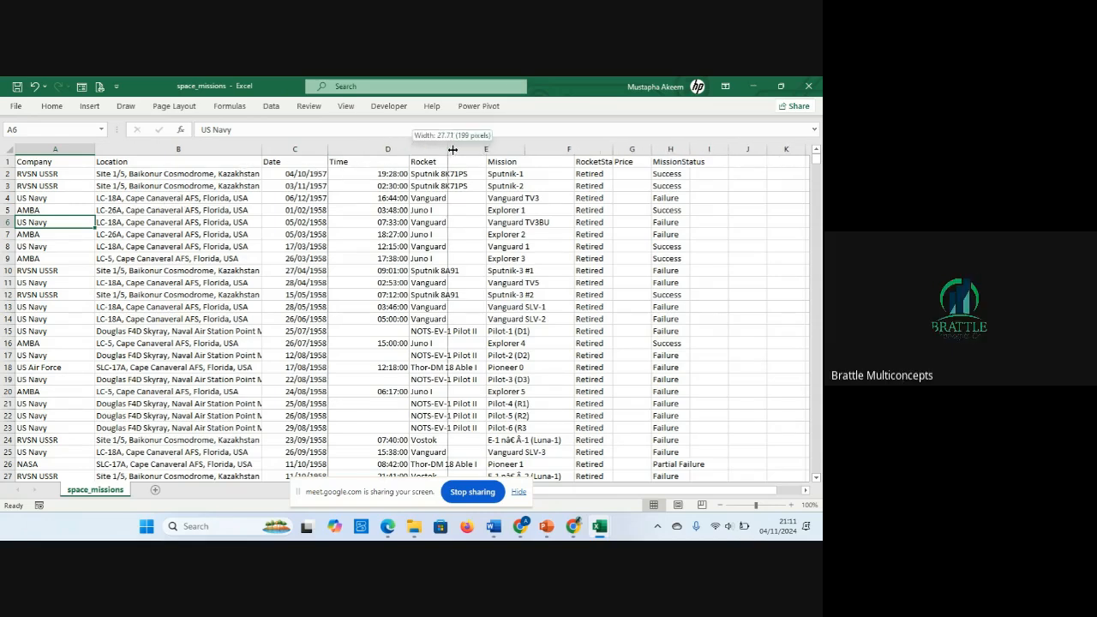
pyautogui.moveTo(410, 149); pyautogui.dragTo(452, 150)
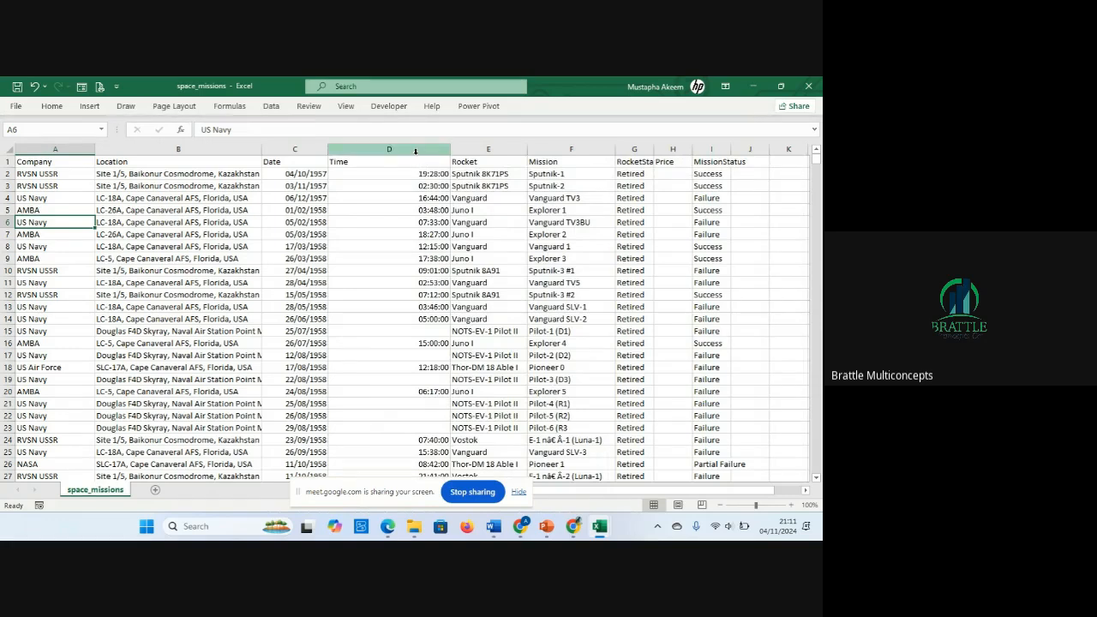
pyautogui.click(407, 162)
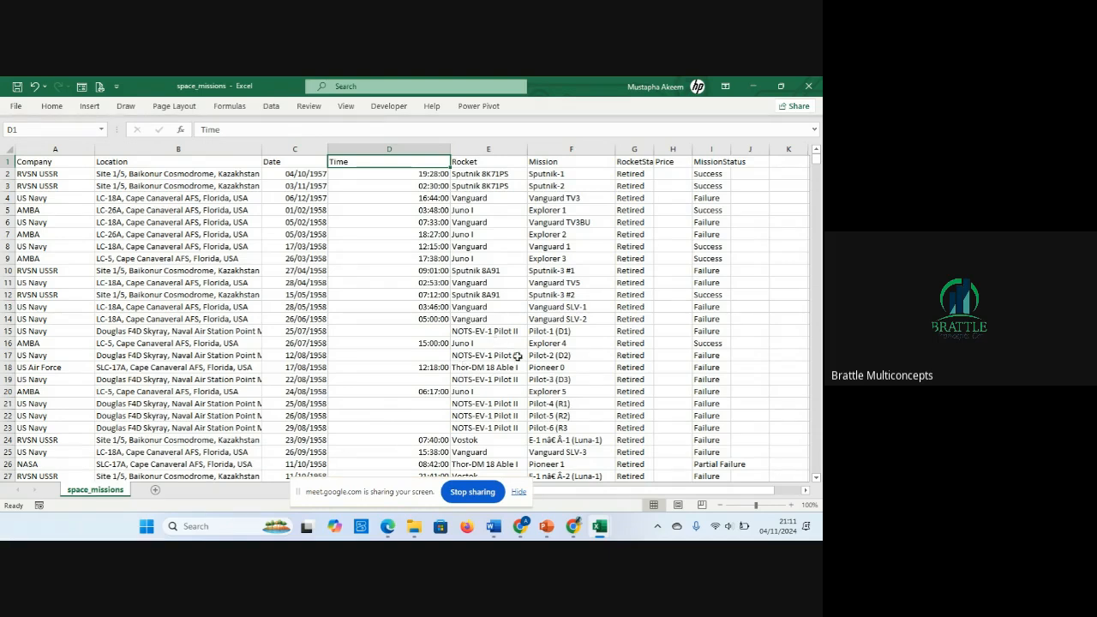
# Step: Create a new blank workbook
pyautogui.click(398, 198)
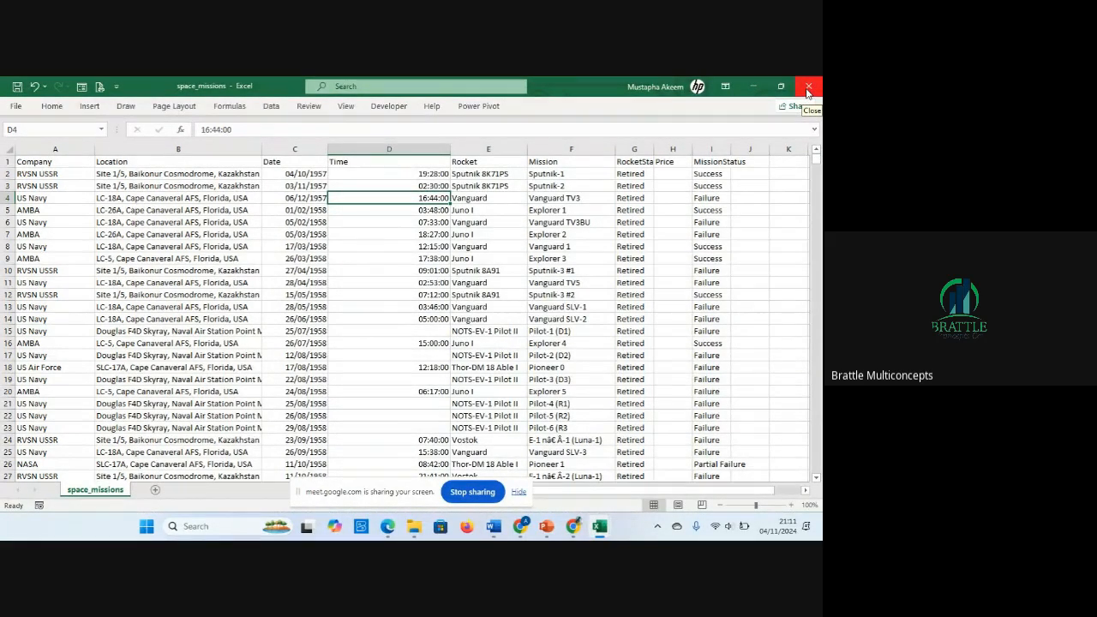
pyautogui.click(15, 108)
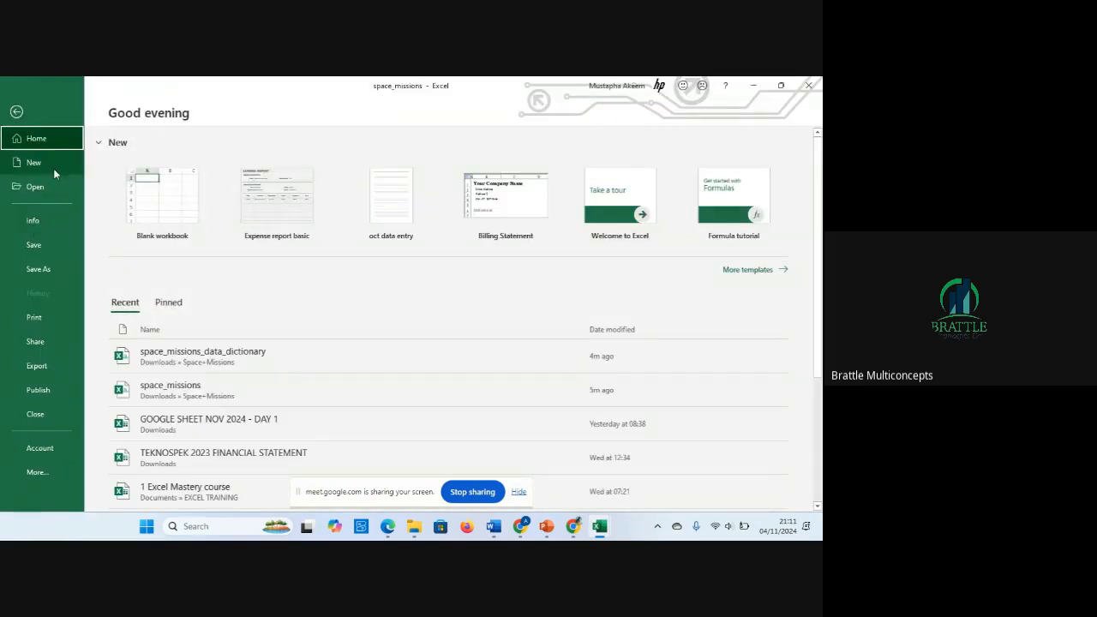
pyautogui.click(161, 197)
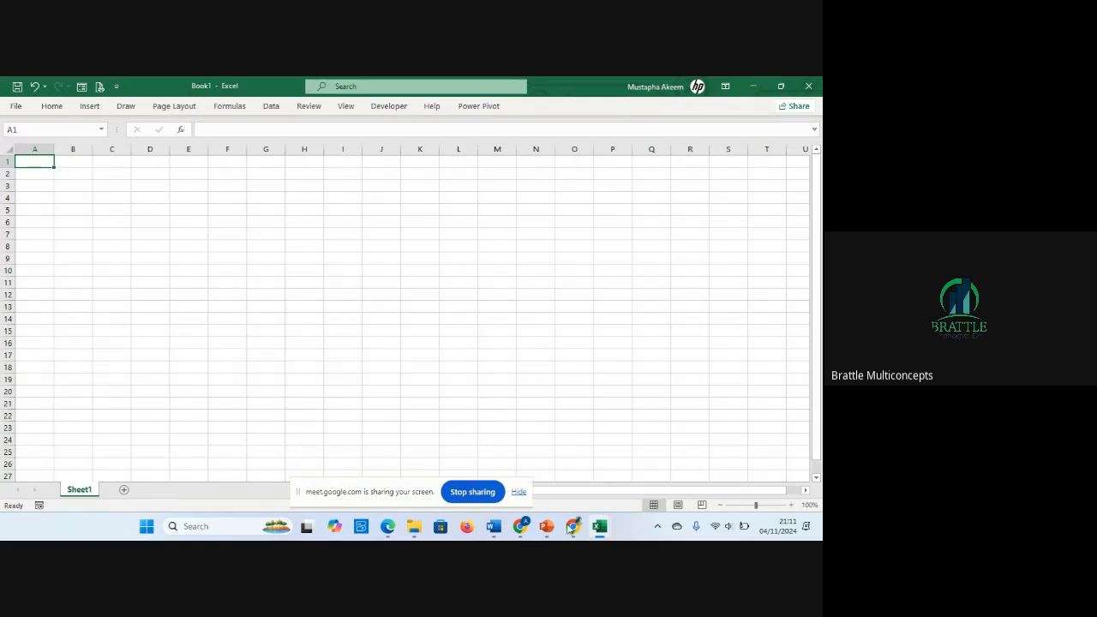
# Step: Close the space_missions workbook without saving its changes and return to the blank workbook
pyautogui.moveTo(599, 526)
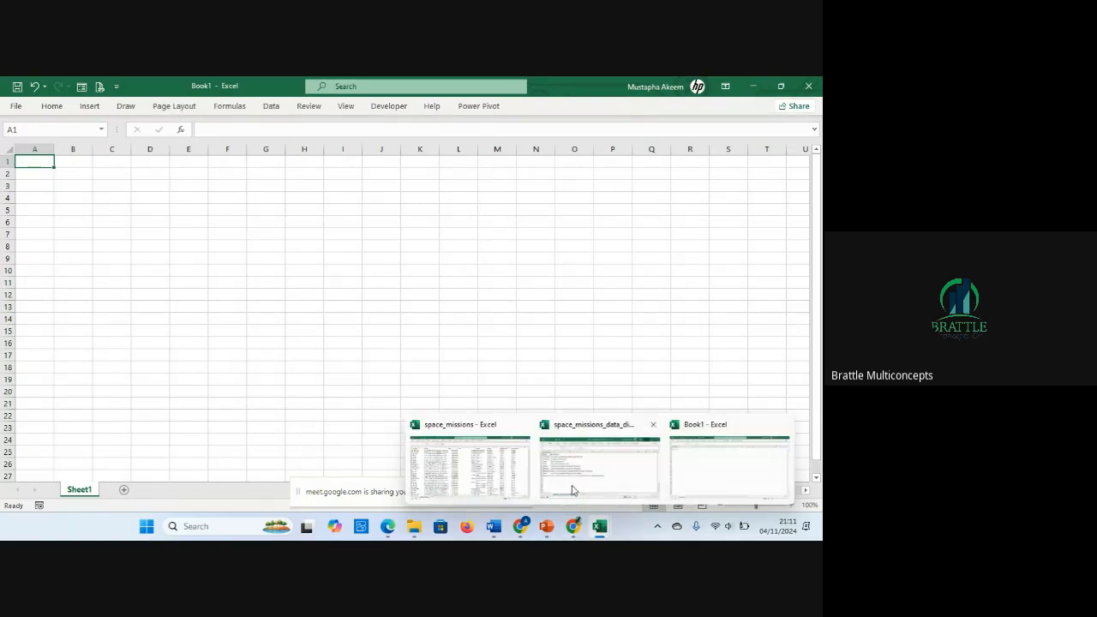
pyautogui.click(504, 481)
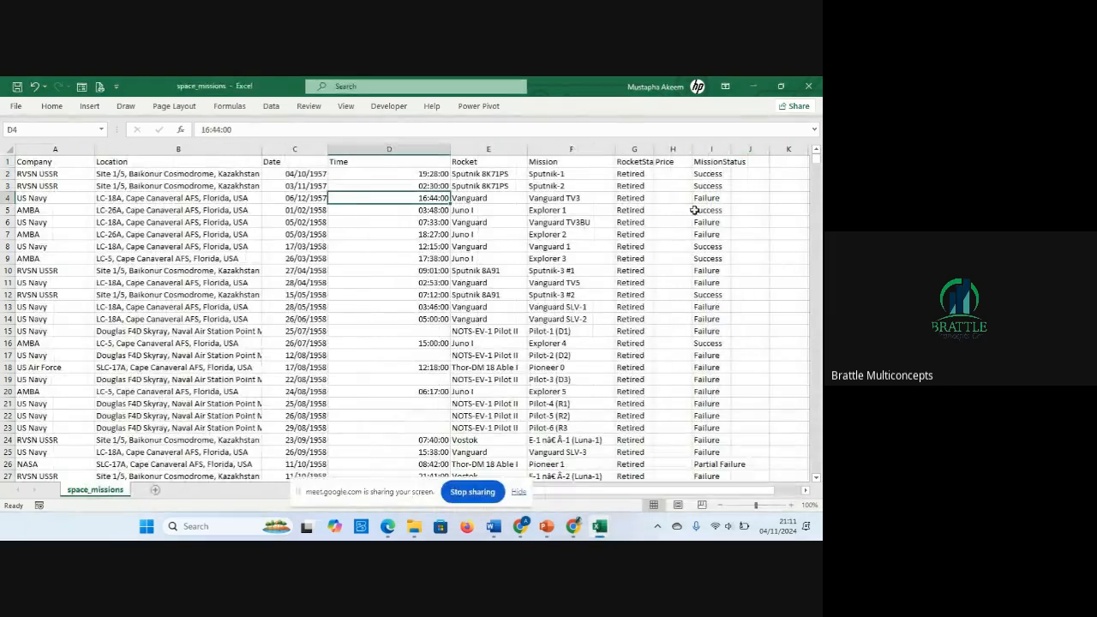
pyautogui.click(807, 85)
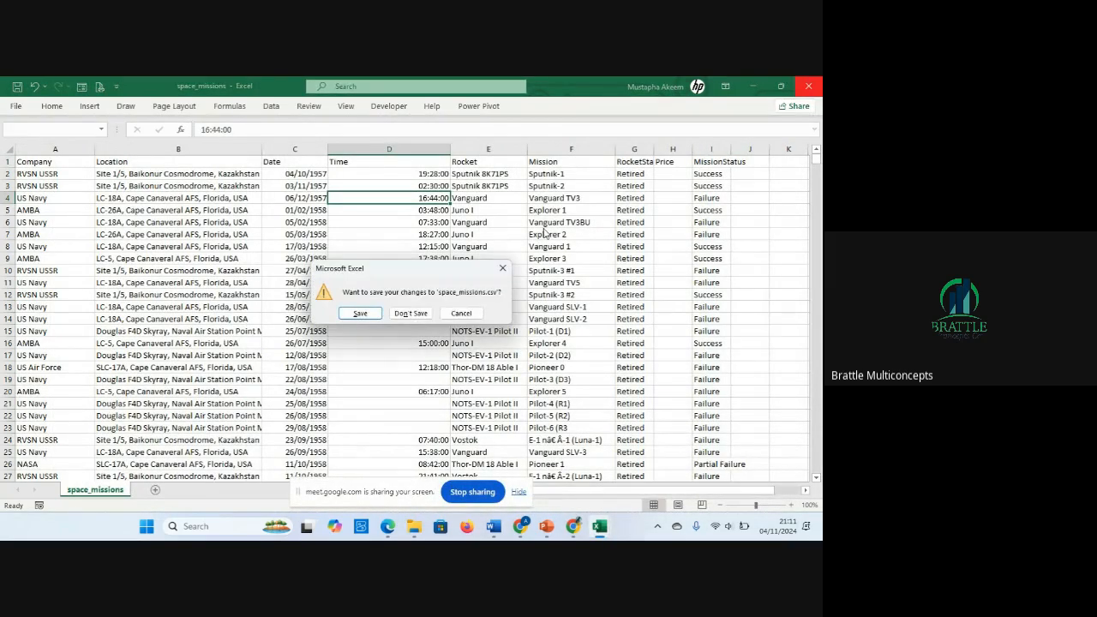
pyautogui.click(415, 314)
pyautogui.click(241, 248)
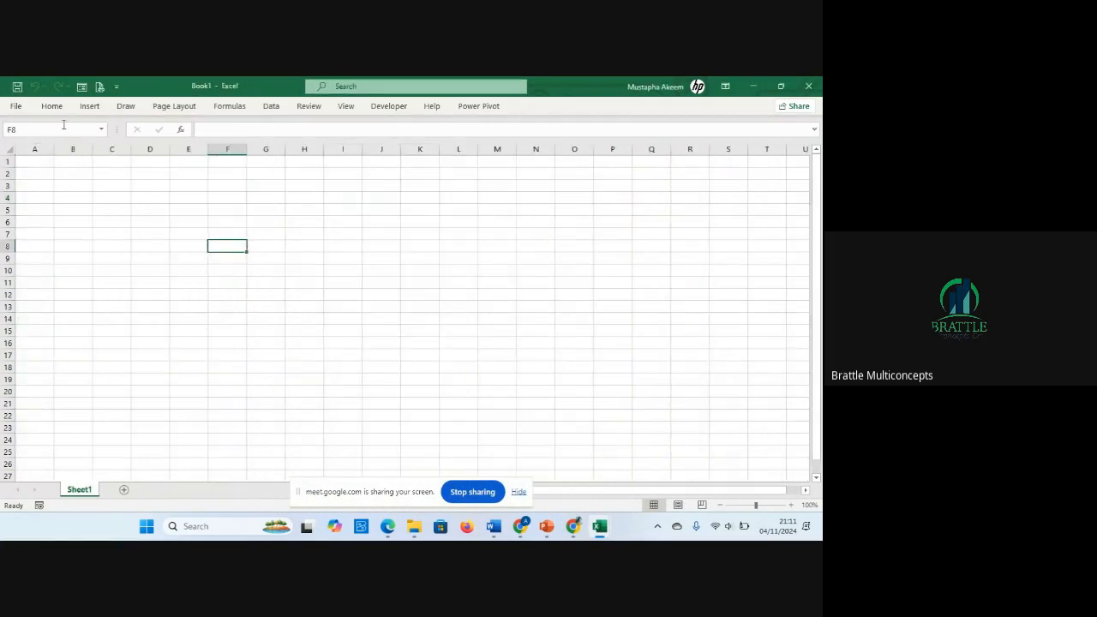
# Step: Preview the space_missions CSV file from the Space+Missions folder in Downloads as a Text/CSV import, and dismiss the preview
pyautogui.click(271, 107)
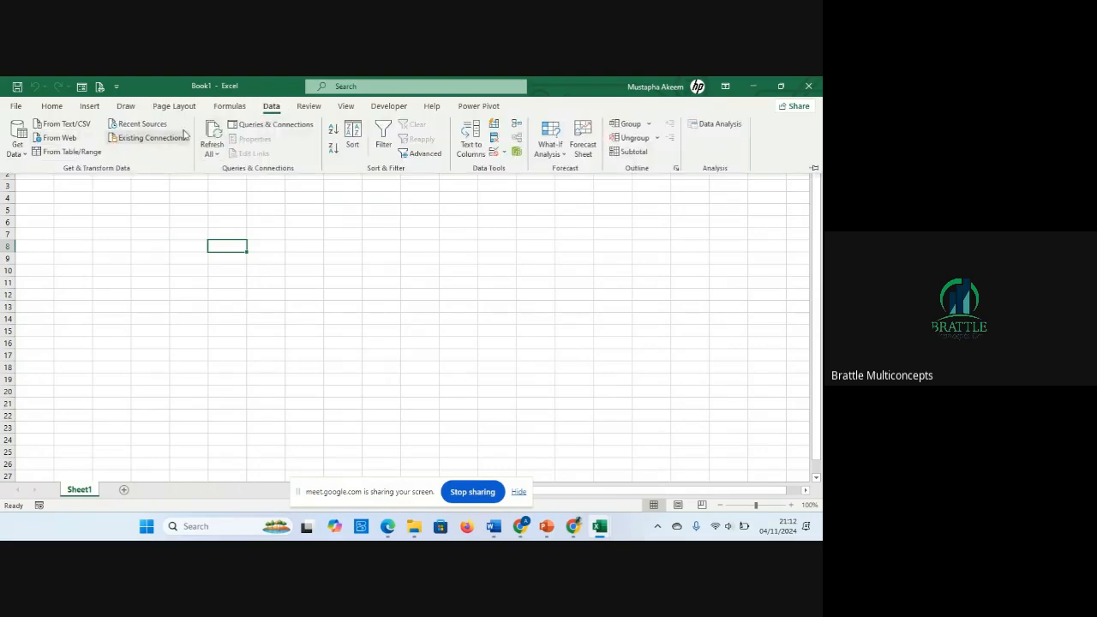
pyautogui.click(18, 144)
pyautogui.moveTo(81, 176)
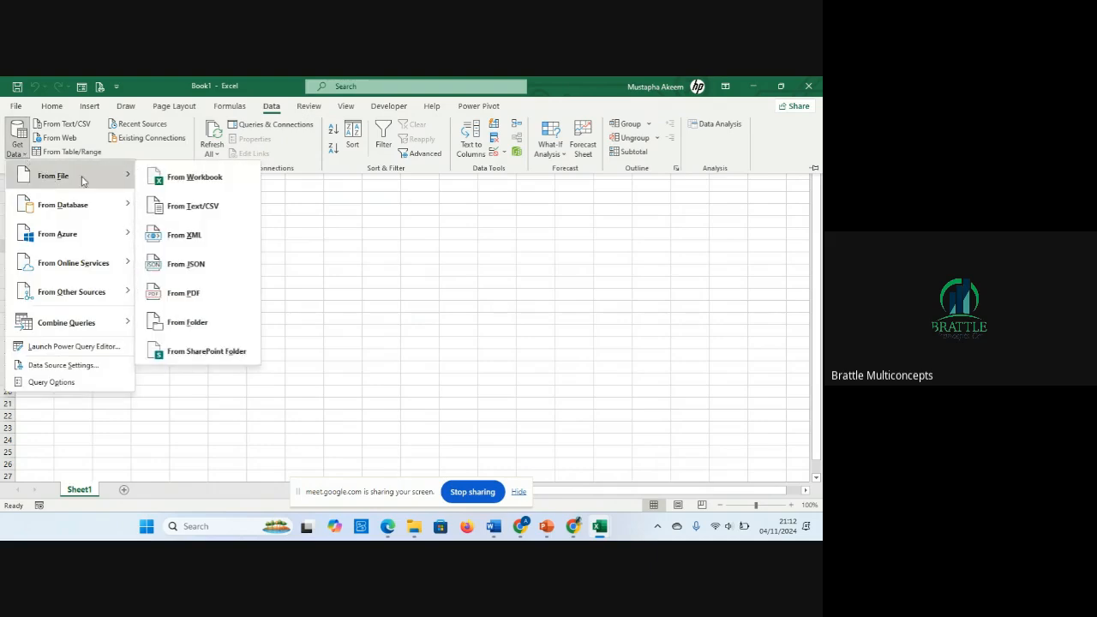
pyautogui.click(193, 206)
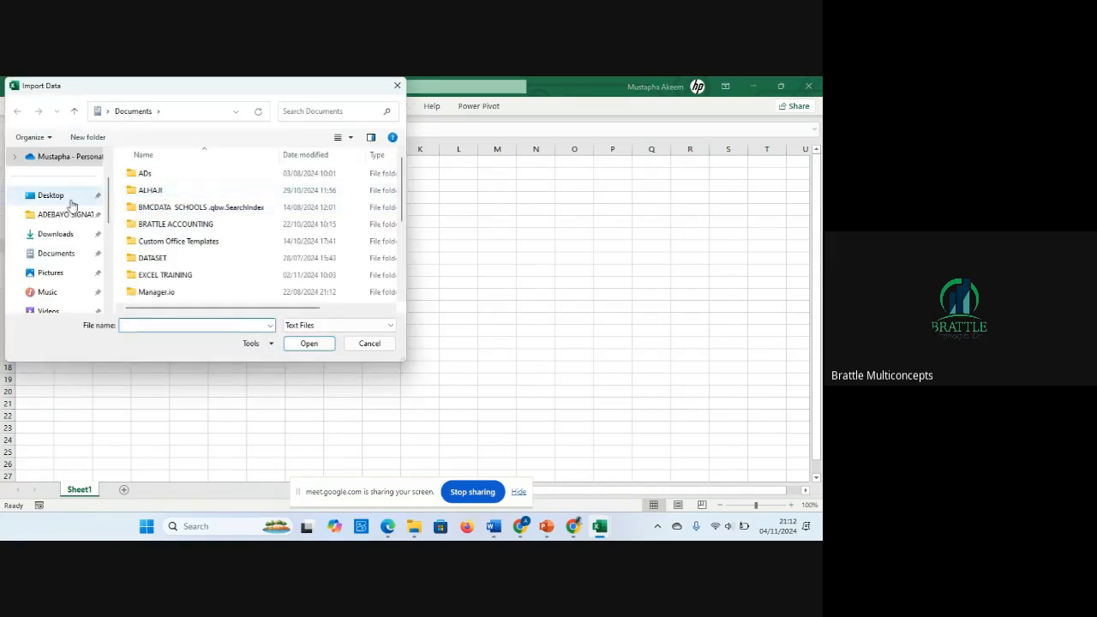
pyautogui.click(57, 239)
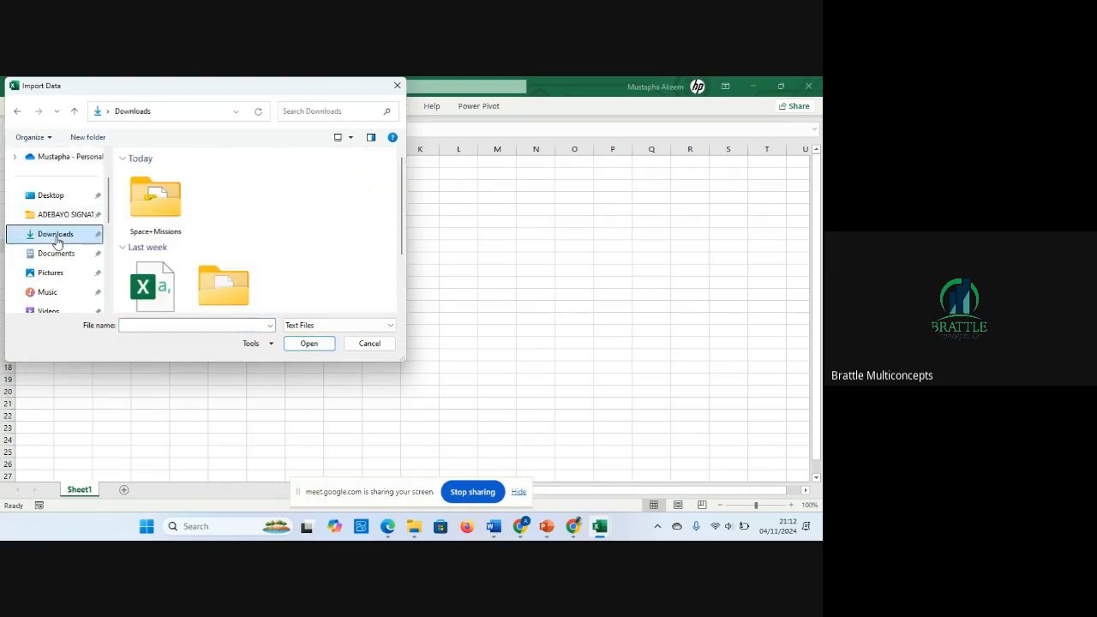
pyautogui.doubleClick(163, 210)
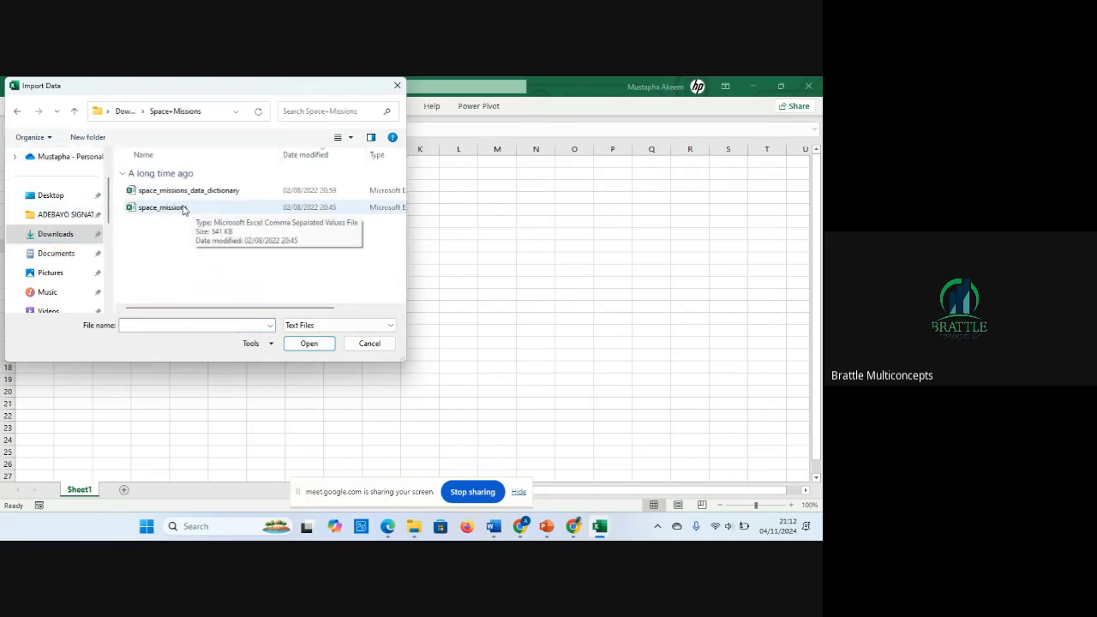
pyautogui.click(183, 208)
pyautogui.doubleClick(182, 208)
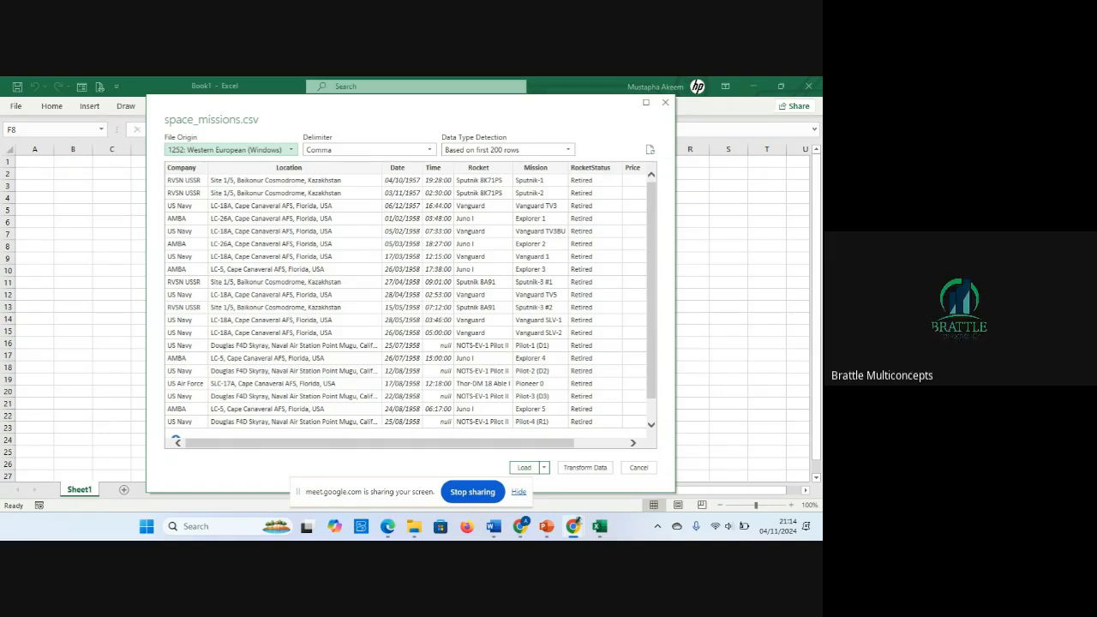
pyautogui.click(665, 103)
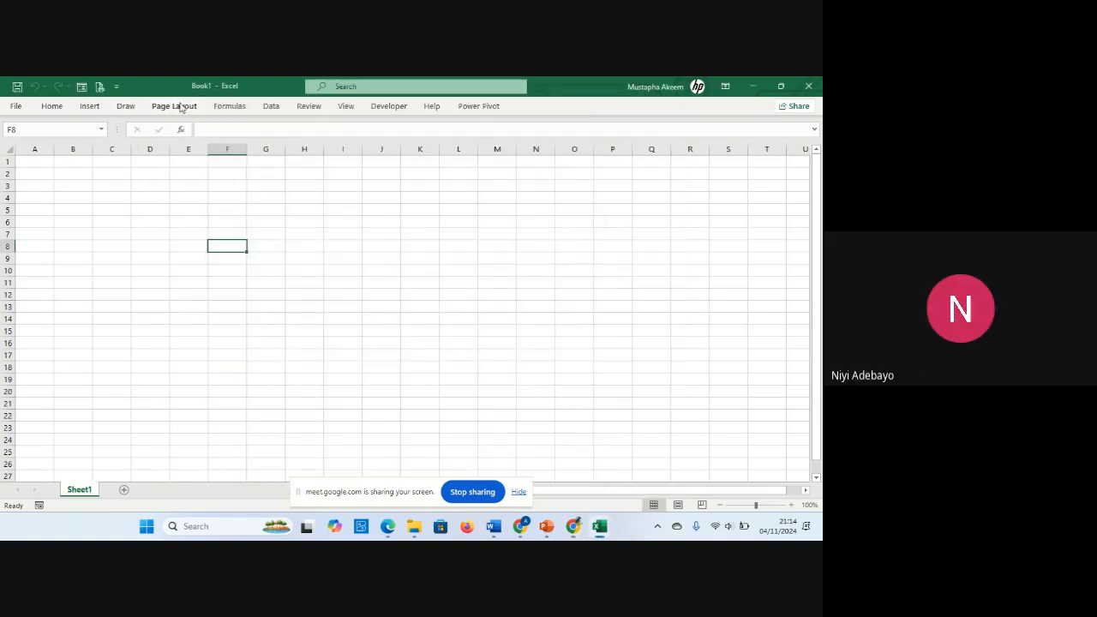
# Step: Import the space_missions CSV file from the Space+Missions folder and open it for transformation in Power Query Editor
pyautogui.click(271, 106)
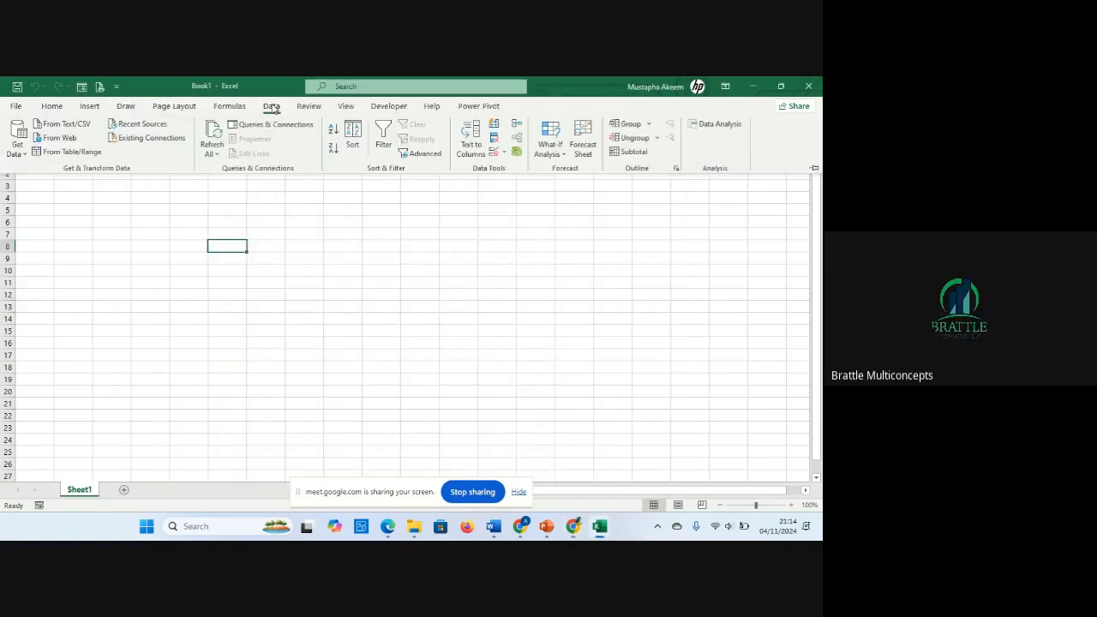
pyautogui.click(21, 154)
pyautogui.moveTo(76, 178)
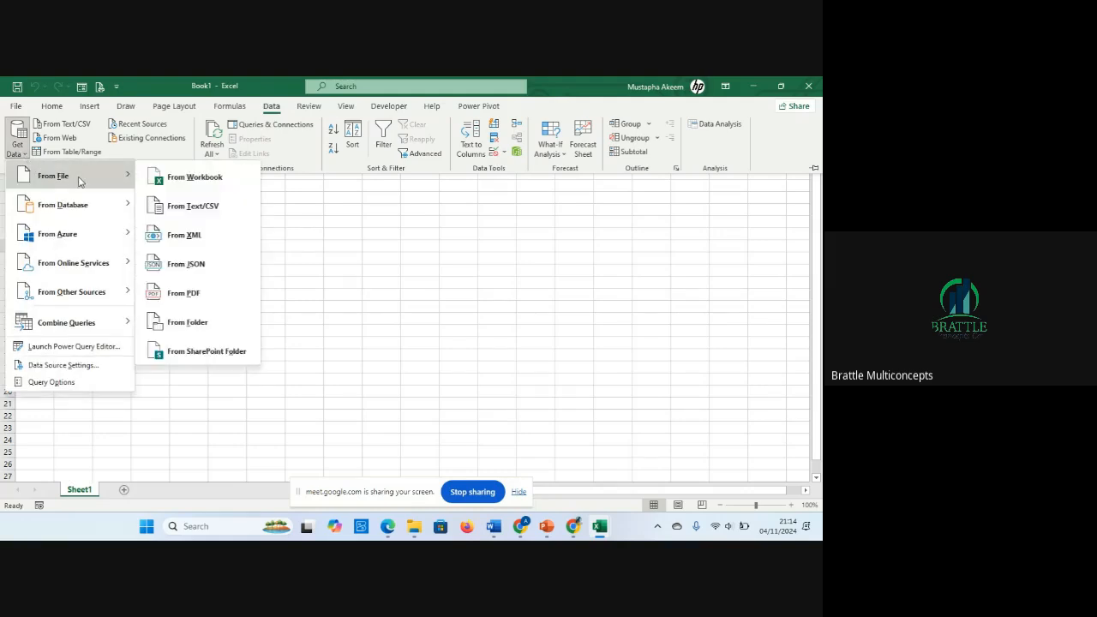
pyautogui.click(206, 211)
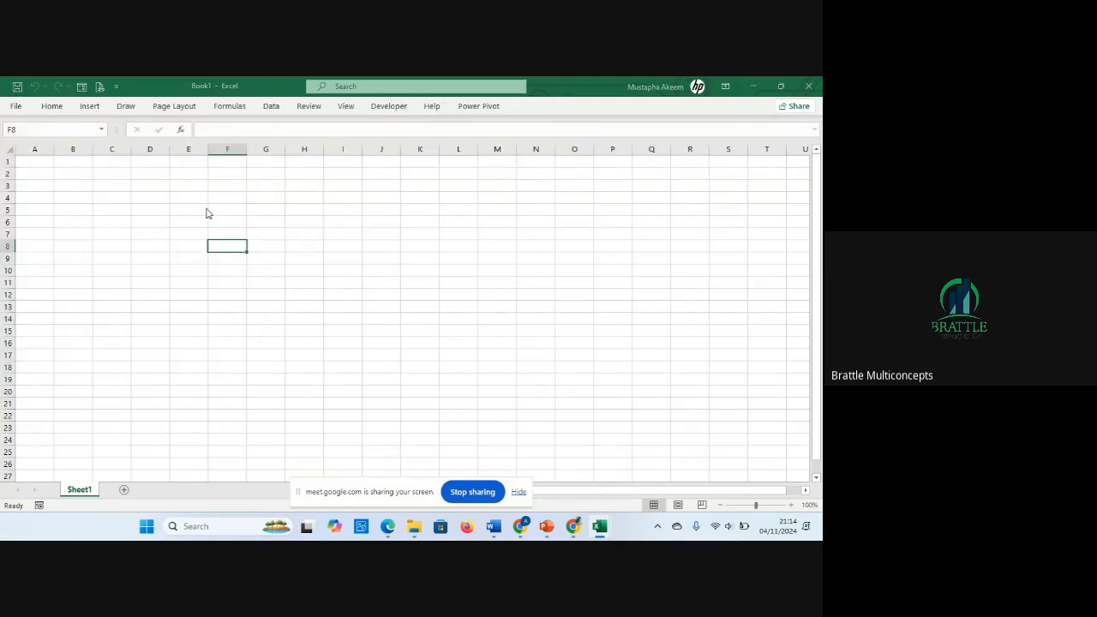
pyautogui.doubleClick(163, 207)
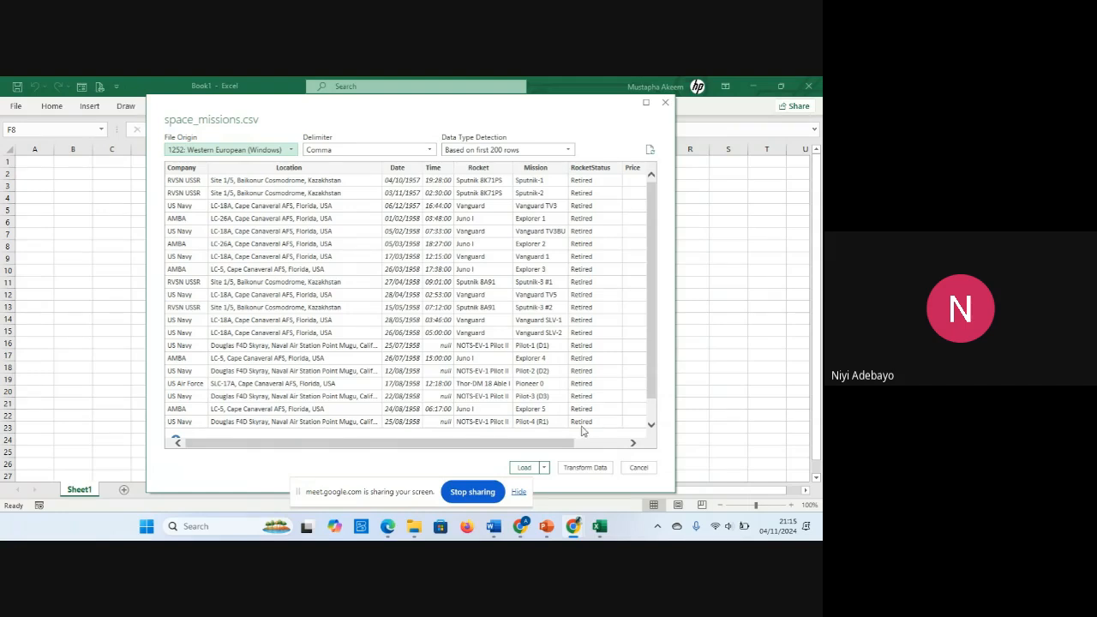
pyautogui.click(588, 469)
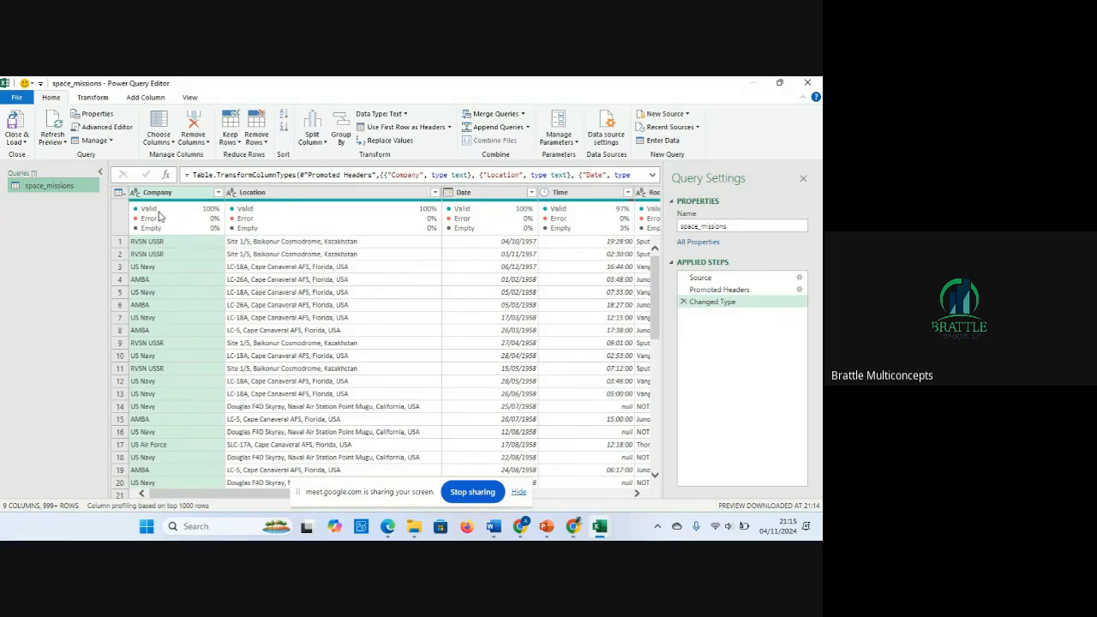
# Step: Narrow the Location column in the query preview and move the screen-sharing bar out of the way
pyautogui.click(190, 195)
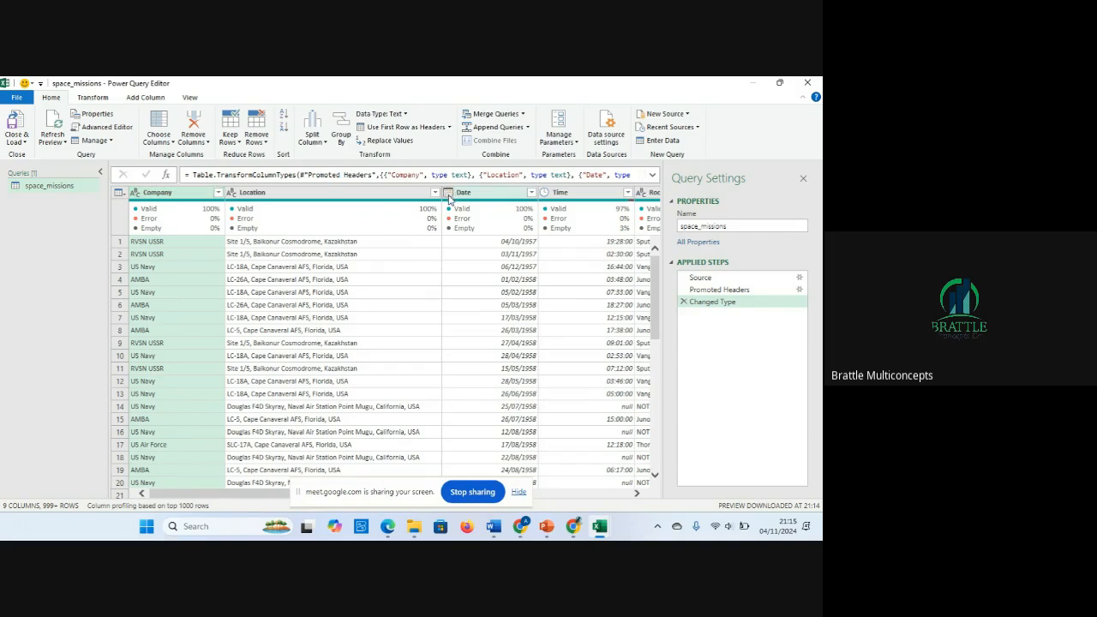
pyautogui.moveTo(441, 192); pyautogui.dragTo(336, 205)
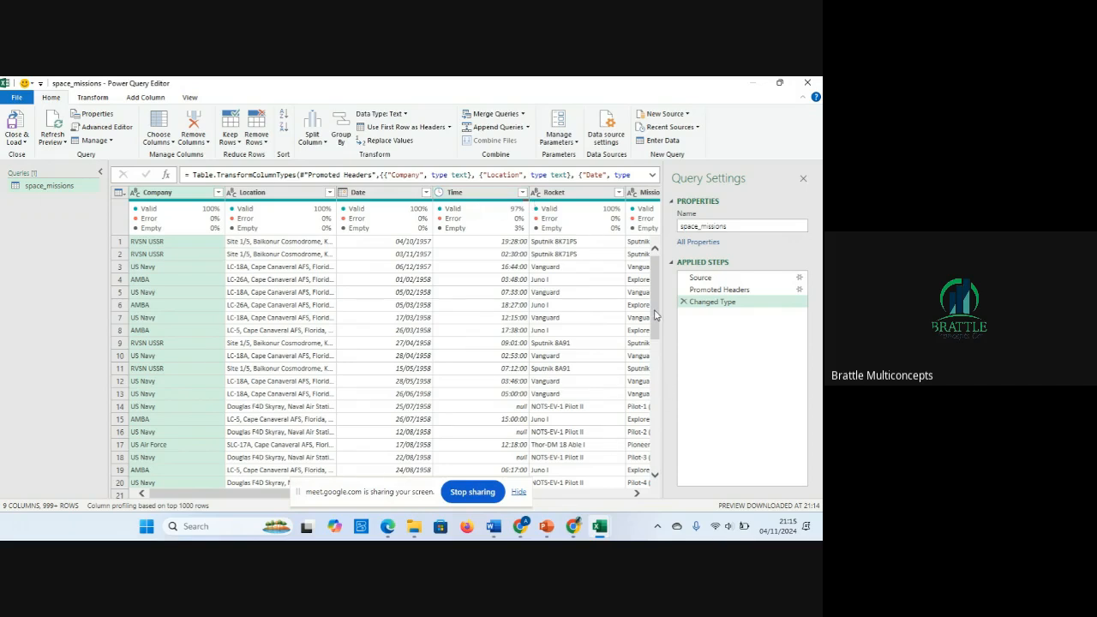
pyautogui.moveTo(654, 315)
pyautogui.mouseDown()
pyautogui.moveTo(657, 467)
pyautogui.moveTo(659, 295)
pyautogui.mouseUp()
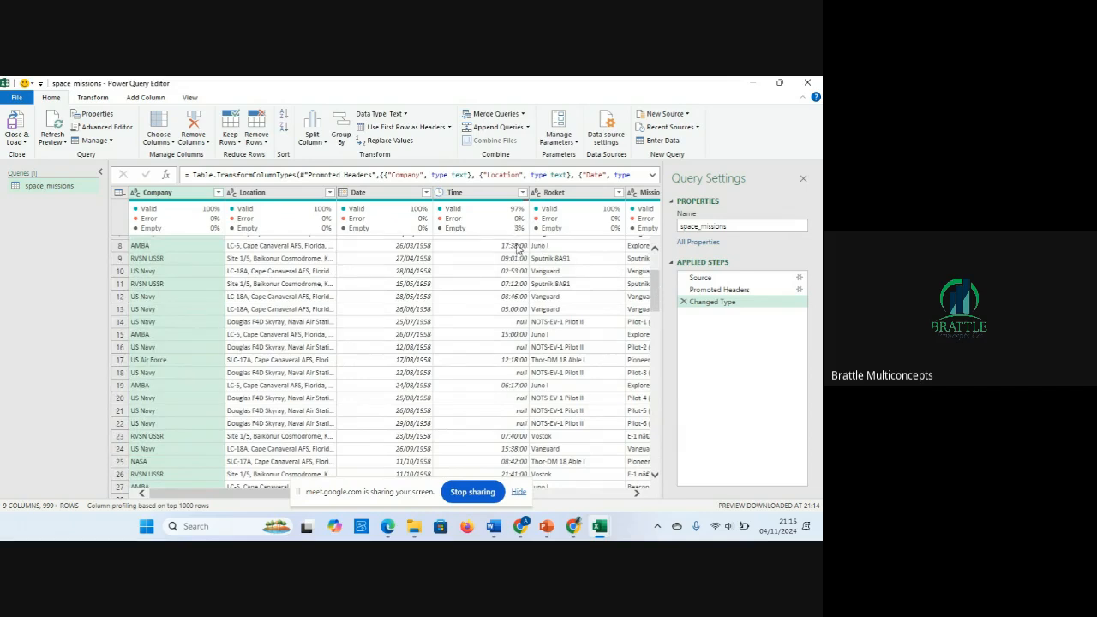
pyautogui.moveTo(504, 235)
pyautogui.moveTo(431, 498); pyautogui.dragTo(909, 362)
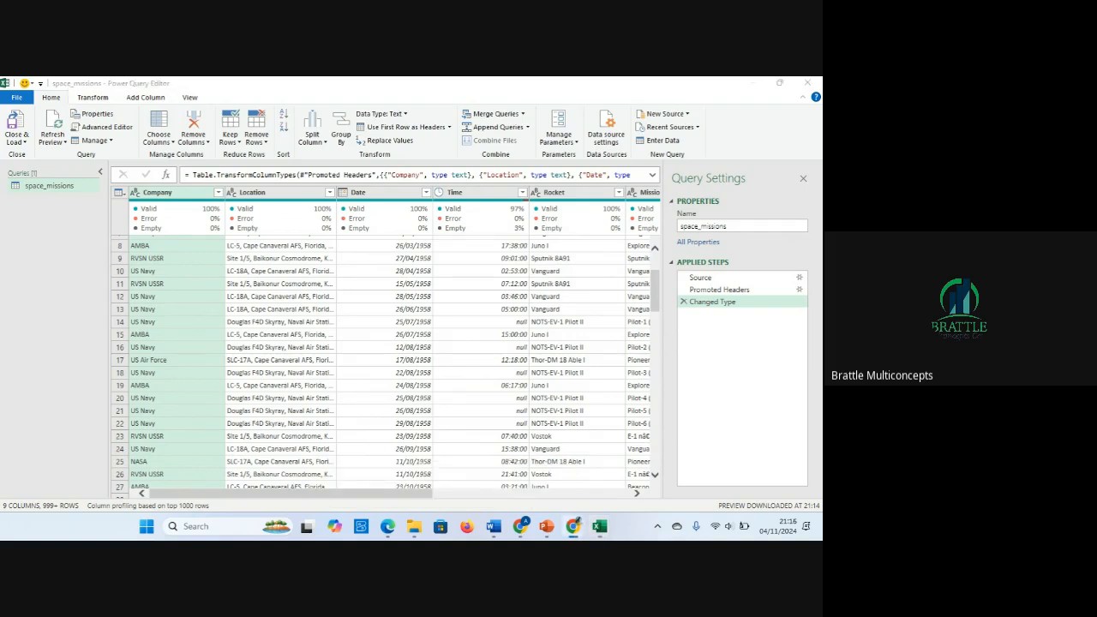
# Step: Filter the null values out of the Time column and delete the resulting Filtered Rows step
pyautogui.moveTo(521, 216)
pyautogui.click(521, 196)
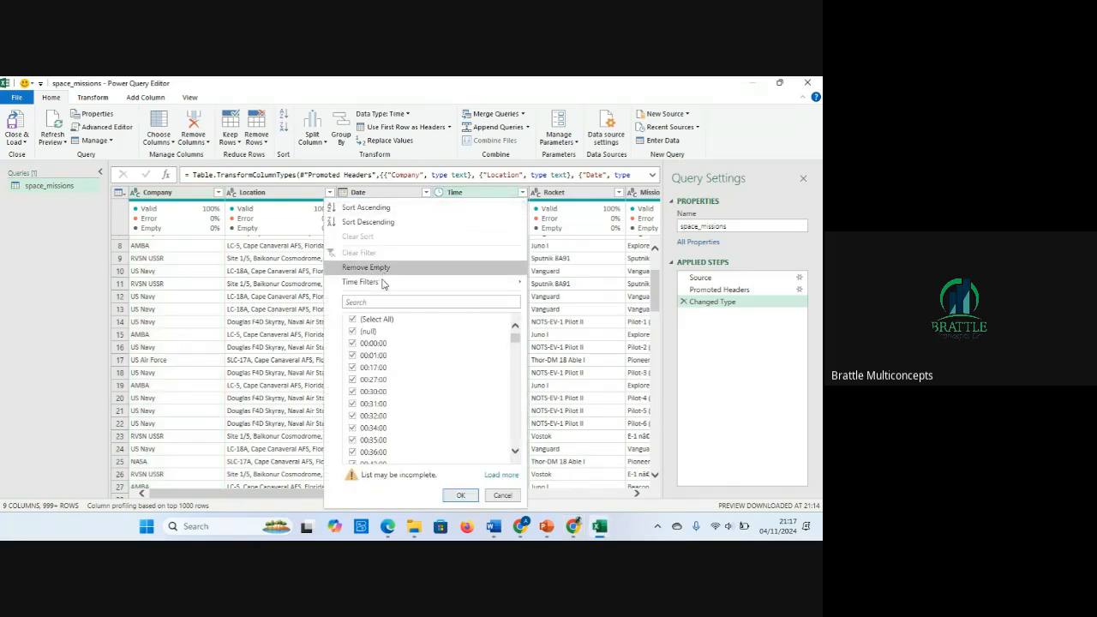
pyautogui.click(352, 332)
pyautogui.click(470, 494)
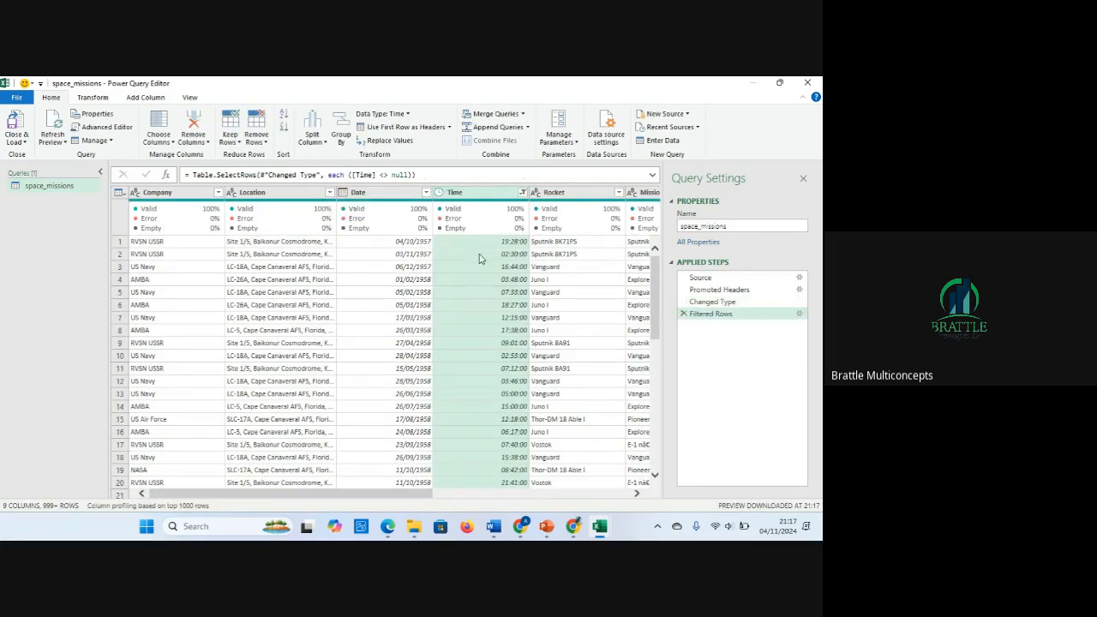
pyautogui.click(684, 314)
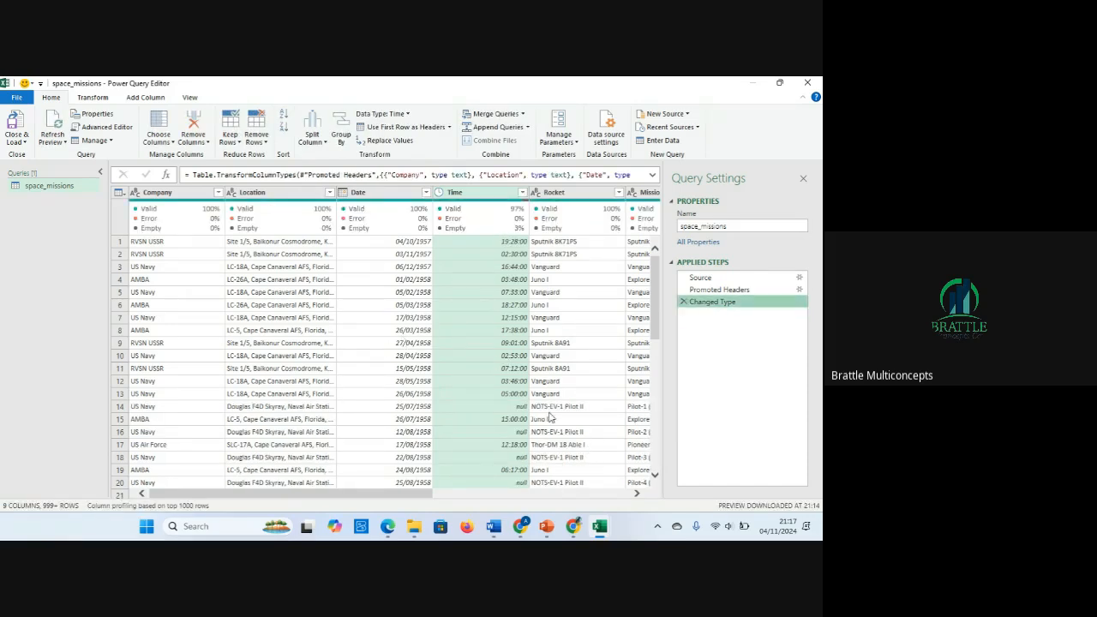
# Step: Examine the values of row 14 across all columns from Company to MissionStatus and back
pyautogui.click(192, 408)
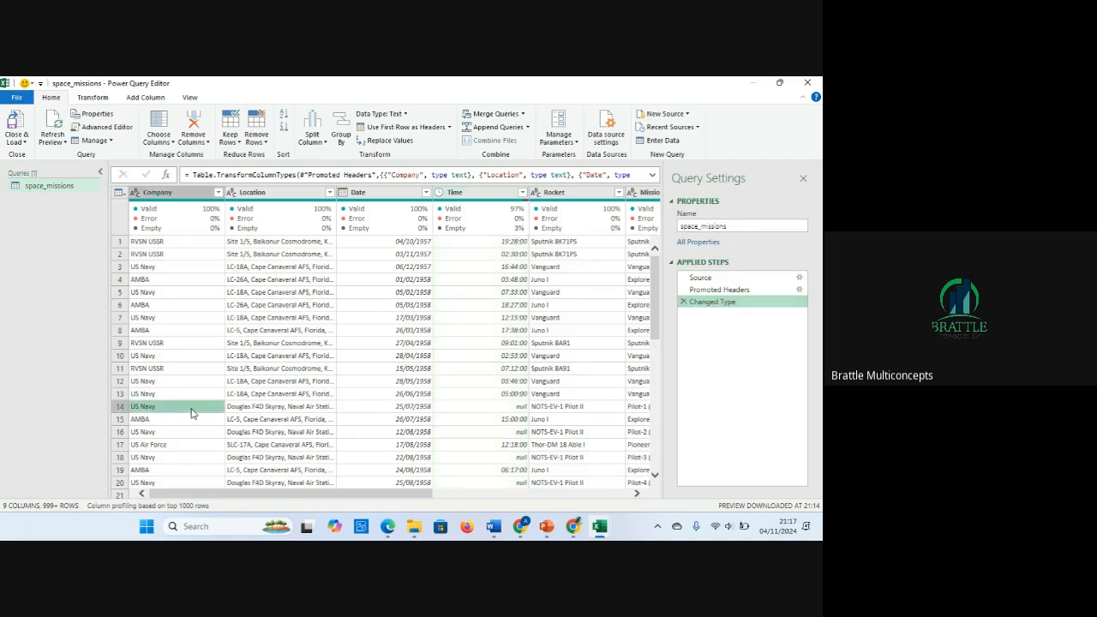
pyautogui.press('Right')
pyautogui.press('Right')
pyautogui.press('Right')
pyautogui.press('Right')
pyautogui.press('Right')
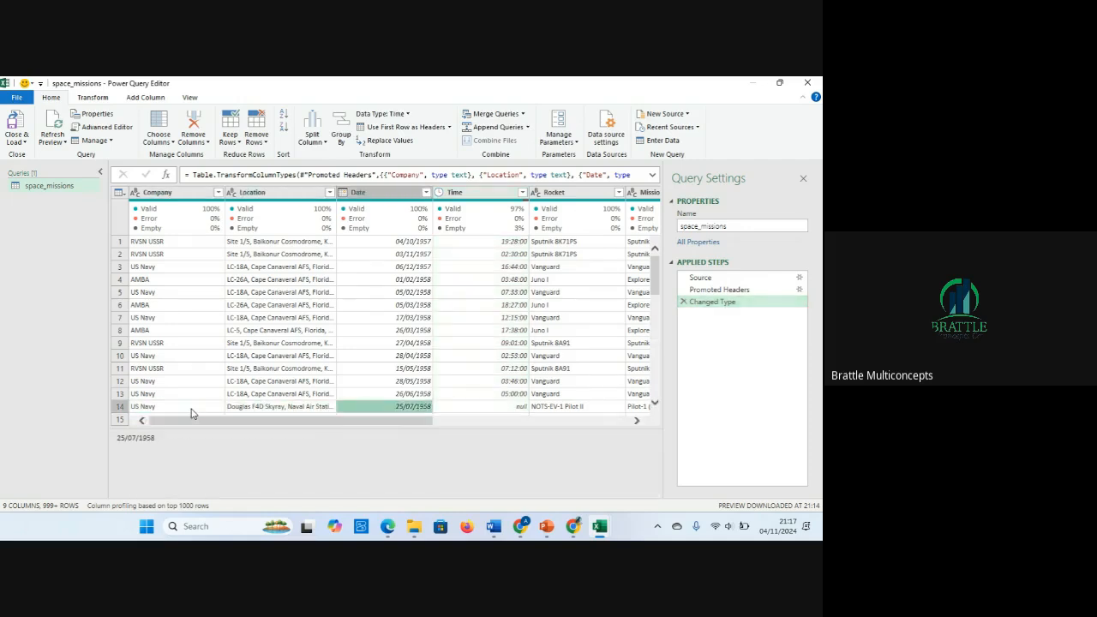
pyautogui.press('Right')
pyautogui.press('Right')
pyautogui.press('Right')
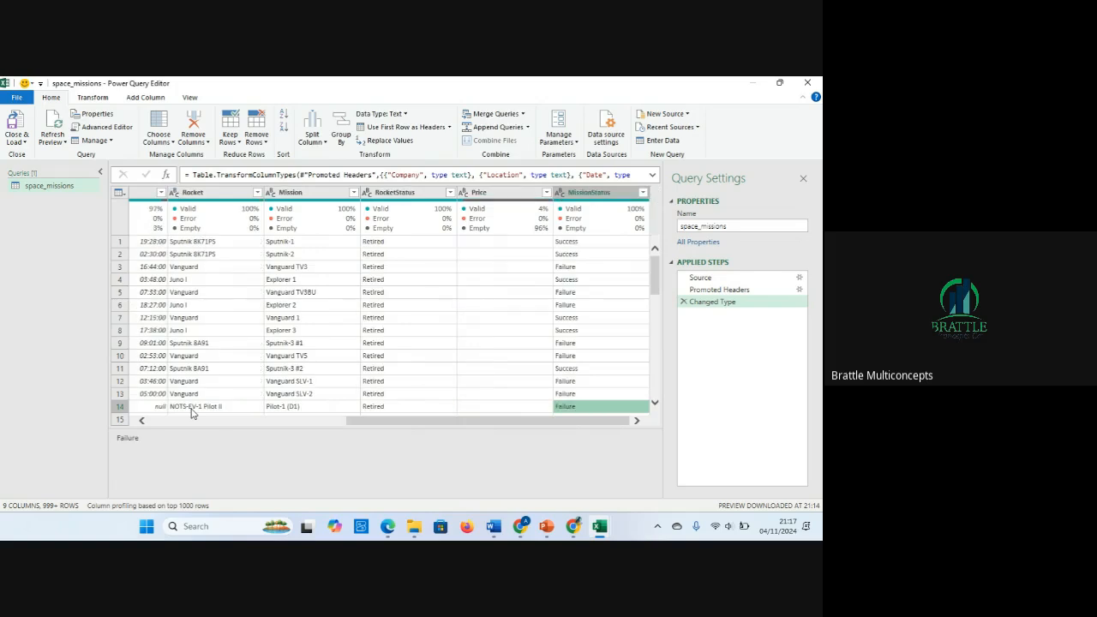
pyautogui.press('Left')
pyautogui.press('Left')
pyautogui.press('Left')
pyautogui.press('Left')
pyautogui.press('Left')
pyautogui.press('Left')
pyautogui.press('Left')
pyautogui.press('Left')
pyautogui.press('Left')
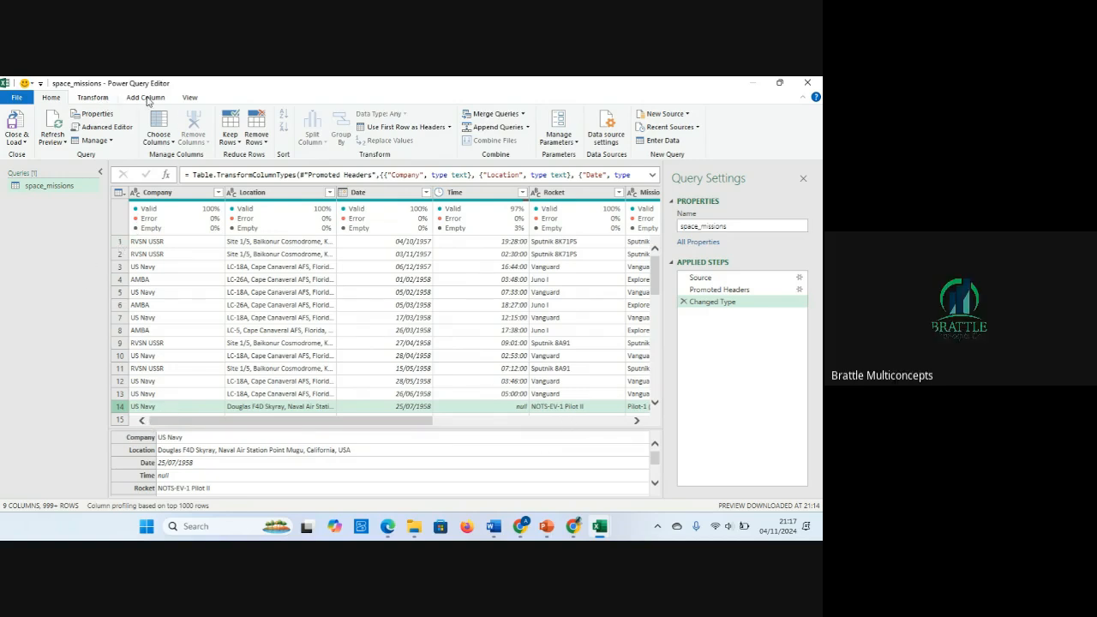
# Step: Switch the Column quality display off and on again, and examine the quality figures from the Date column through to Price
pyautogui.click(190, 97)
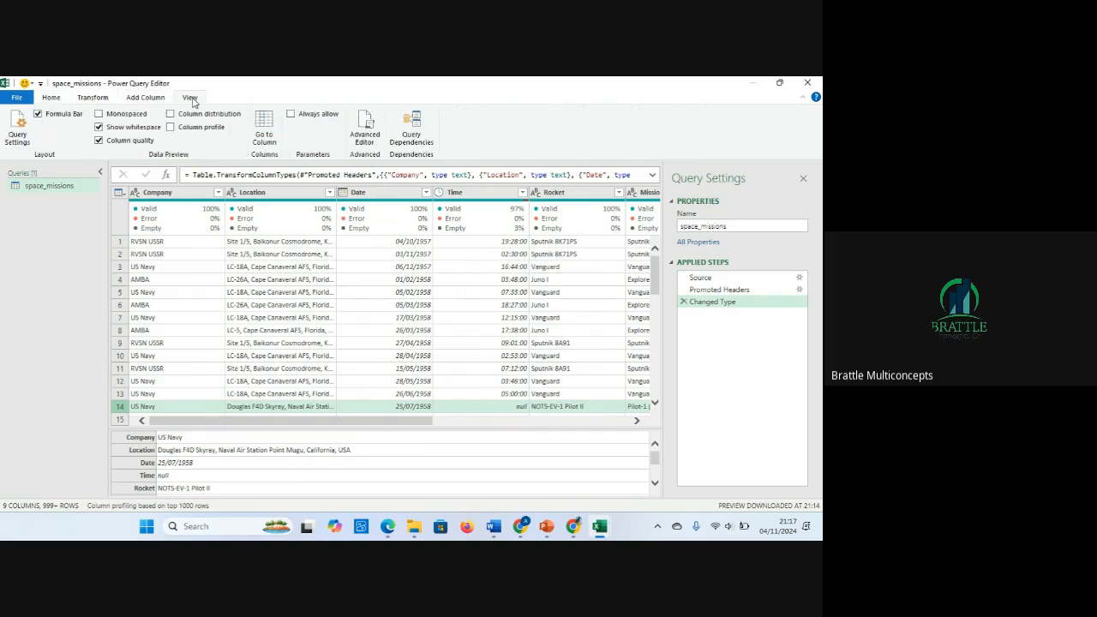
pyautogui.click(98, 141)
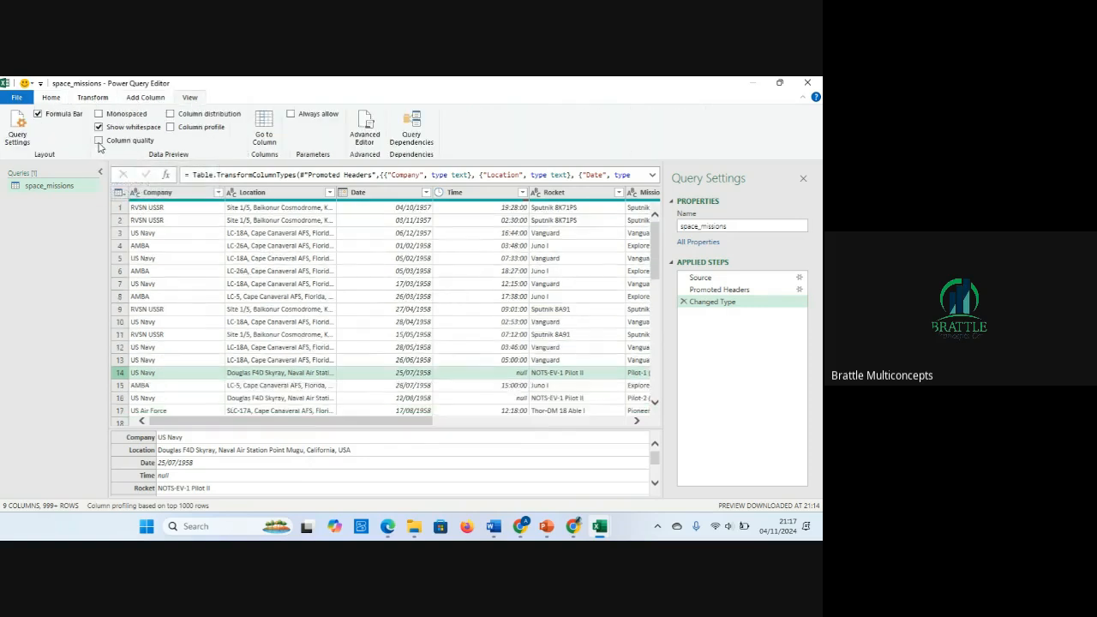
pyautogui.click(99, 140)
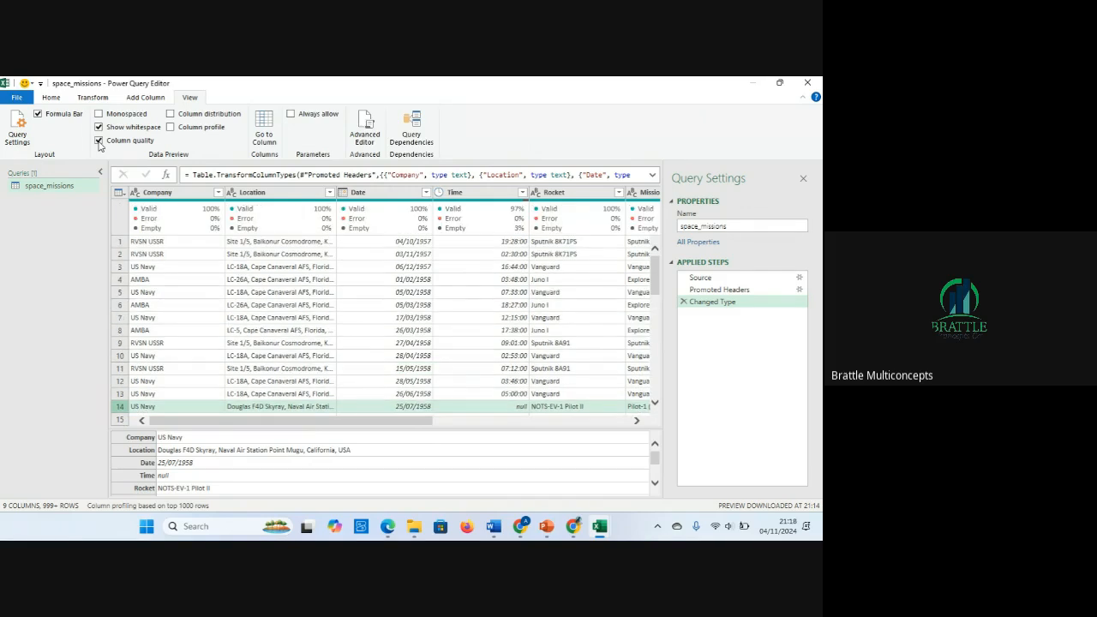
pyautogui.click(386, 193)
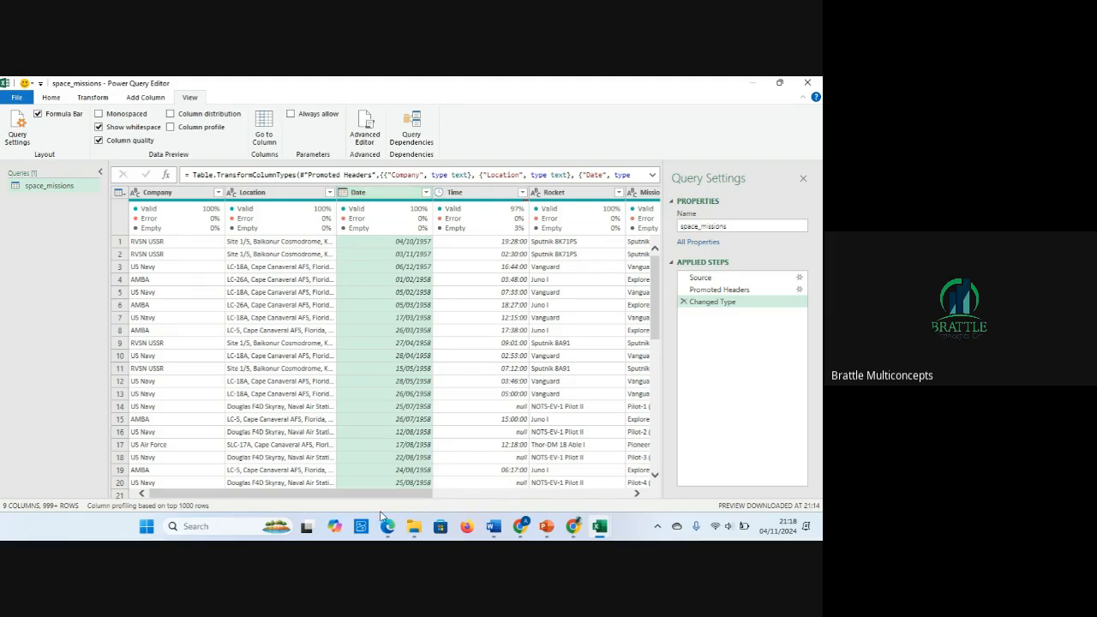
pyautogui.moveTo(379, 497); pyautogui.dragTo(485, 501)
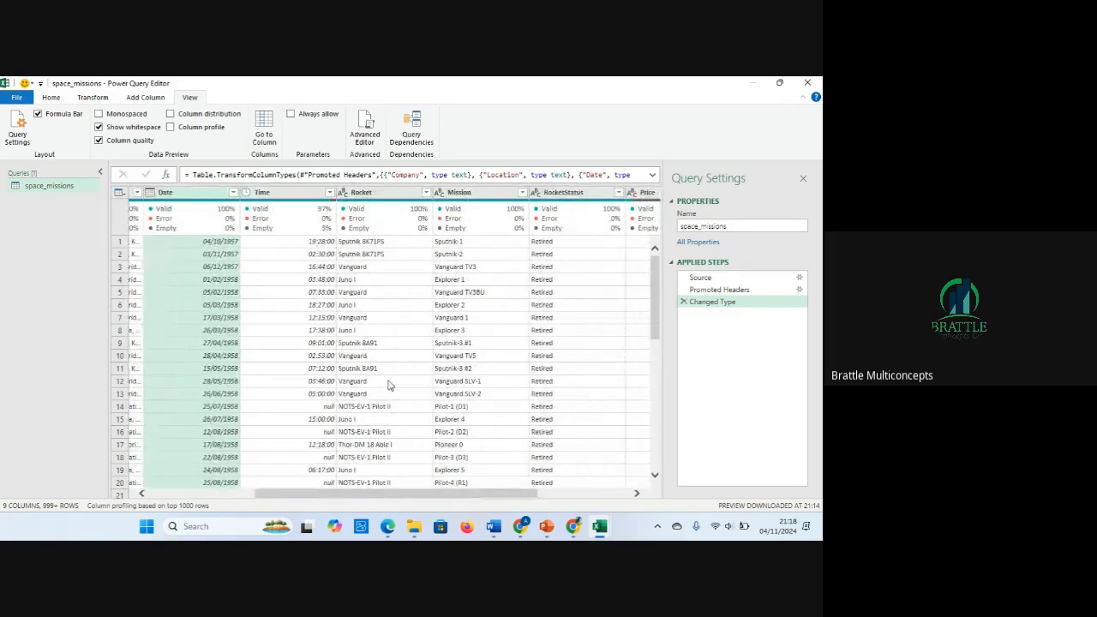
# Step: Filter the Time column to only the 00:00:00 value, and clear that filter again
pyautogui.click(329, 192)
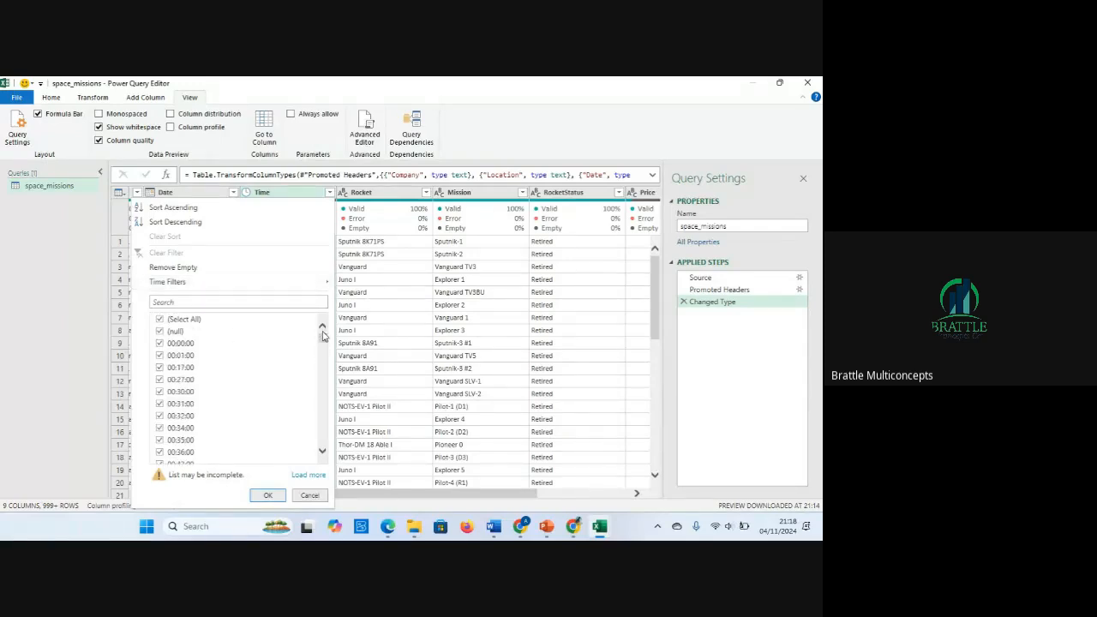
pyautogui.click(159, 320)
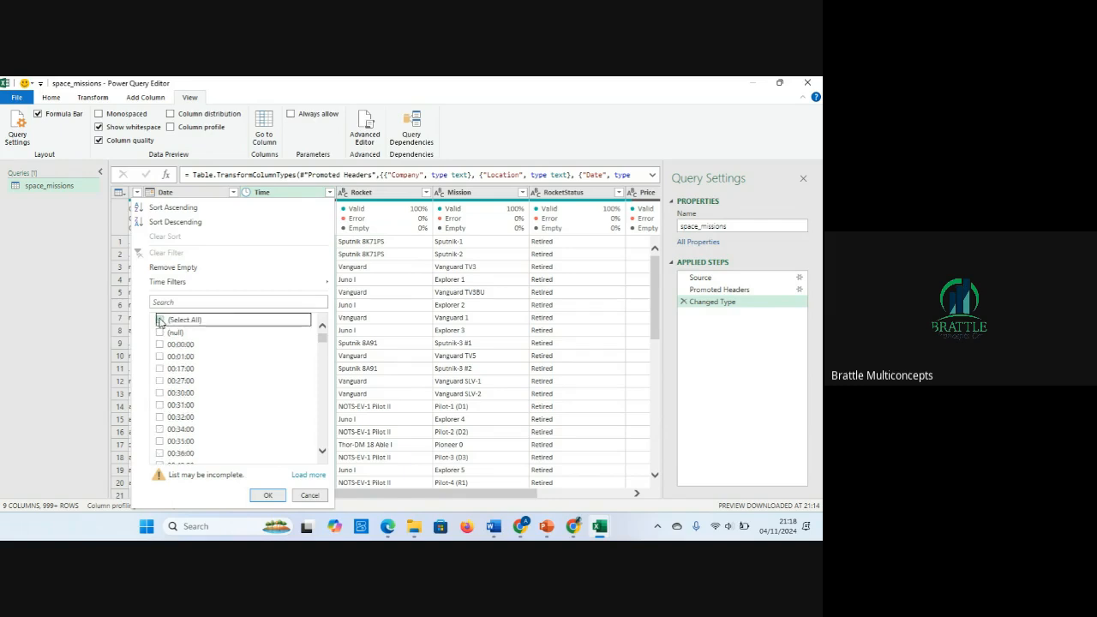
pyautogui.click(160, 343)
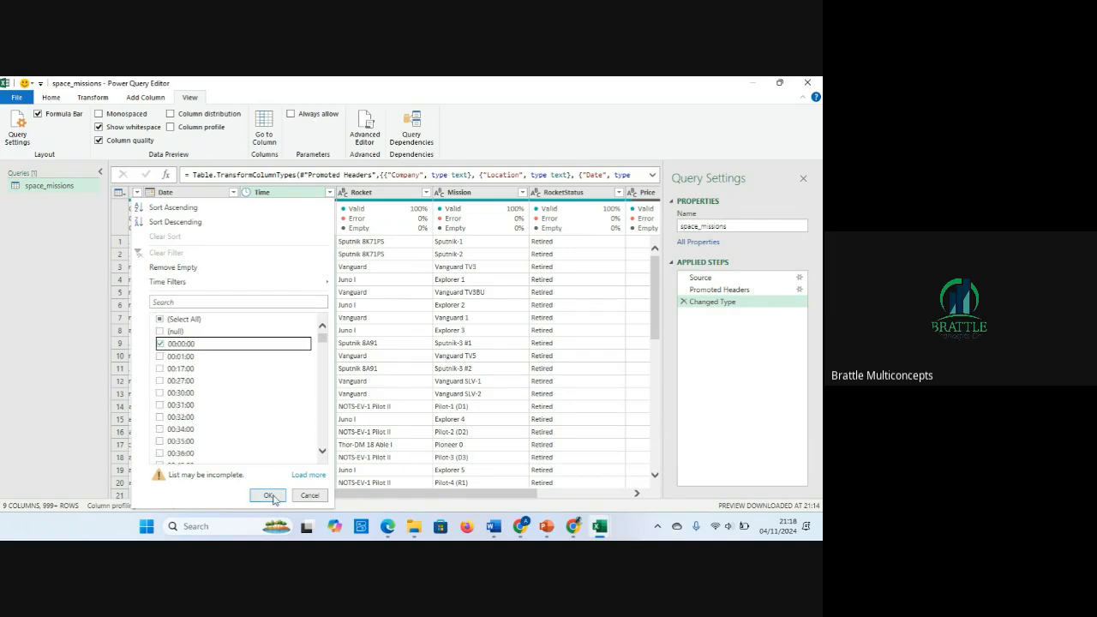
pyautogui.click(270, 497)
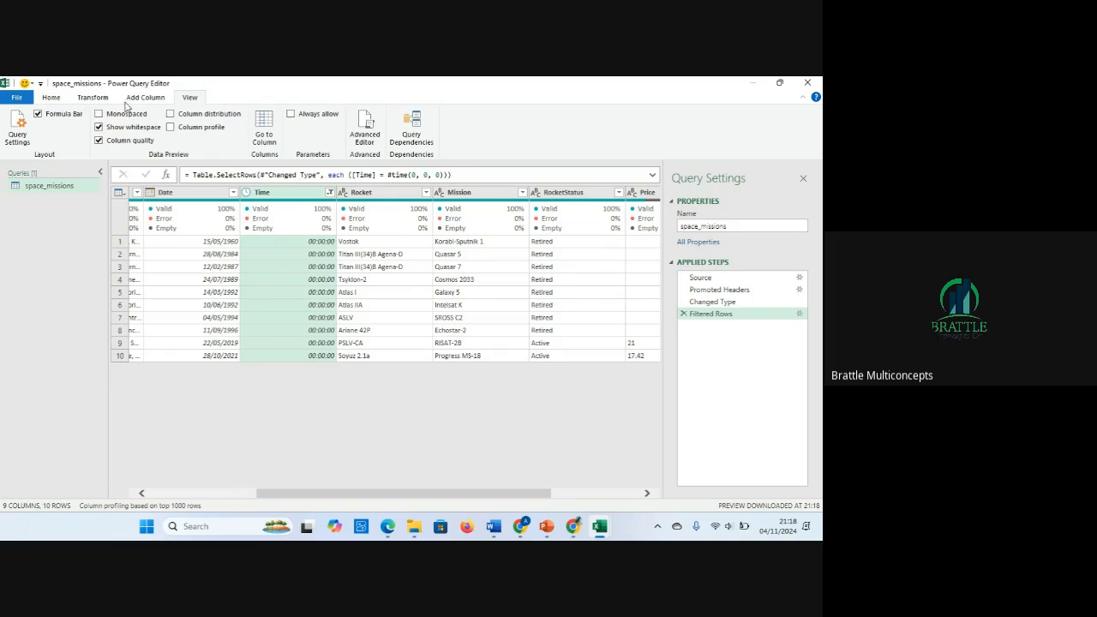
pyautogui.click(56, 99)
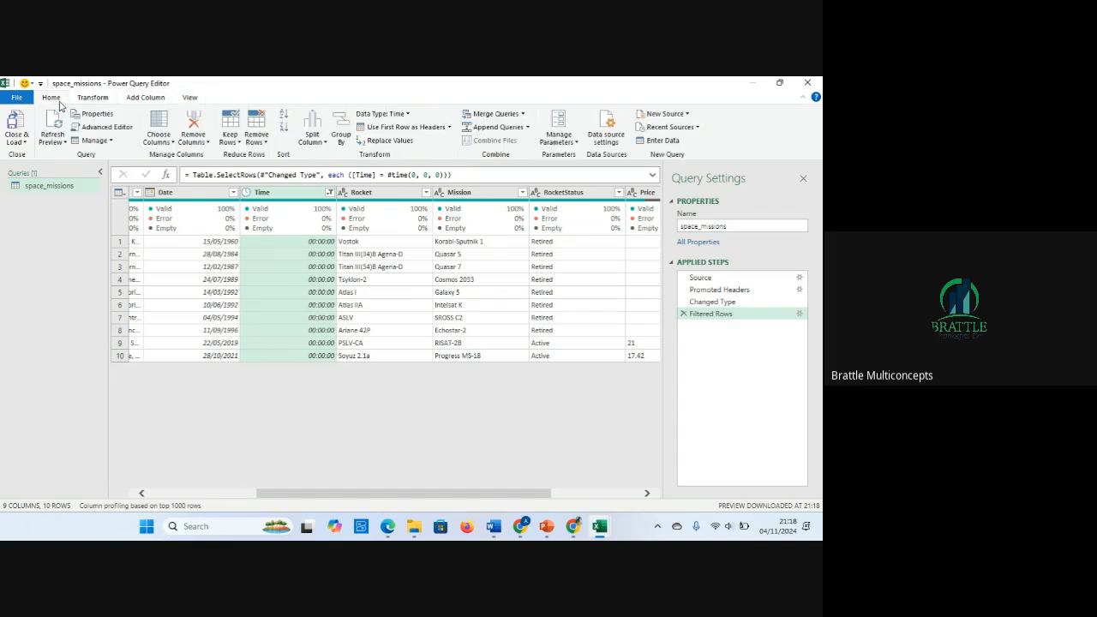
pyautogui.click(101, 96)
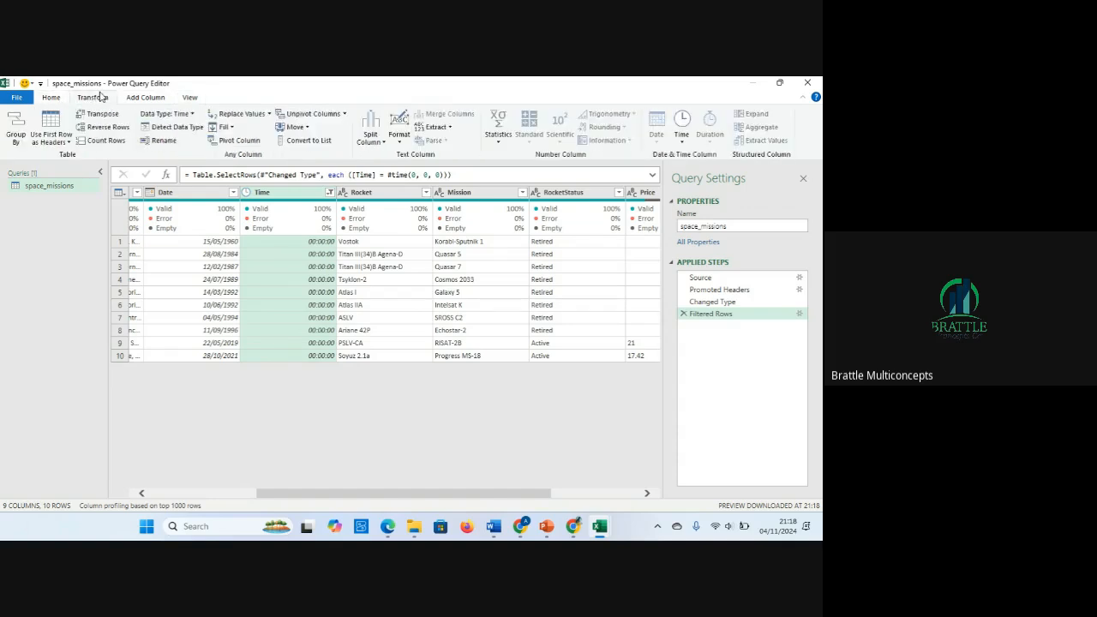
pyautogui.click(329, 192)
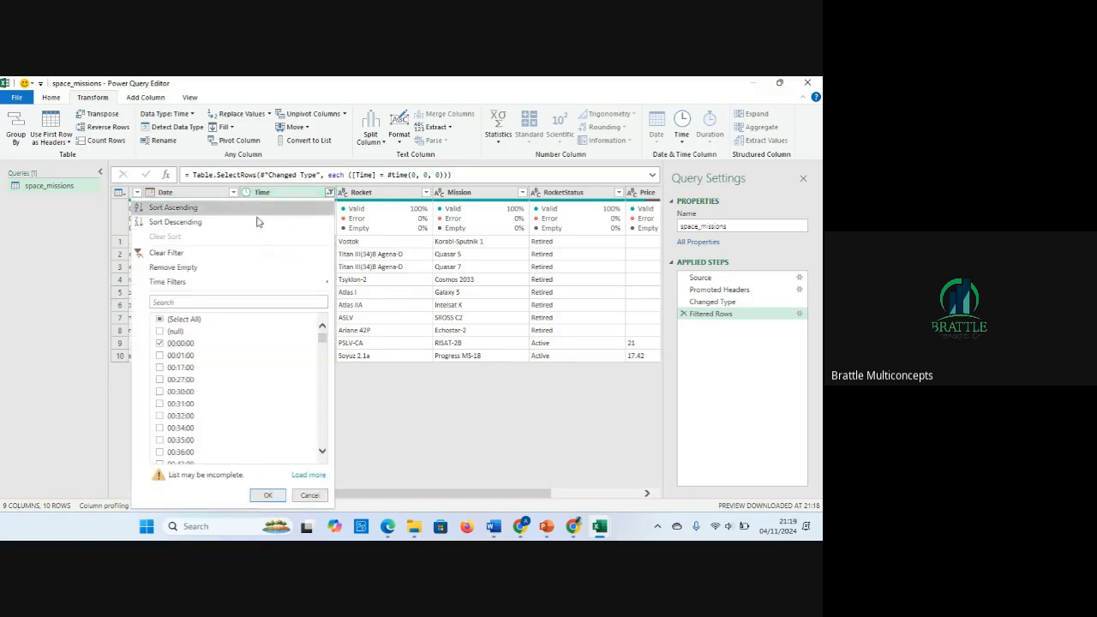
pyautogui.click(177, 256)
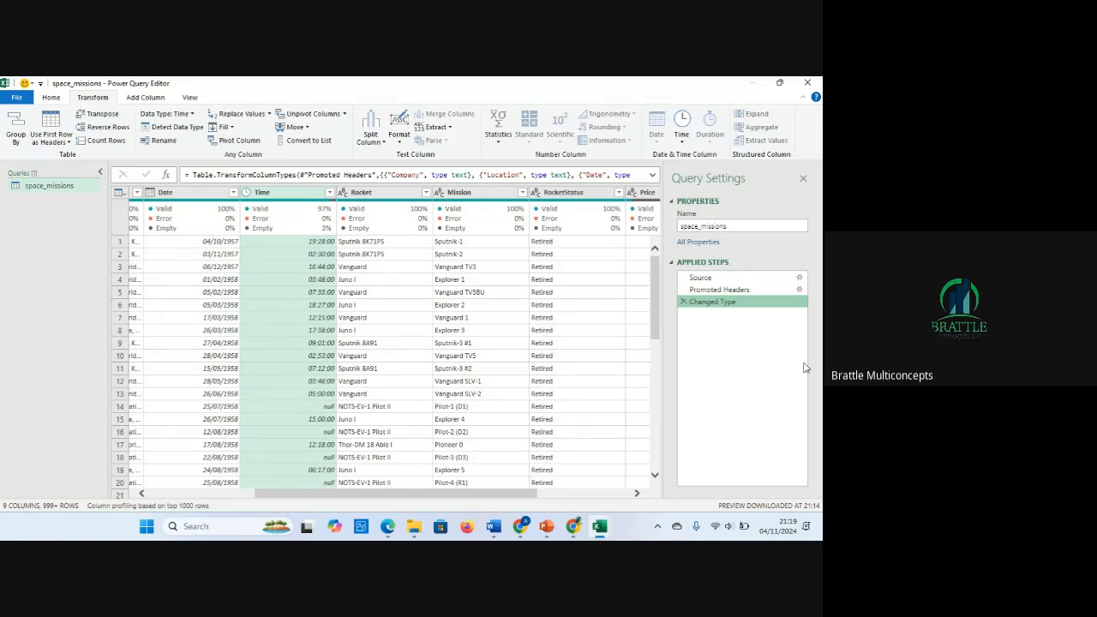
# Step: Examine the column quality figures of the Rocket, Mission, RocketStatus and Price columns one after another
pyautogui.hotkey('alt', 'Tab')
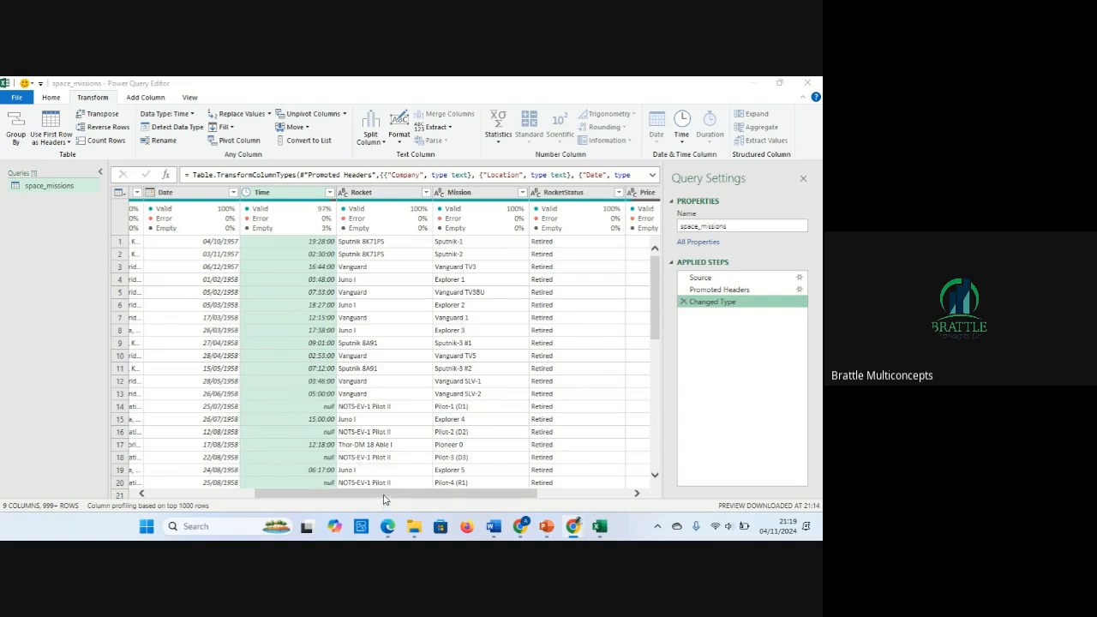
pyautogui.moveTo(384, 497); pyautogui.dragTo(357, 495)
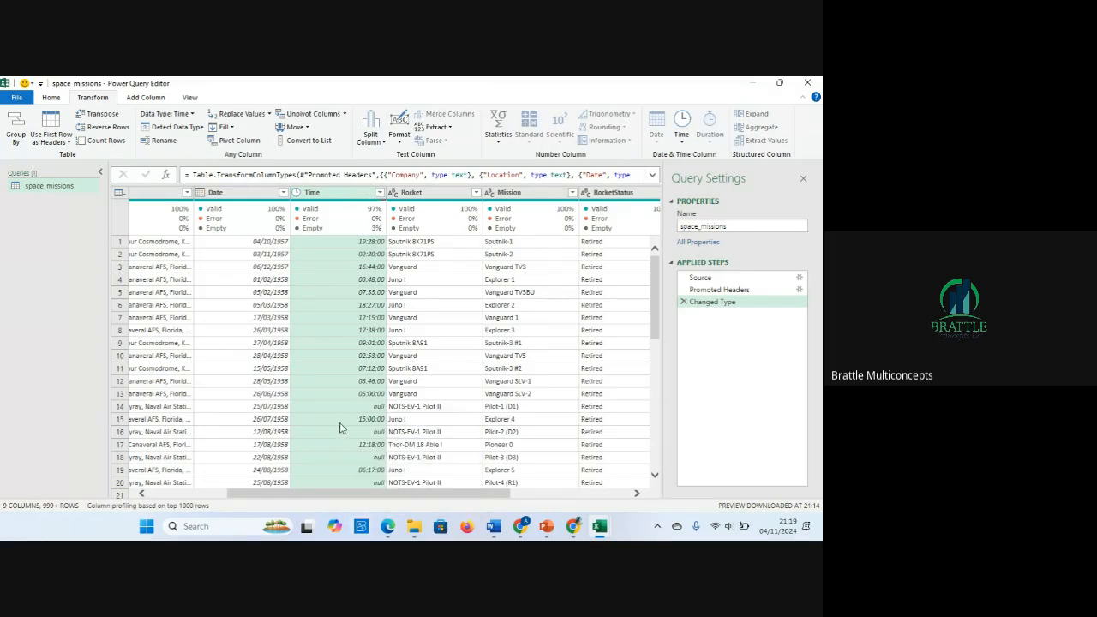
pyautogui.click(435, 192)
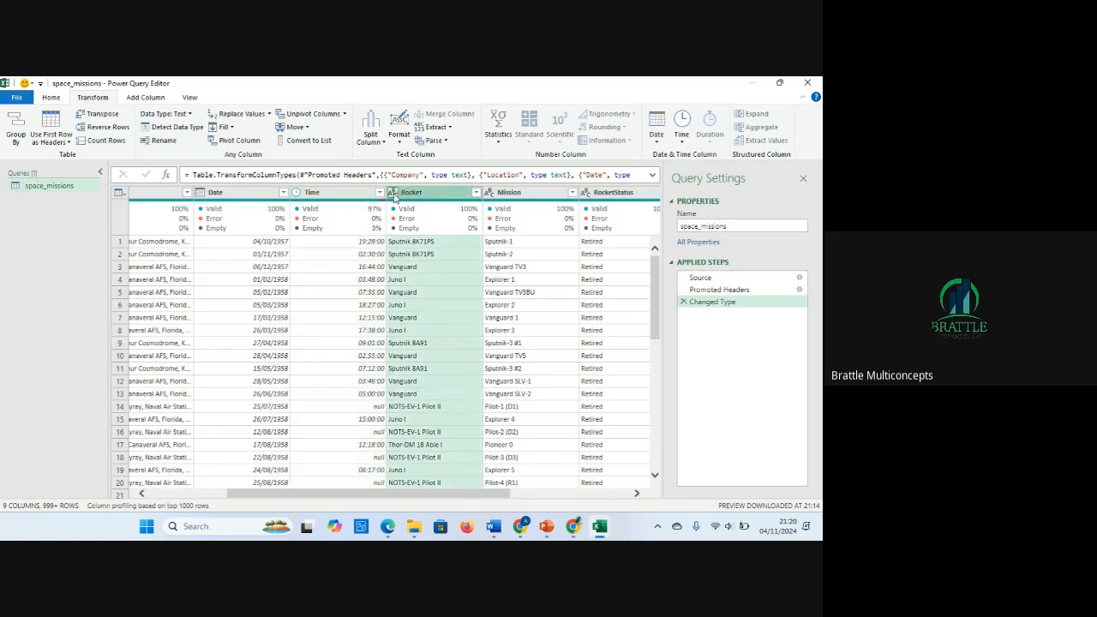
pyautogui.click(518, 195)
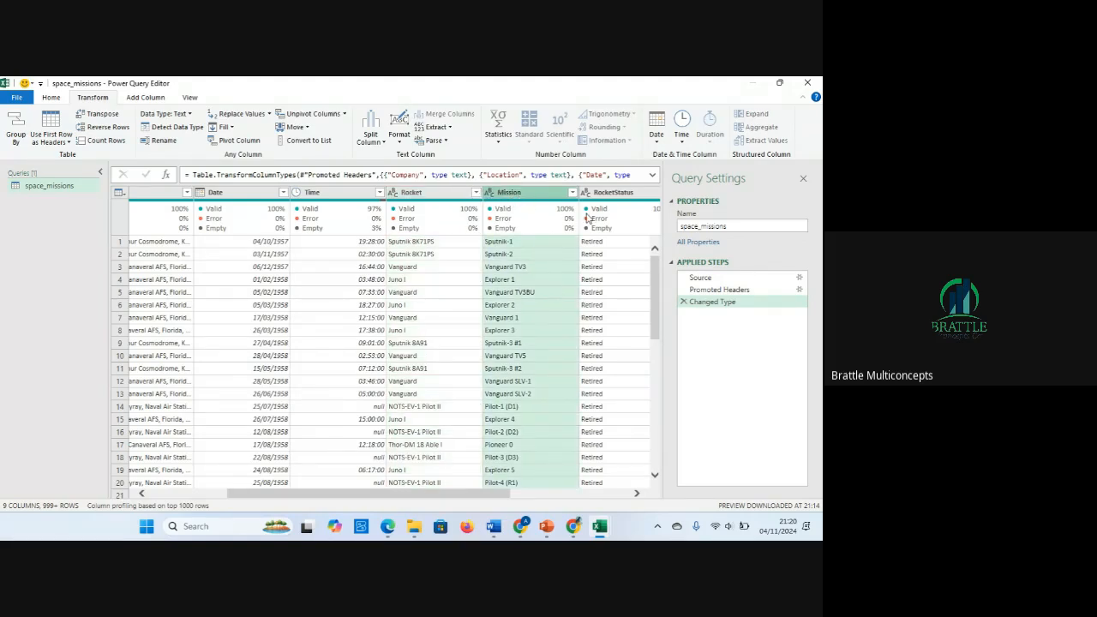
pyautogui.moveTo(415, 497); pyautogui.dragTo(534, 496)
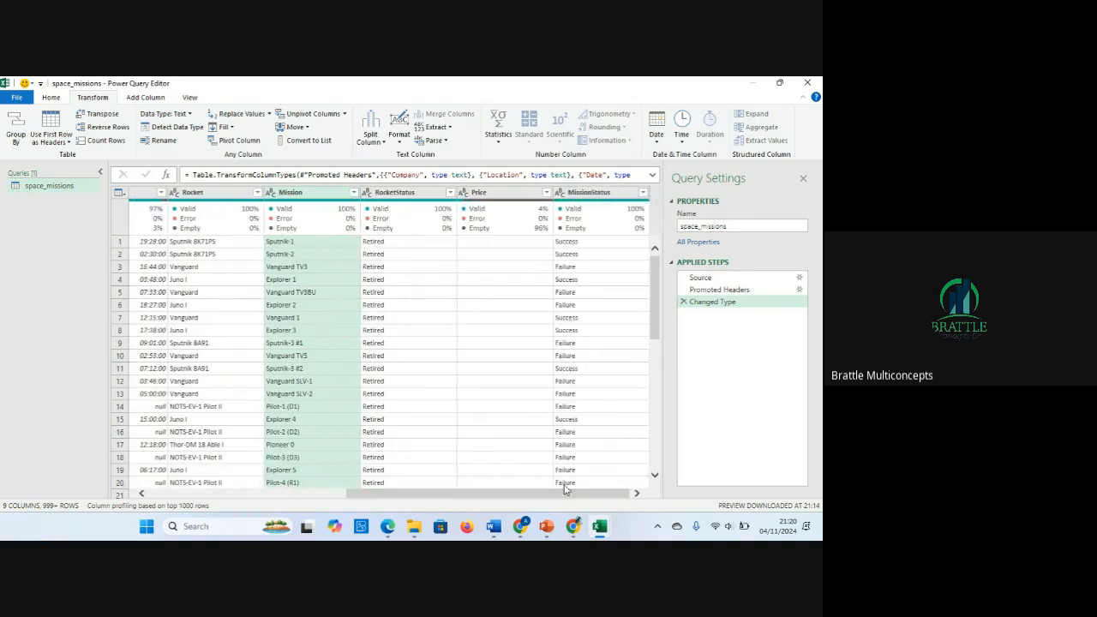
pyautogui.click(393, 192)
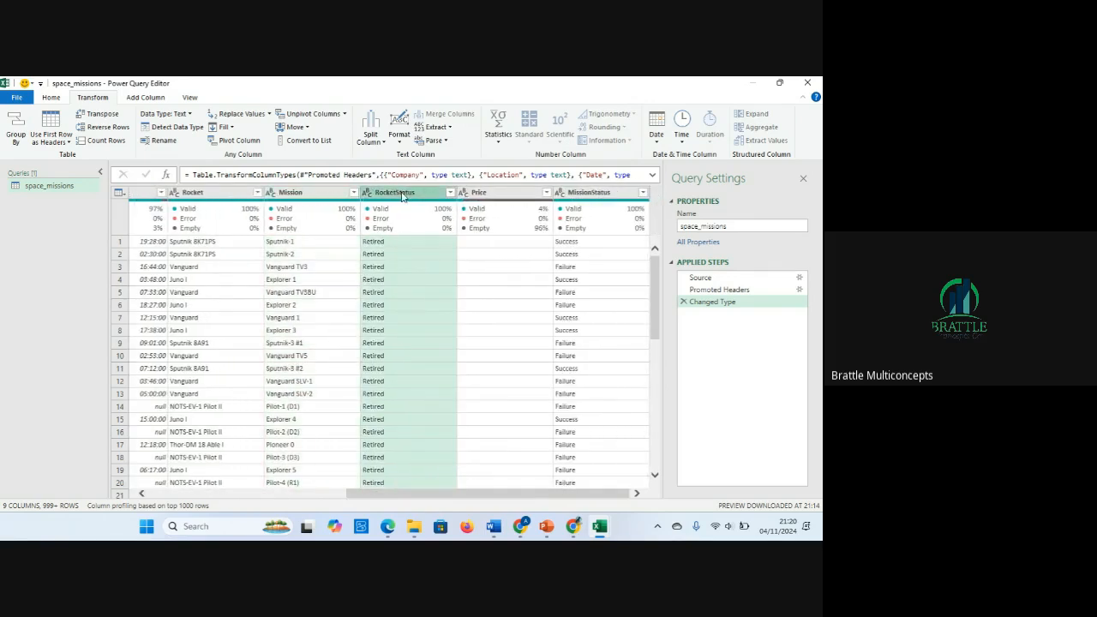
pyautogui.click(490, 193)
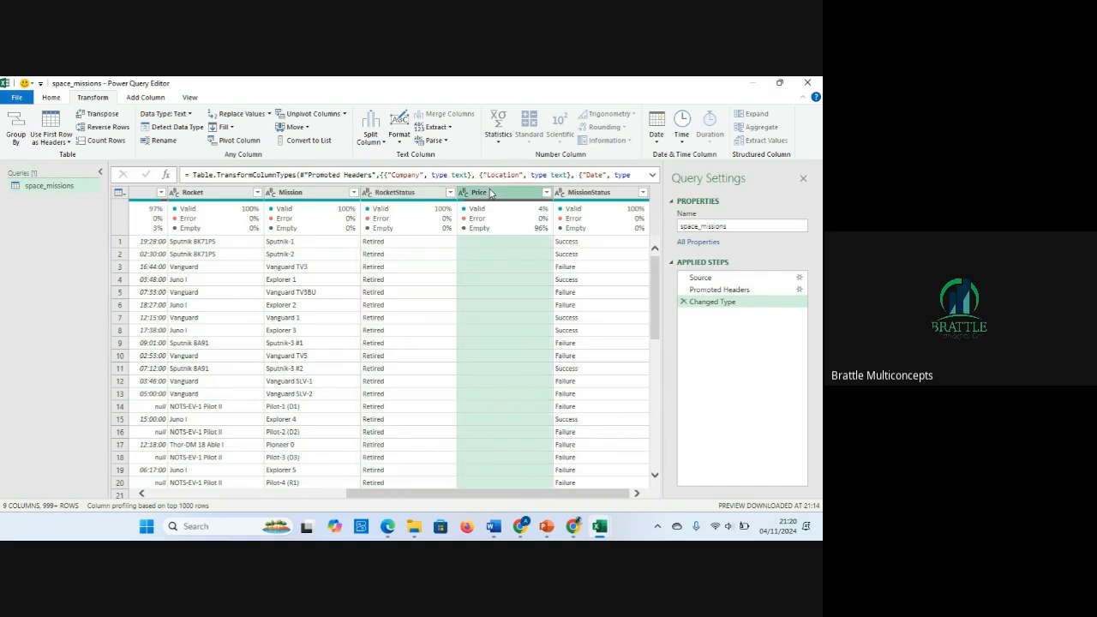
pyautogui.moveTo(529, 221)
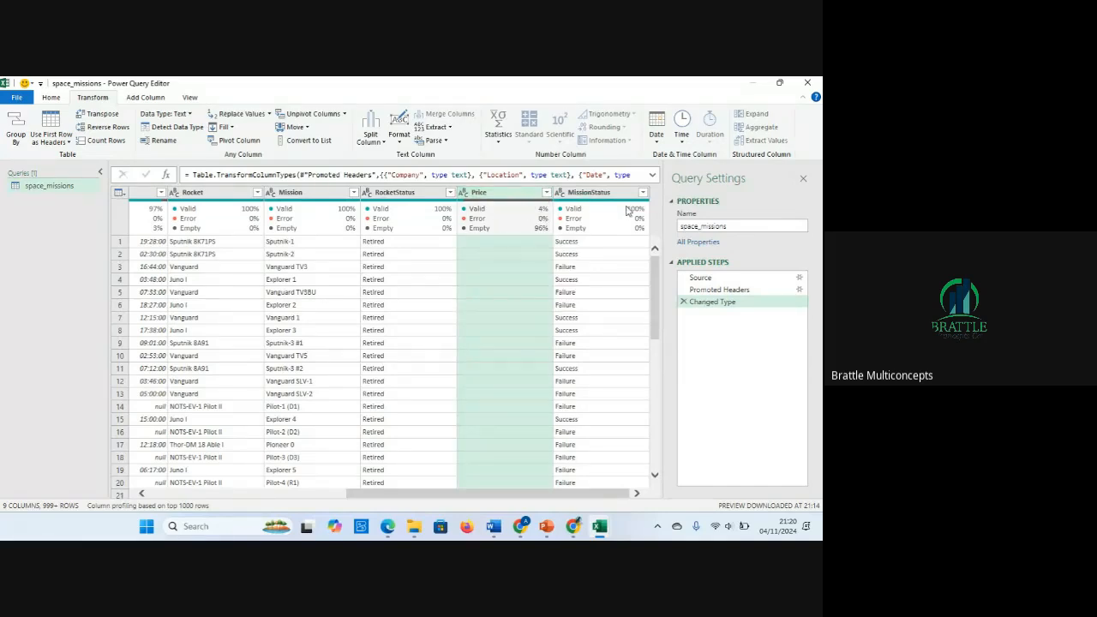
# Step: Check the Price field's description in the space_missions_data_dictionary workbook and return to the Power Query Editor
pyautogui.moveTo(600, 526)
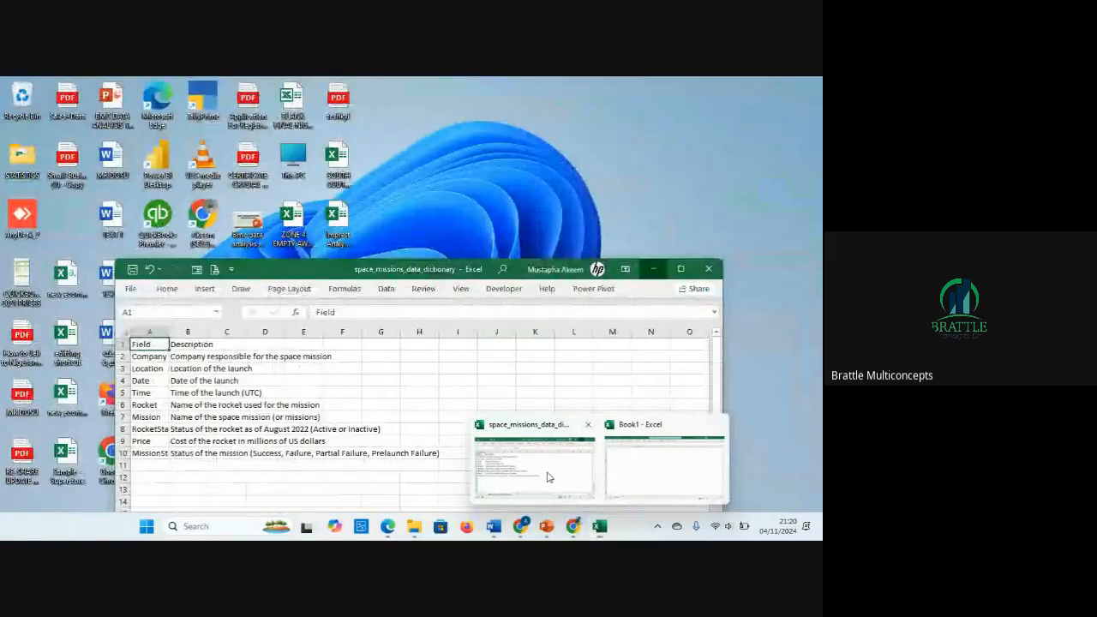
pyautogui.click(529, 471)
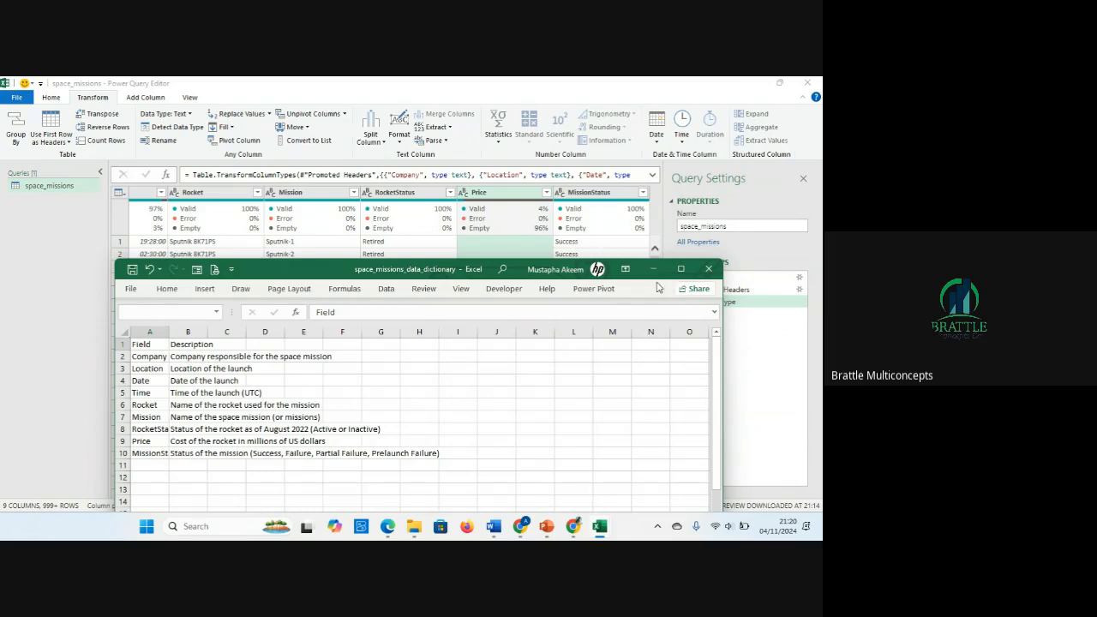
pyautogui.click(771, 355)
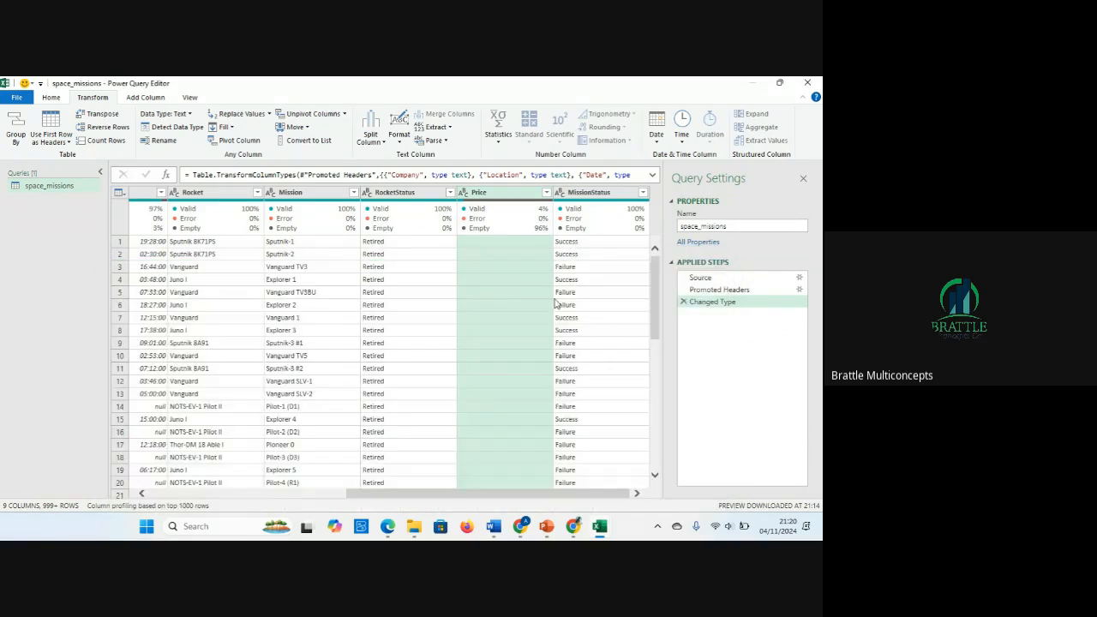
# Step: Filter the blank values out of the Price column and base the column profiling on the entire data set
pyautogui.click(488, 269)
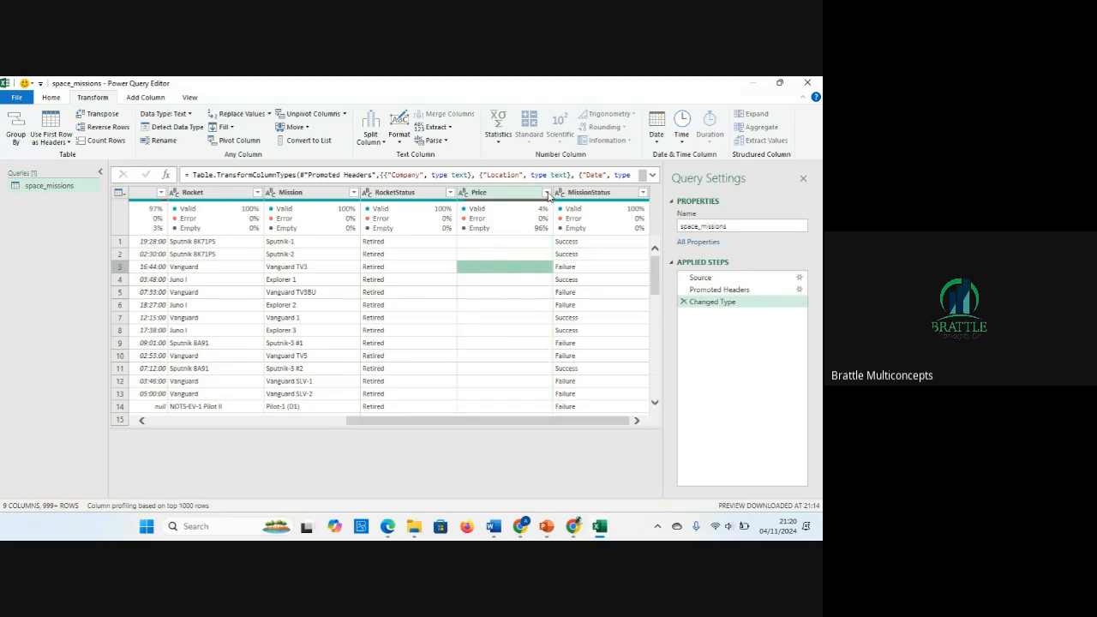
pyautogui.click(545, 195)
pyautogui.click(546, 192)
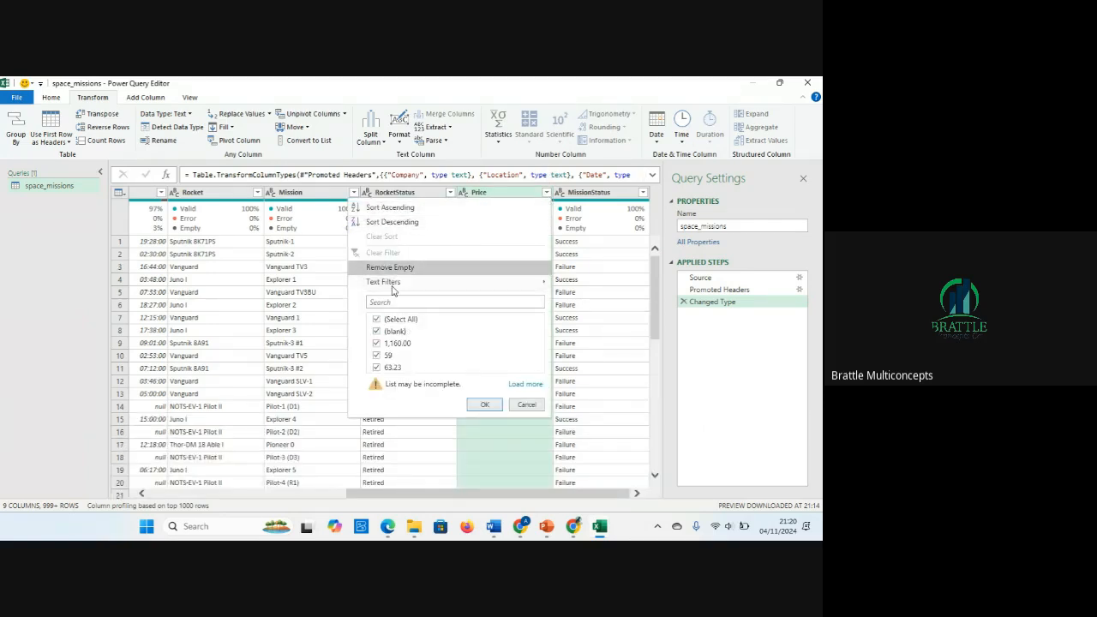
pyautogui.click(376, 332)
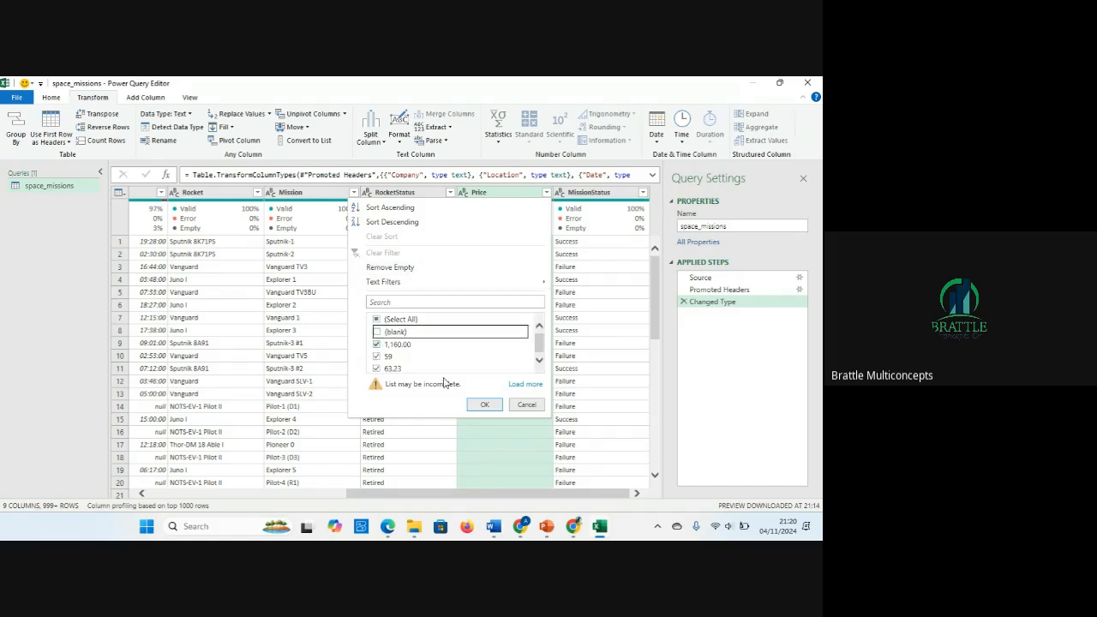
pyautogui.click(482, 405)
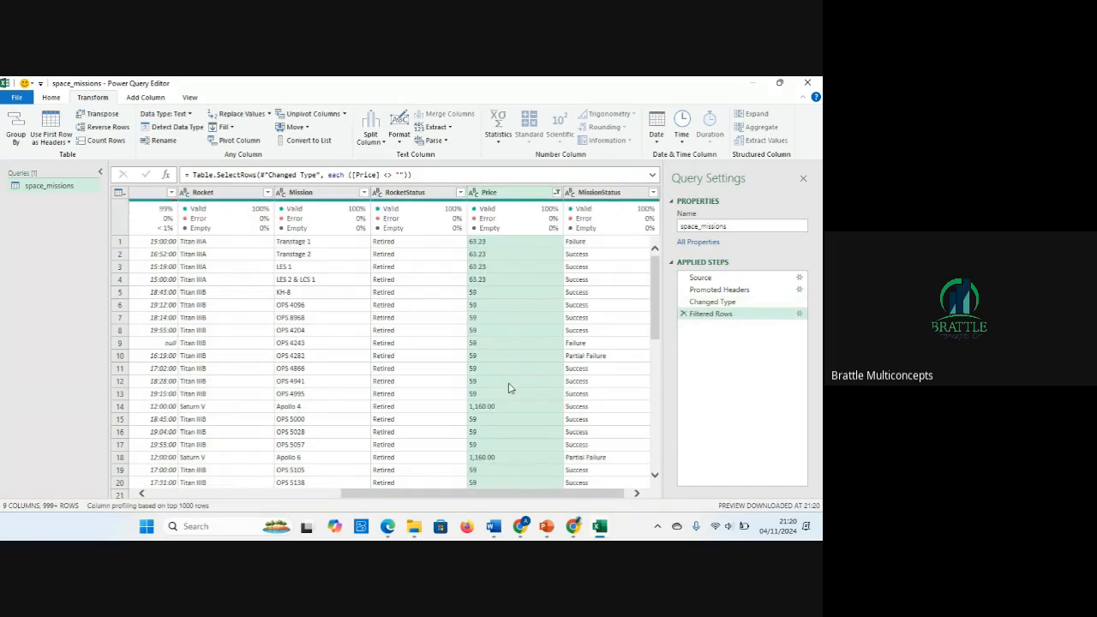
pyautogui.click(132, 506)
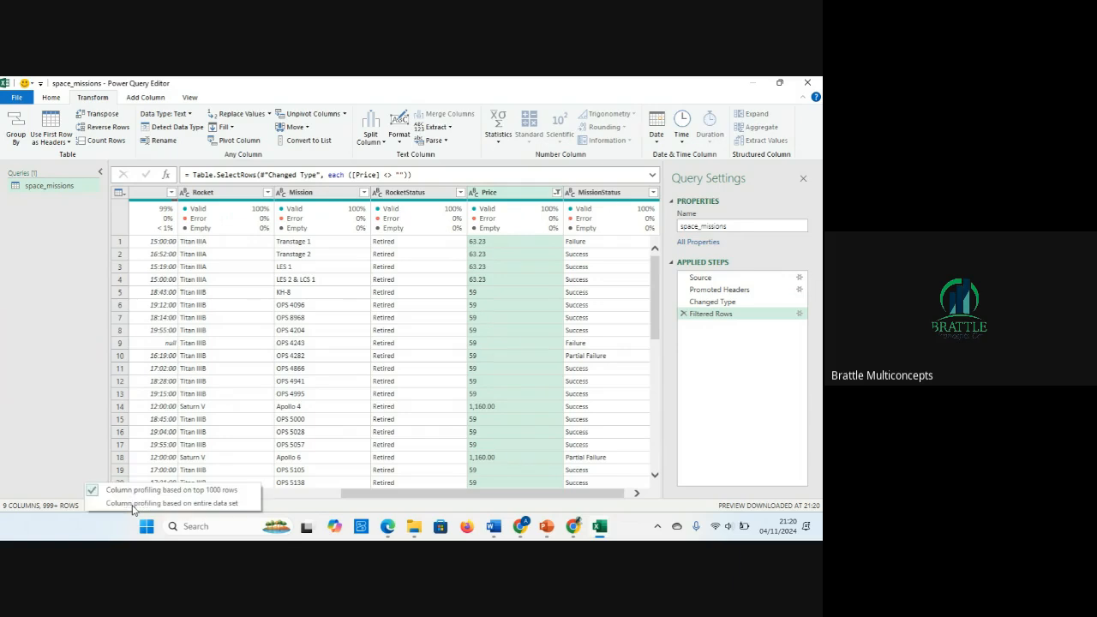
pyautogui.click(194, 504)
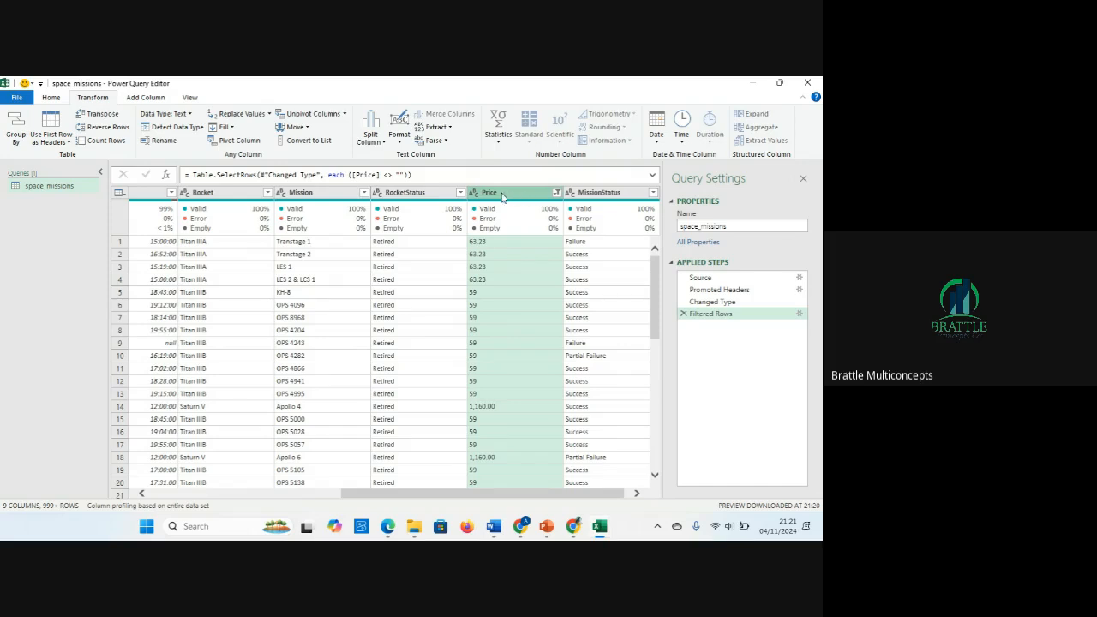
# Step: Rename the Price column to "Price (000)" and delete the resulting Renamed Columns step
pyautogui.doubleClick(509, 192)
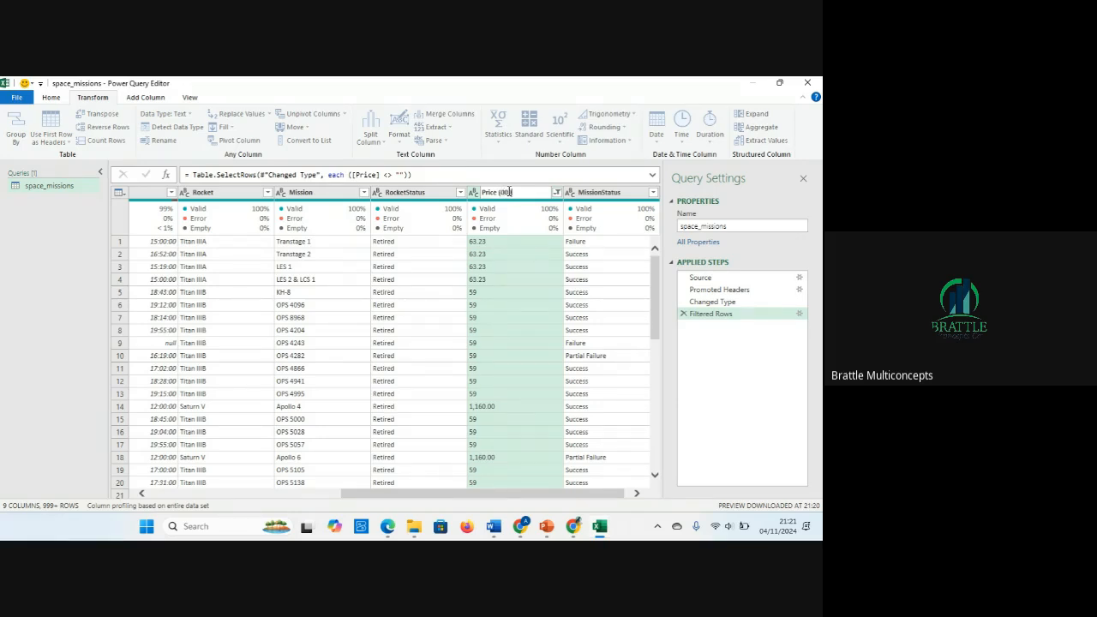
pyautogui.write('(000)')
pyautogui.press('Return')
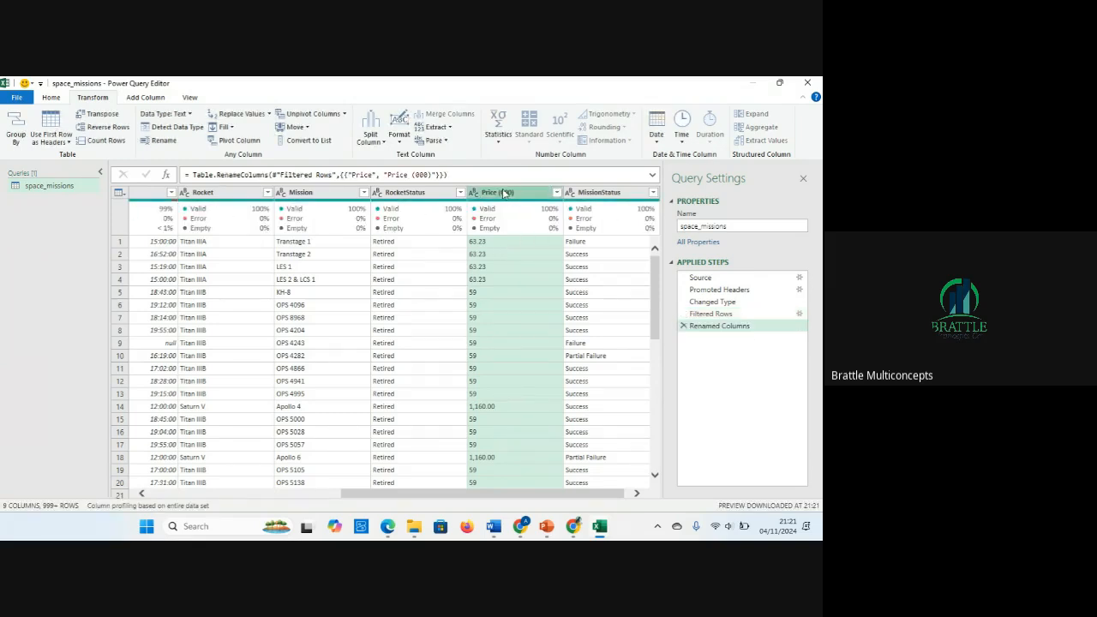
pyautogui.click(682, 327)
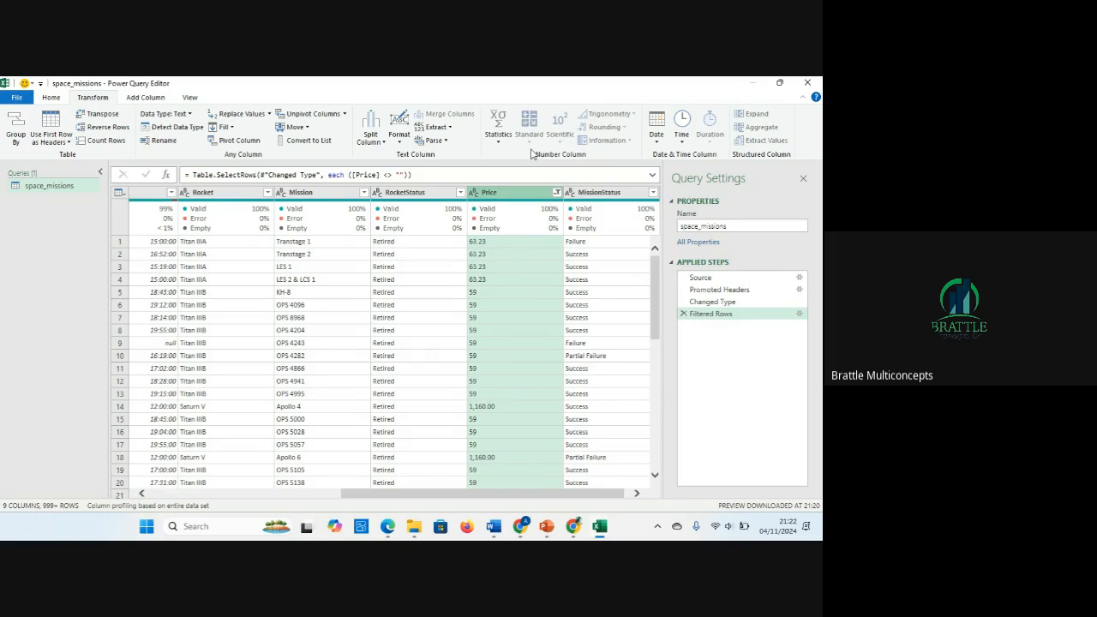
# Step: Change the Price column's data type to Currency
pyautogui.click(473, 194)
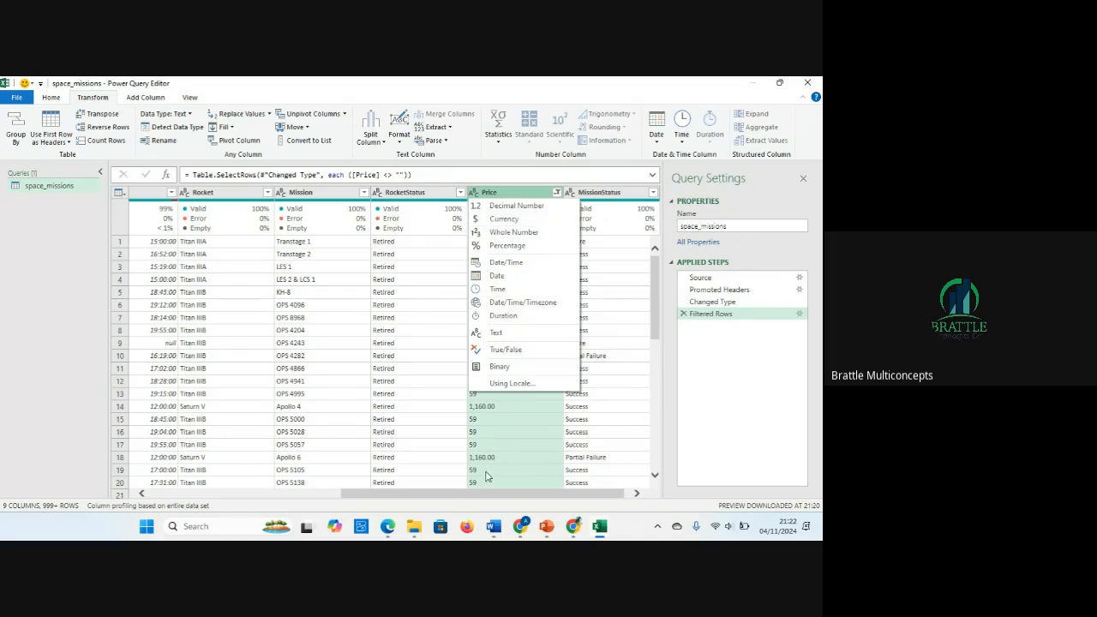
pyautogui.click(504, 220)
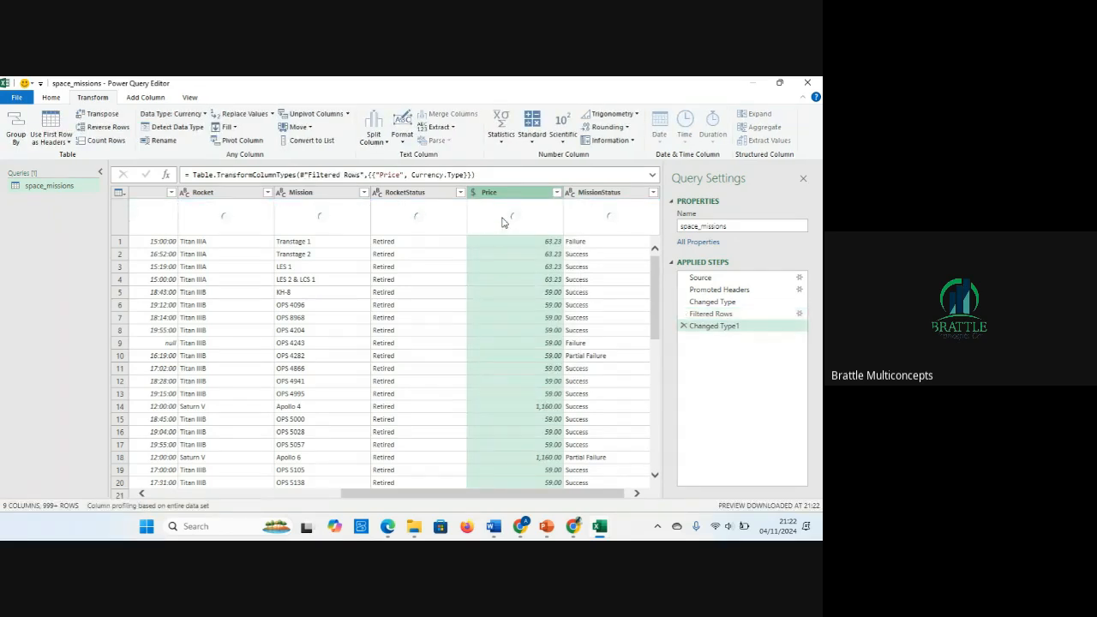
pyautogui.moveTo(504, 221)
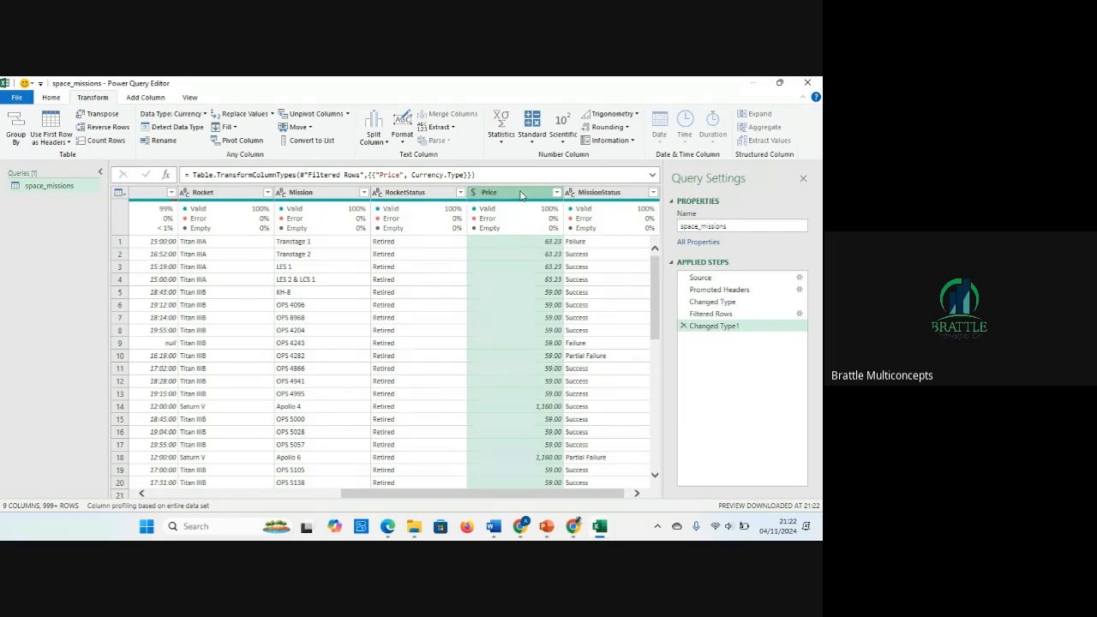
# Step: Multiply every value in the Price column by 1000000
pyautogui.click(531, 133)
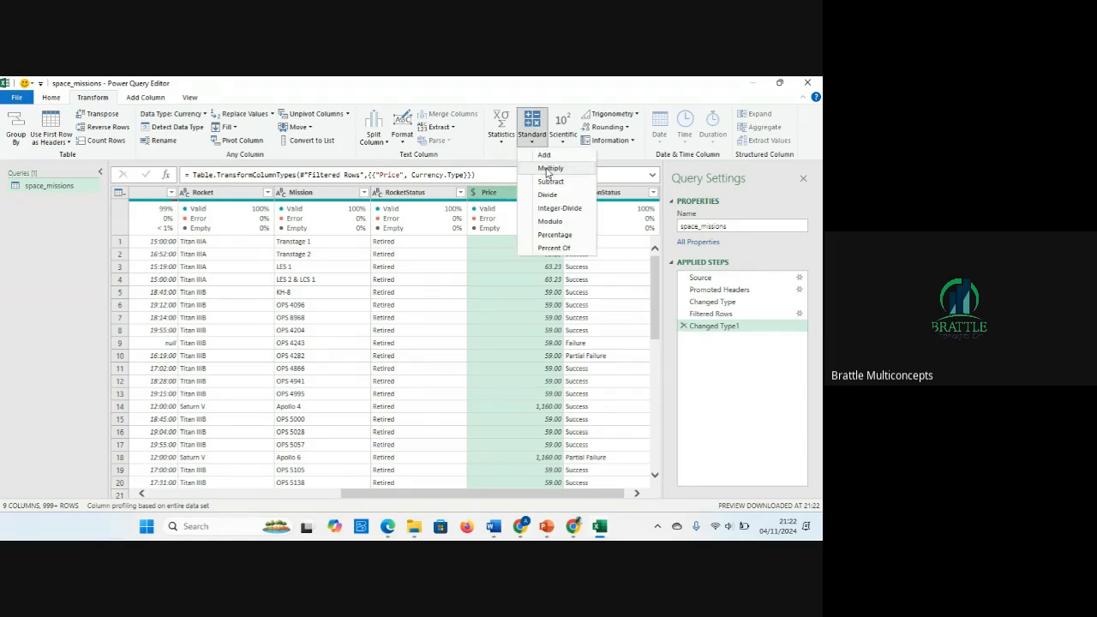
pyautogui.click(549, 170)
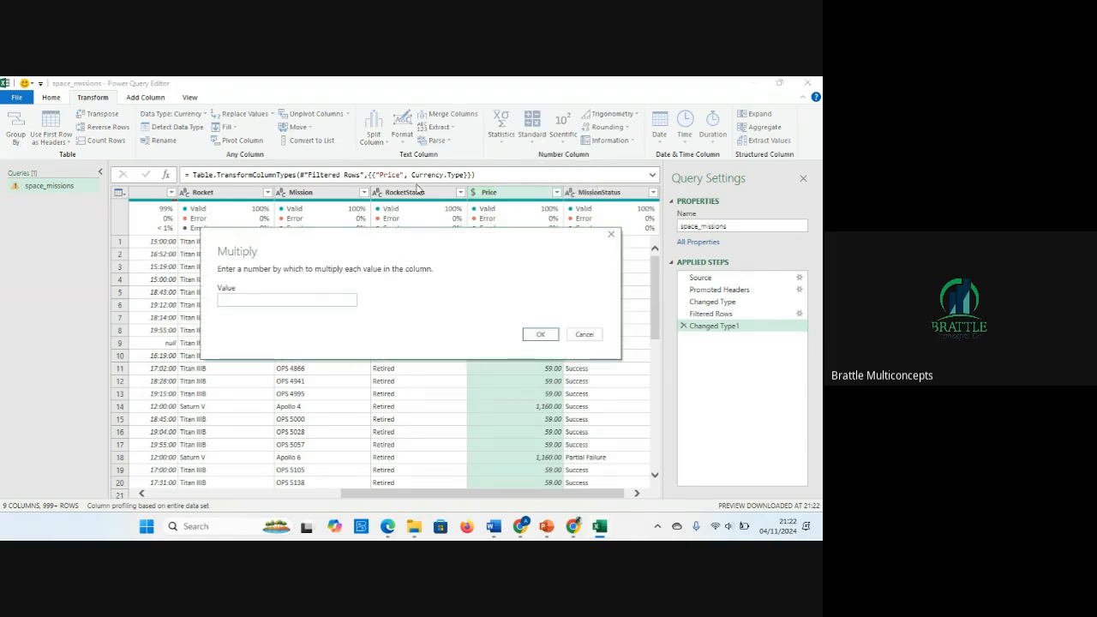
pyautogui.click(296, 299)
pyautogui.write('1000000')
pyautogui.click(539, 334)
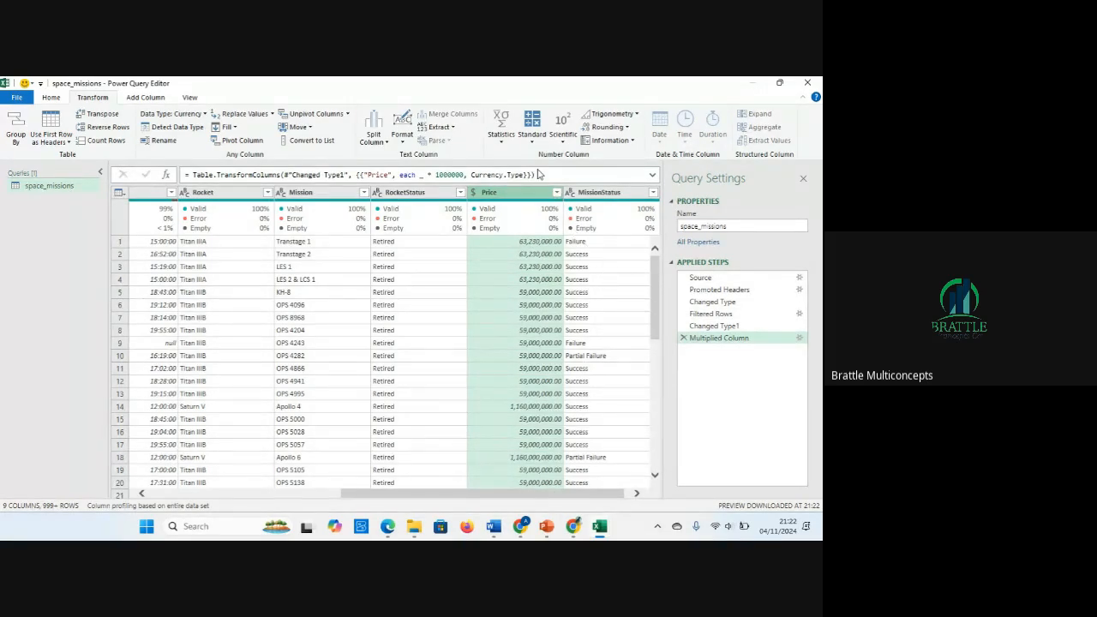
# Step: Delete the Filtered Rows step from the query and check the values in the Price column's filter
pyautogui.click(683, 315)
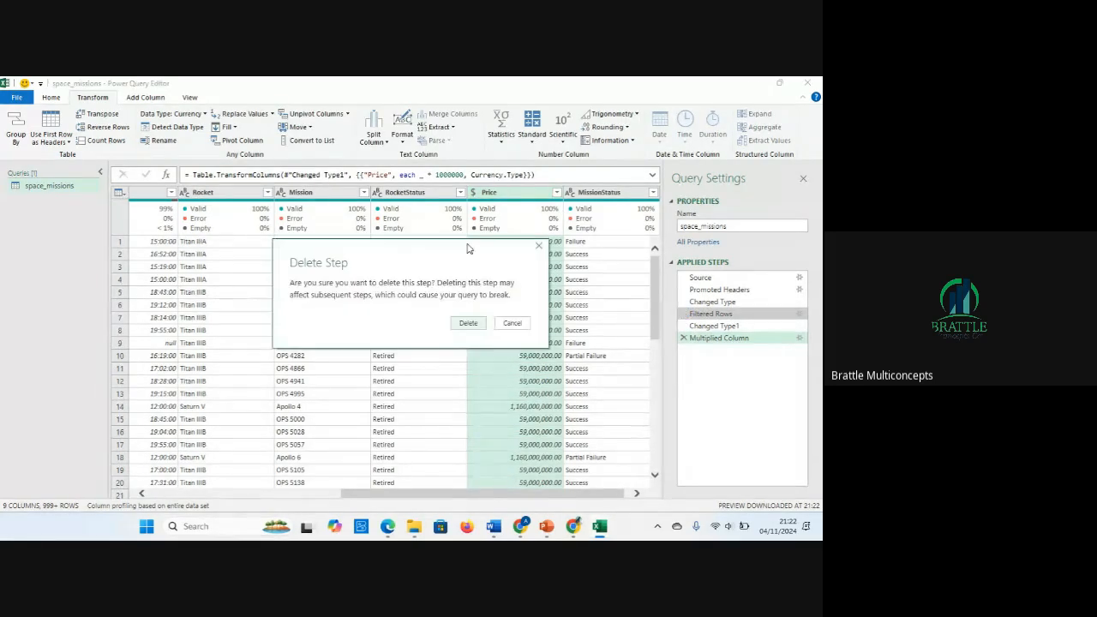
pyautogui.click(469, 325)
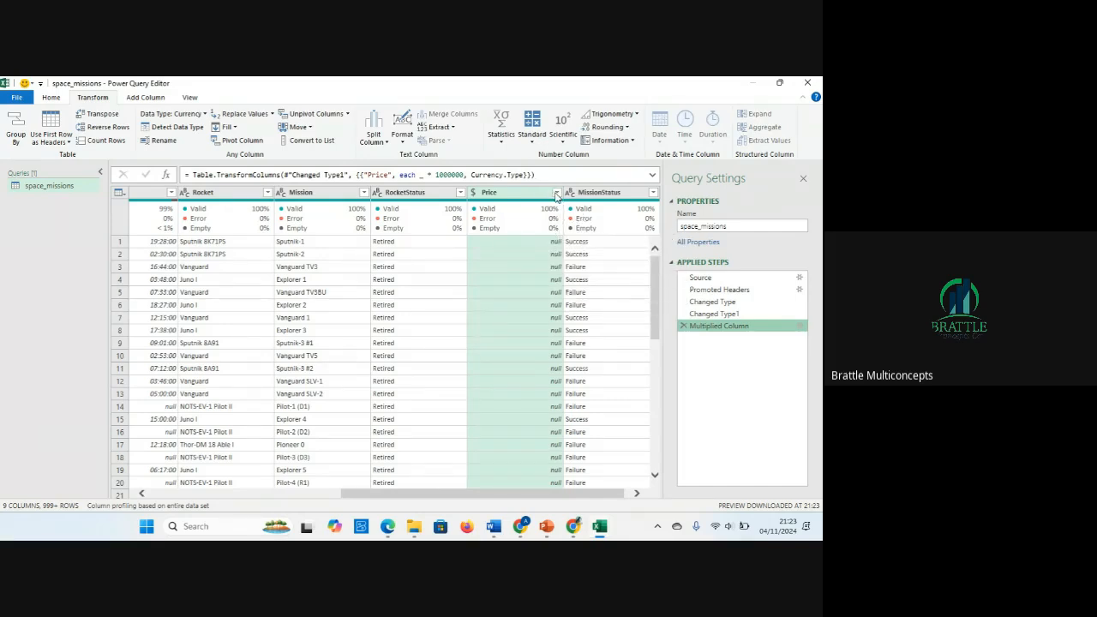
pyautogui.click(556, 193)
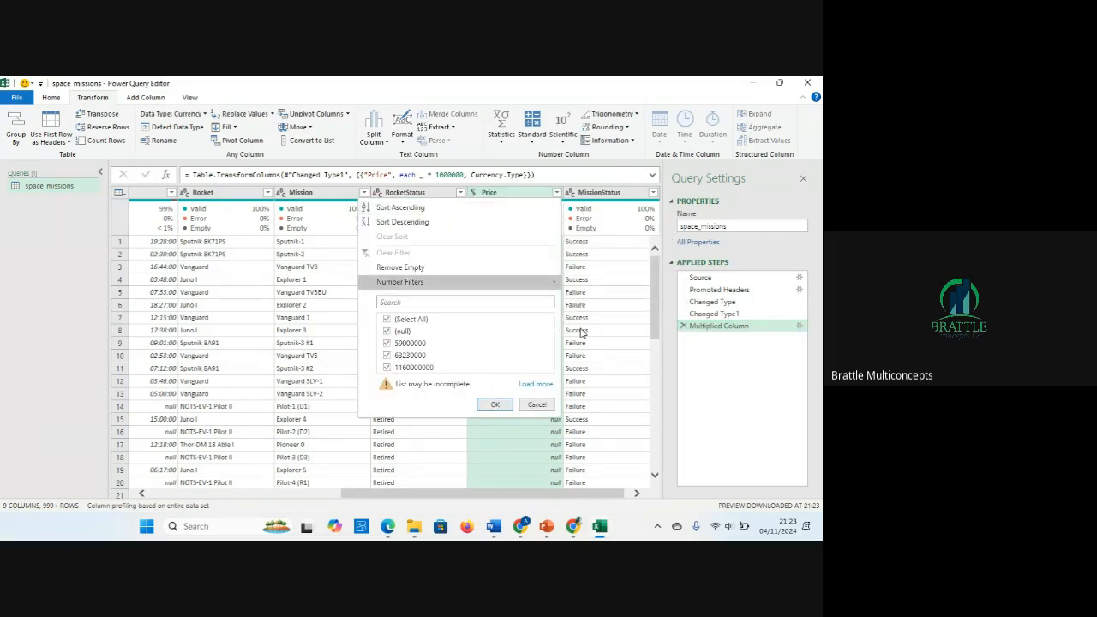
pyautogui.click(536, 406)
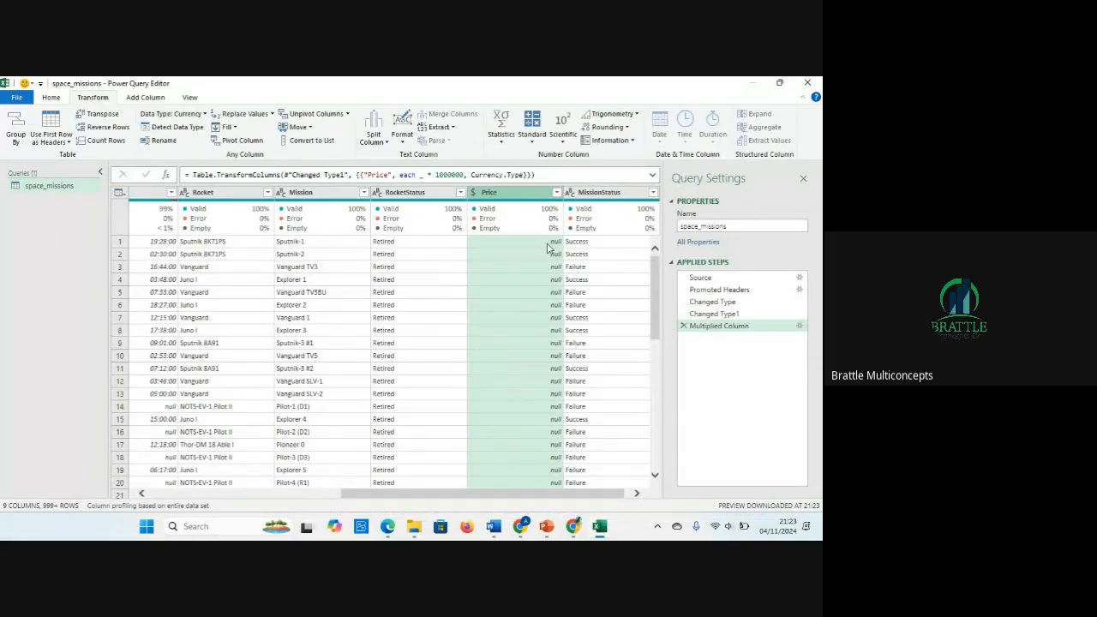
# Step: Inspect the Price entries and review the MissionStatus, Date and other columns across the table
pyautogui.click(547, 244)
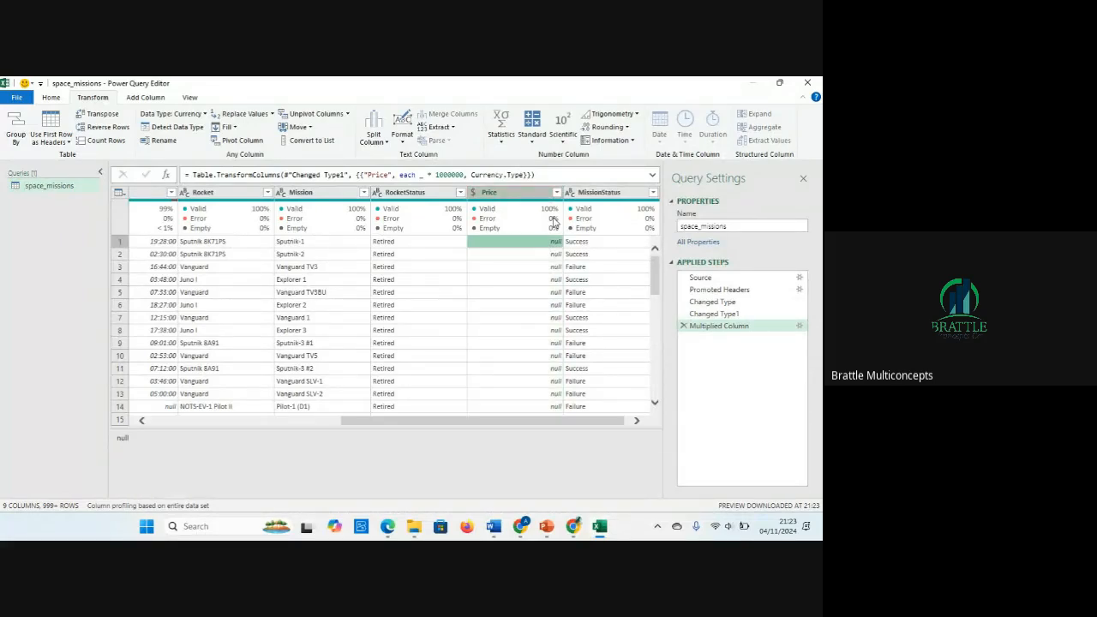
pyautogui.moveTo(535, 233)
pyautogui.moveTo(457, 422); pyautogui.dragTo(538, 423)
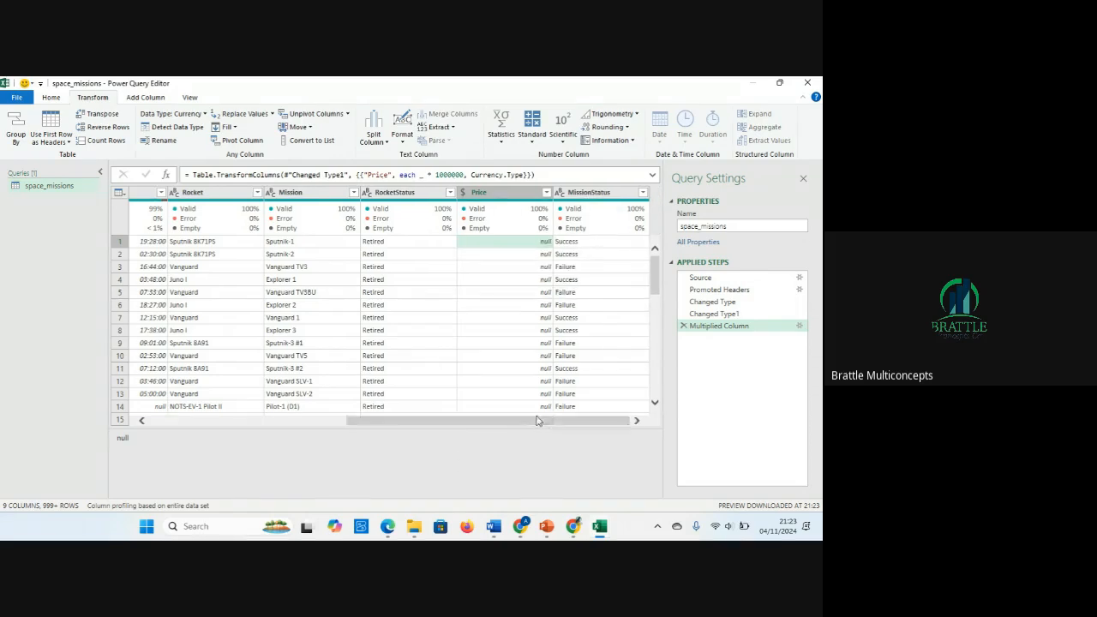
pyautogui.click(609, 195)
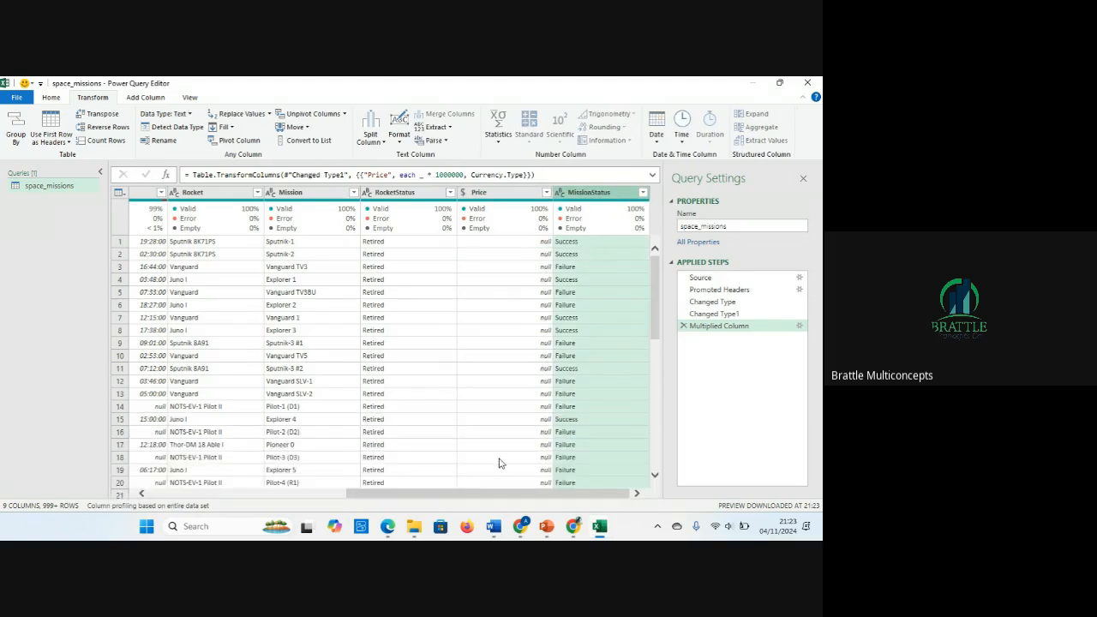
pyautogui.moveTo(492, 497); pyautogui.dragTo(267, 504)
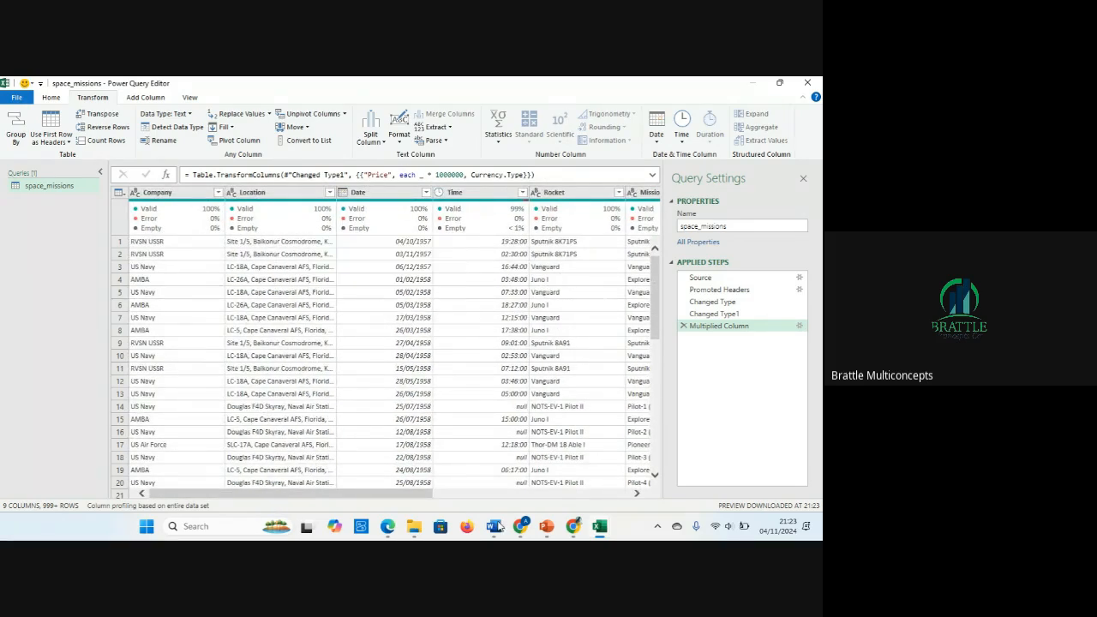
pyautogui.moveTo(495, 526)
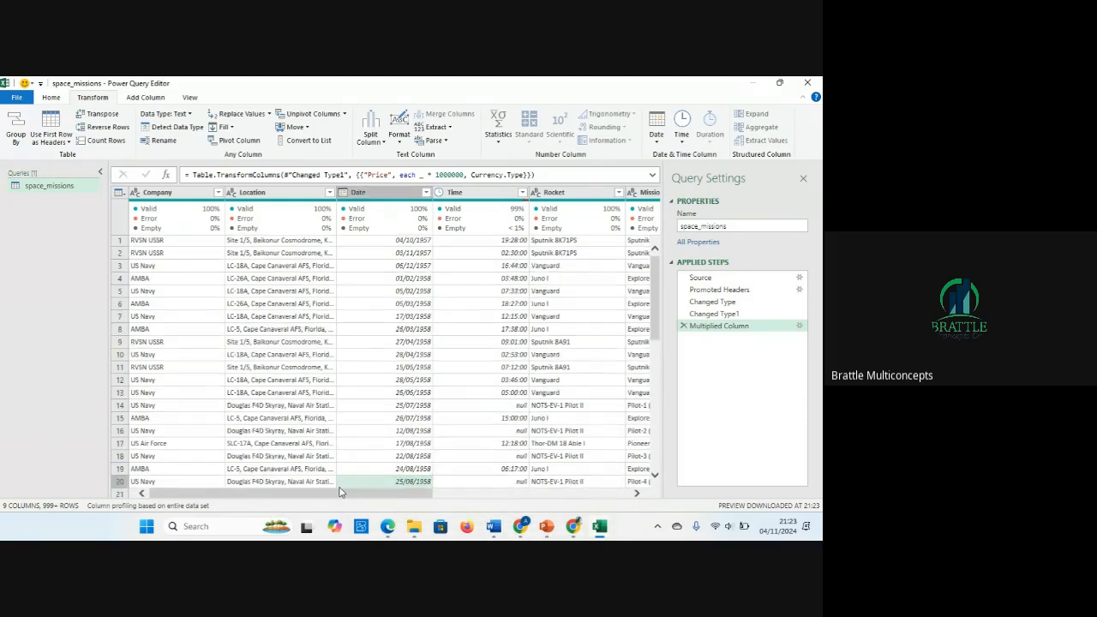
pyautogui.click(370, 483)
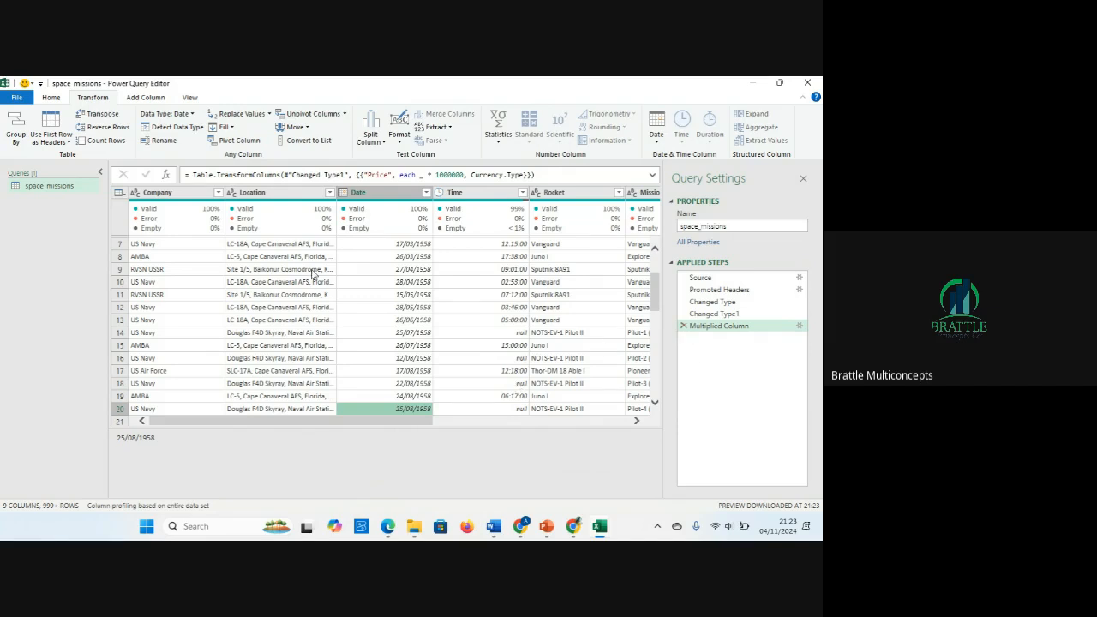
# Step: Convert the Date column itself to its year and delete the resulting Extracted Year step
pyautogui.click(383, 192)
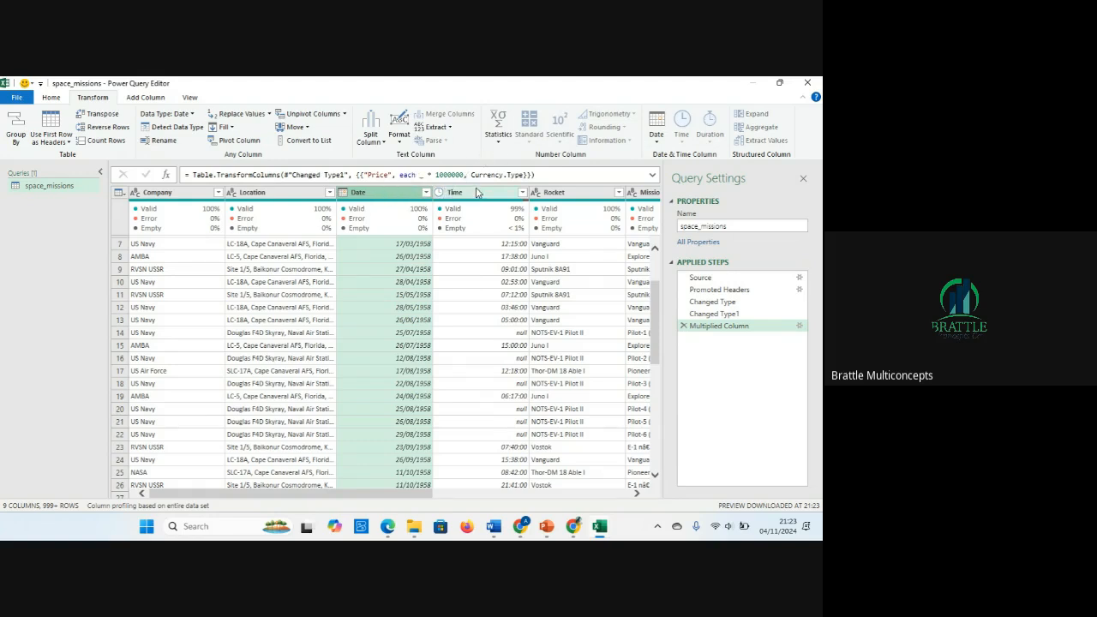
pyautogui.click(659, 144)
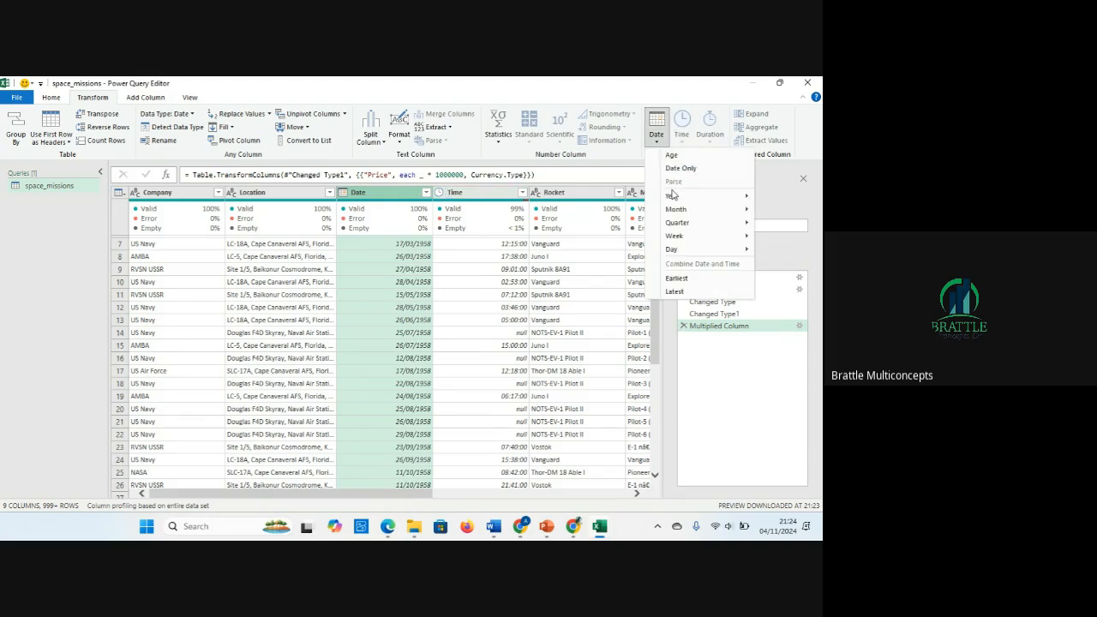
pyautogui.moveTo(672, 196)
pyautogui.click(622, 200)
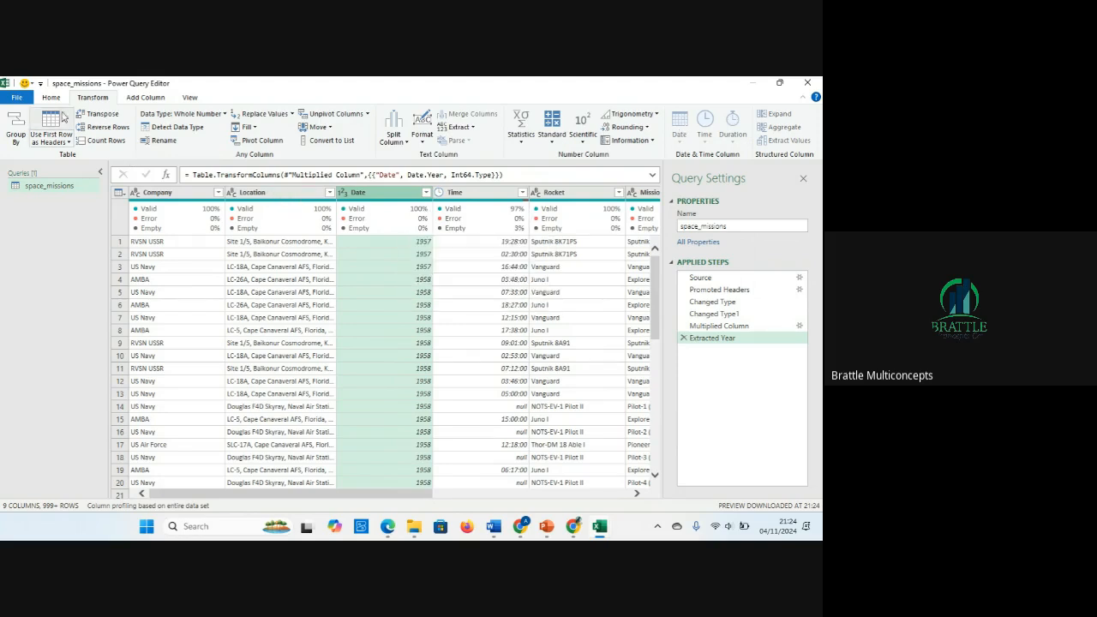
pyautogui.click(682, 338)
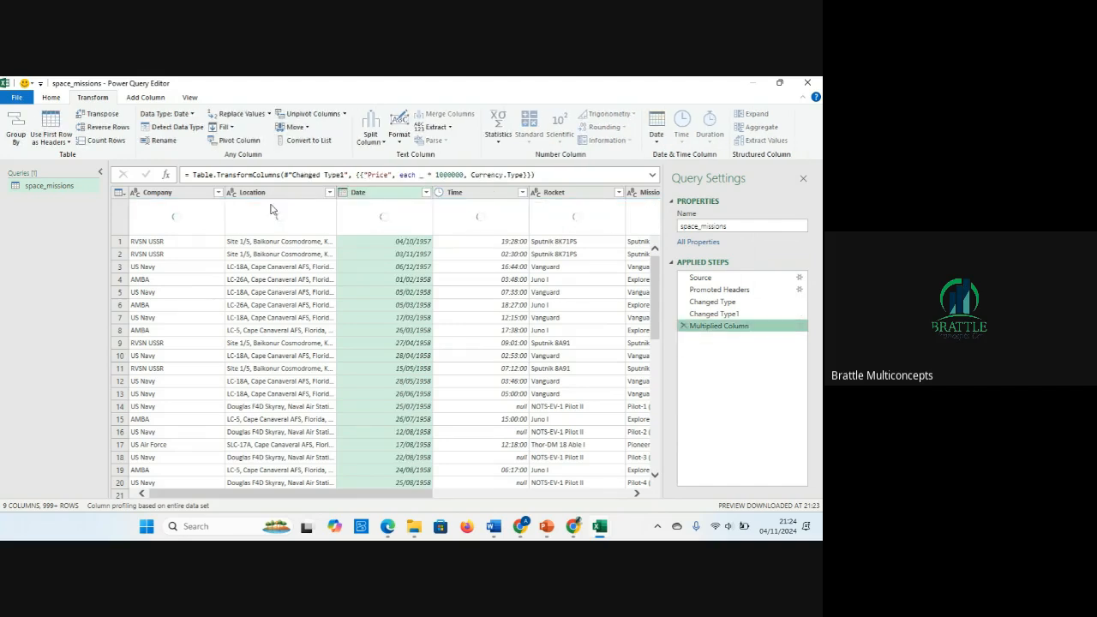
# Step: Add a new column holding the year extracted from the Date column
pyautogui.click(145, 98)
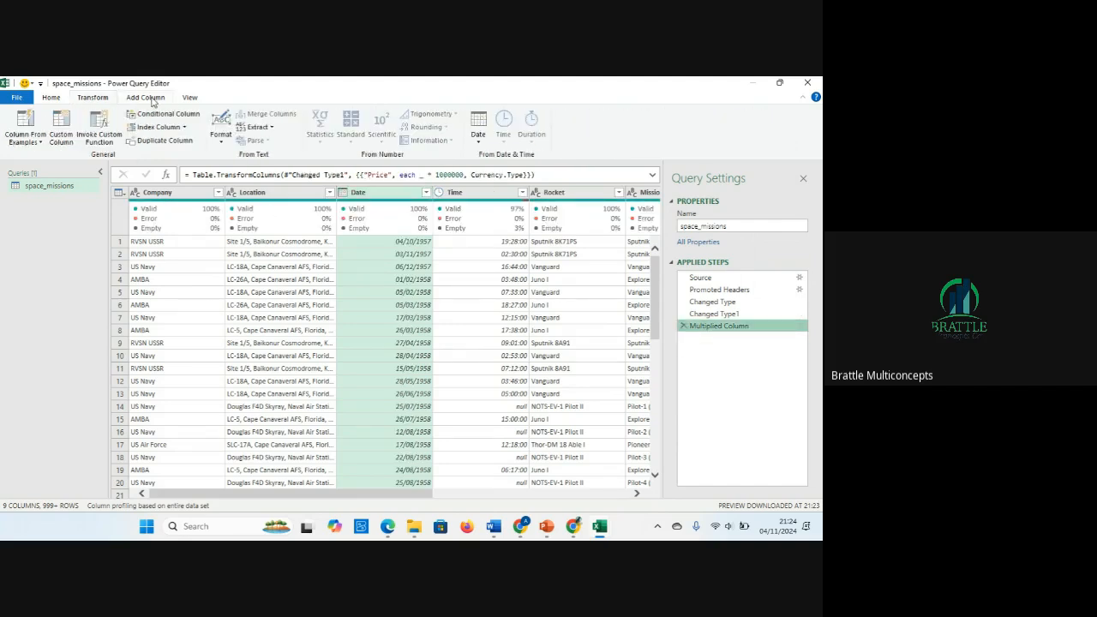
pyautogui.click(478, 137)
pyautogui.moveTo(514, 196)
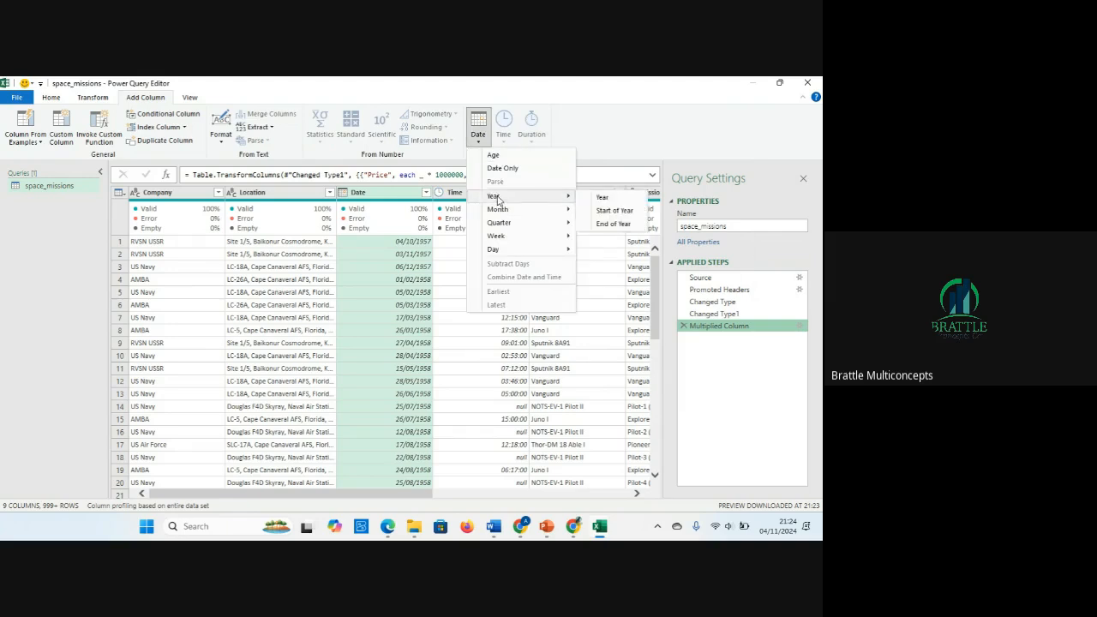
pyautogui.click(636, 199)
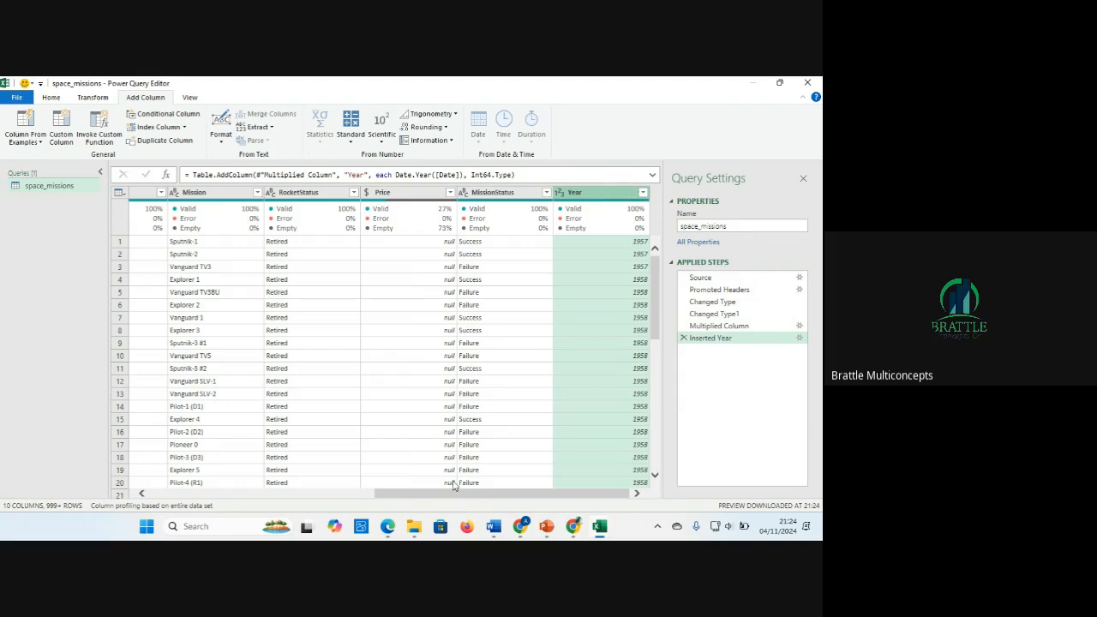
# Step: Add a new column holding the month number extracted from the Date column
pyautogui.moveTo(416, 495); pyautogui.dragTo(318, 495)
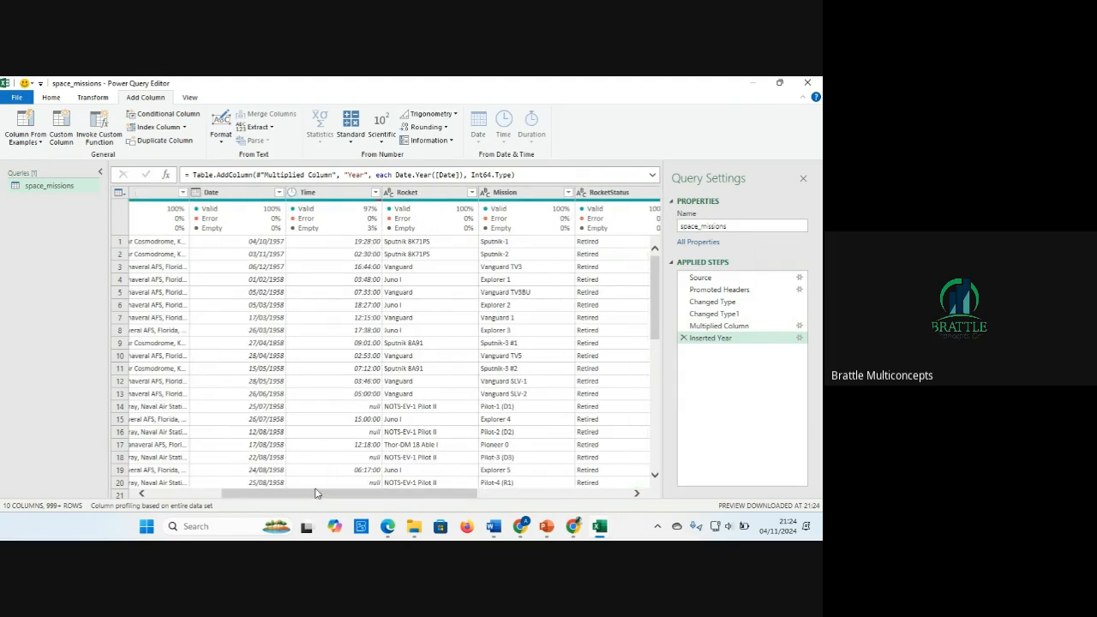
pyautogui.click(253, 197)
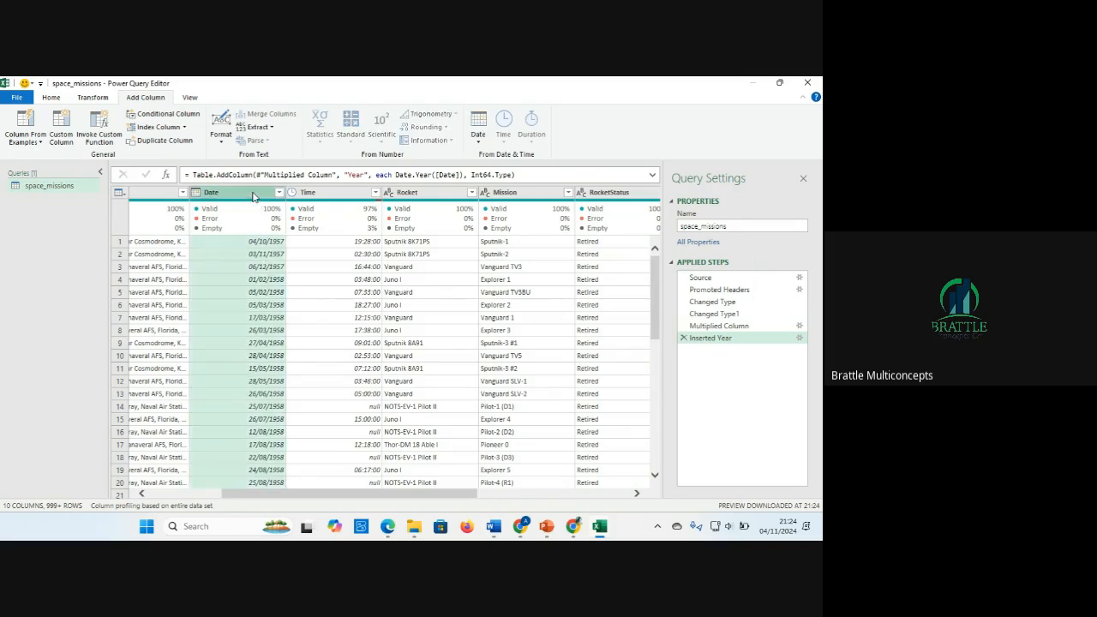
pyautogui.click(484, 148)
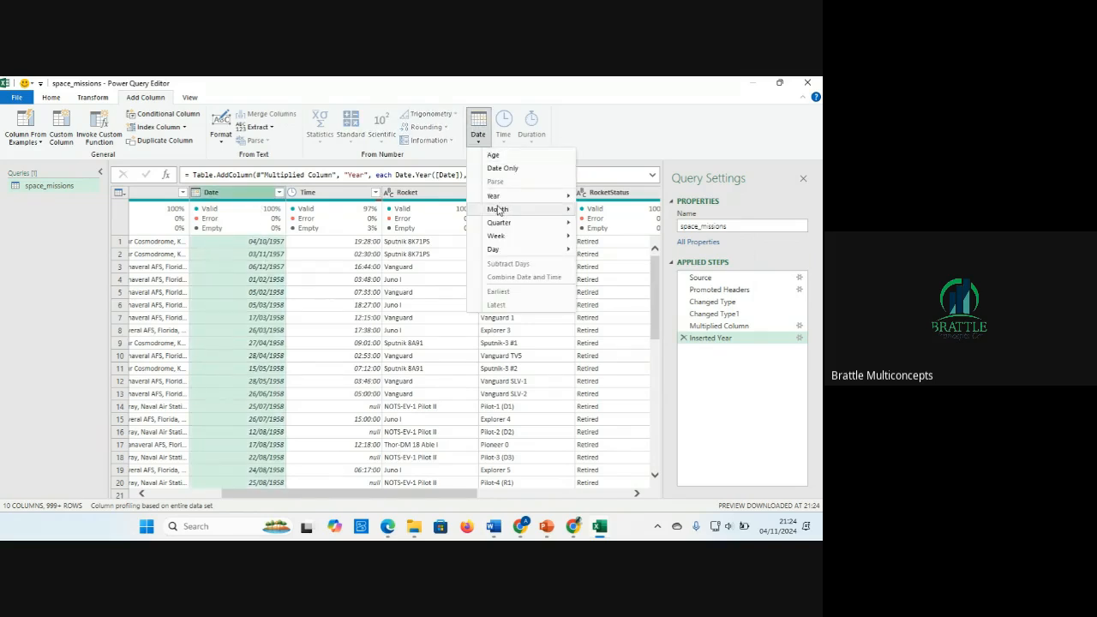
pyautogui.moveTo(531, 209)
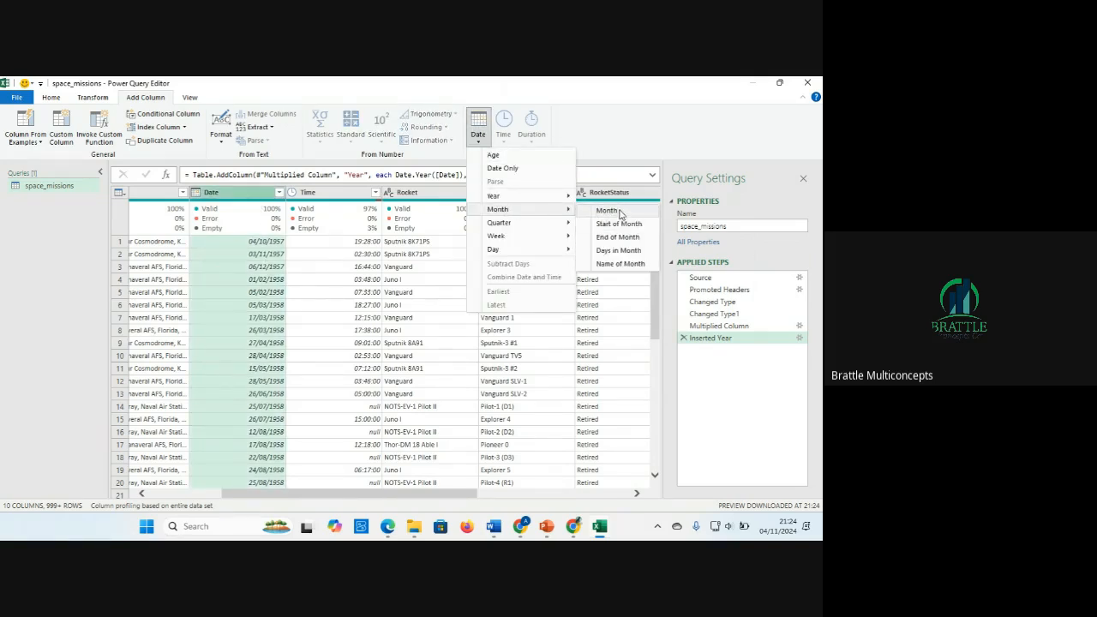
pyautogui.click(608, 211)
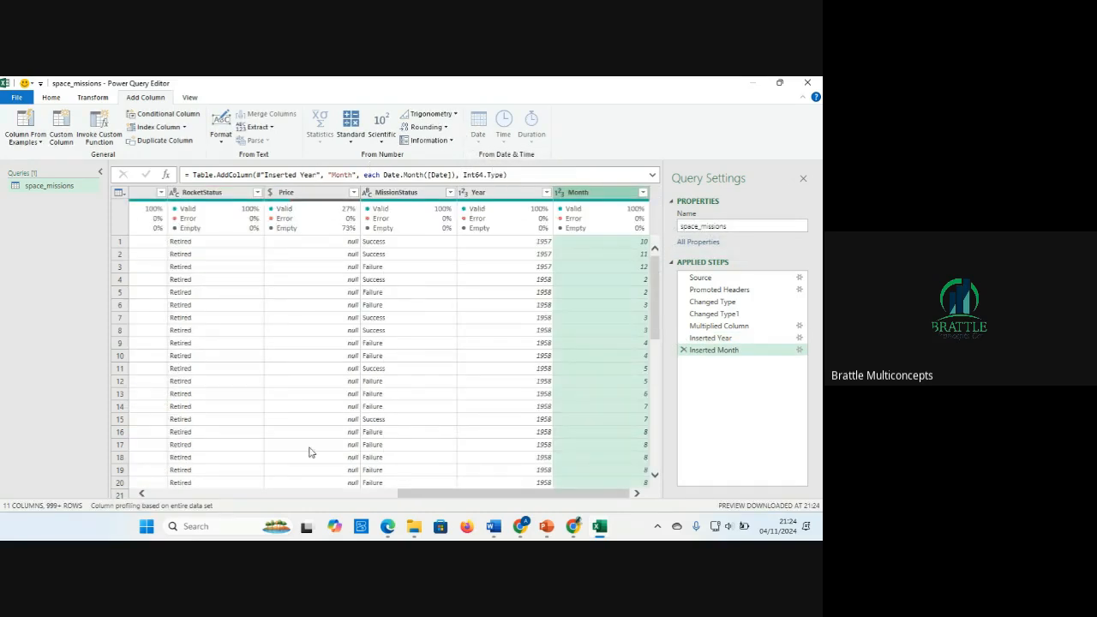
# Step: Add a new column holding the name of the month from the Date column
pyautogui.moveTo(418, 499); pyautogui.dragTo(262, 507)
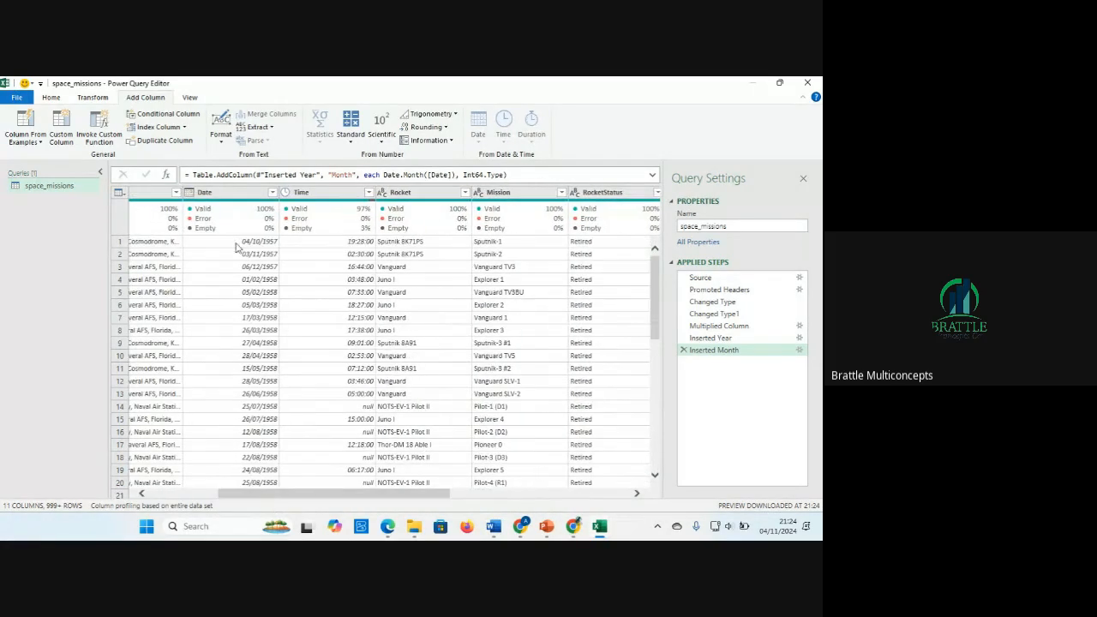
pyautogui.click(235, 195)
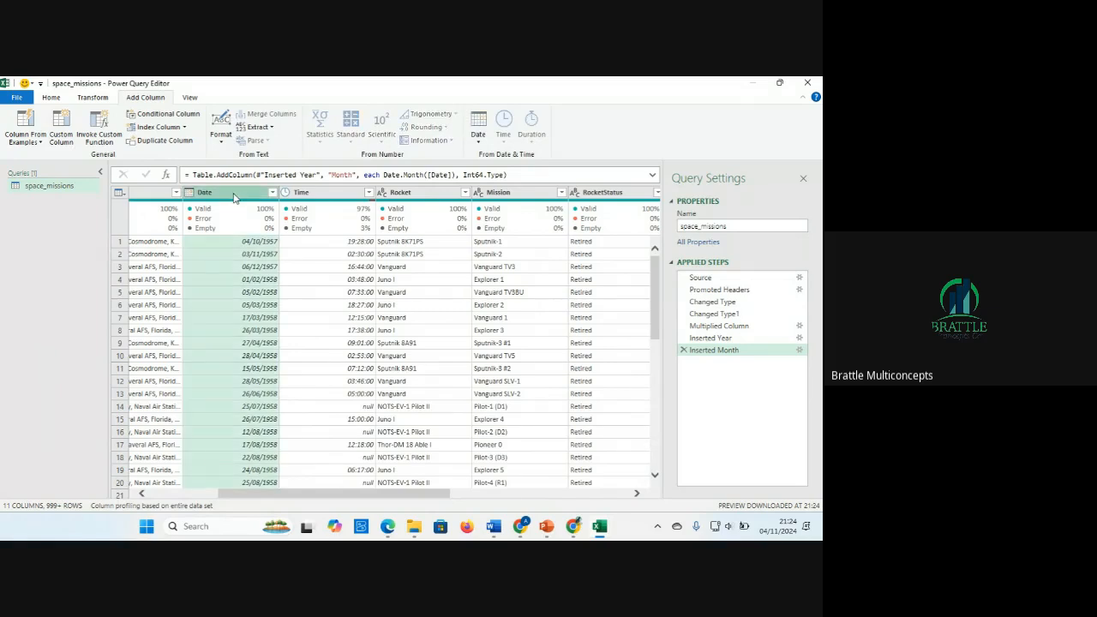
pyautogui.click(478, 143)
pyautogui.moveTo(504, 209)
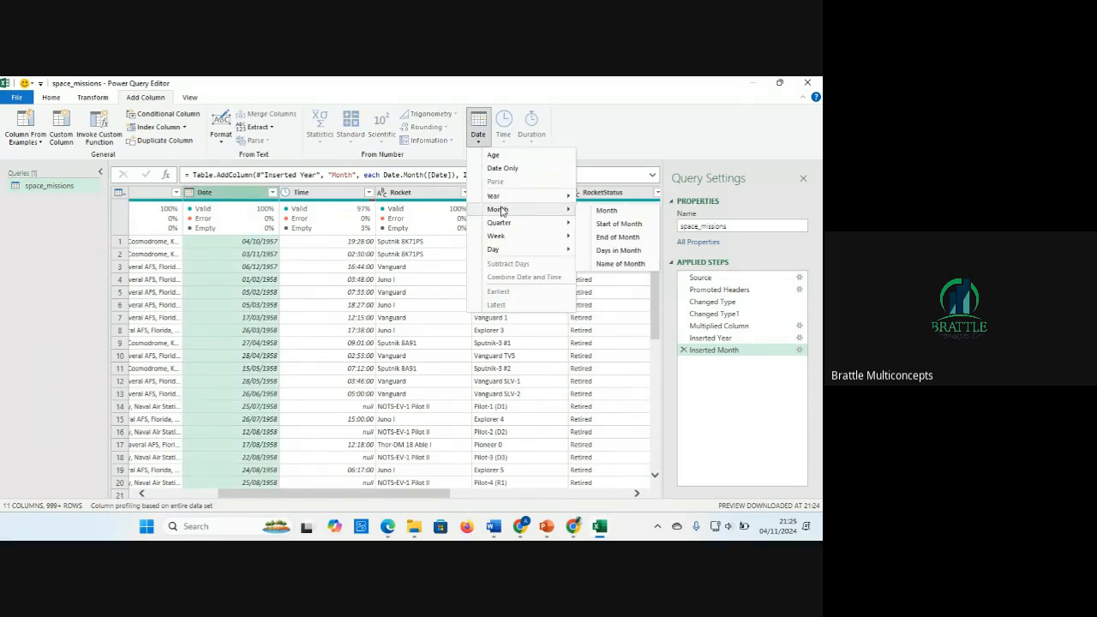
pyautogui.click(625, 264)
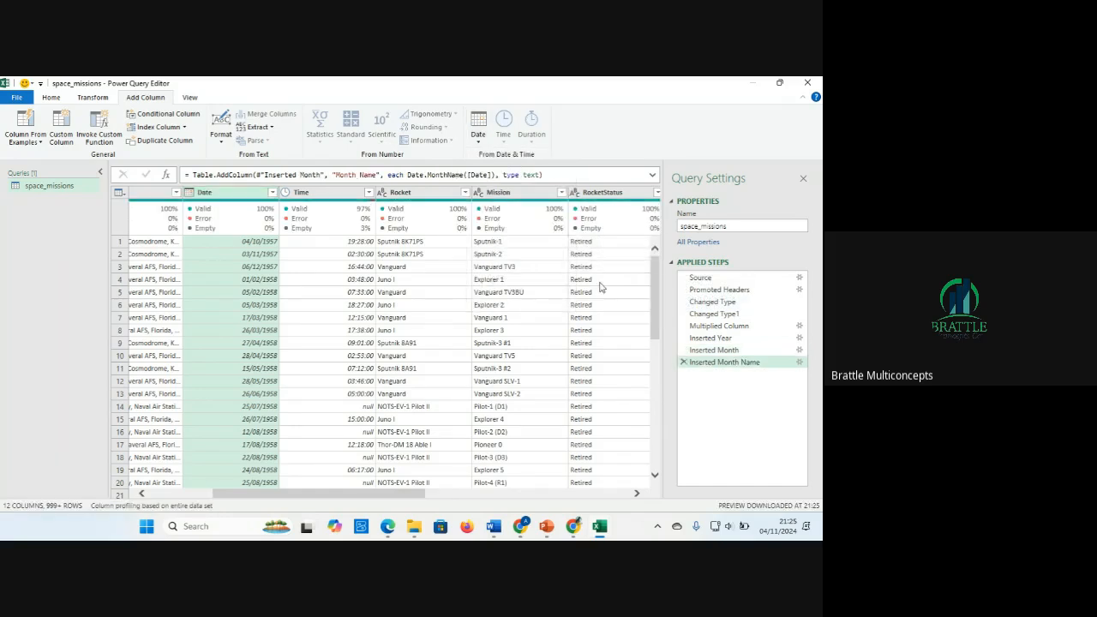
# Step: Add a new column holding the hour extracted from the Time column
pyautogui.moveTo(381, 497); pyautogui.dragTo(301, 484)
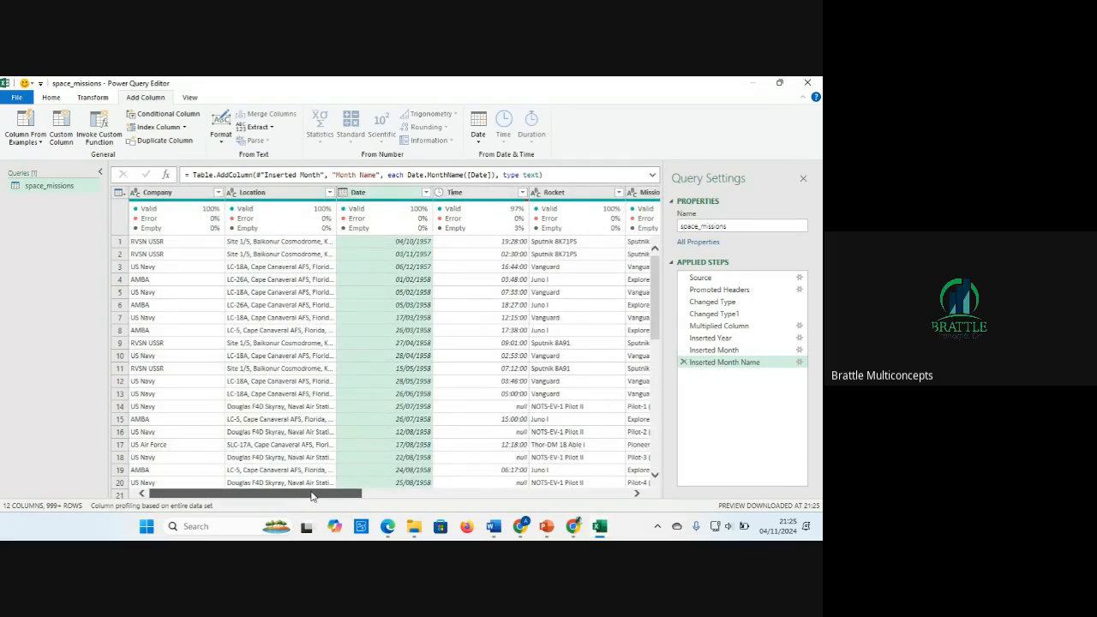
pyautogui.moveTo(311, 497); pyautogui.dragTo(353, 499)
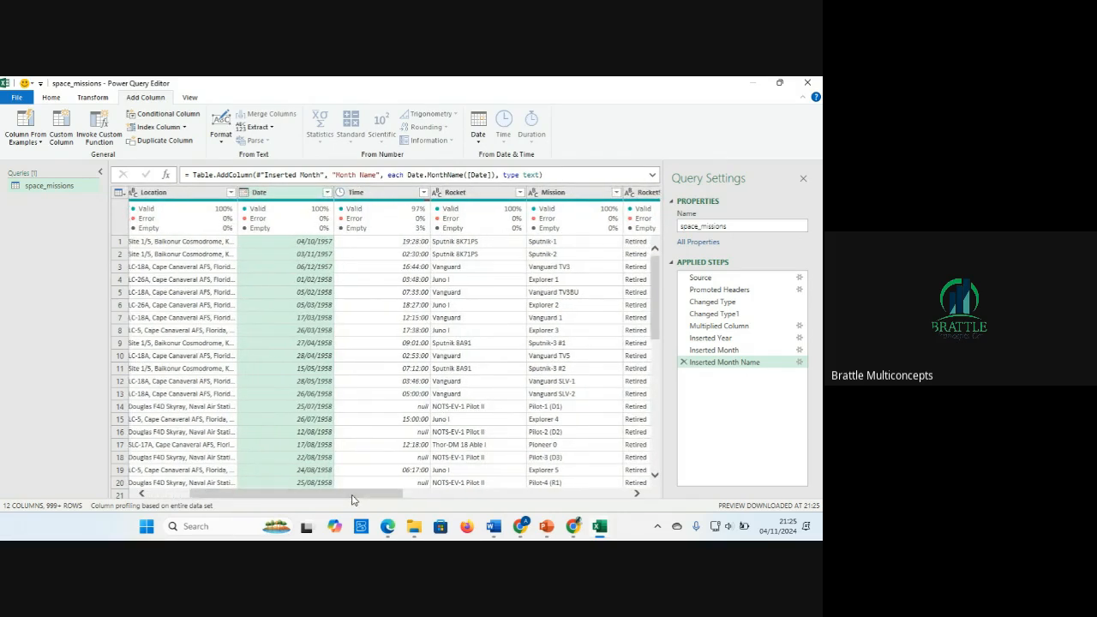
pyautogui.click(383, 194)
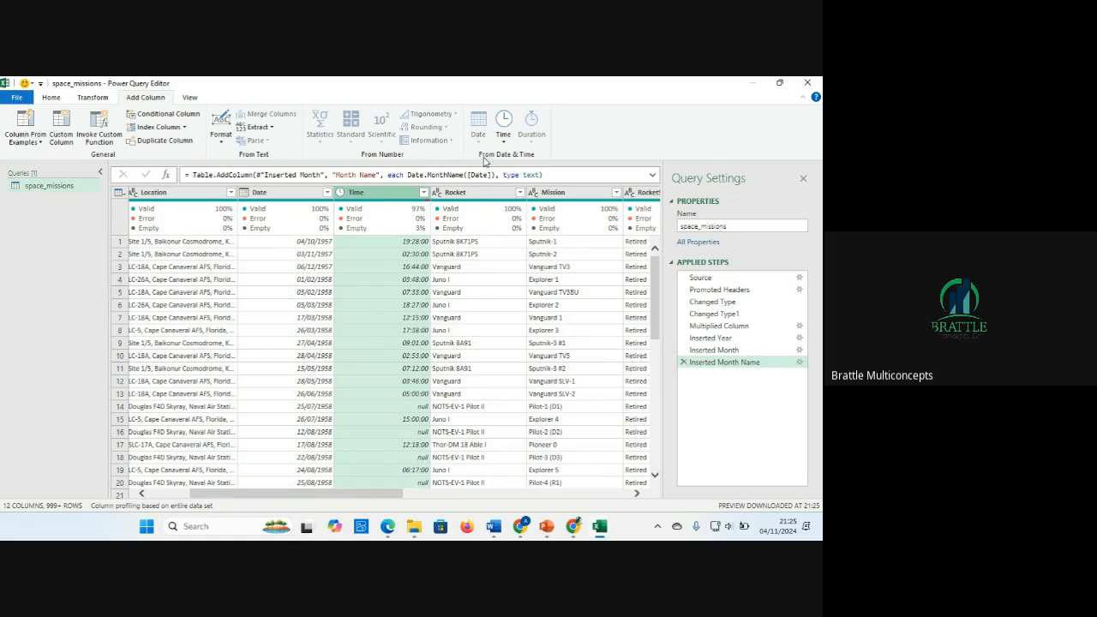
pyautogui.click(511, 144)
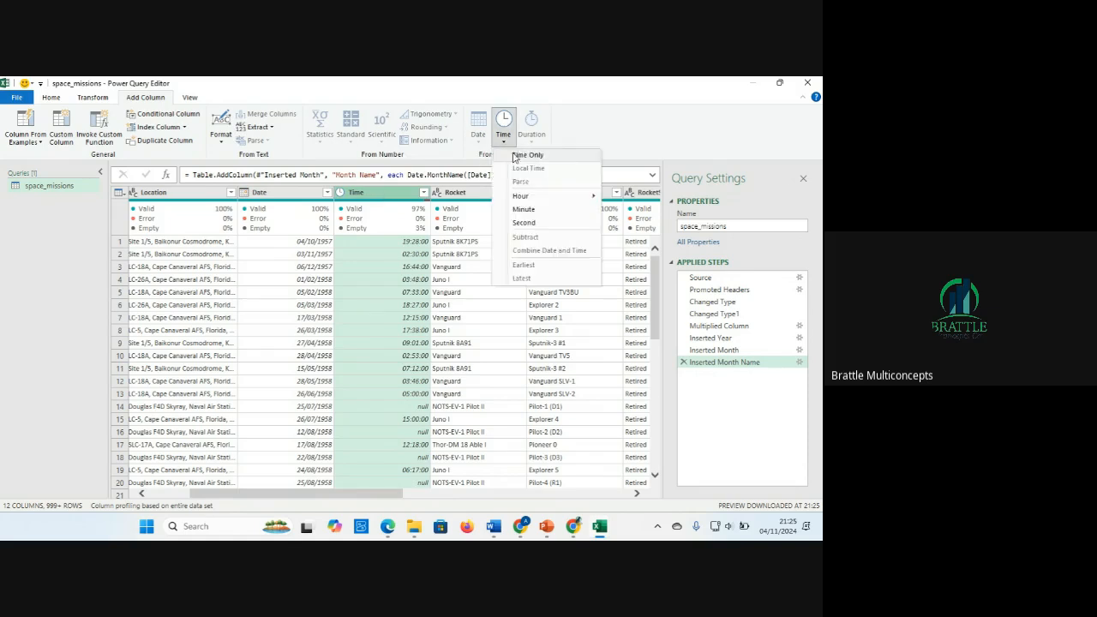
pyautogui.moveTo(526, 198)
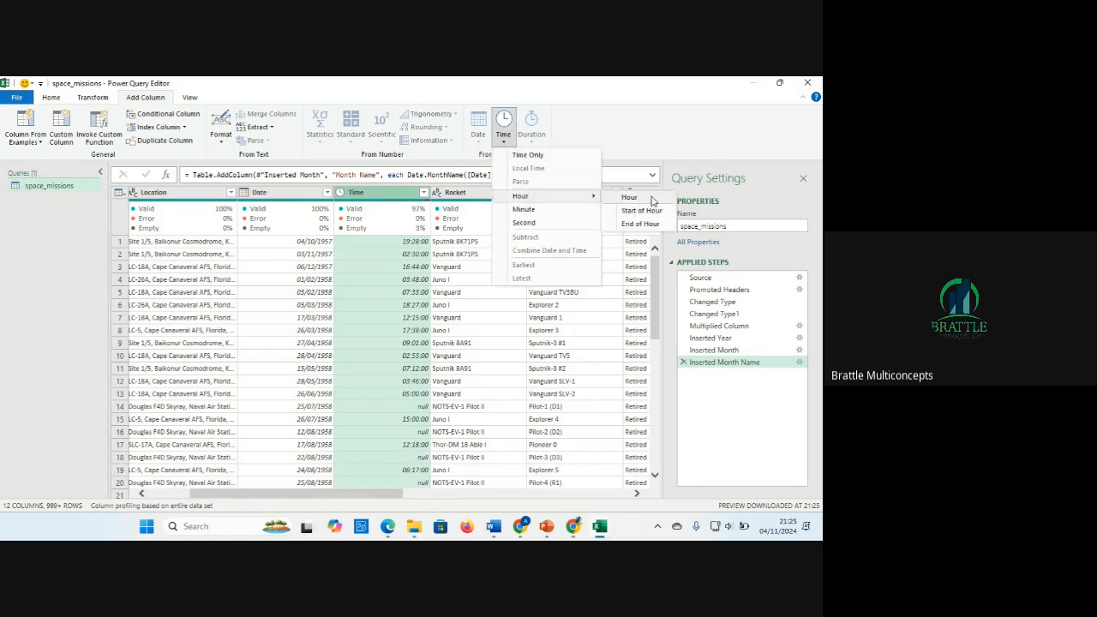
pyautogui.click(651, 197)
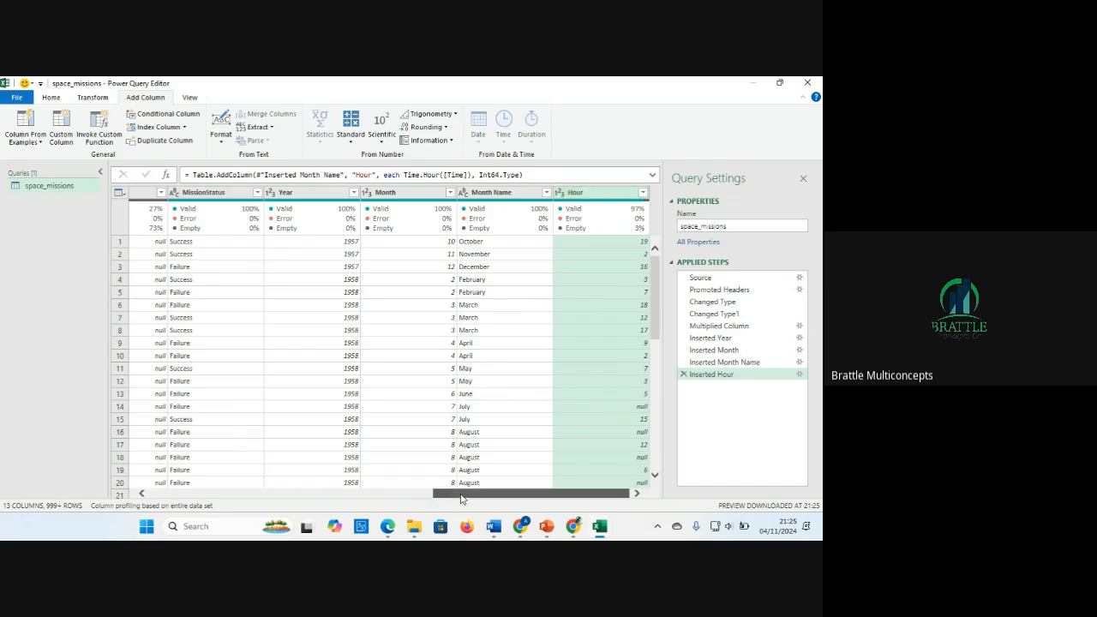
pyautogui.moveTo(463, 494); pyautogui.dragTo(532, 500)
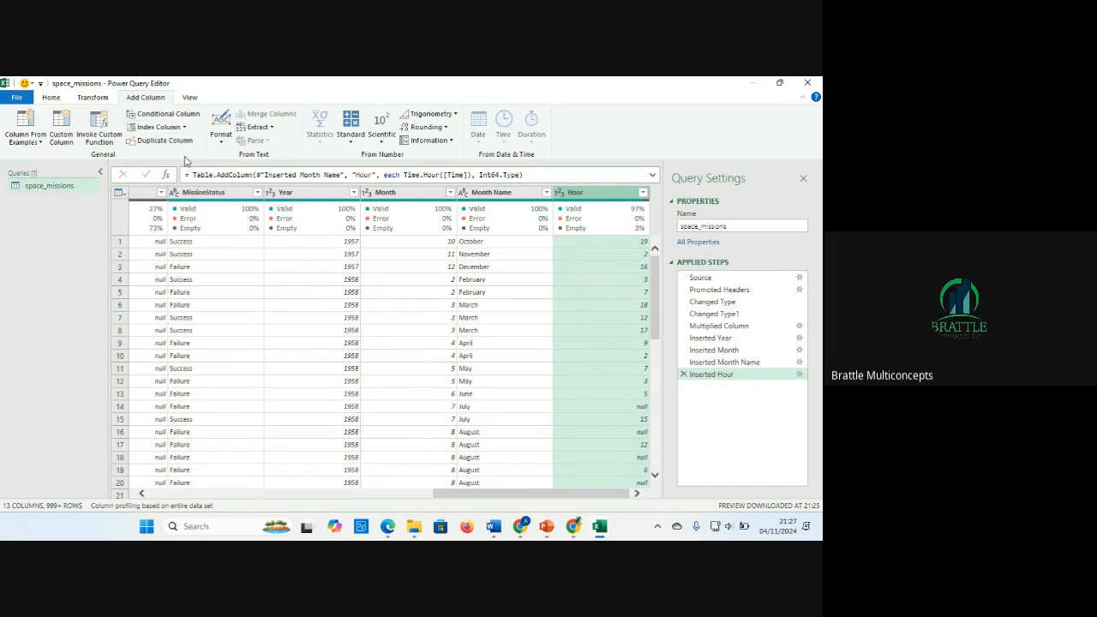
# Step: Start a new conditional column and name it DAY STATUS
pyautogui.click(160, 115)
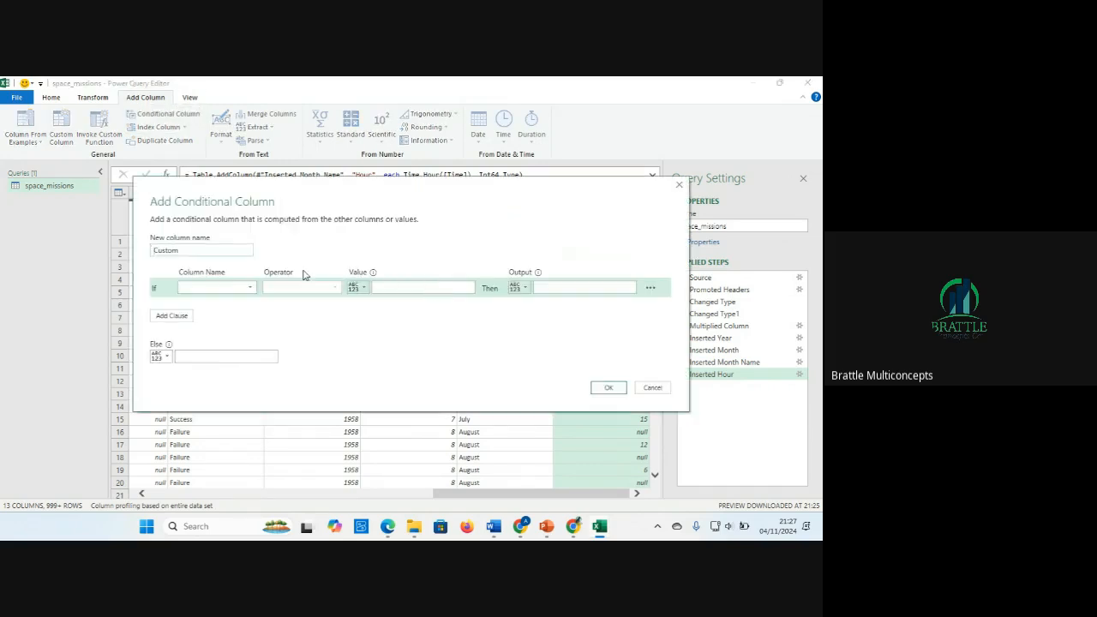
pyautogui.click(236, 255)
pyautogui.moveTo(236, 254); pyautogui.dragTo(119, 254)
pyautogui.write('DAY')
pyautogui.write('STATUS')
# Step: Define the first condition so that an Hour greater than 0 outputs LATE NIGHT
pyautogui.click(252, 292)
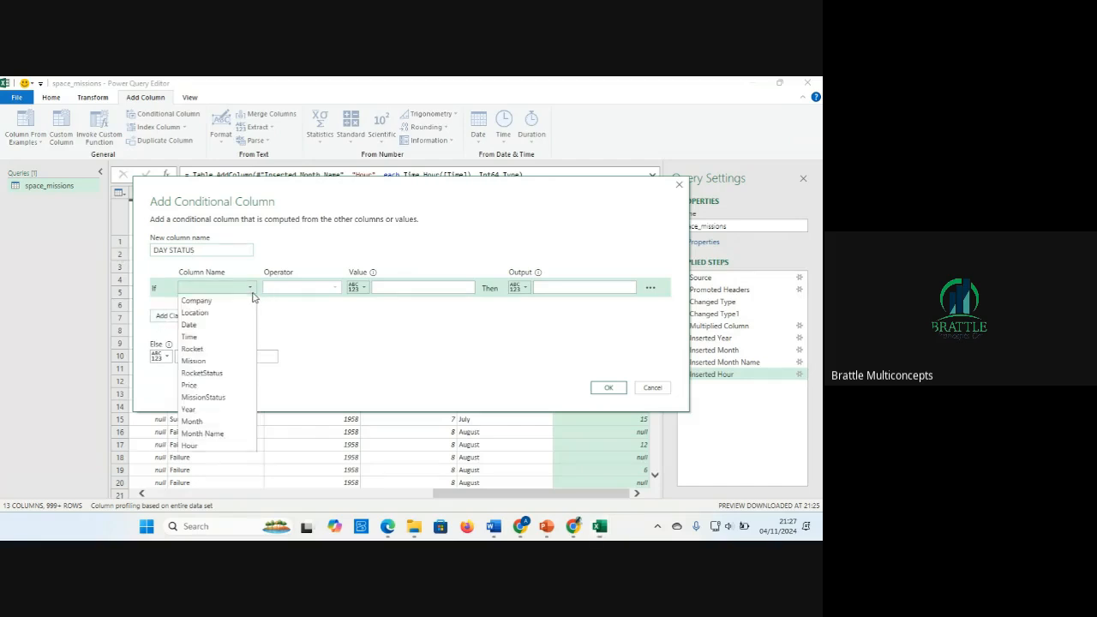
pyautogui.click(206, 446)
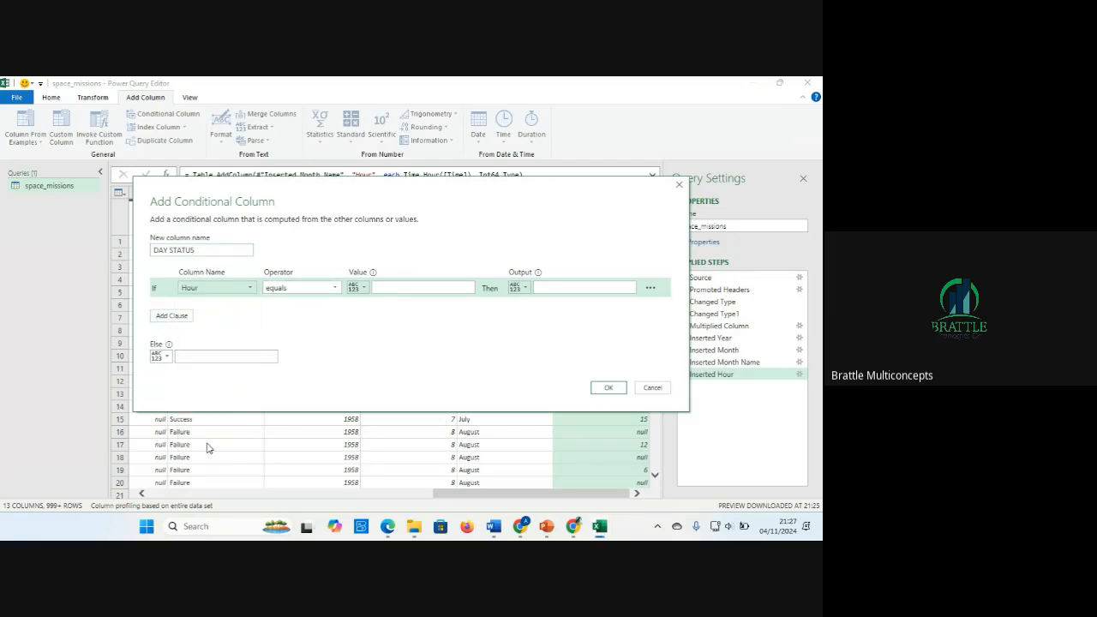
pyautogui.click(332, 288)
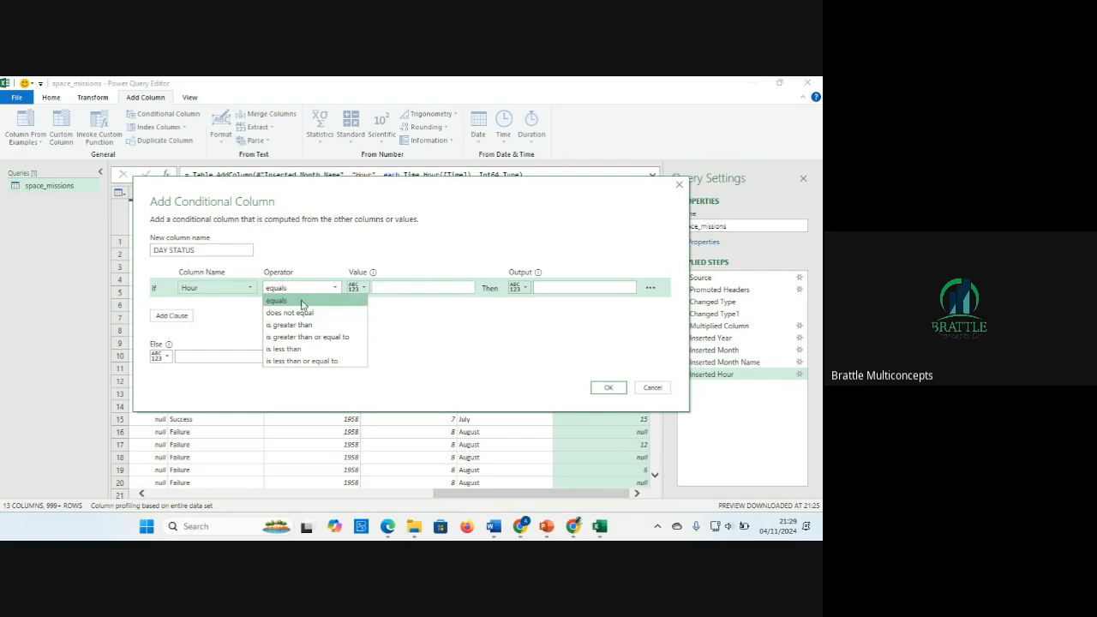
pyautogui.click(308, 326)
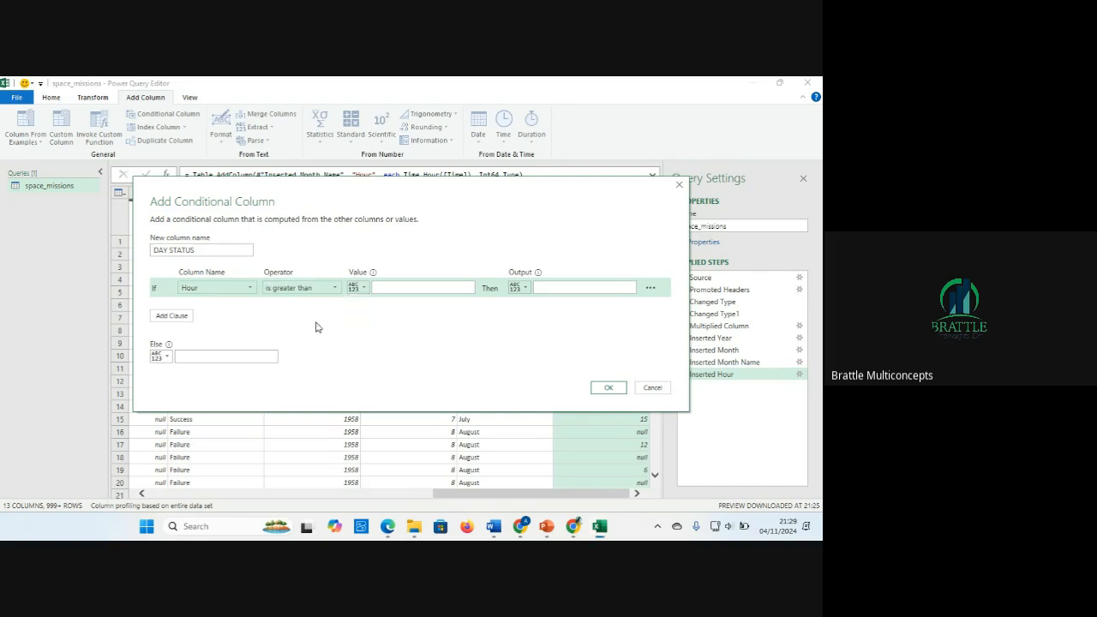
pyautogui.click(409, 288)
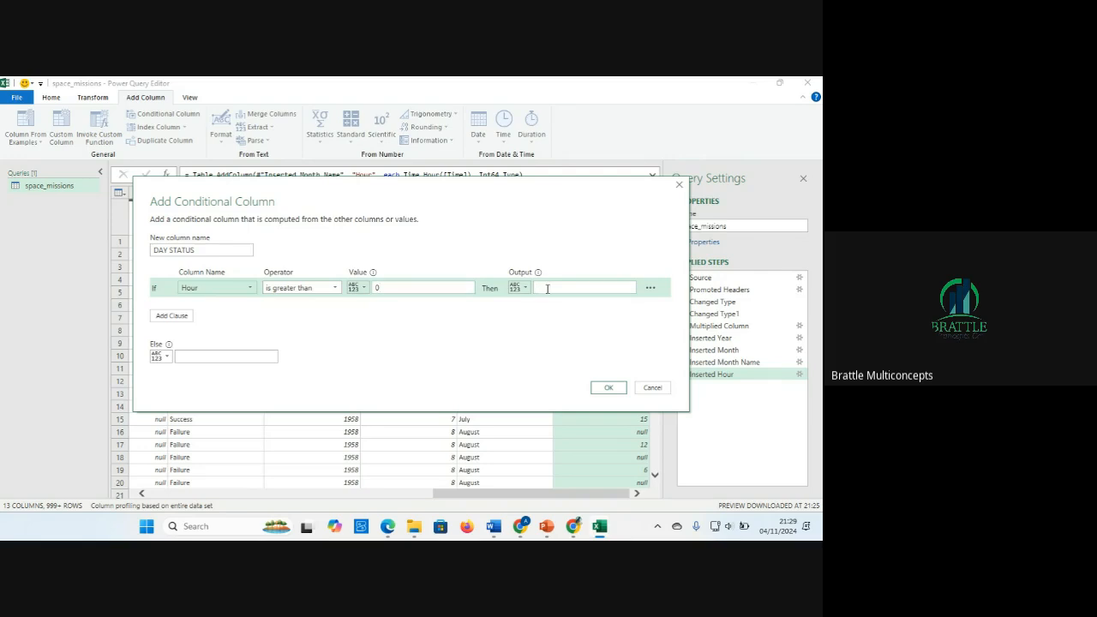
pyautogui.click(545, 288)
pyautogui.write('LATE NIGHT')
# Step: Add a second clause to the conditional column that tests the Hour column
pyautogui.click(173, 317)
pyautogui.click(250, 306)
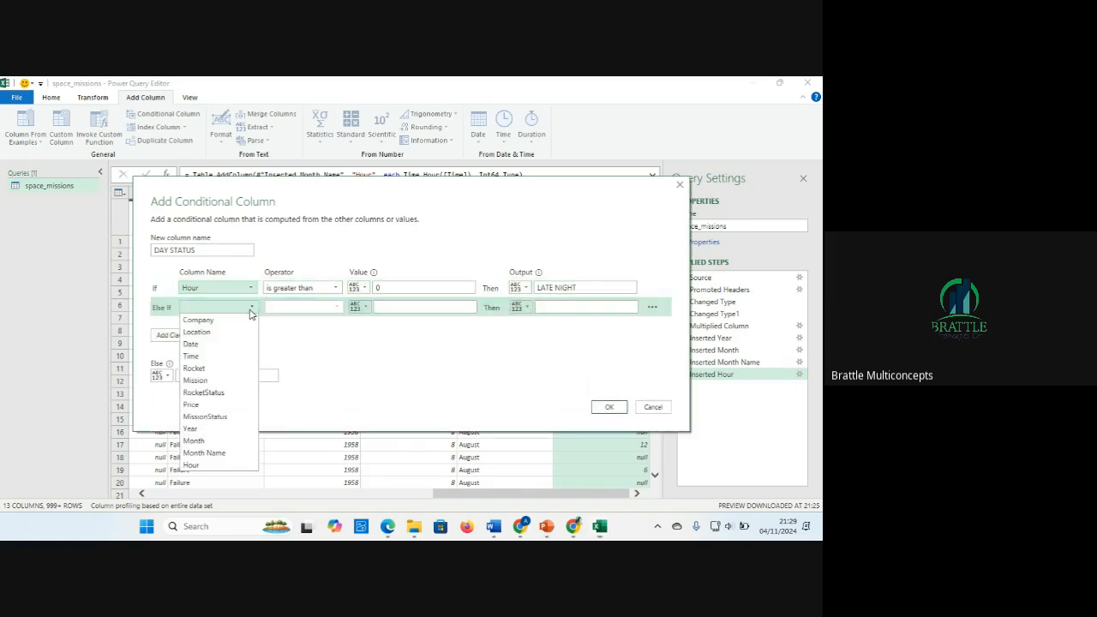
pyautogui.click(201, 466)
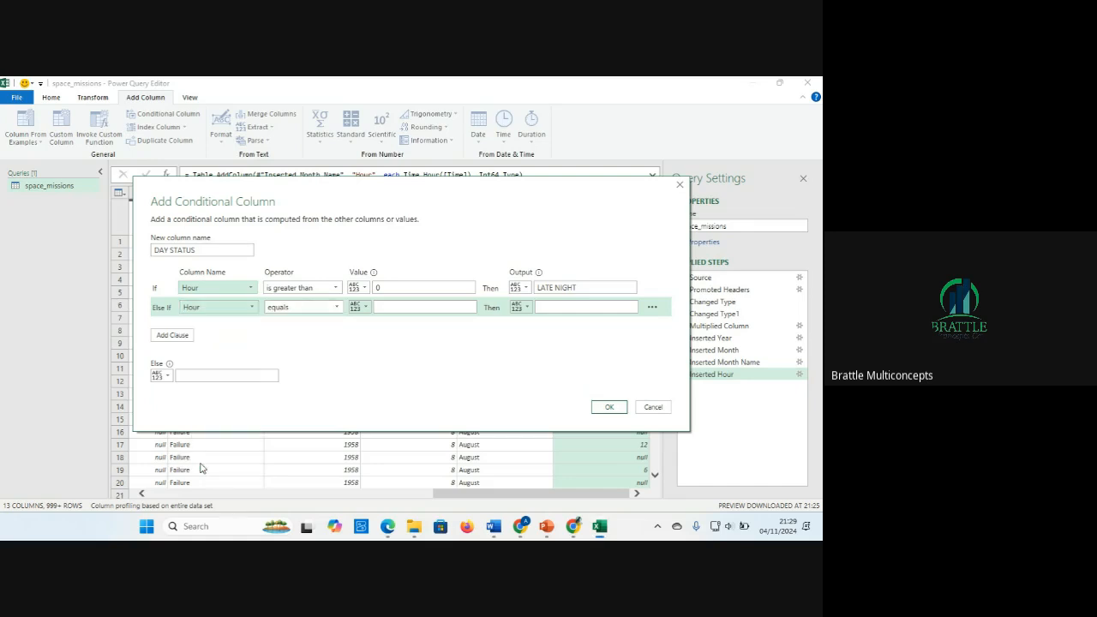
pyautogui.click(334, 310)
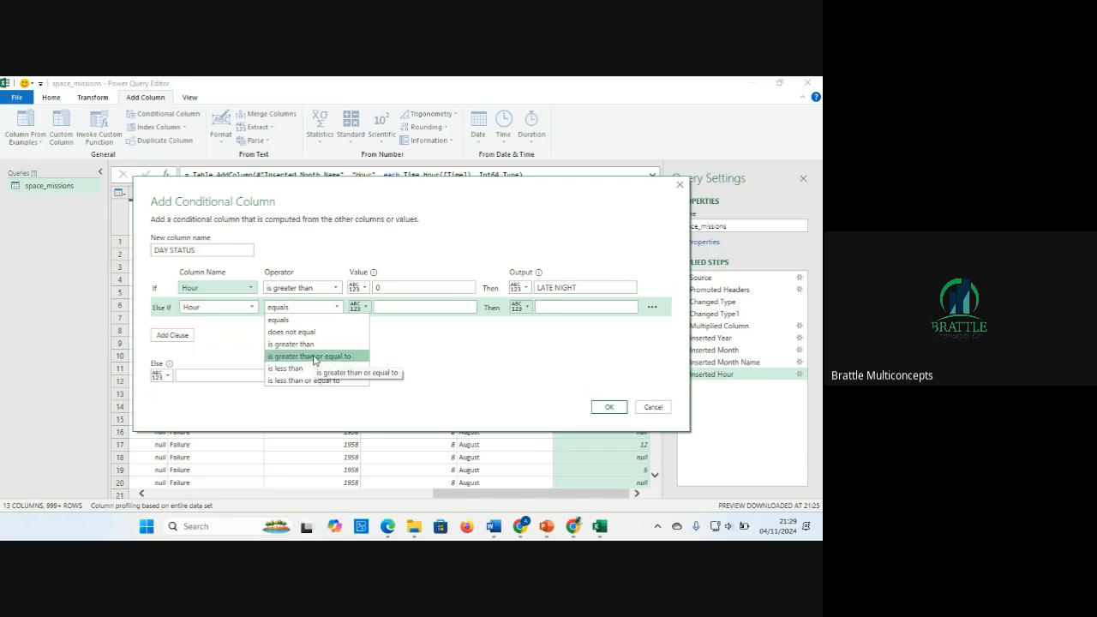
# Step: Set the comparison value of the first LATE NIGHT condition to 6
pyautogui.click(332, 289)
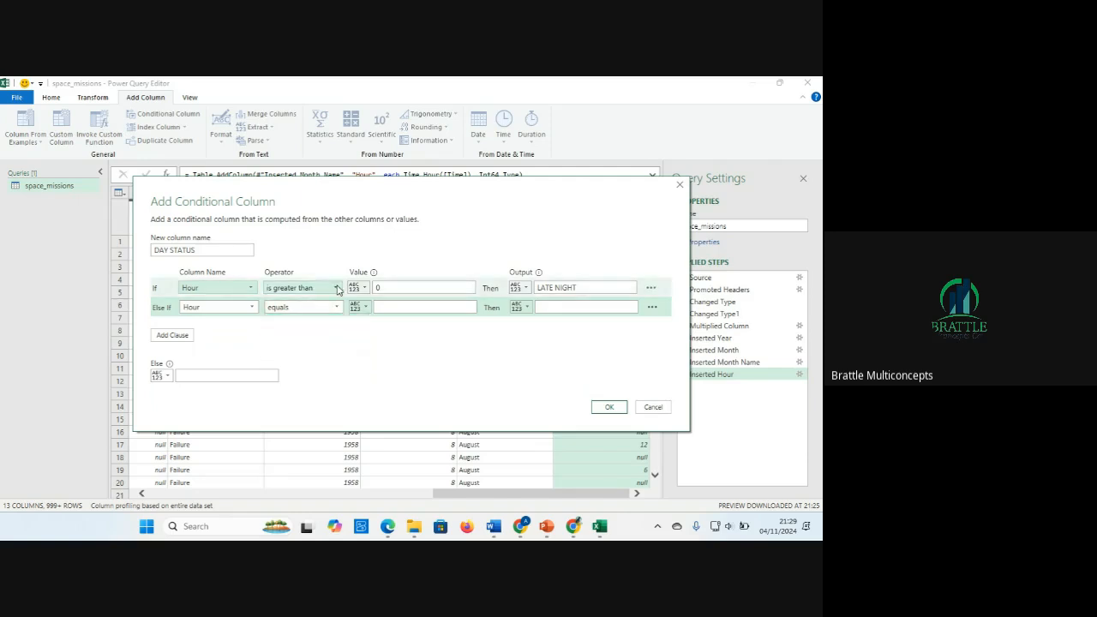
pyautogui.click(331, 289)
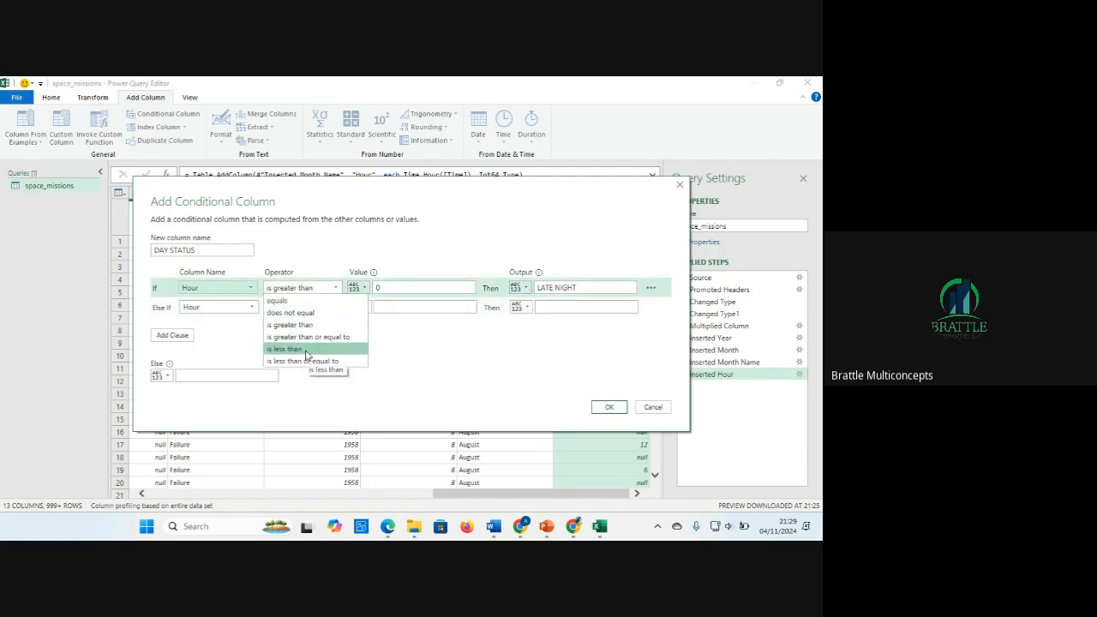
pyautogui.click(404, 288)
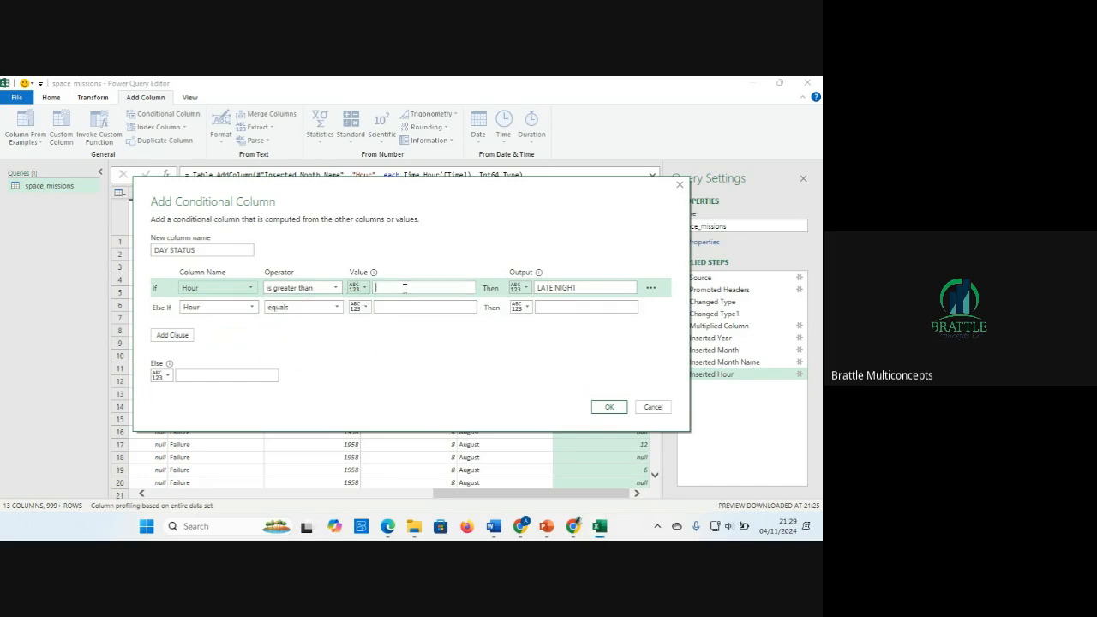
pyautogui.write('6')
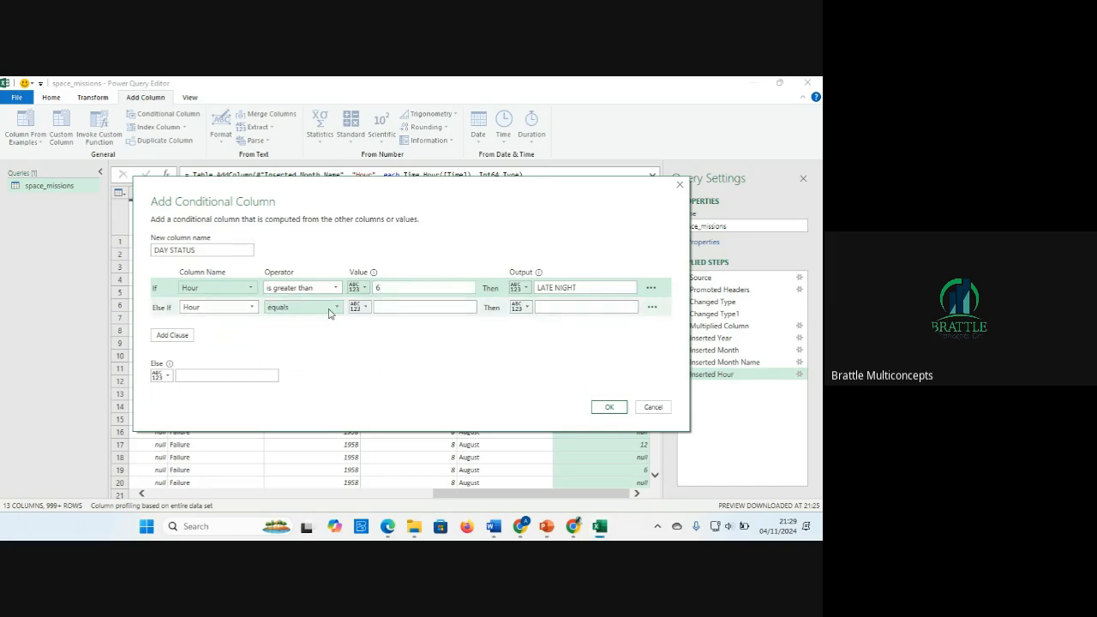
# Step: Complete the second clause so that an Hour less than or equal to 12 outputs MORNING
pyautogui.click(329, 314)
pyautogui.click(322, 382)
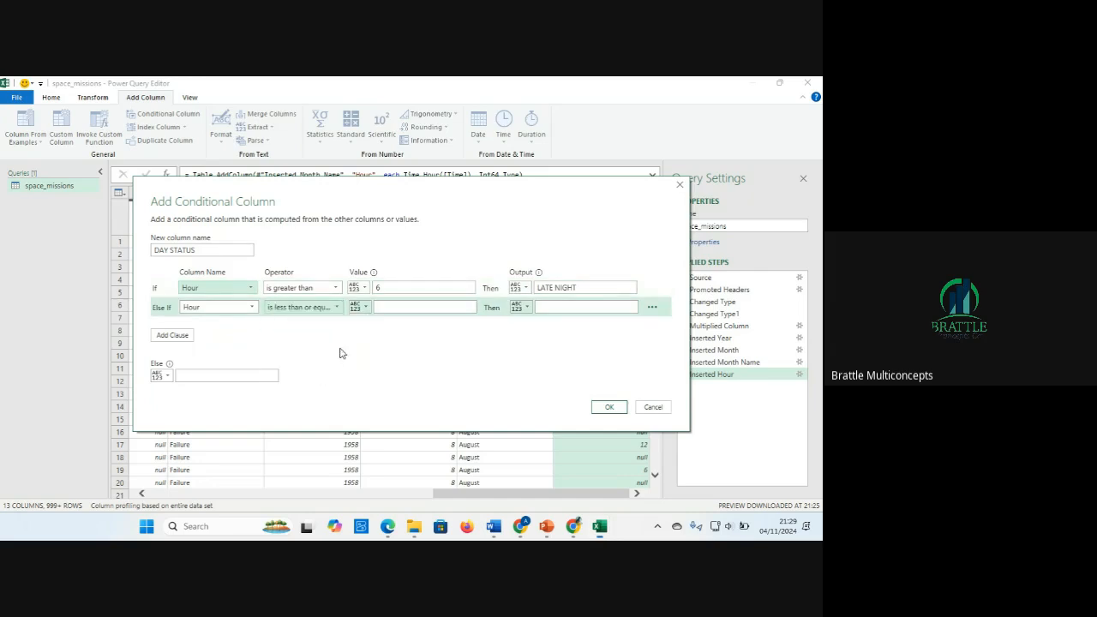
pyautogui.click(403, 304)
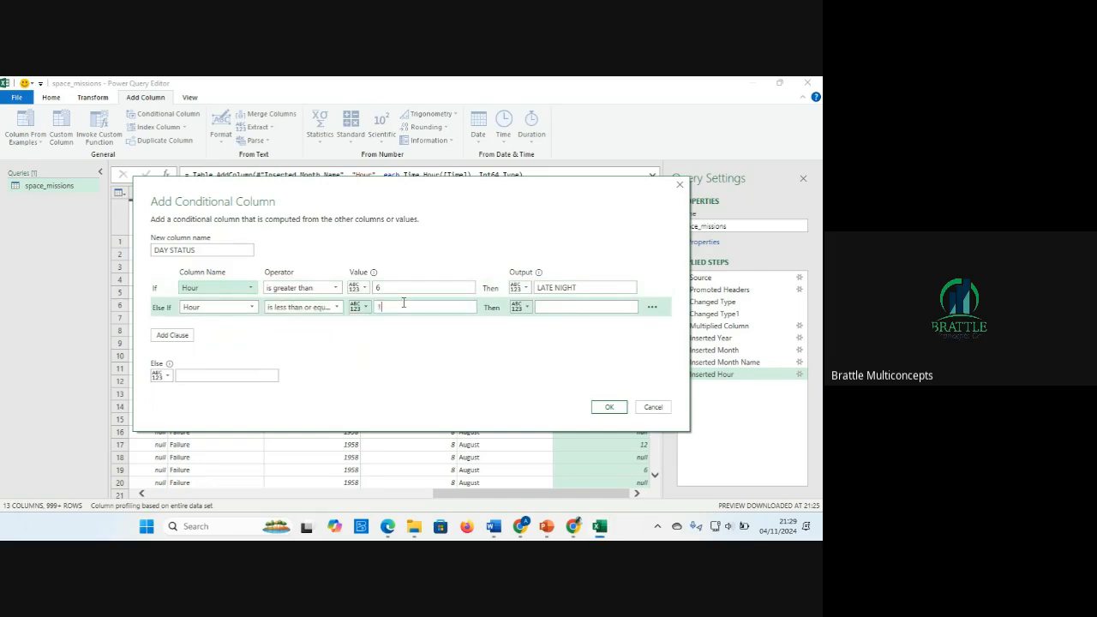
pyautogui.write('12')
pyautogui.click(562, 306)
pyautogui.write('MORNING')
# Step: Add a third clause so that an Hour less than or equal to 18 outputs AFTERNOON
pyautogui.click(172, 336)
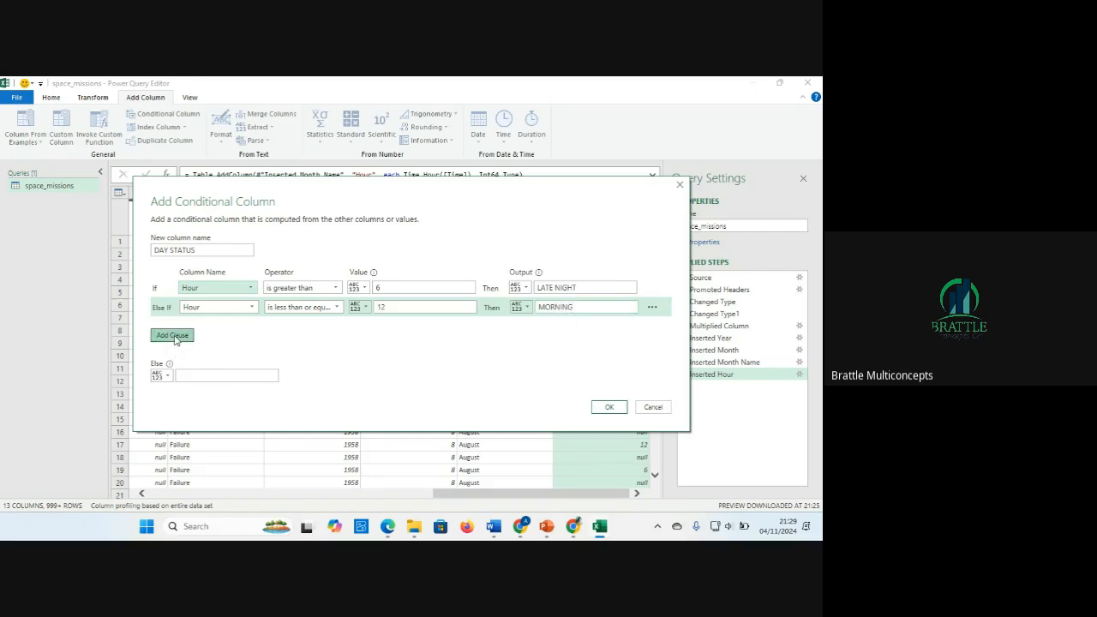
pyautogui.click(251, 326)
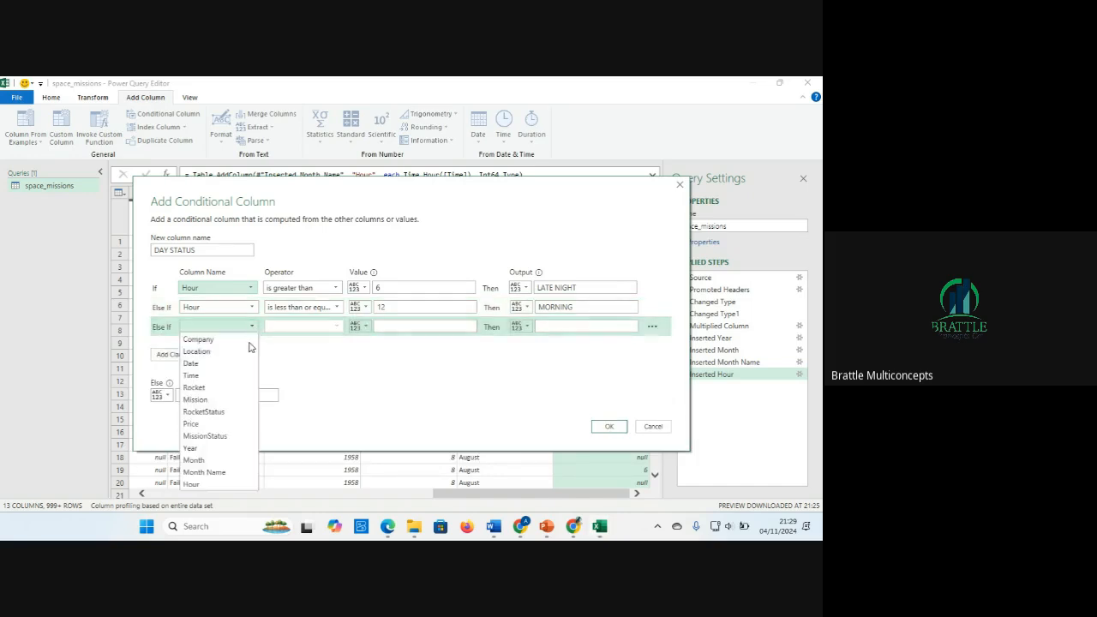
pyautogui.click(220, 483)
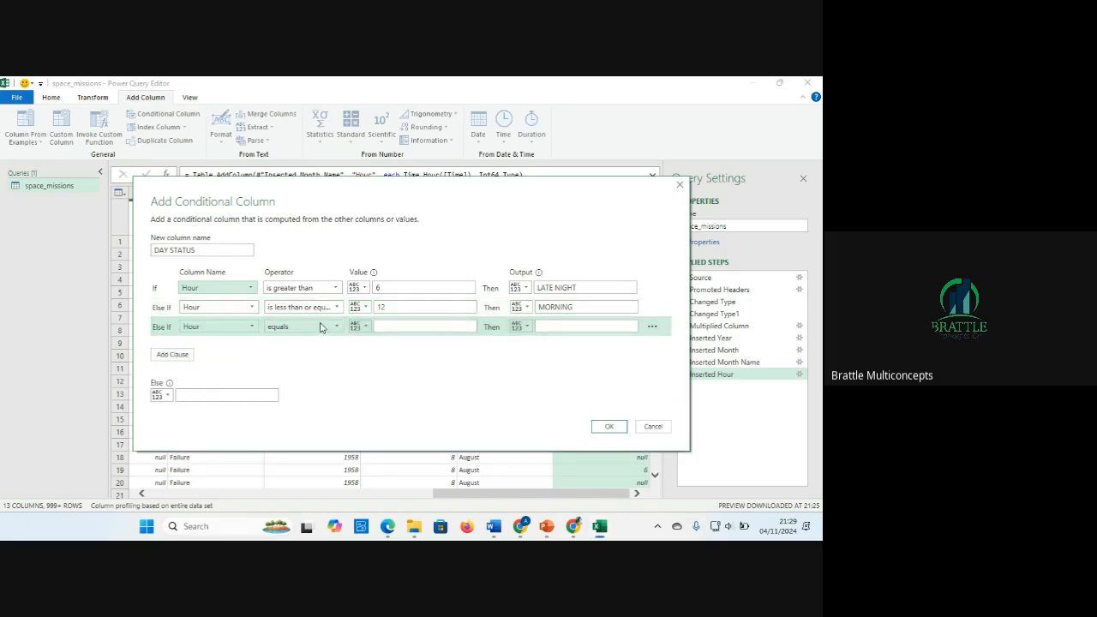
pyautogui.click(319, 327)
pyautogui.click(320, 402)
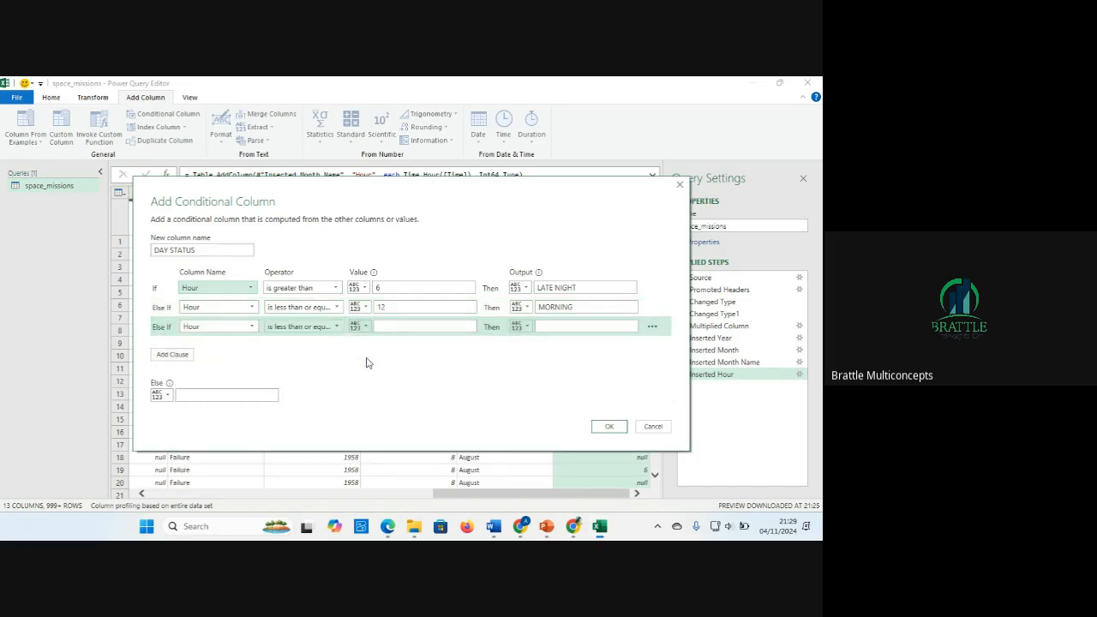
pyautogui.click(406, 329)
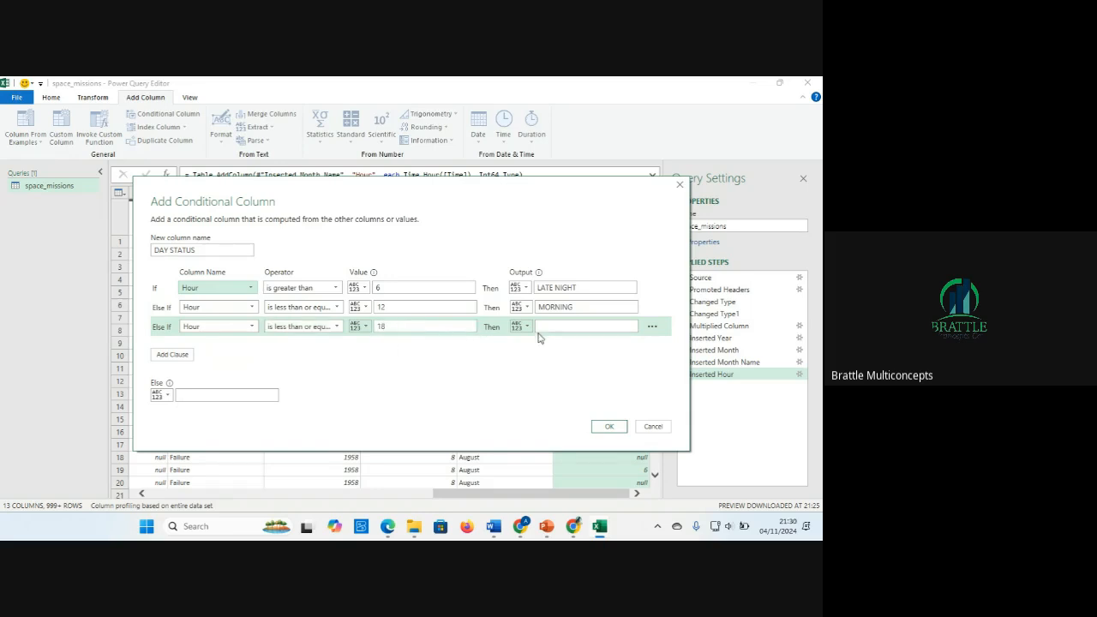
pyautogui.click(568, 330)
pyautogui.write('AFTERNOON')
# Step: Set the Else output to NIGHT and create the DAY STATUS column
pyautogui.click(228, 396)
pyautogui.write('NIGHT')
pyautogui.click(608, 428)
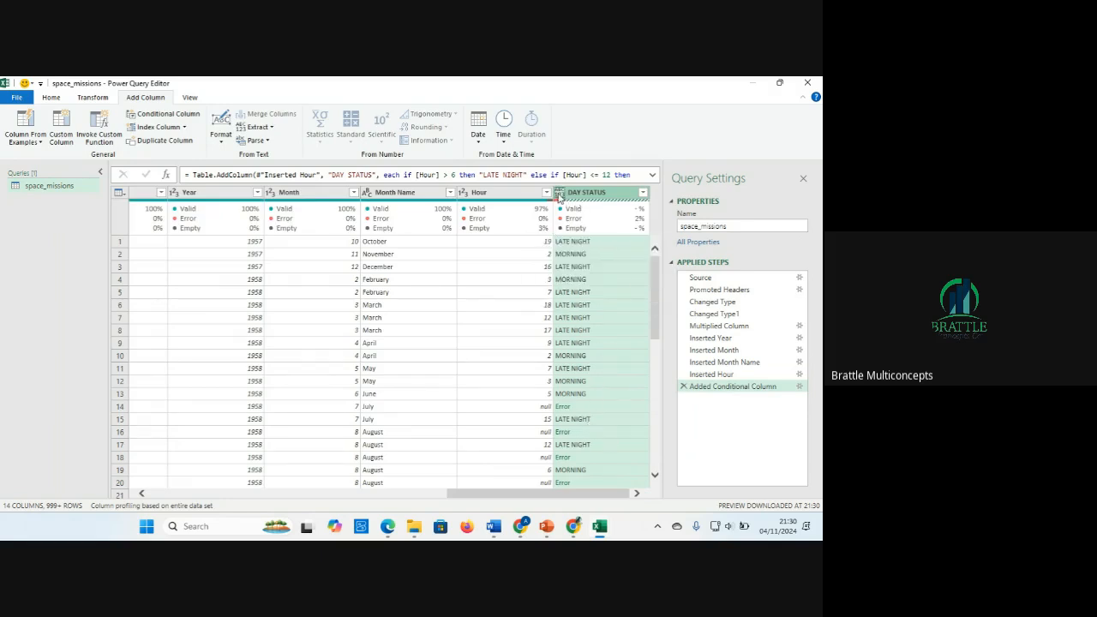
# Step: Change the data type of the DAY STATUS column to Text
pyautogui.moveTo(637, 228)
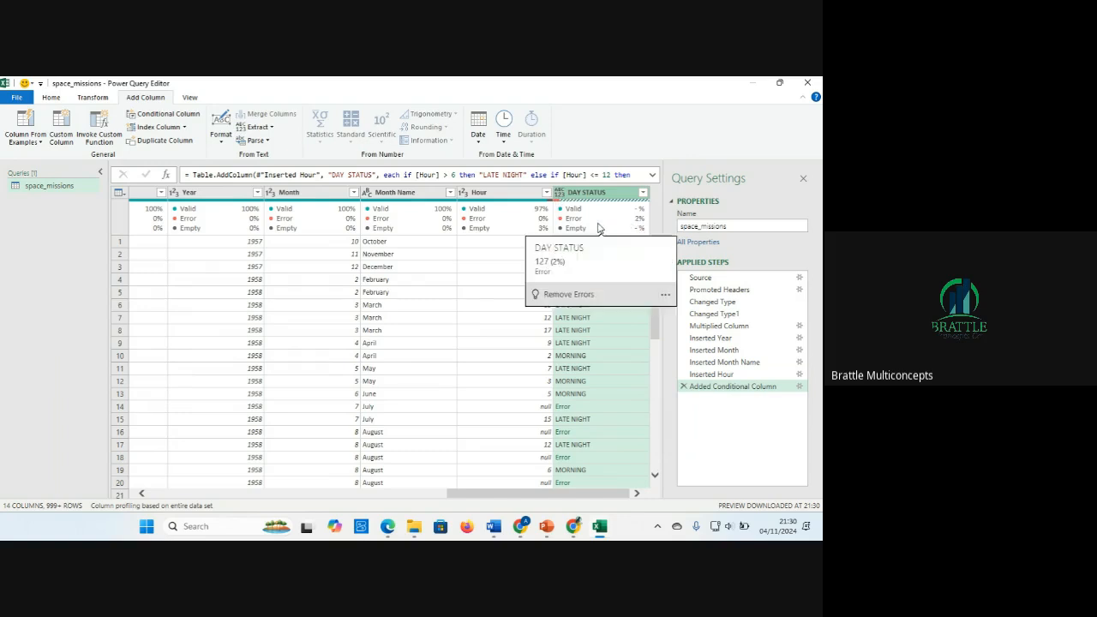
pyautogui.click(560, 194)
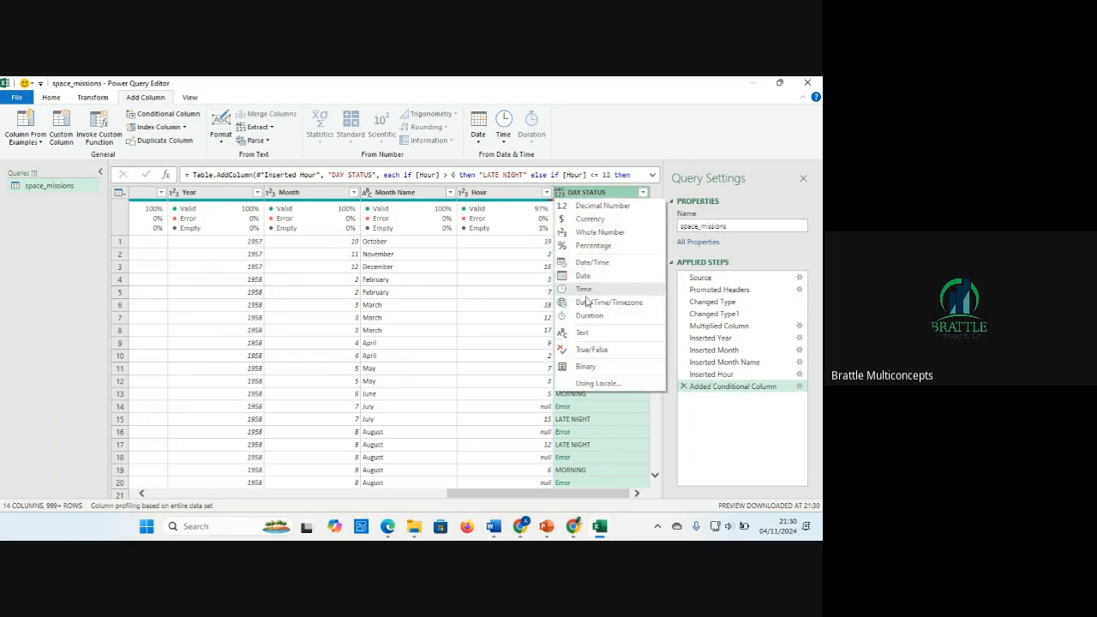
pyautogui.click(583, 333)
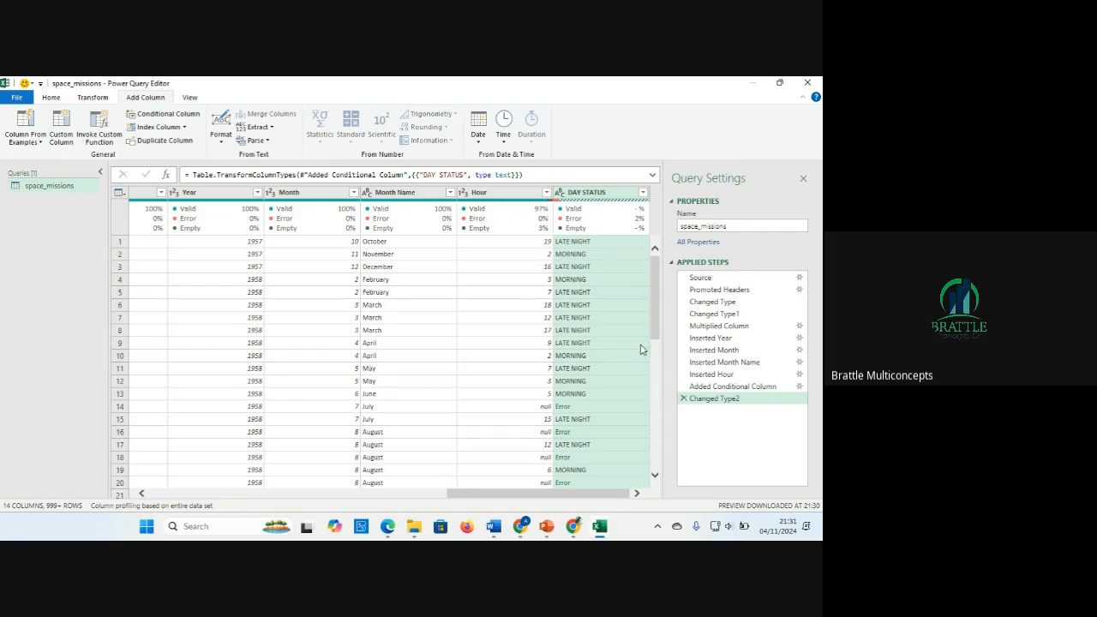
# Step: Examine the distinct values in the Hour and Time columns to trace the DAY STATUS errors
pyautogui.moveTo(654, 320)
pyautogui.mouseDown()
pyautogui.moveTo(659, 402)
pyautogui.moveTo(655, 317)
pyautogui.mouseUp()
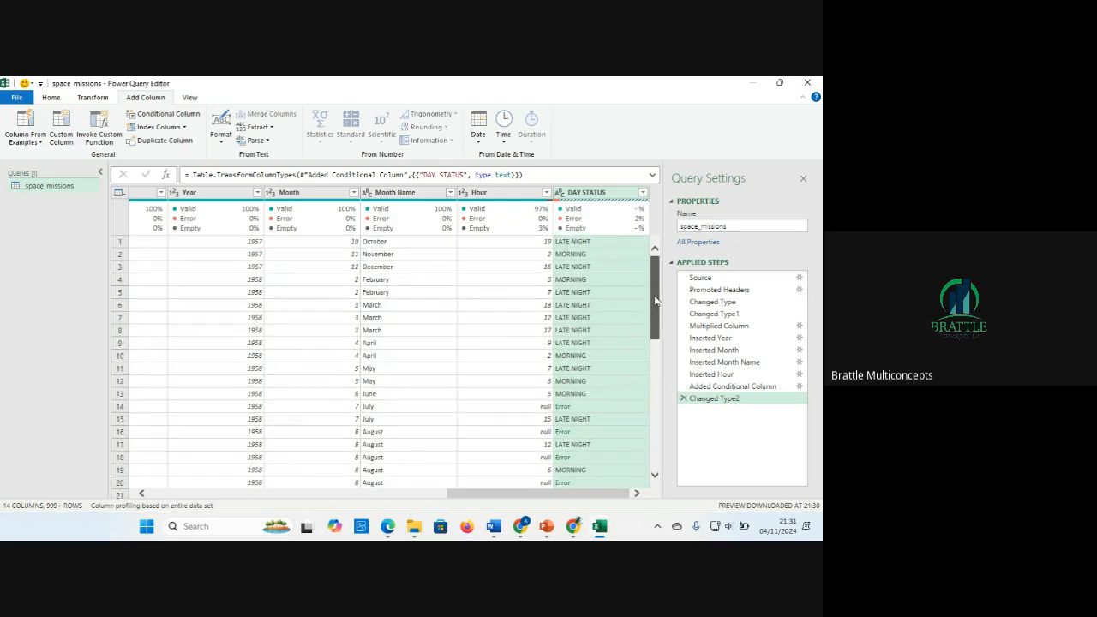
pyautogui.click(545, 195)
pyautogui.click(545, 193)
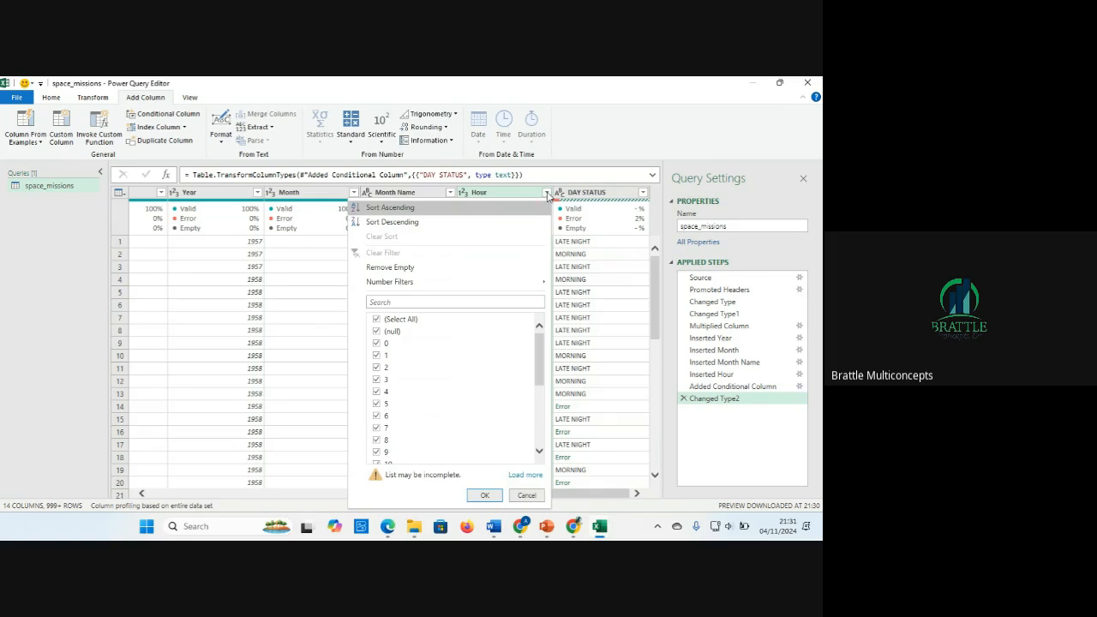
pyautogui.click(546, 194)
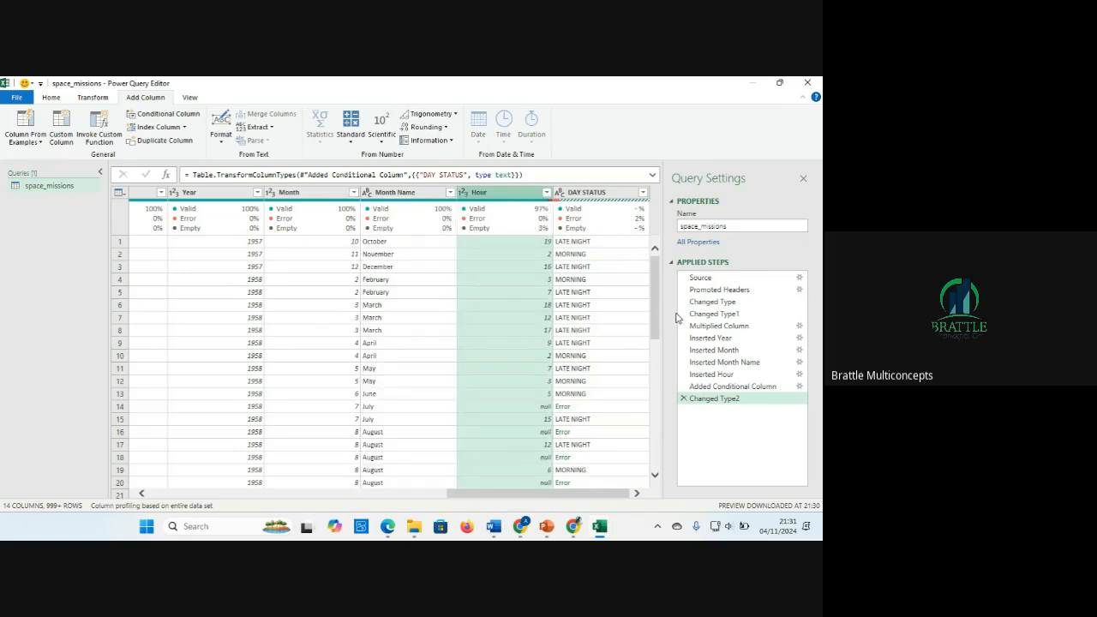
pyautogui.moveTo(467, 497); pyautogui.dragTo(245, 502)
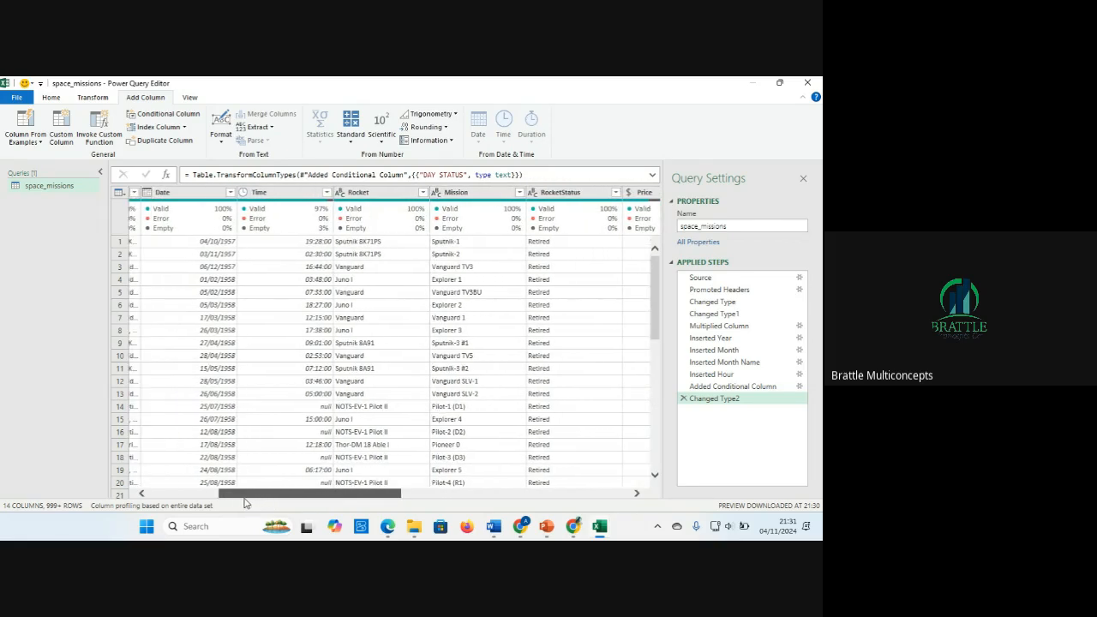
pyautogui.click(322, 193)
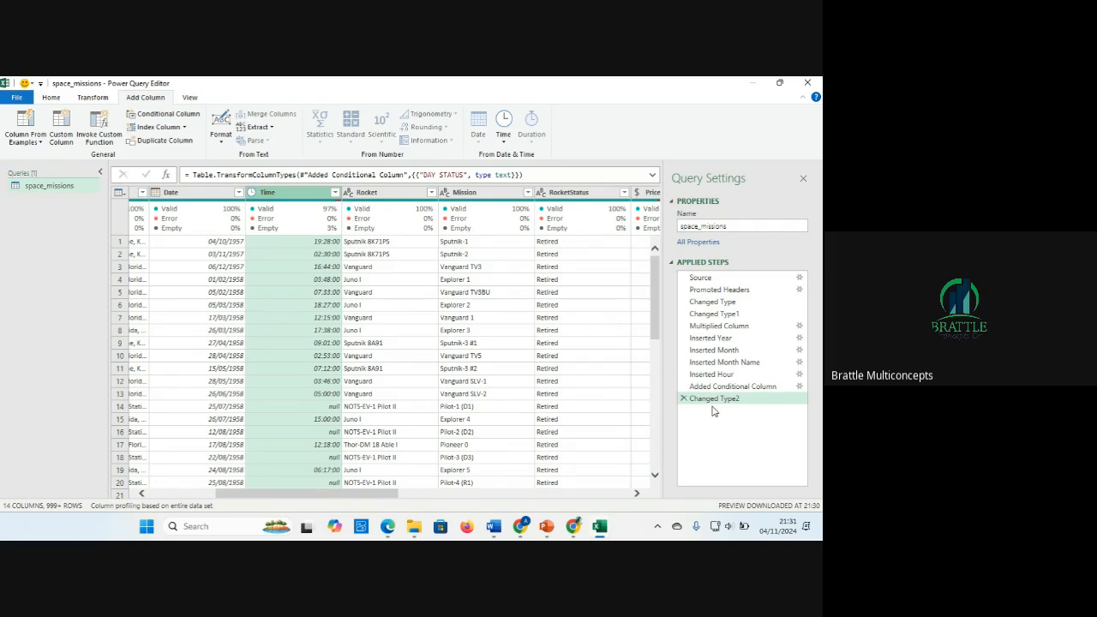
pyautogui.click(326, 396)
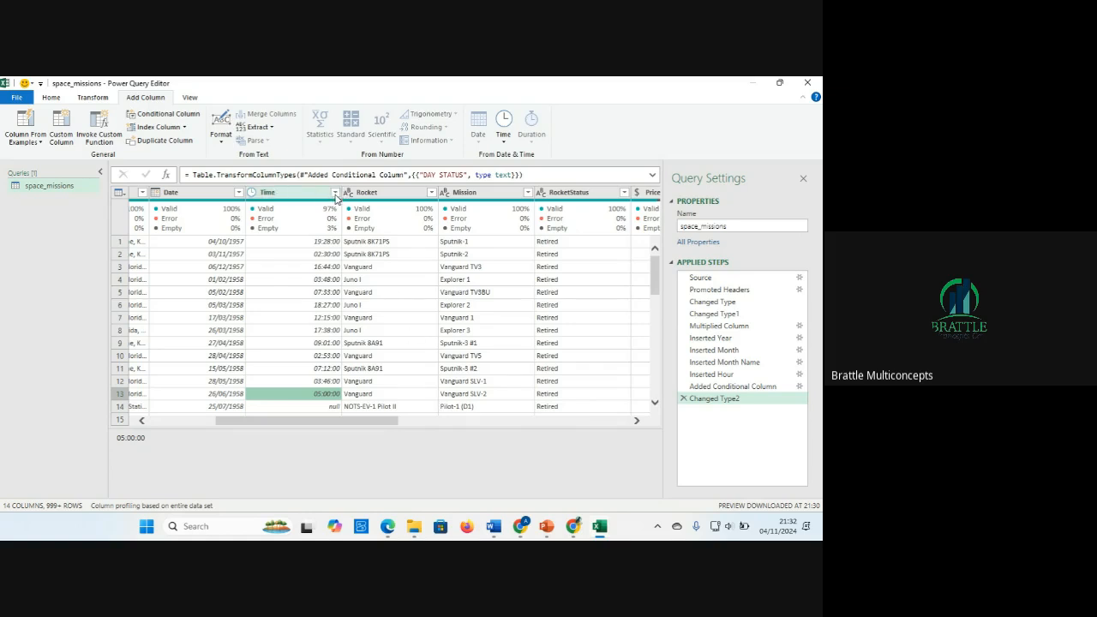
pyautogui.click(334, 194)
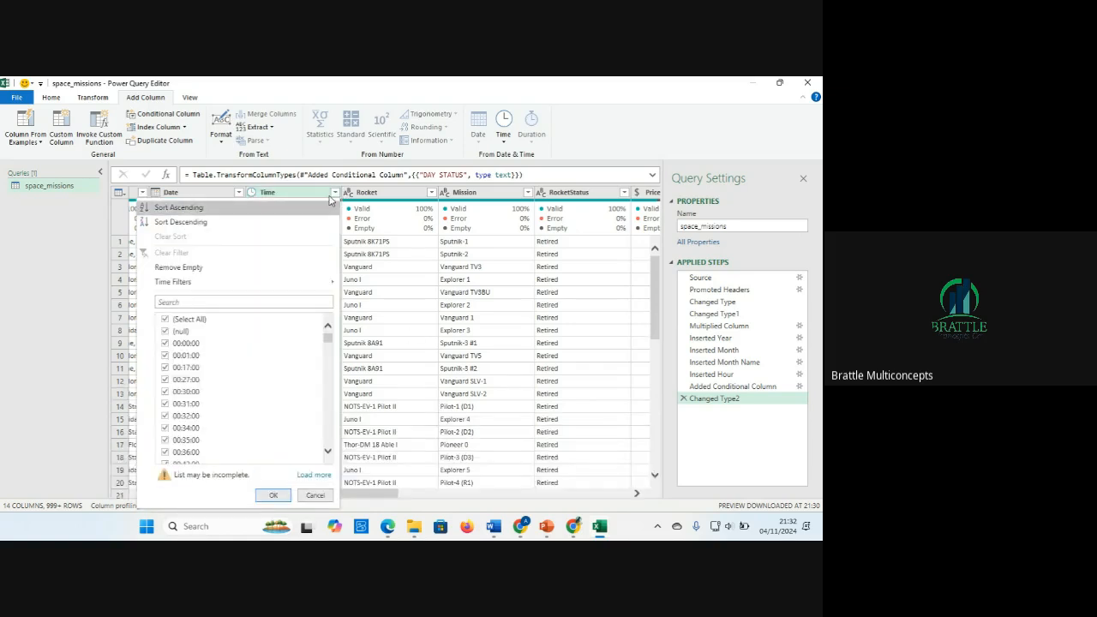
# Step: Replace the null values in the Time column with 00:00:00
pyautogui.click(293, 196)
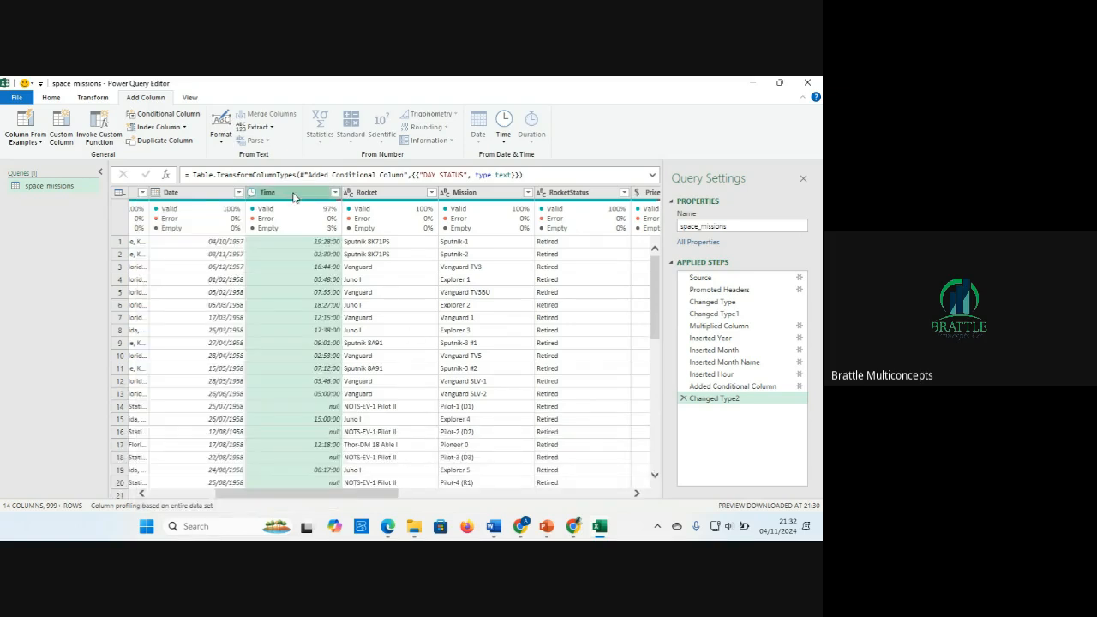
pyautogui.click(94, 100)
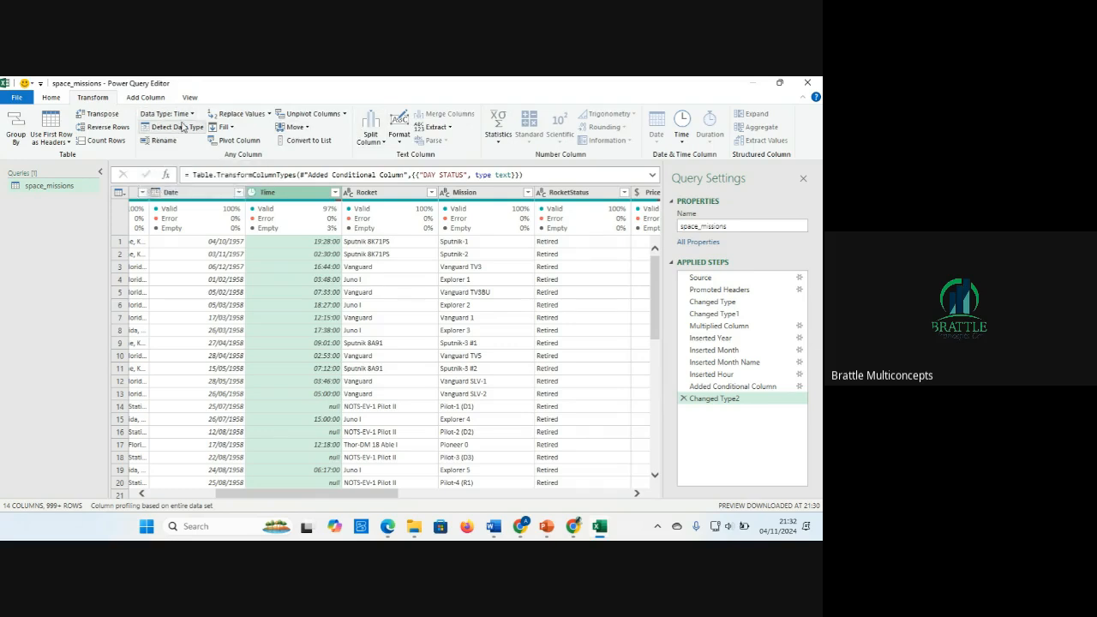
pyautogui.click(250, 115)
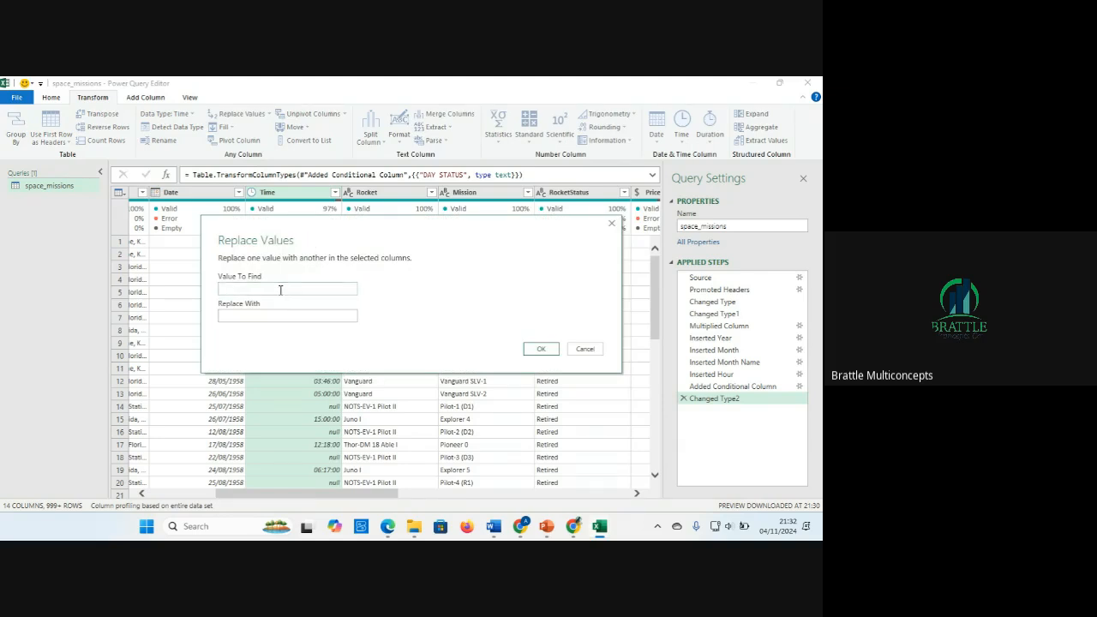
pyautogui.write('NULL')
pyautogui.press('BackSpace')
pyautogui.press('BackSpace')
pyautogui.press('BackSpace')
pyautogui.press('BackSpace')
pyautogui.write('null')
pyautogui.click(270, 317)
pyautogui.write('00:00:00')
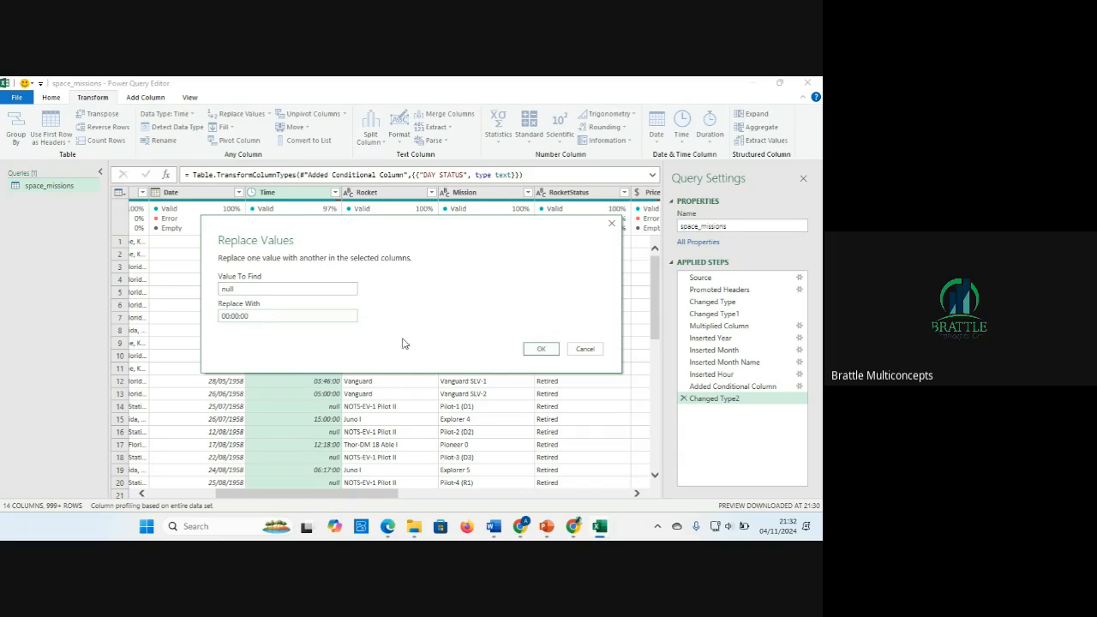
pyautogui.click(538, 351)
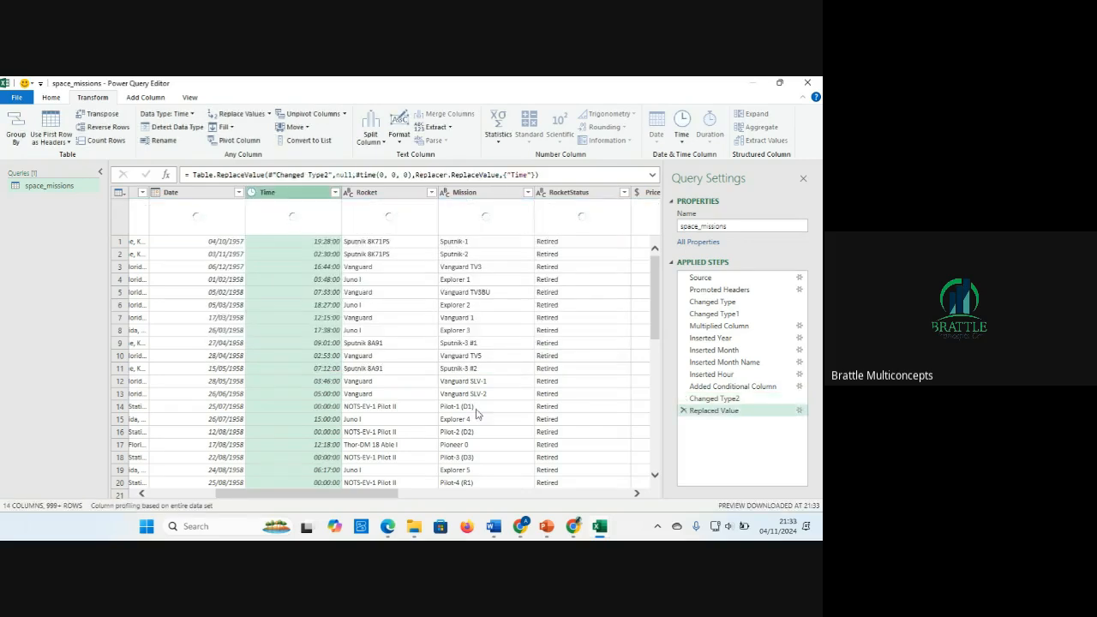
# Step: Move the Replaced Value step so it runs directly before the Inserted Hour step
pyautogui.moveTo(362, 499); pyautogui.dragTo(519, 504)
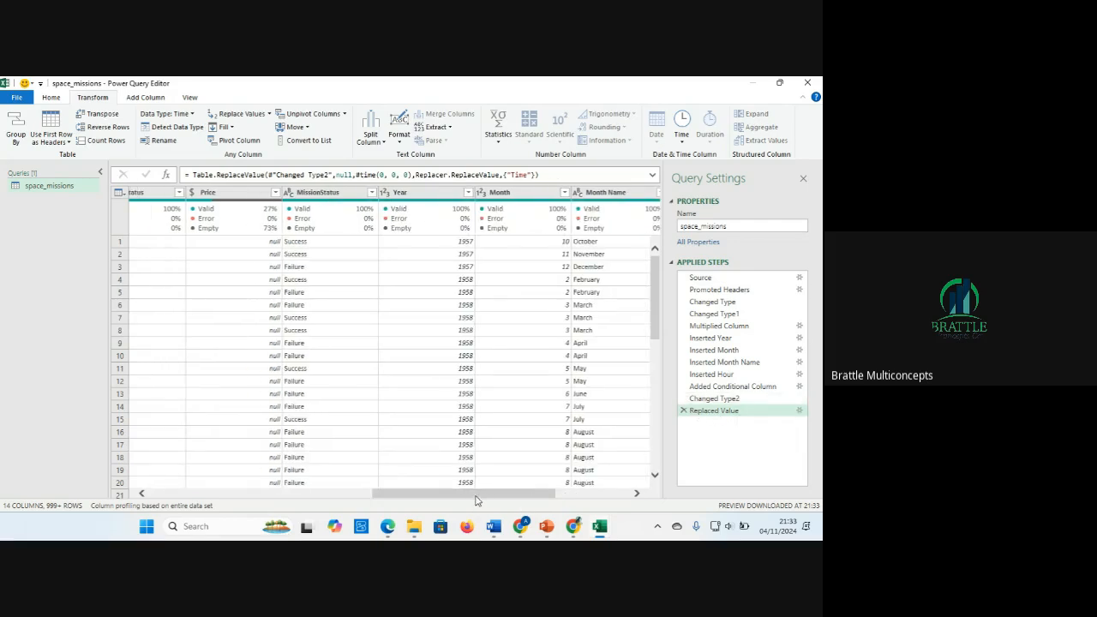
pyautogui.moveTo(477, 496); pyautogui.dragTo(551, 496)
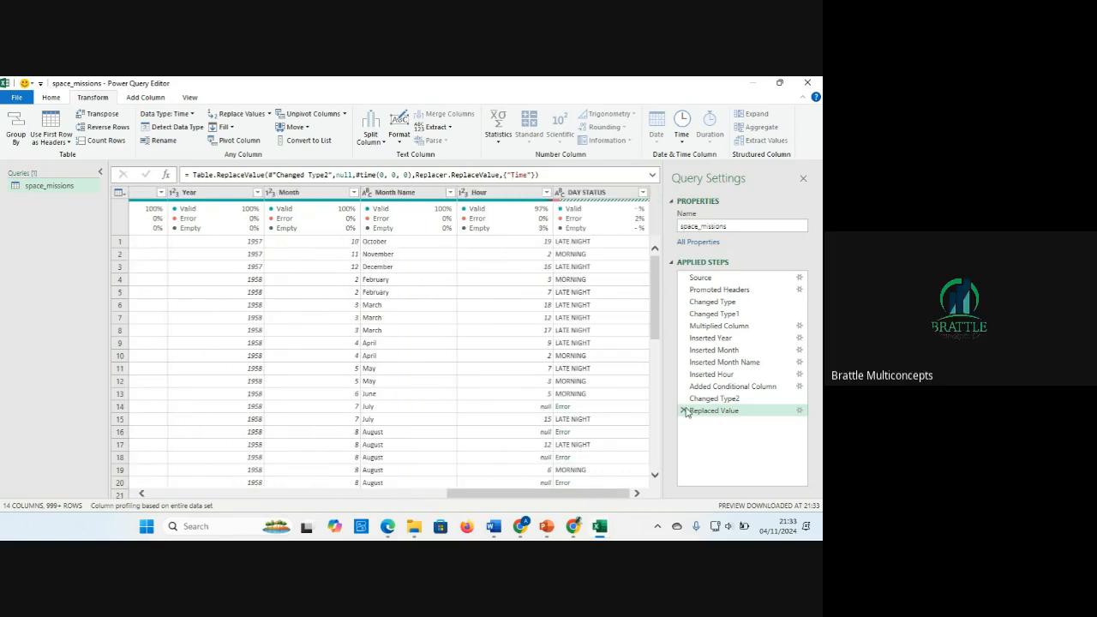
pyautogui.moveTo(702, 412); pyautogui.dragTo(703, 377)
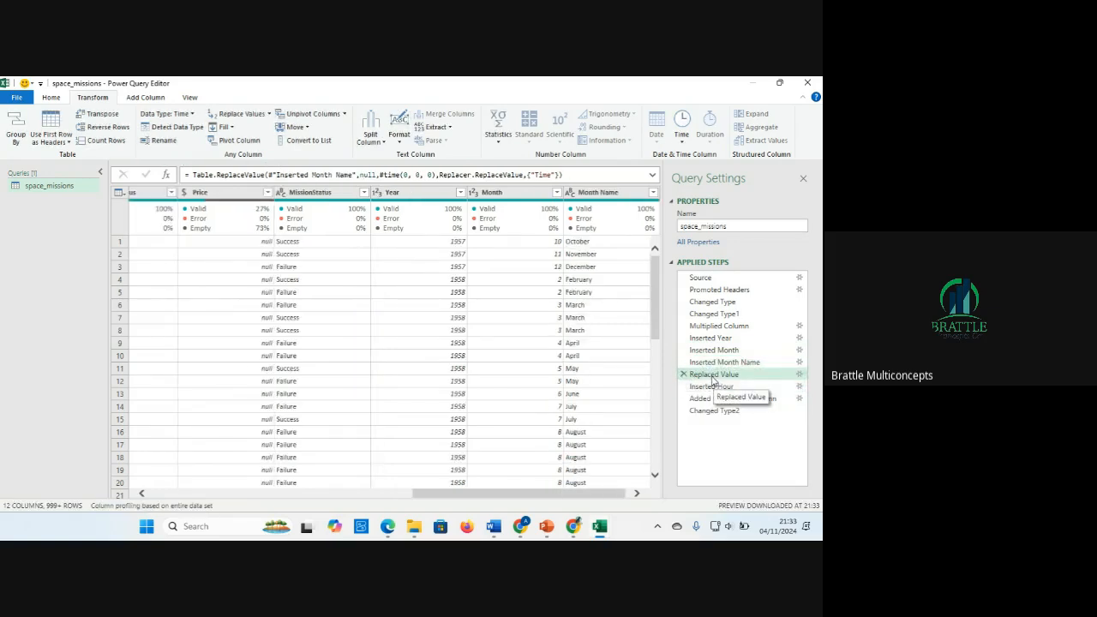
# Step: Review the results of the reordered applied steps, checking the Hour, DAY STATUS and Time columns for errors
pyautogui.click(715, 387)
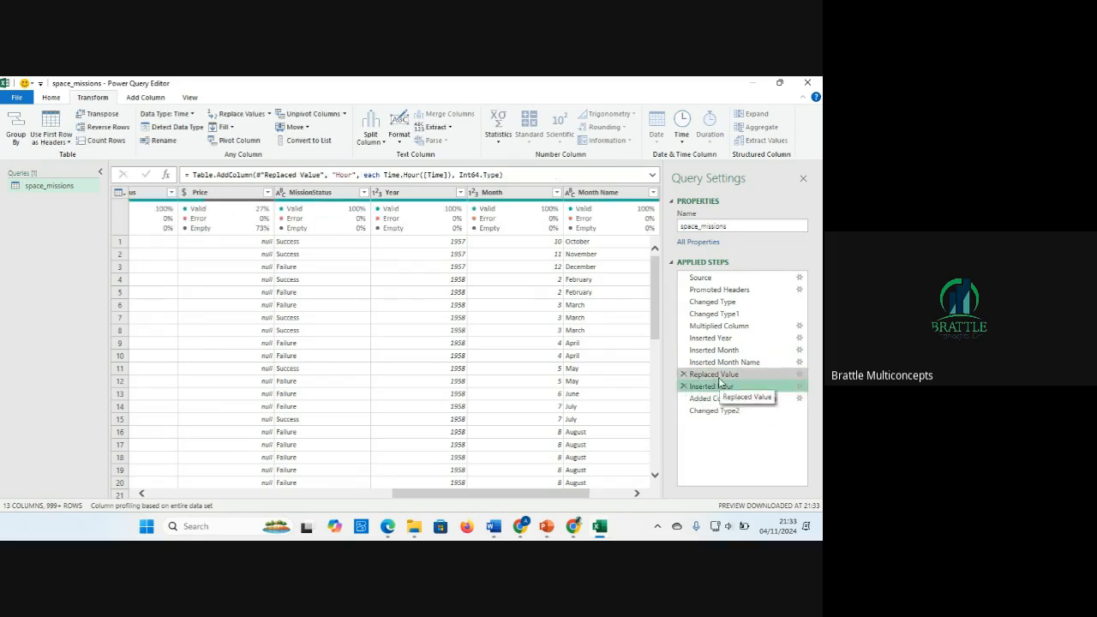
pyautogui.click(714, 399)
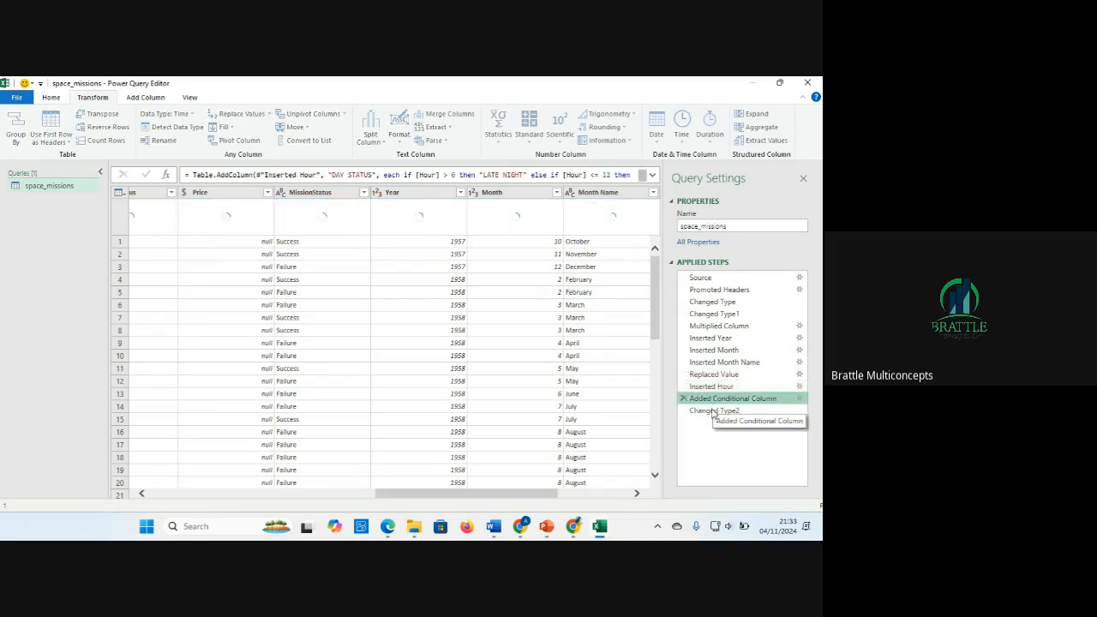
pyautogui.click(713, 411)
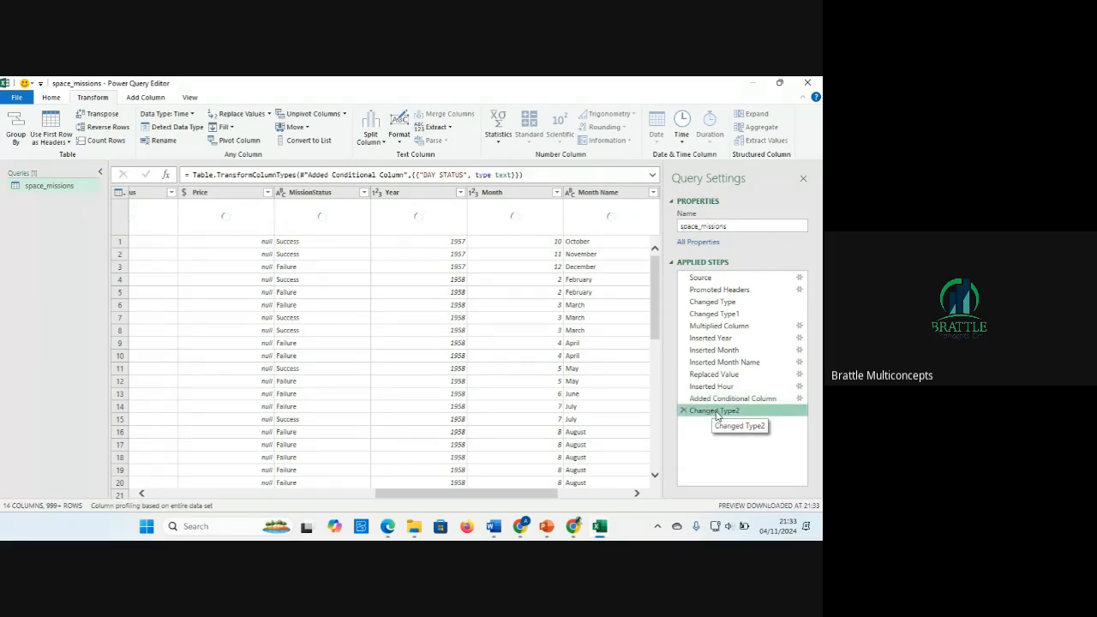
pyautogui.moveTo(470, 497); pyautogui.dragTo(542, 497)
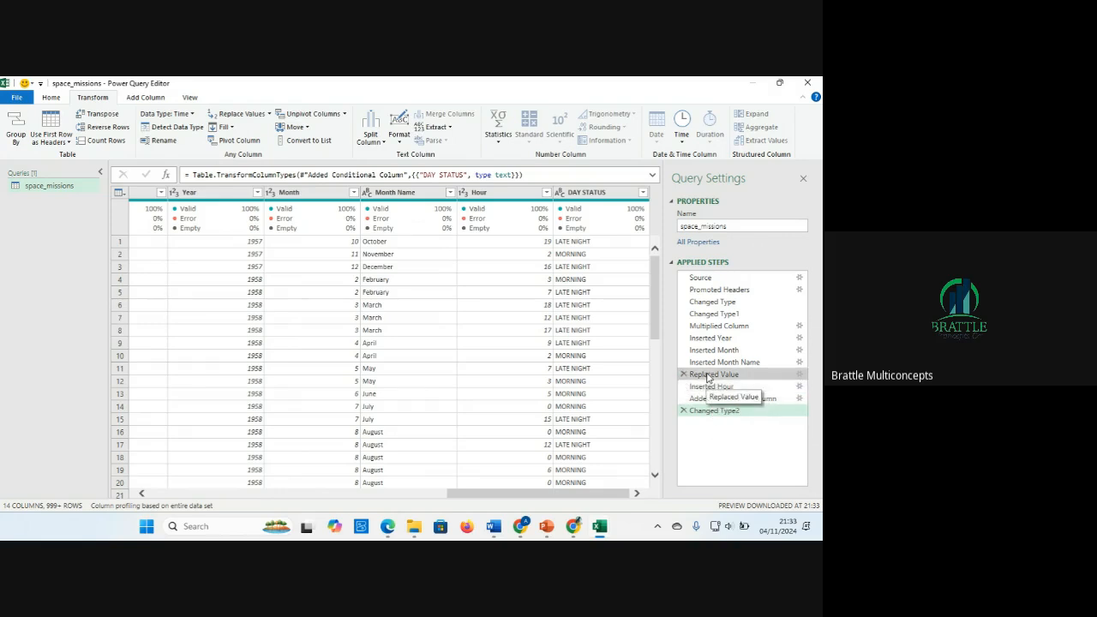
pyautogui.click(708, 375)
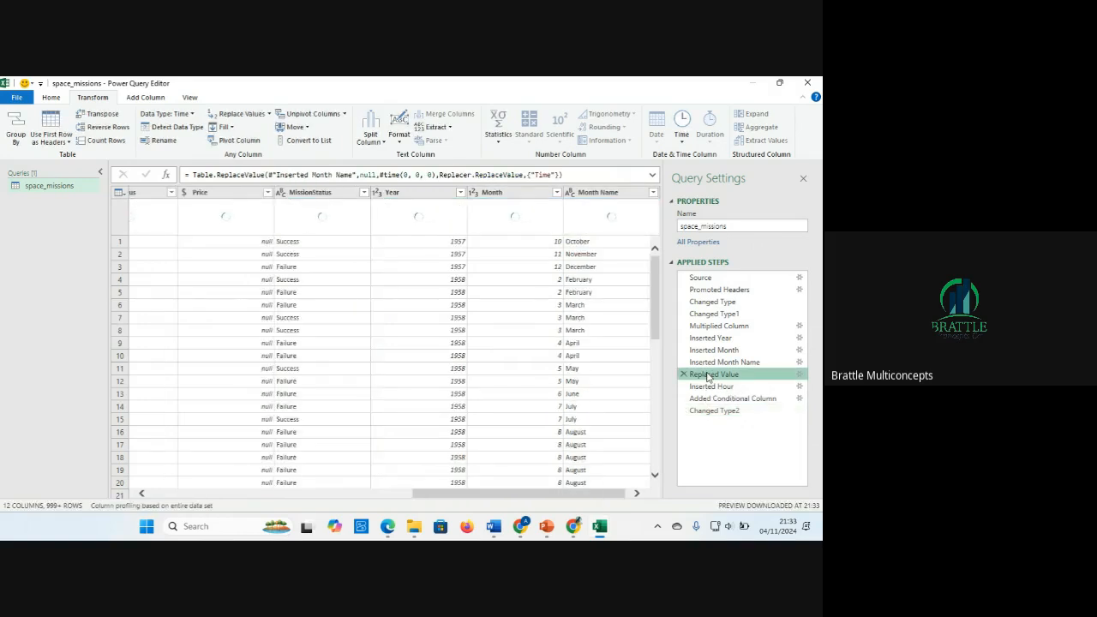
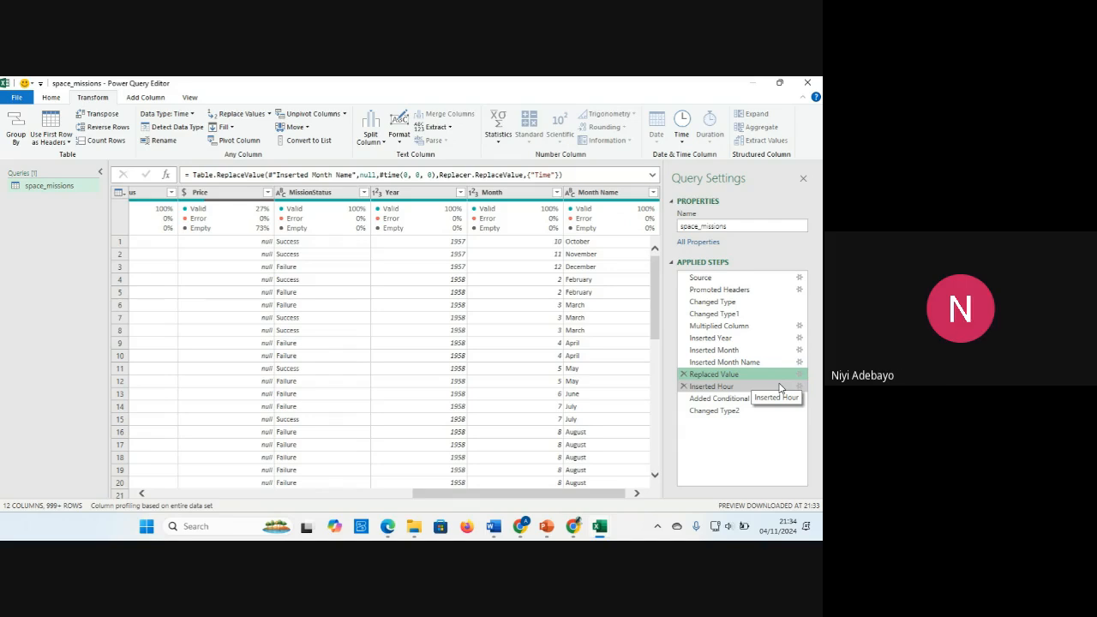
pyautogui.moveTo(426, 497); pyautogui.dragTo(167, 512)
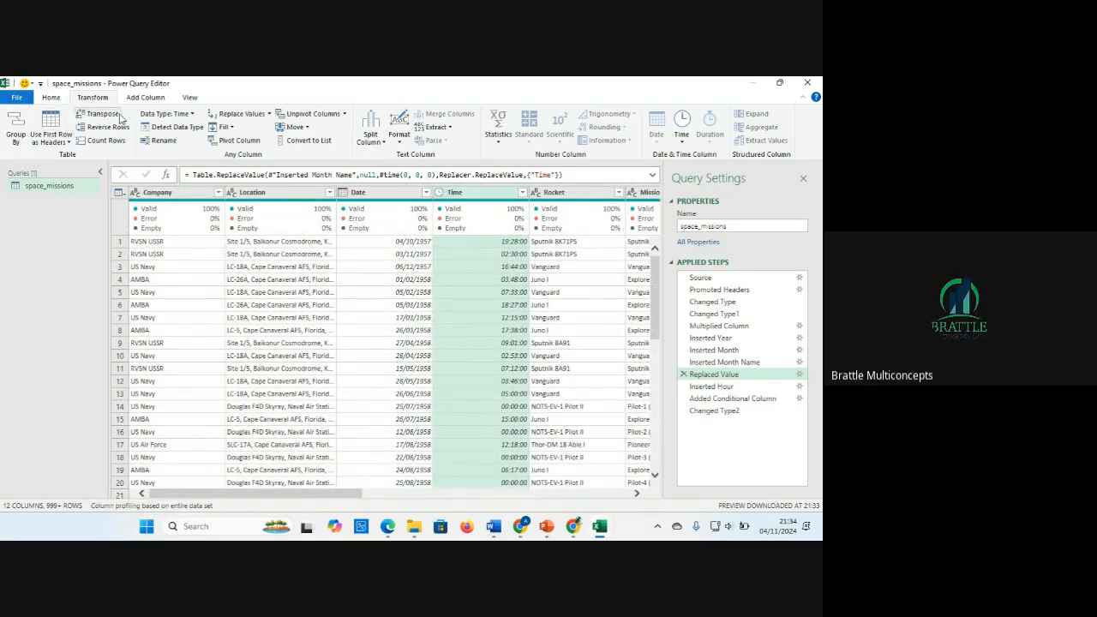
# Step: Hide the column quality details in the data preview and show them again
pyautogui.click(189, 99)
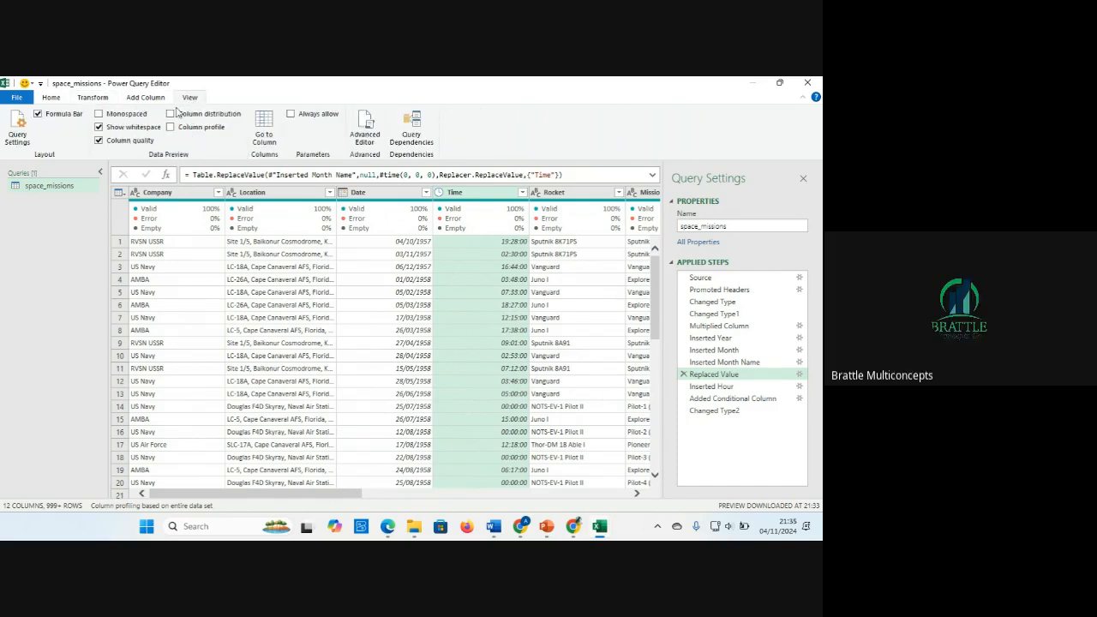
pyautogui.click(99, 141)
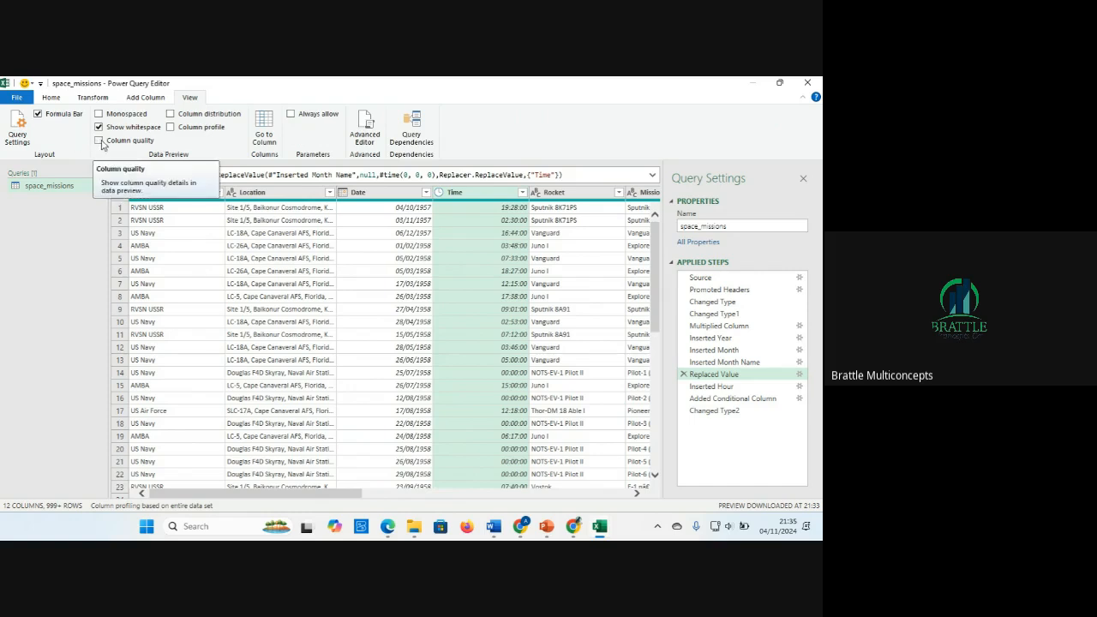
pyautogui.click(147, 100)
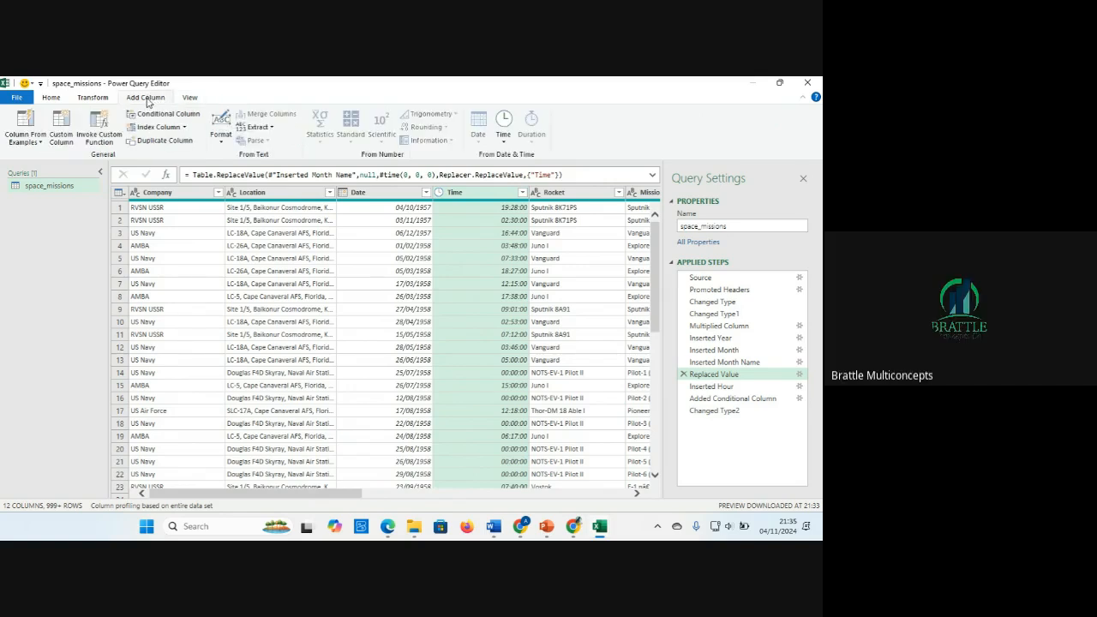
pyautogui.click(191, 99)
pyautogui.click(98, 141)
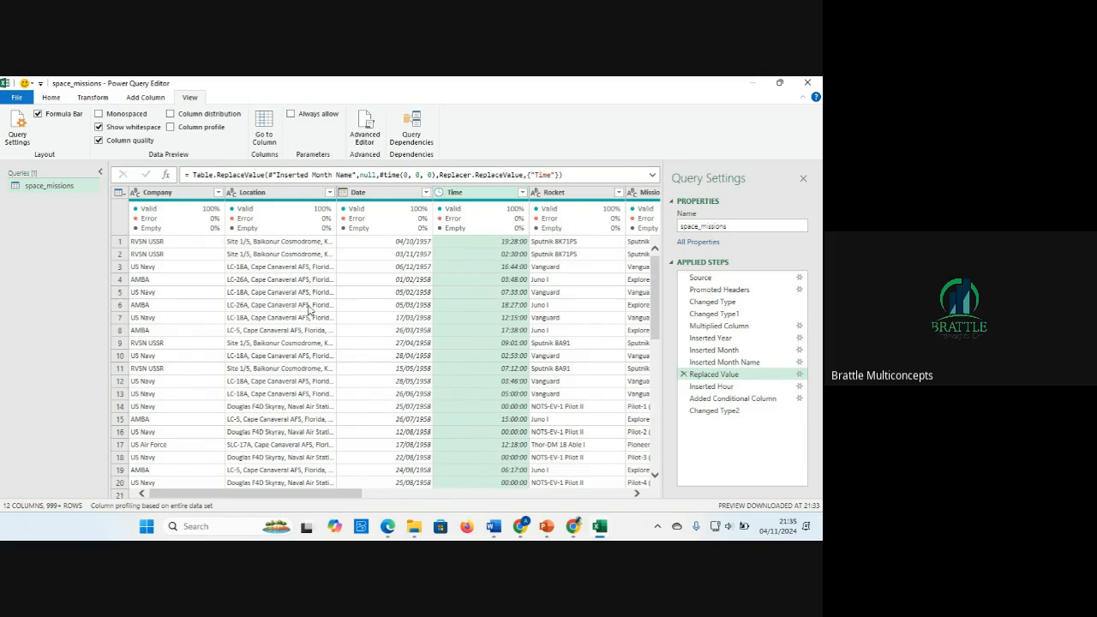
pyautogui.moveTo(323, 494); pyautogui.dragTo(685, 535)
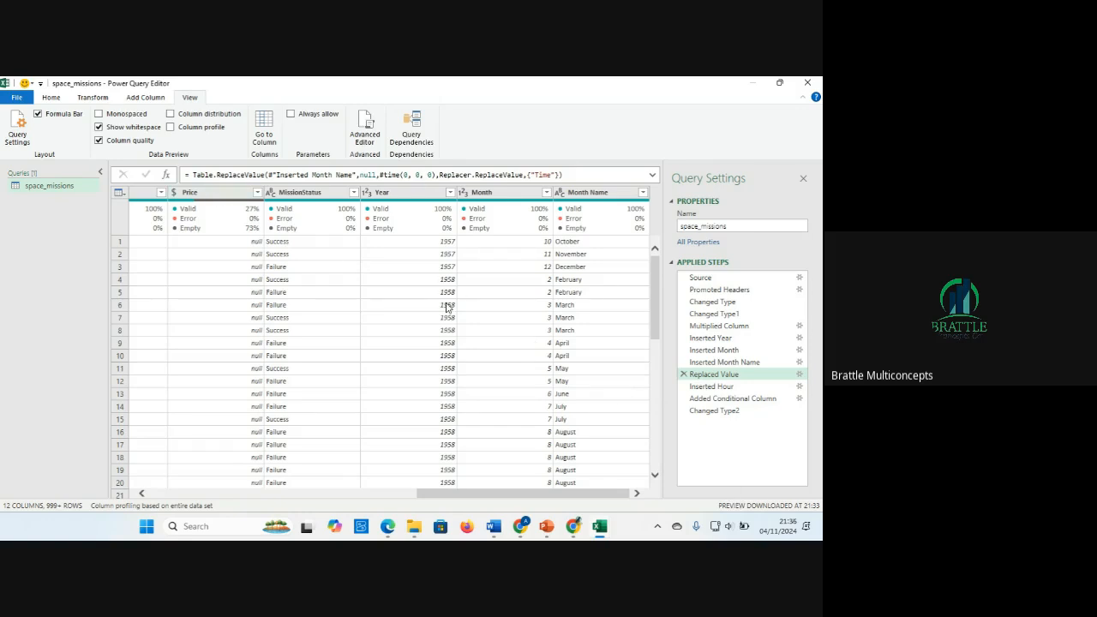
pyautogui.moveTo(604, 532)
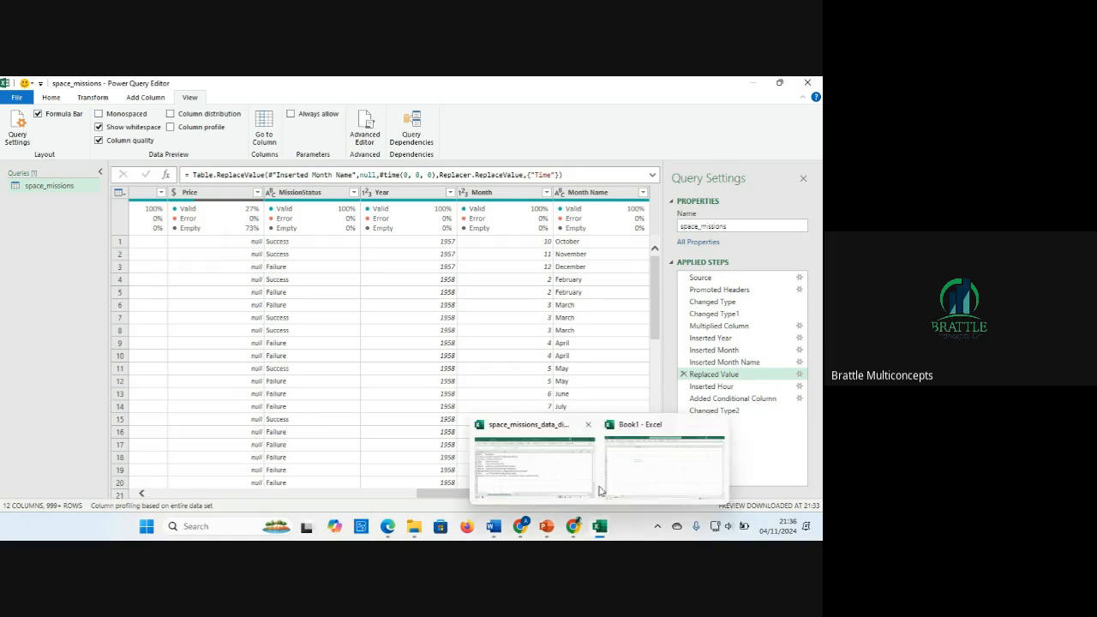
pyautogui.click(518, 318)
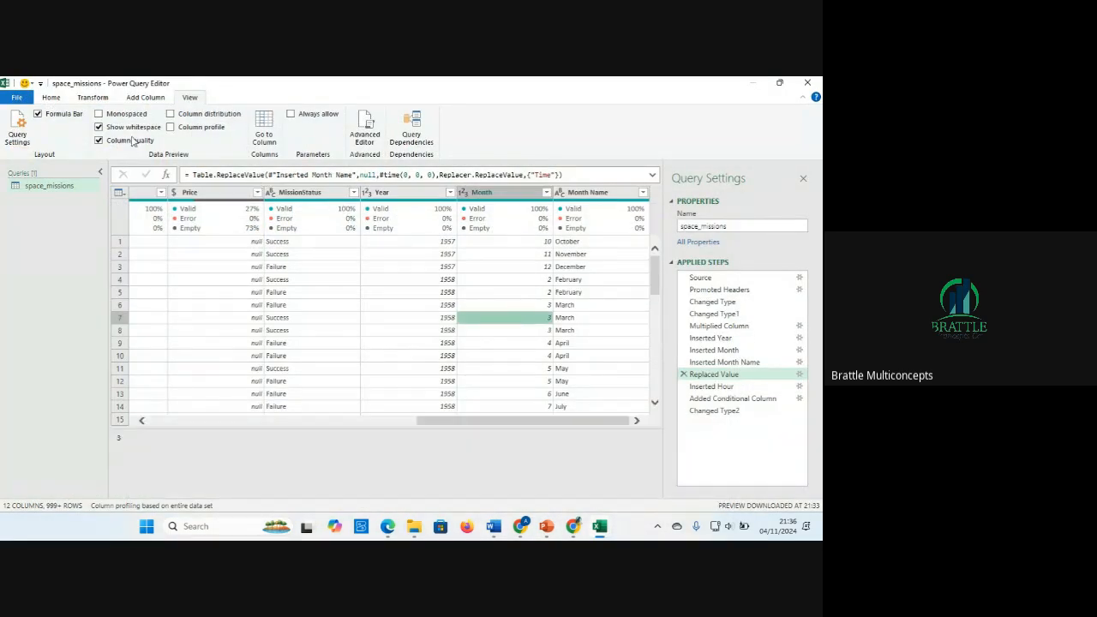
# Step: Close the query editor and load space_missions as Only Create Connection, adding the data to the Data Model
pyautogui.click(18, 99)
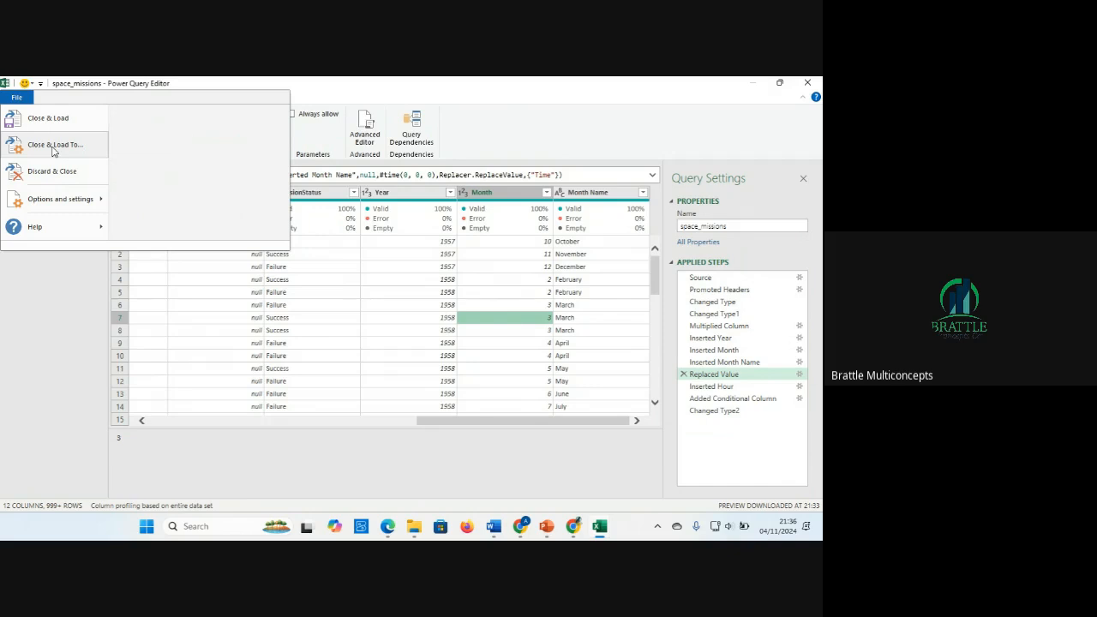
pyautogui.click(53, 146)
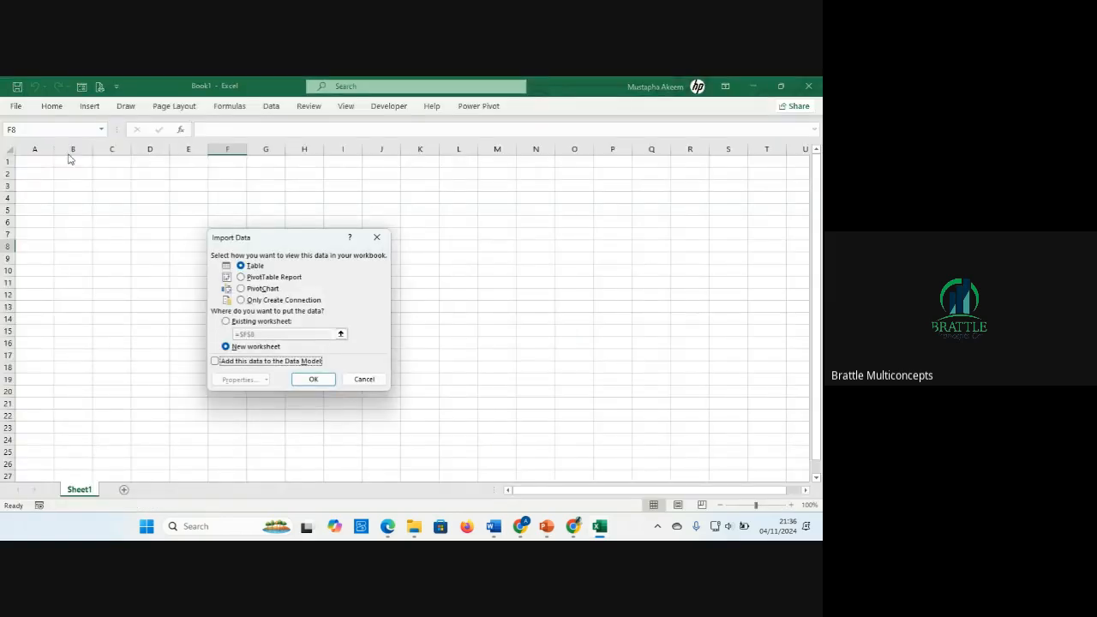
pyautogui.click(242, 300)
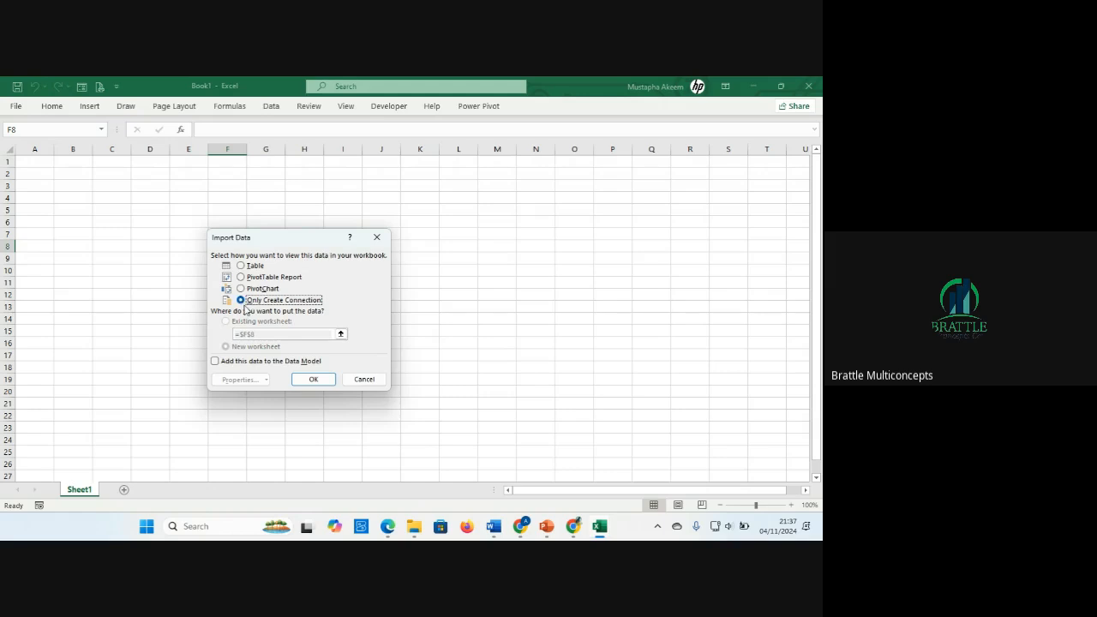
pyautogui.click(241, 266)
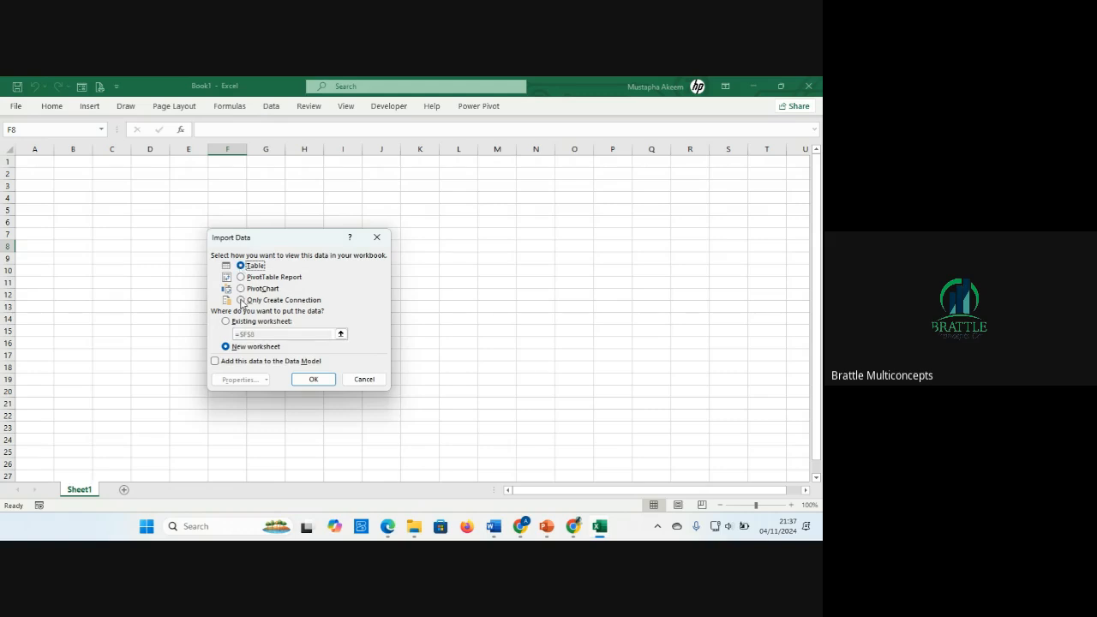
pyautogui.click(241, 300)
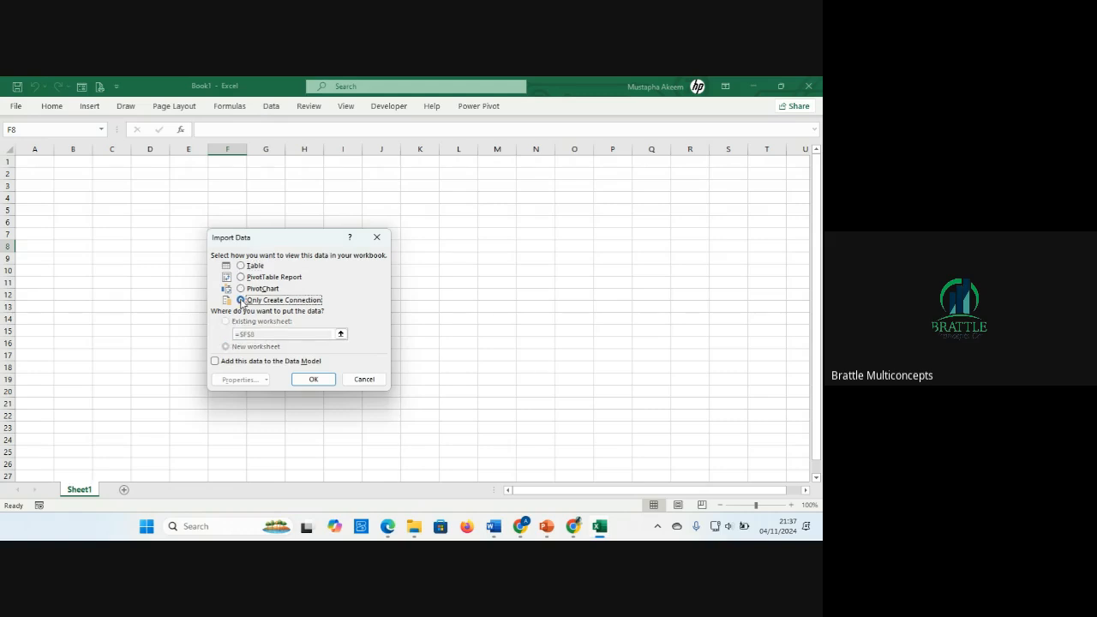
pyautogui.click(215, 361)
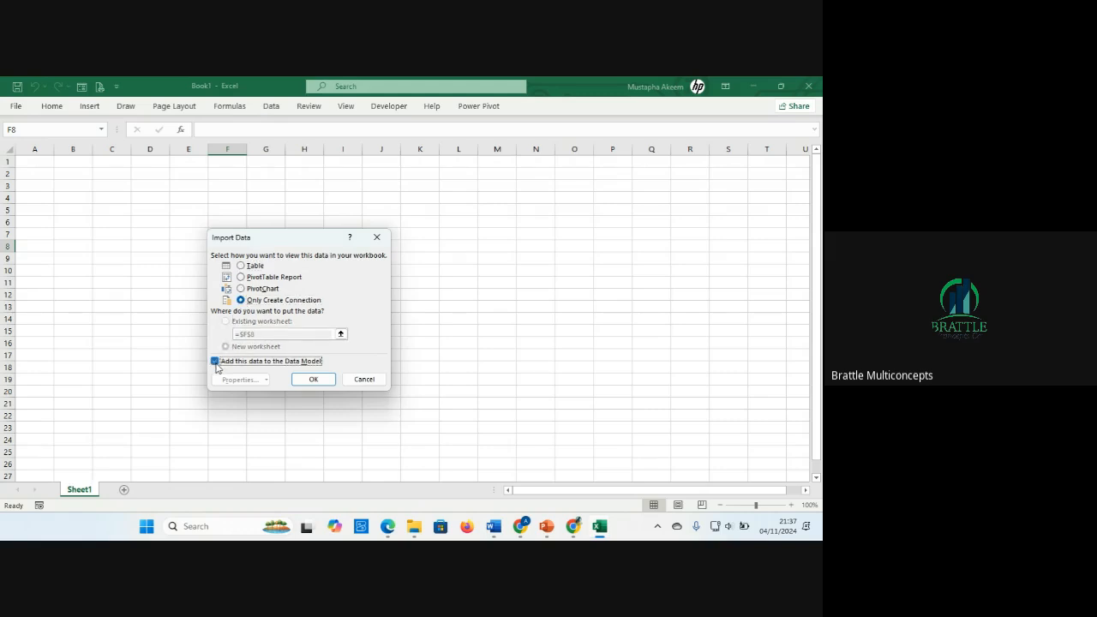
pyautogui.click(317, 380)
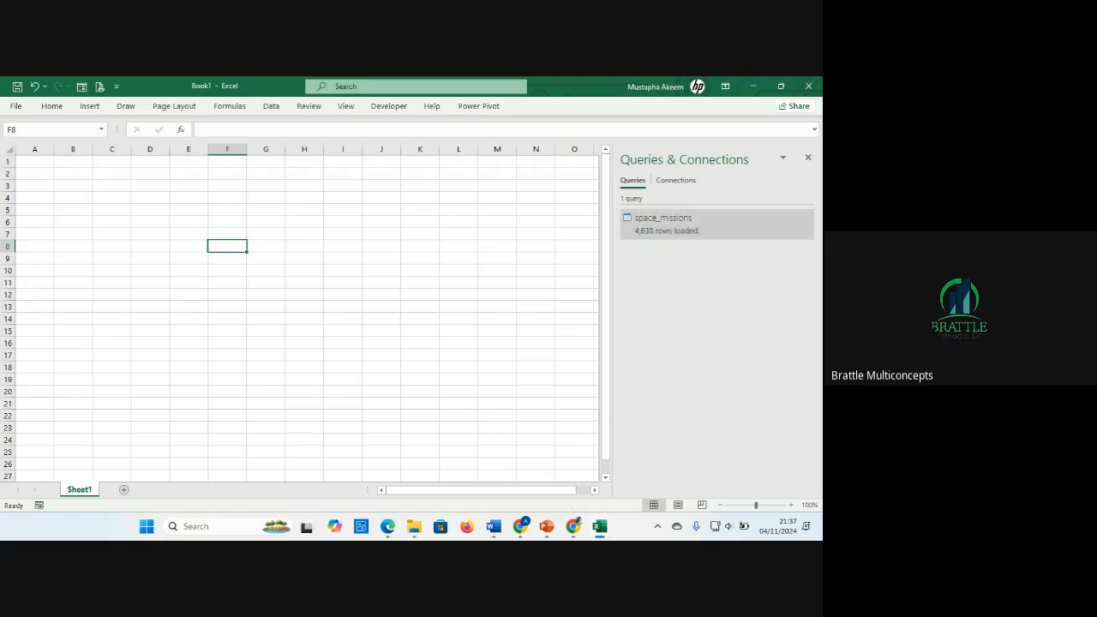
# Step: Close the Queries & Connections pane in the workbook
pyautogui.hotkey('alt', 'Tab')
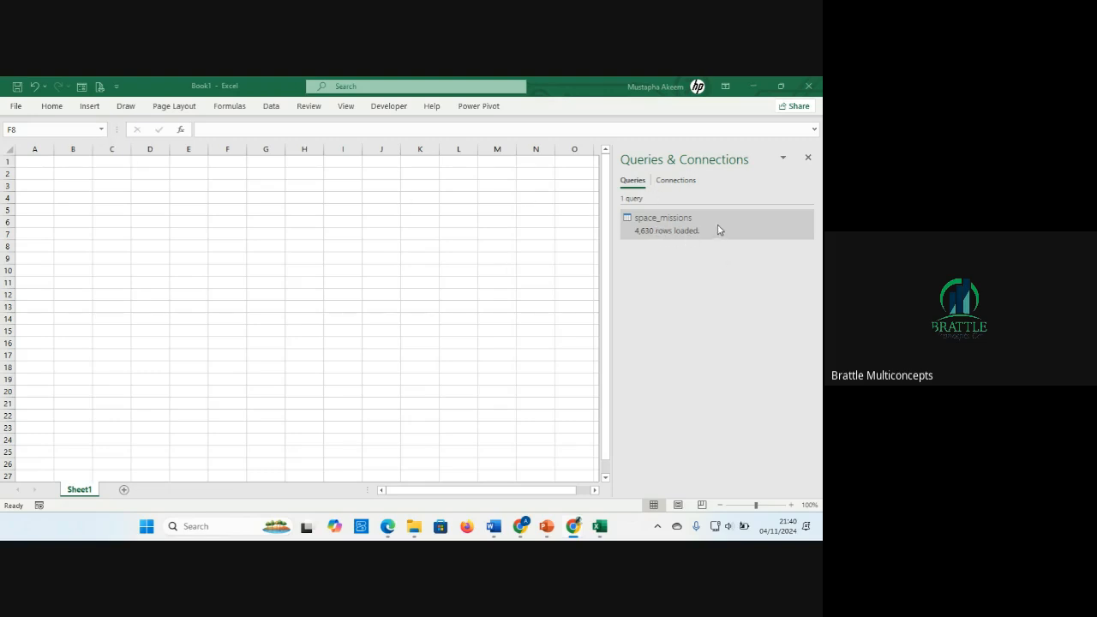
pyautogui.click(810, 161)
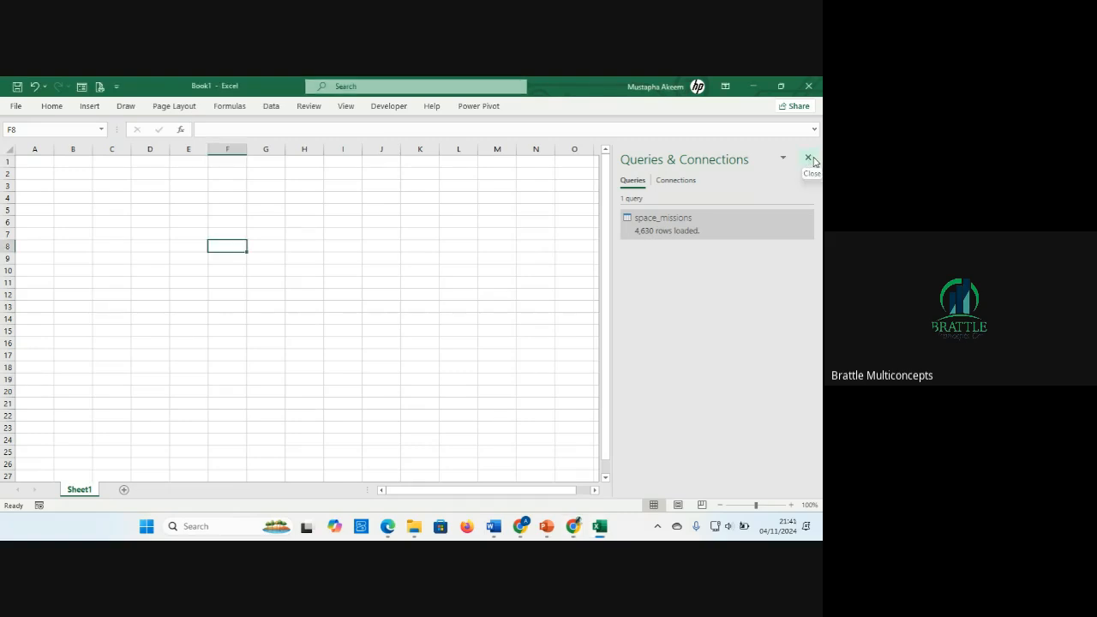
pyautogui.click(808, 160)
pyautogui.click(408, 297)
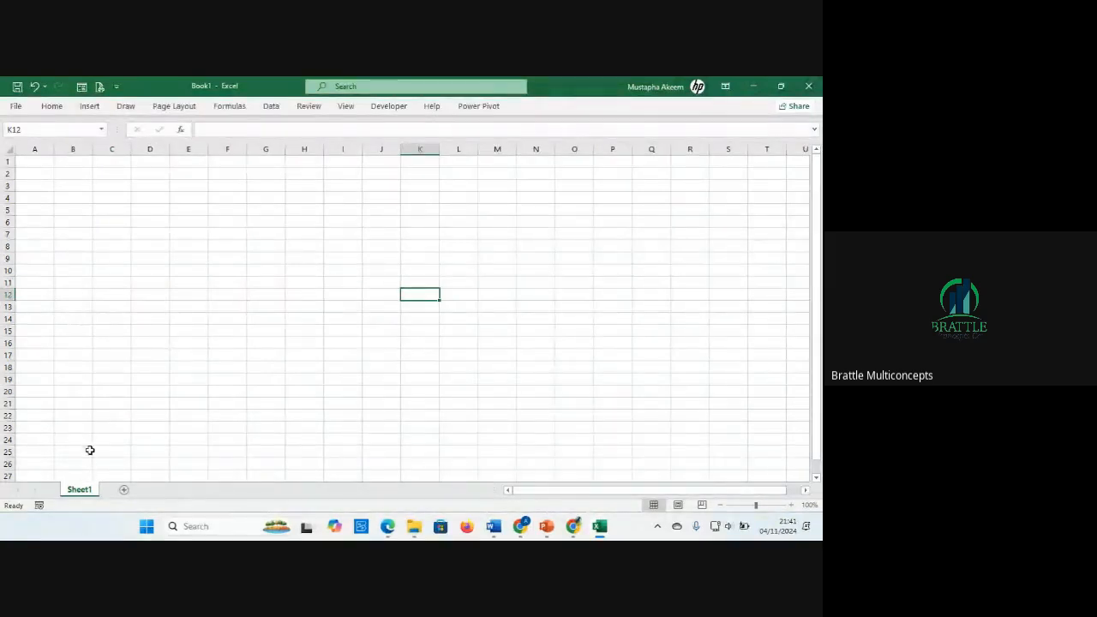
pyautogui.click(107, 378)
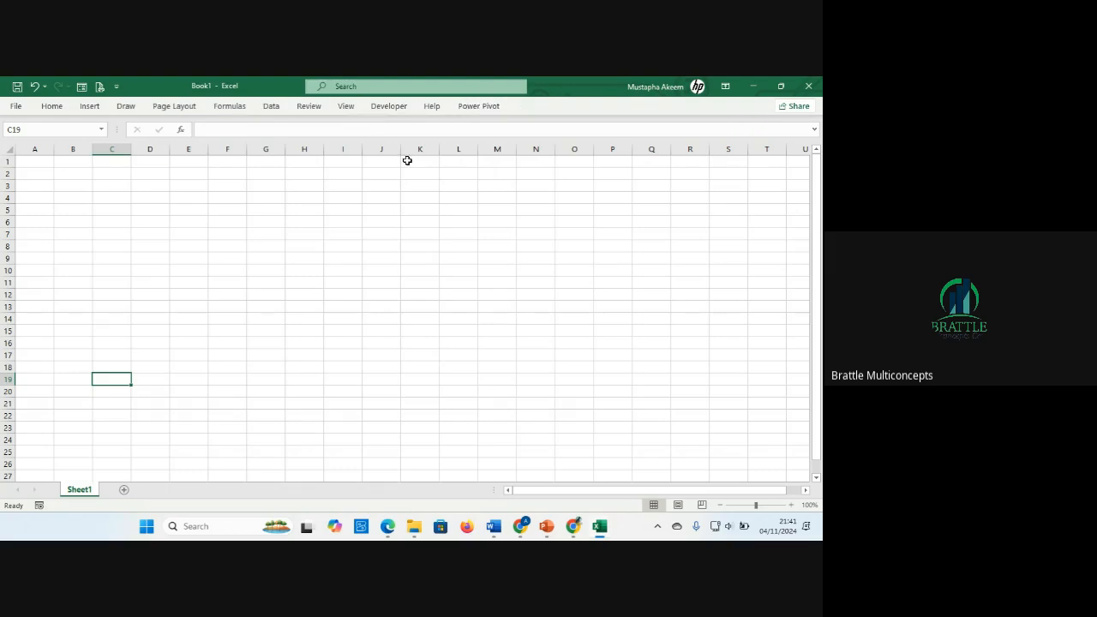
pyautogui.click(375, 374)
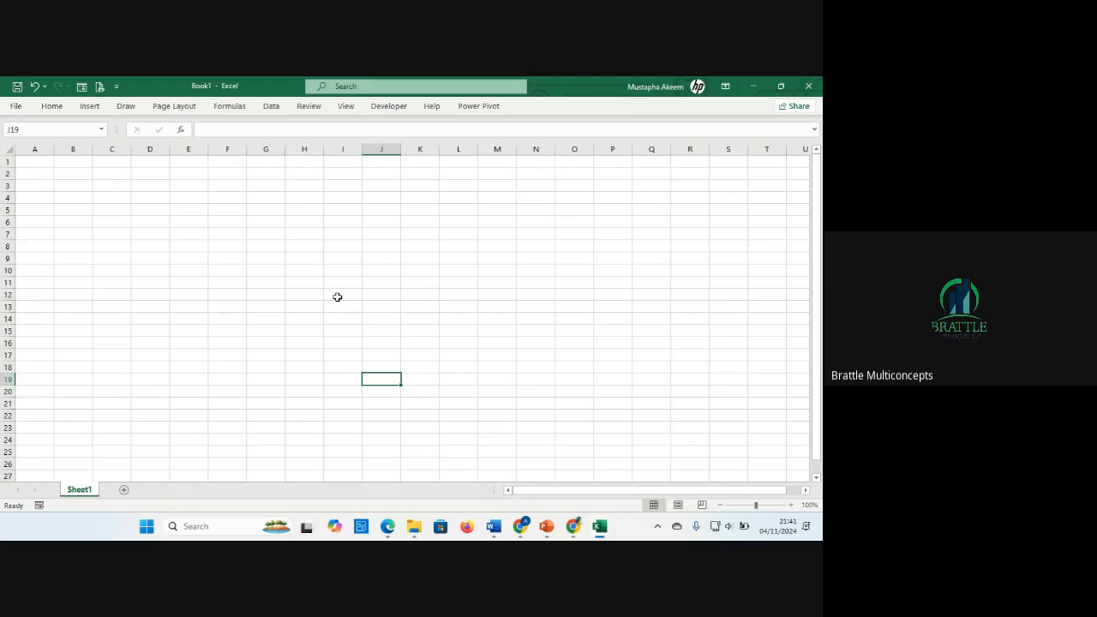
# Step: Reopen the space_missions query from the workbook's query list in the Power Query Editor, then close the editor and the query list
pyautogui.click(271, 106)
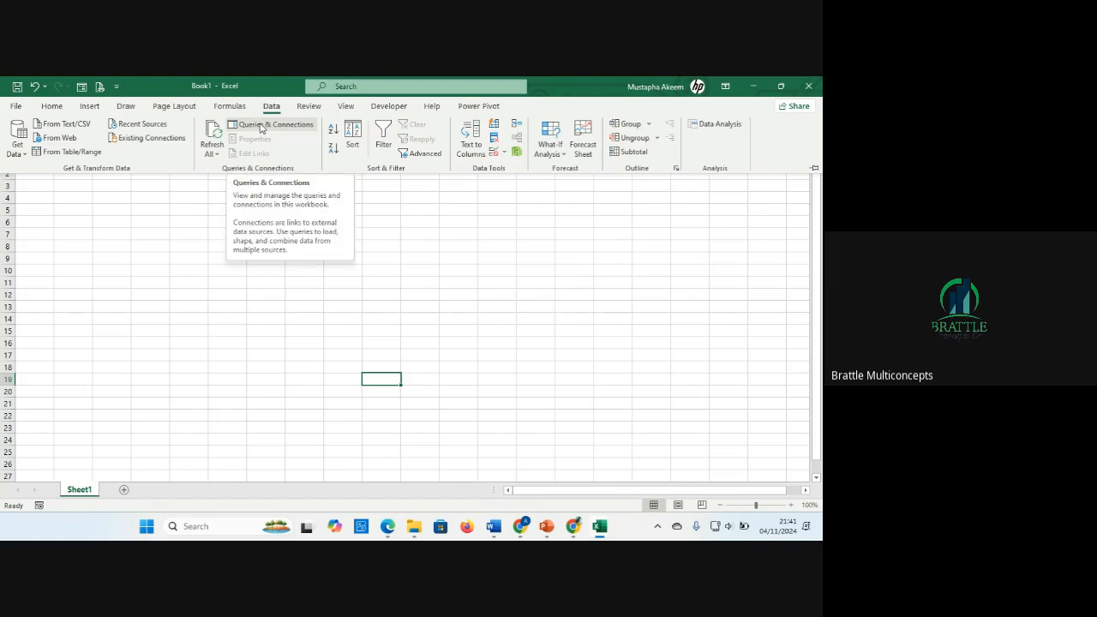
pyautogui.click(262, 126)
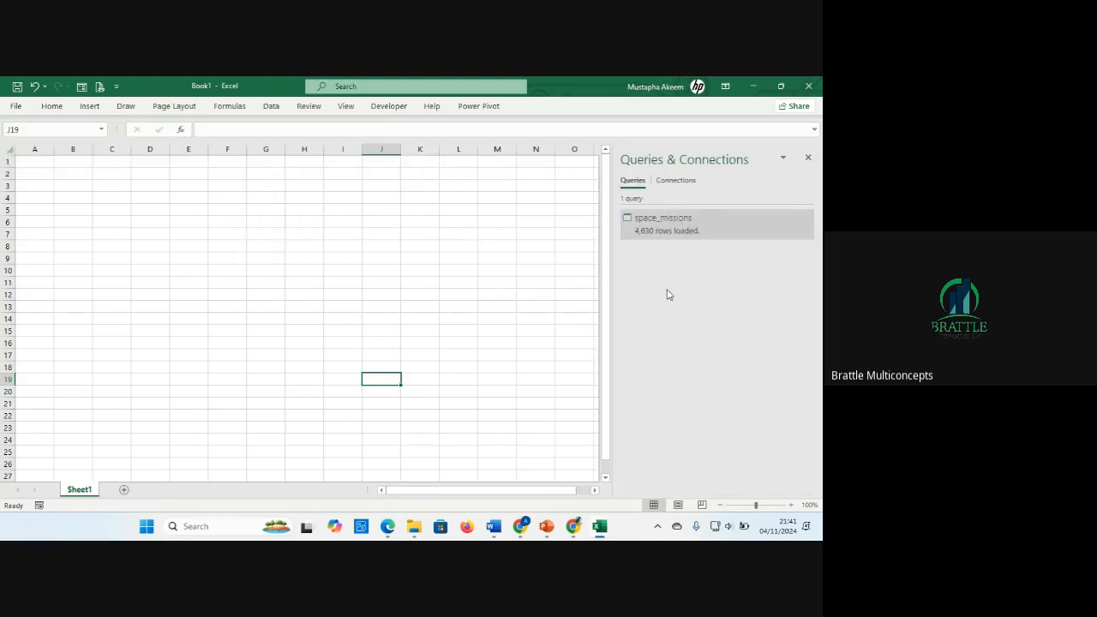
pyautogui.rightClick(688, 228)
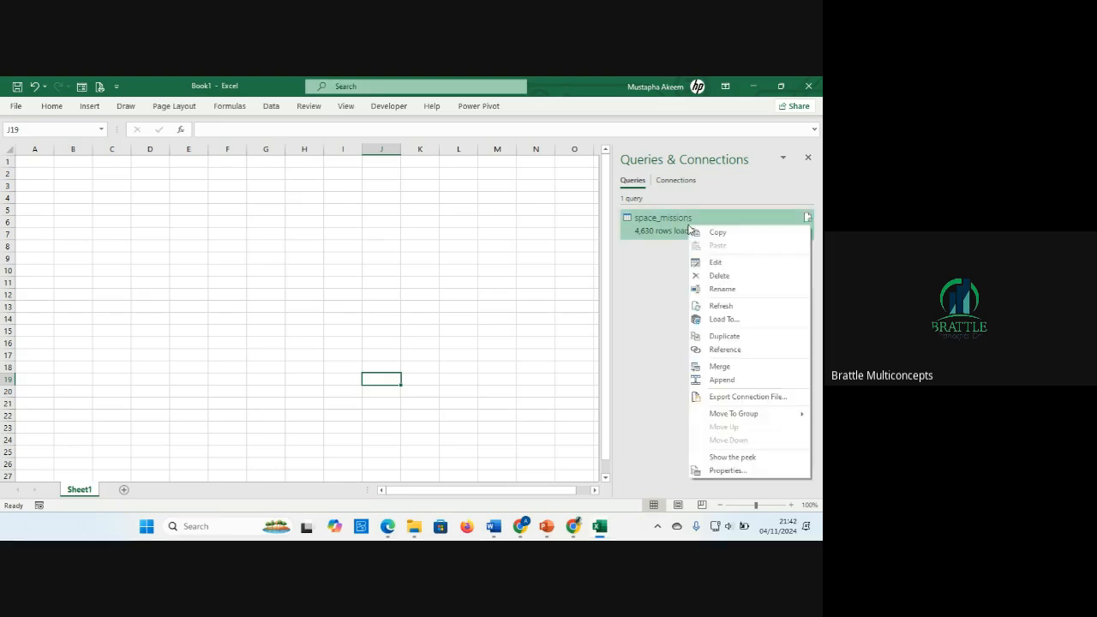
pyautogui.click(717, 262)
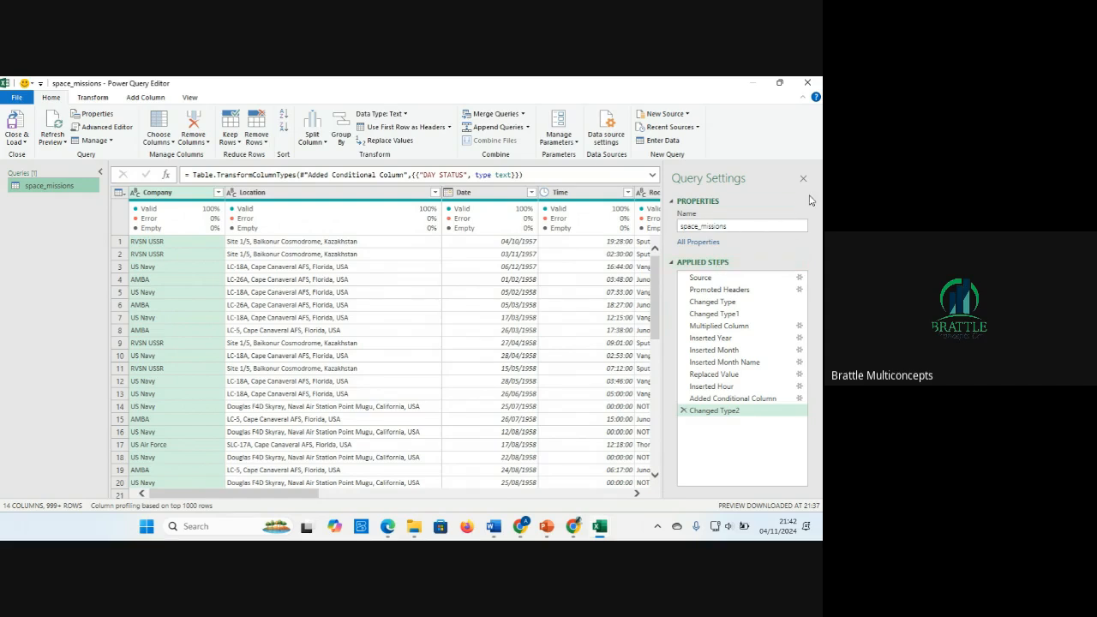
pyautogui.click(807, 83)
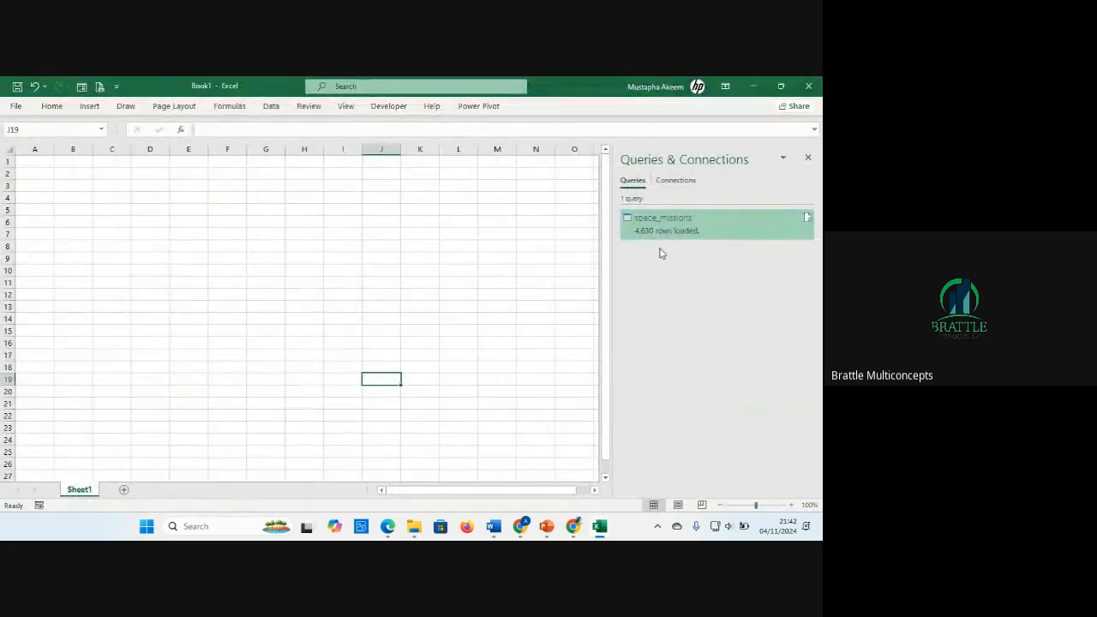
pyautogui.click(808, 160)
pyautogui.click(502, 257)
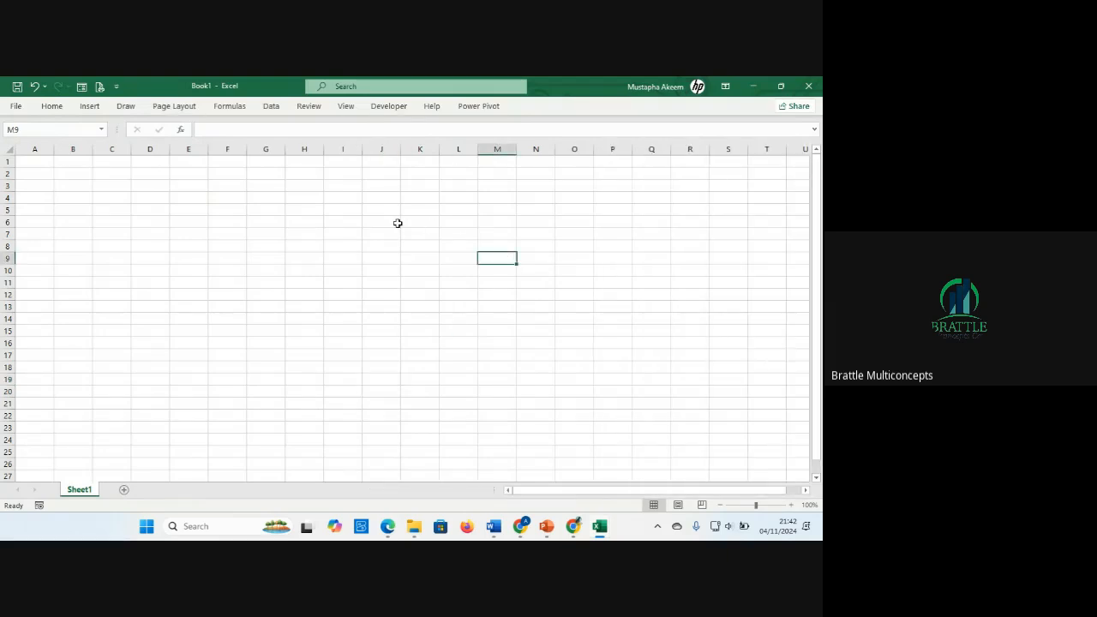
pyautogui.click(271, 236)
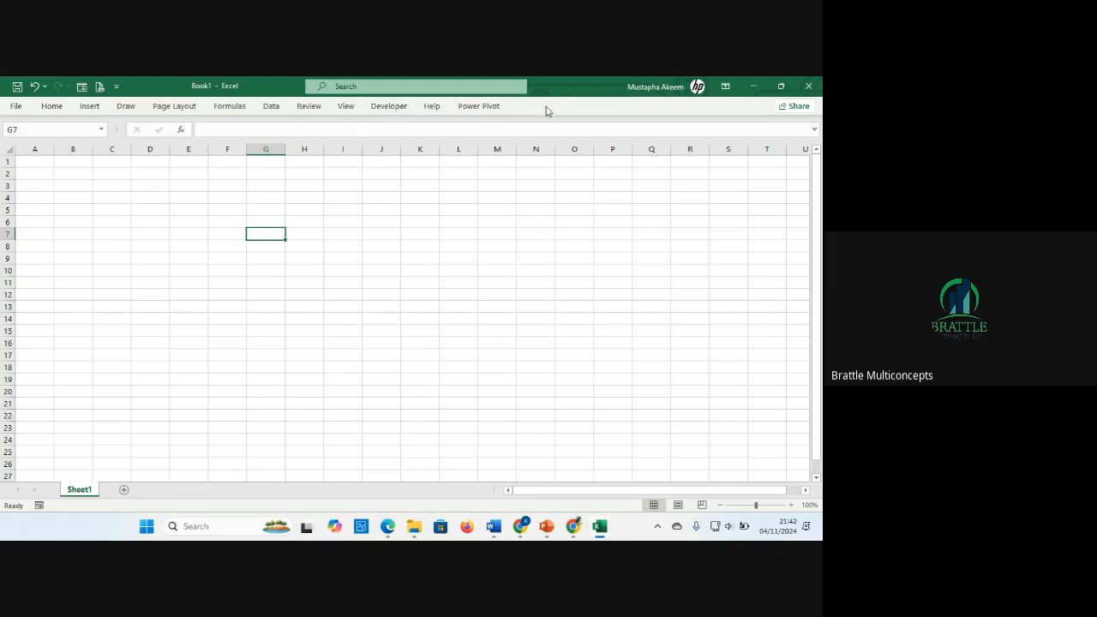
pyautogui.click(17, 107)
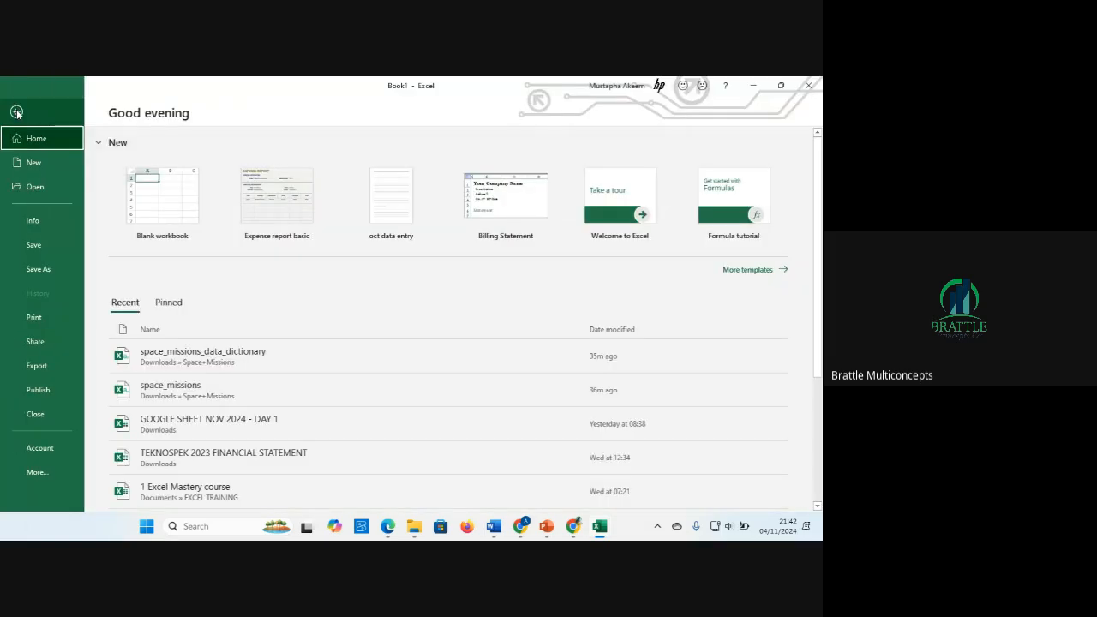
pyautogui.click(38, 476)
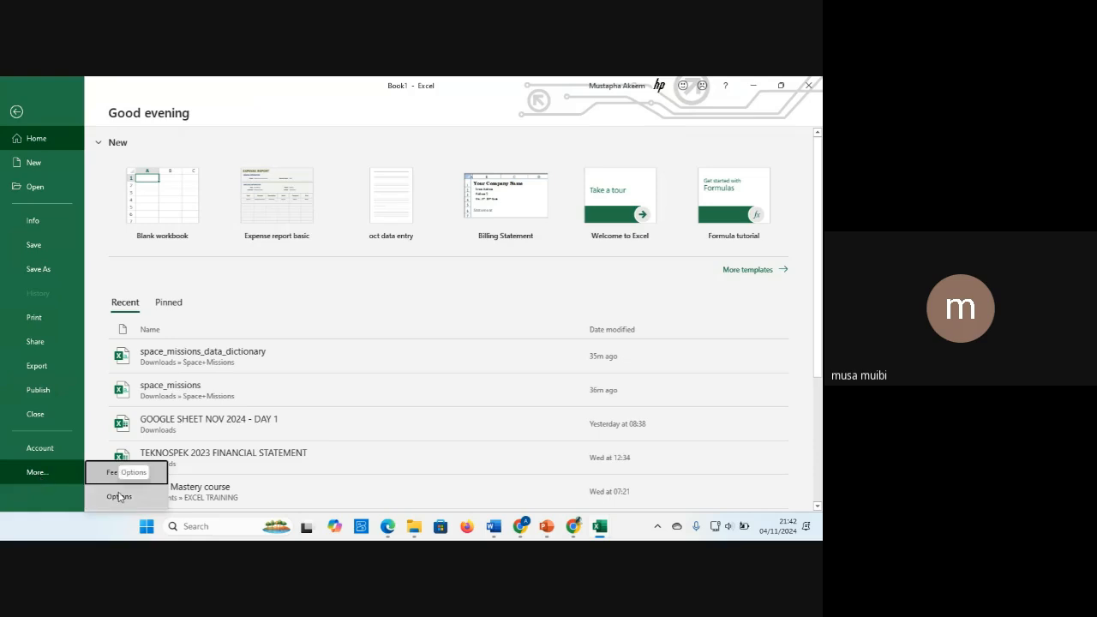
pyautogui.click(17, 113)
pyautogui.click(199, 296)
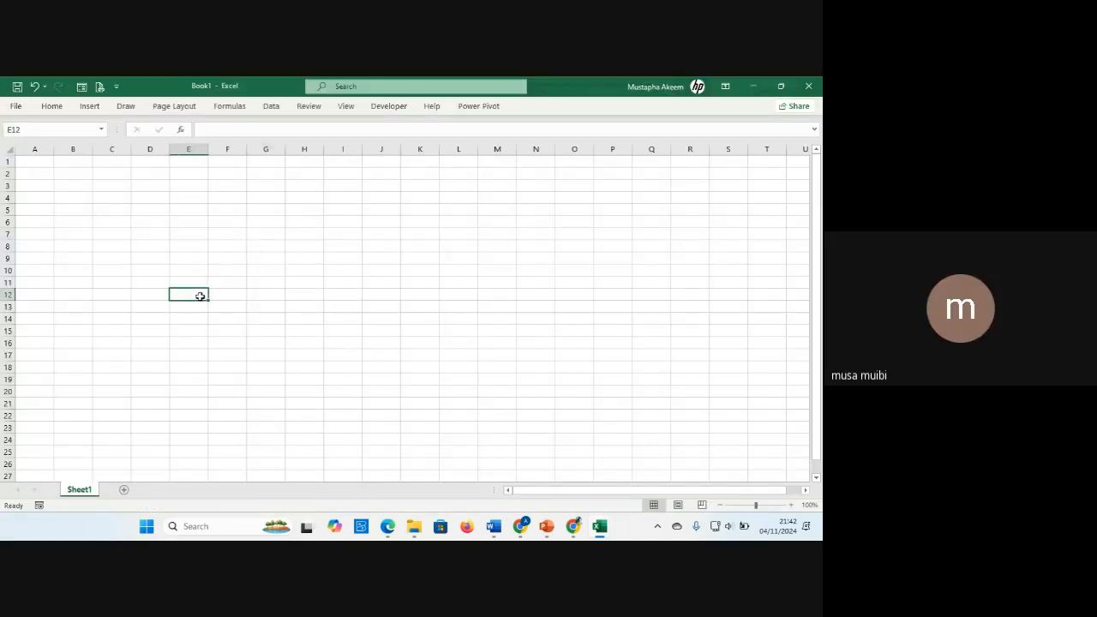
pyautogui.click(271, 107)
pyautogui.click(282, 232)
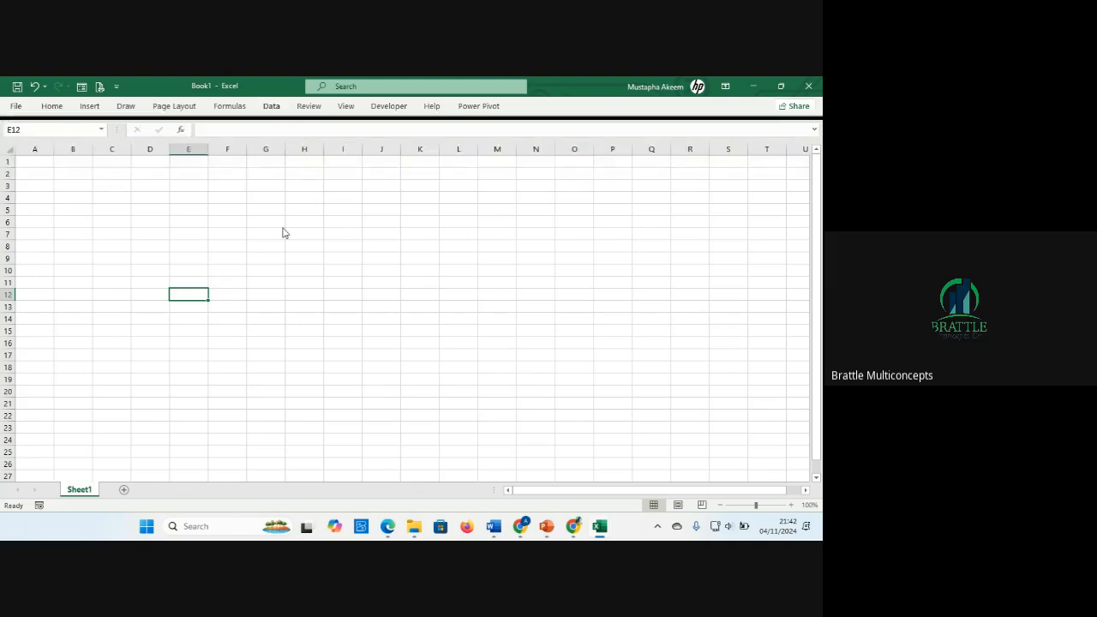
pyautogui.click(383, 210)
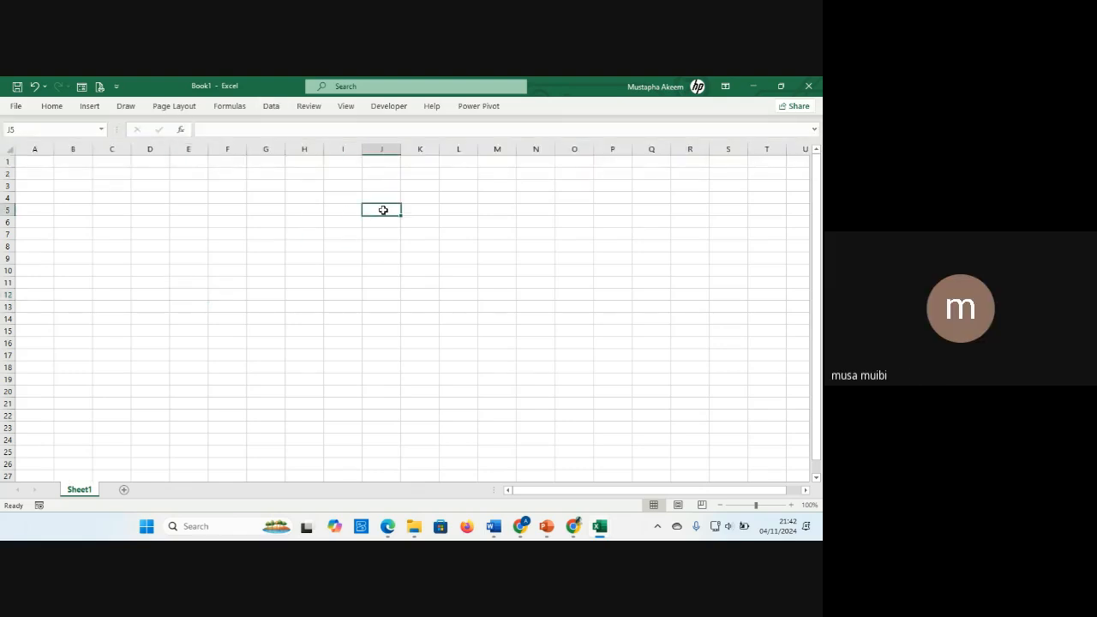
# Step: Open space_missions for editing again, check its Close & Load choices, and return to the worksheet without the query list
pyautogui.click(271, 107)
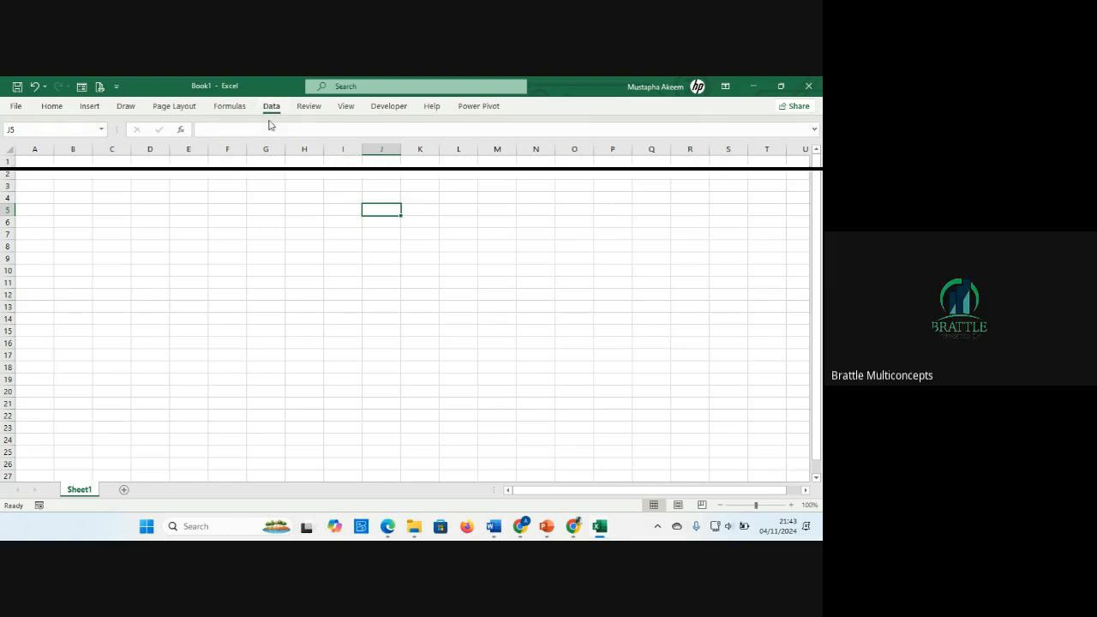
pyautogui.click(259, 126)
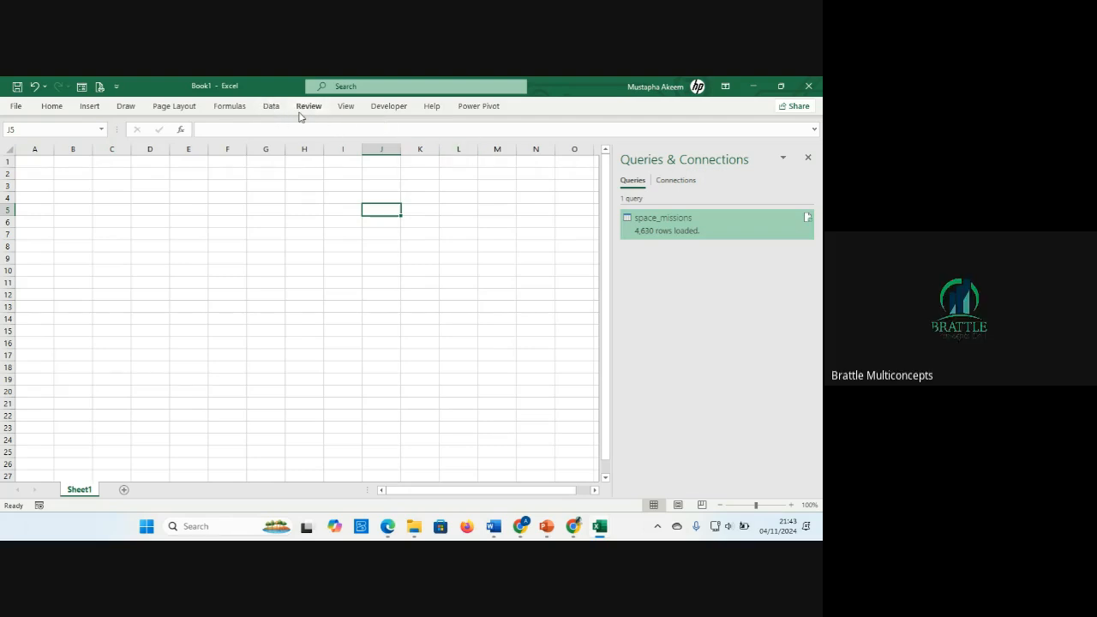
pyautogui.rightClick(734, 236)
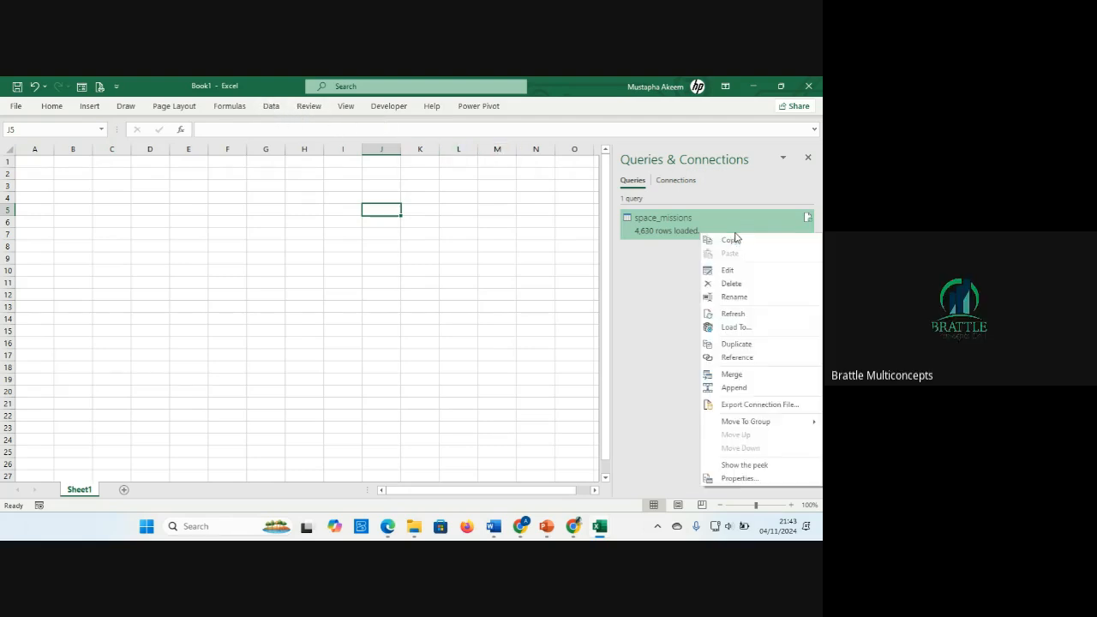
pyautogui.click(742, 271)
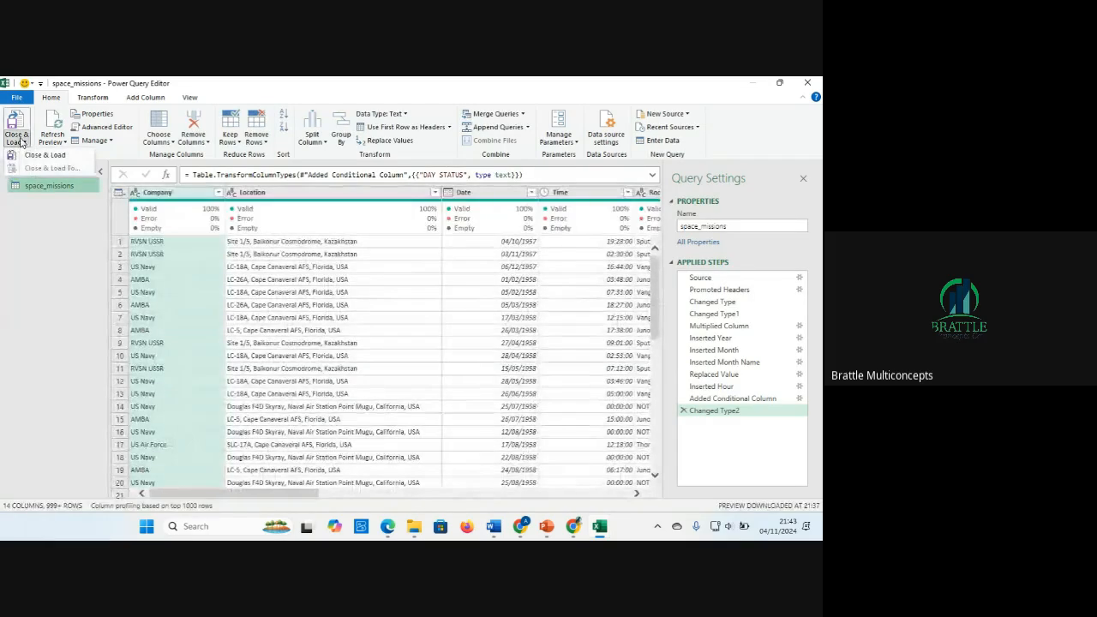
pyautogui.click(19, 141)
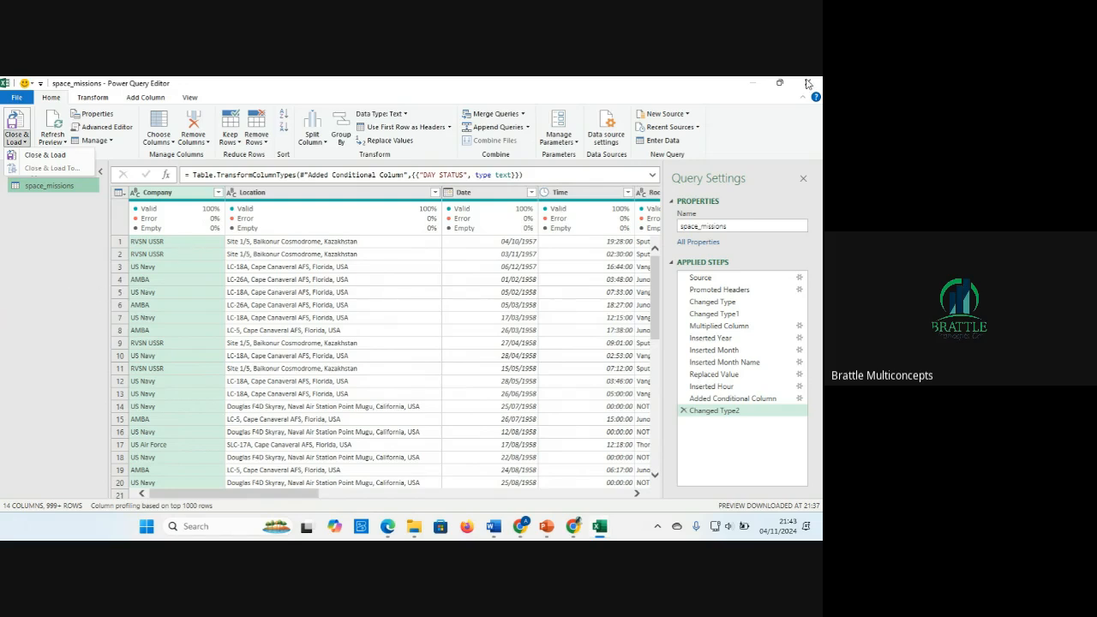
pyautogui.click(808, 84)
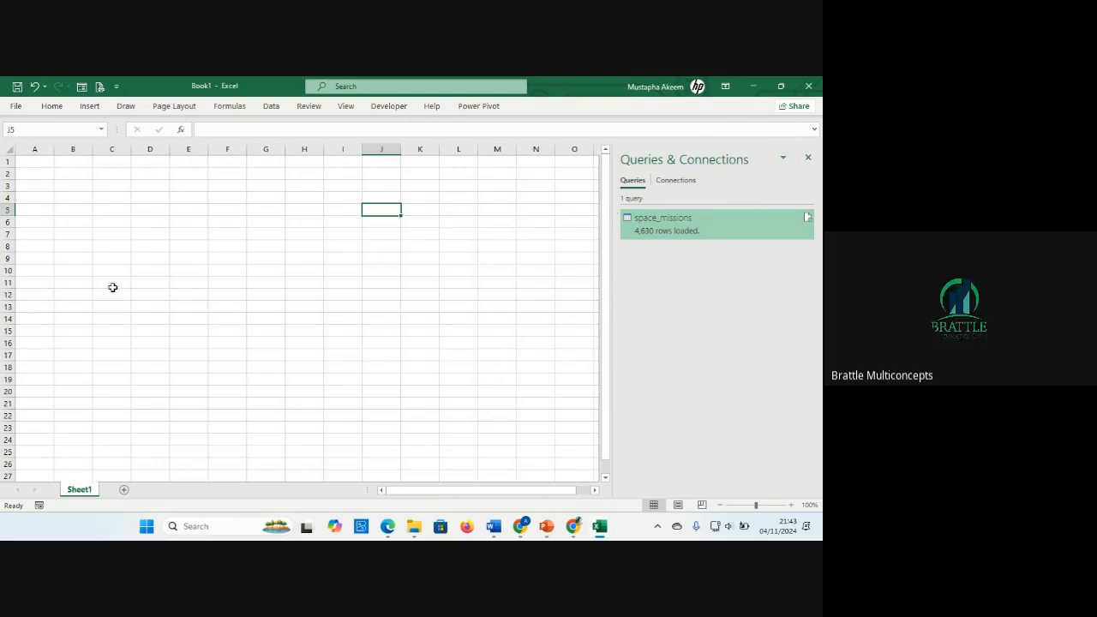
pyautogui.click(807, 157)
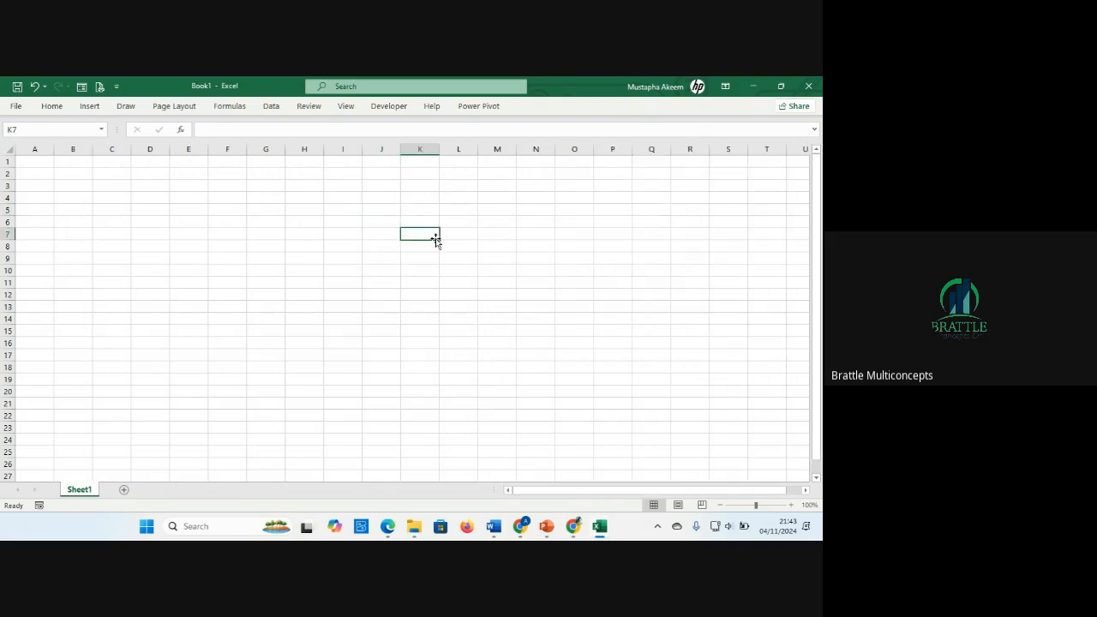
pyautogui.click(138, 279)
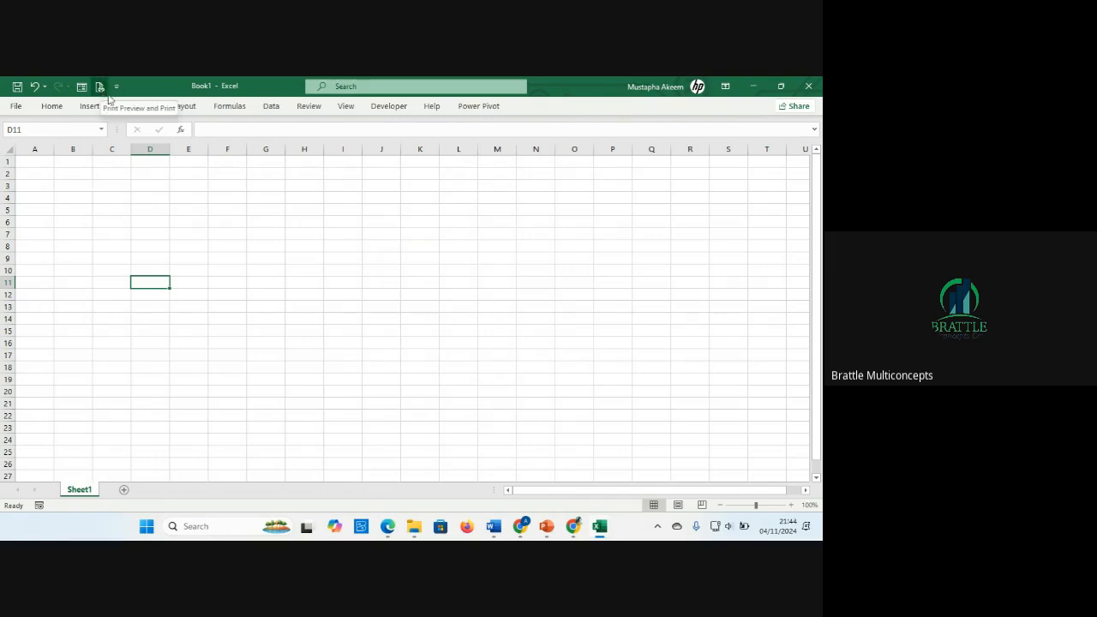
# Step: Open the Excel Options dialog
pyautogui.click(582, 186)
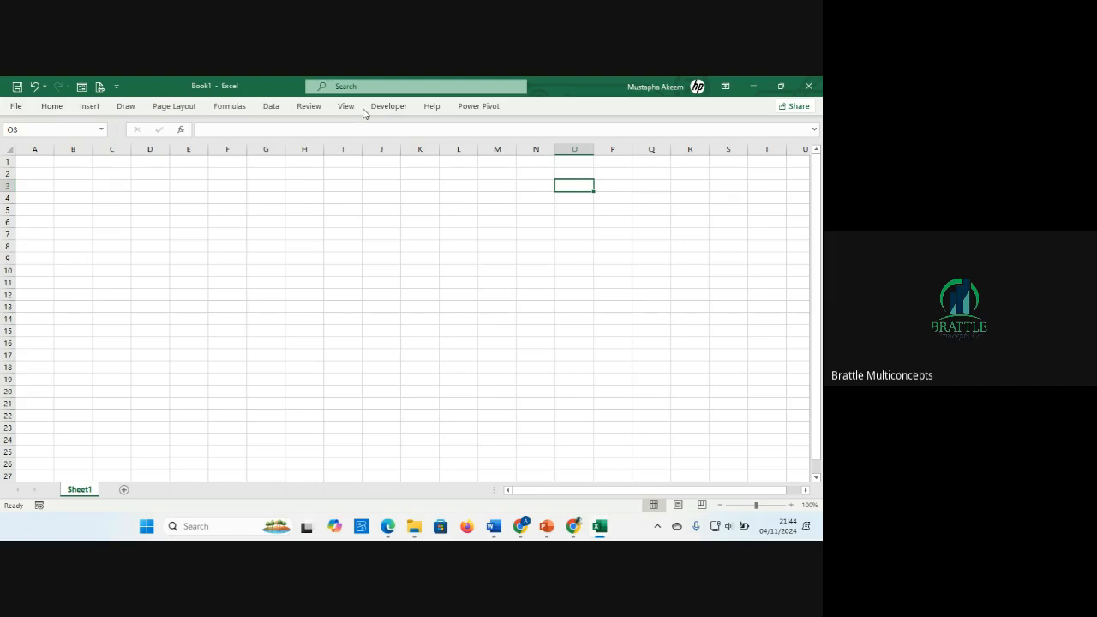
pyautogui.click(16, 106)
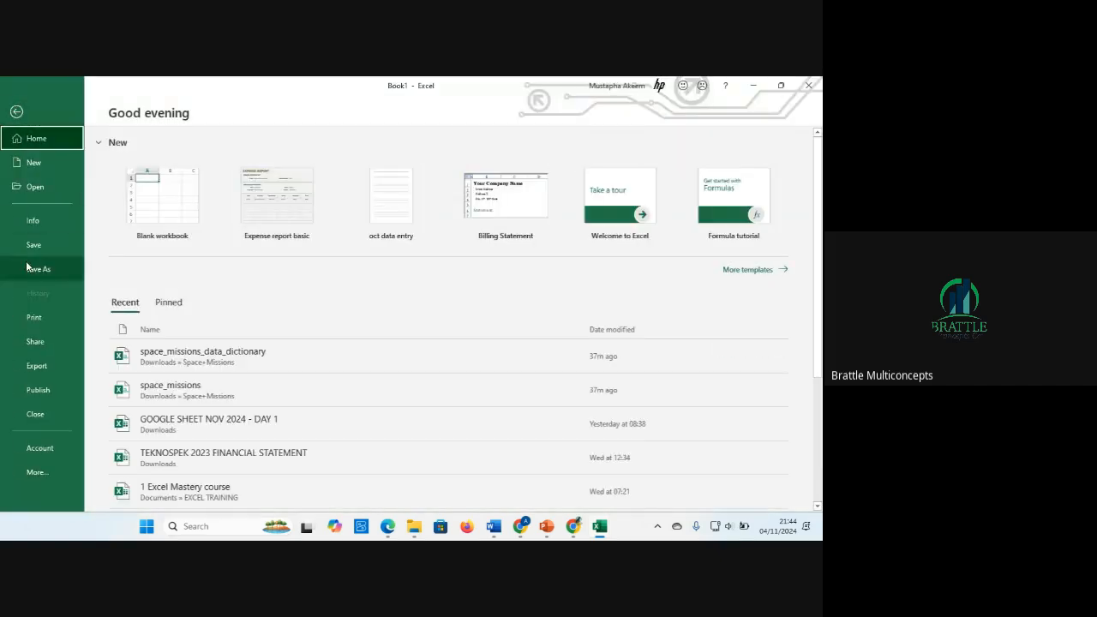
pyautogui.click(39, 481)
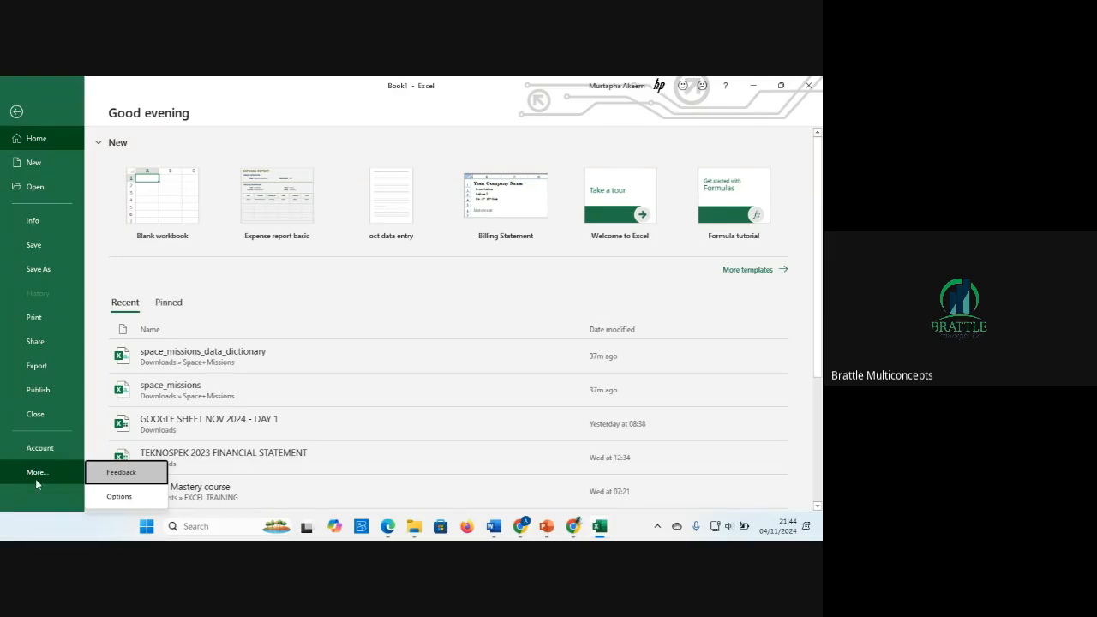
pyautogui.click(119, 496)
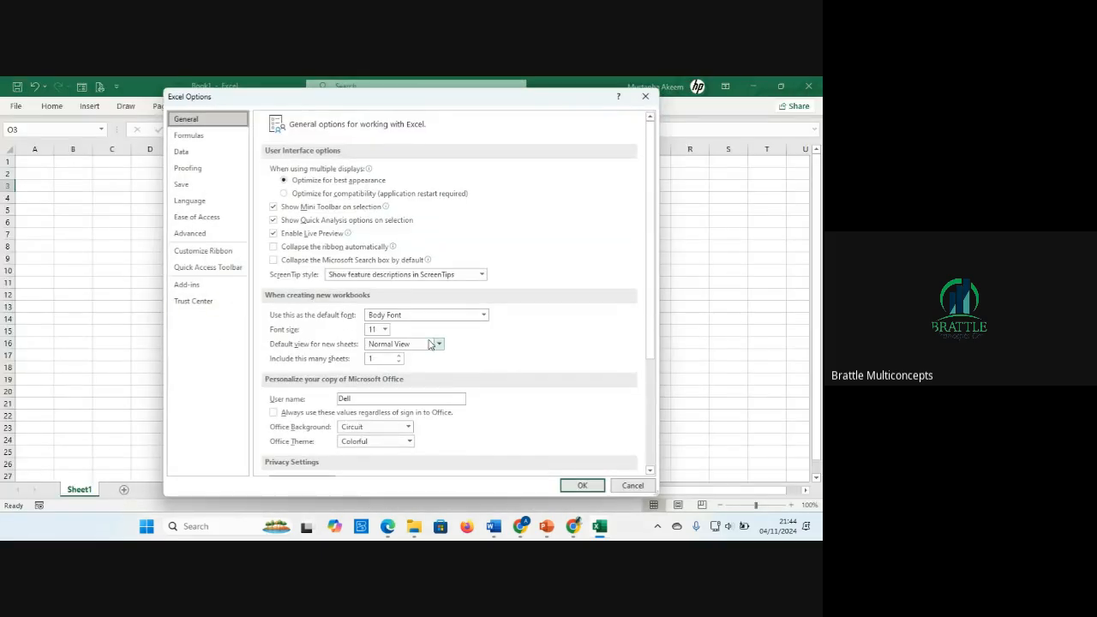
# Step: Open the COM add-ins list, mark Microsoft Power Pivot for Excel and dismiss the list without applying changes
pyautogui.click(186, 287)
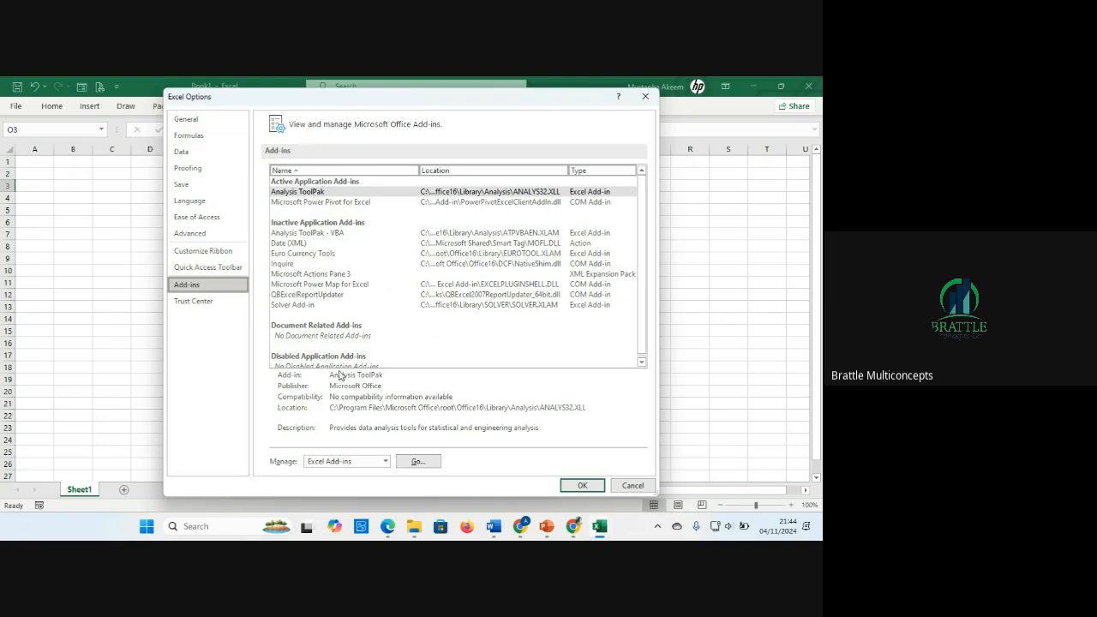
pyautogui.click(384, 462)
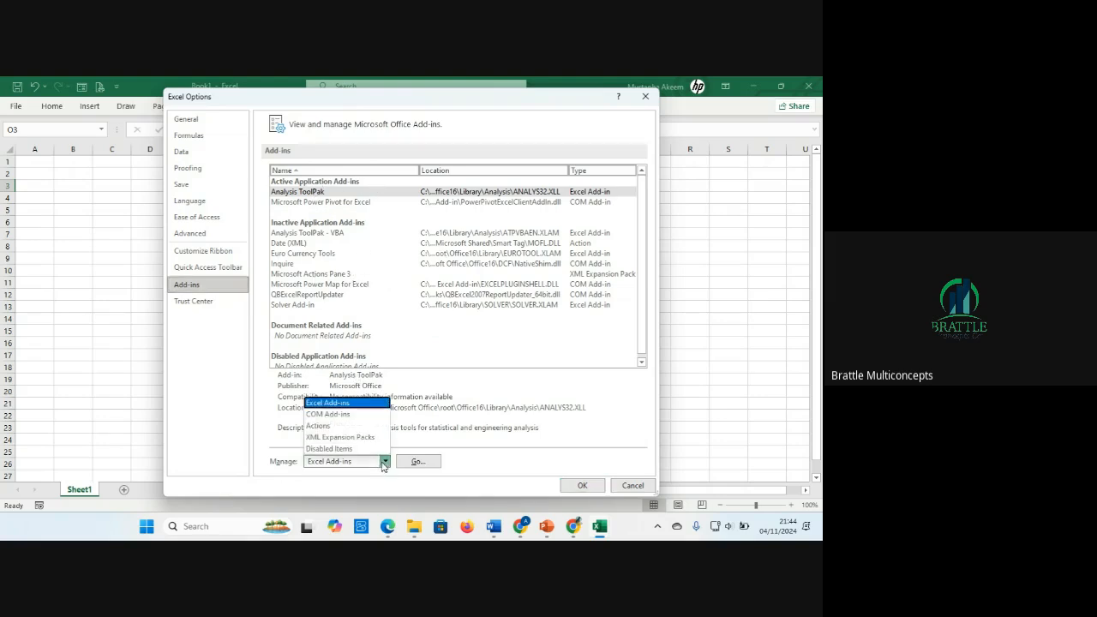
pyautogui.click(350, 415)
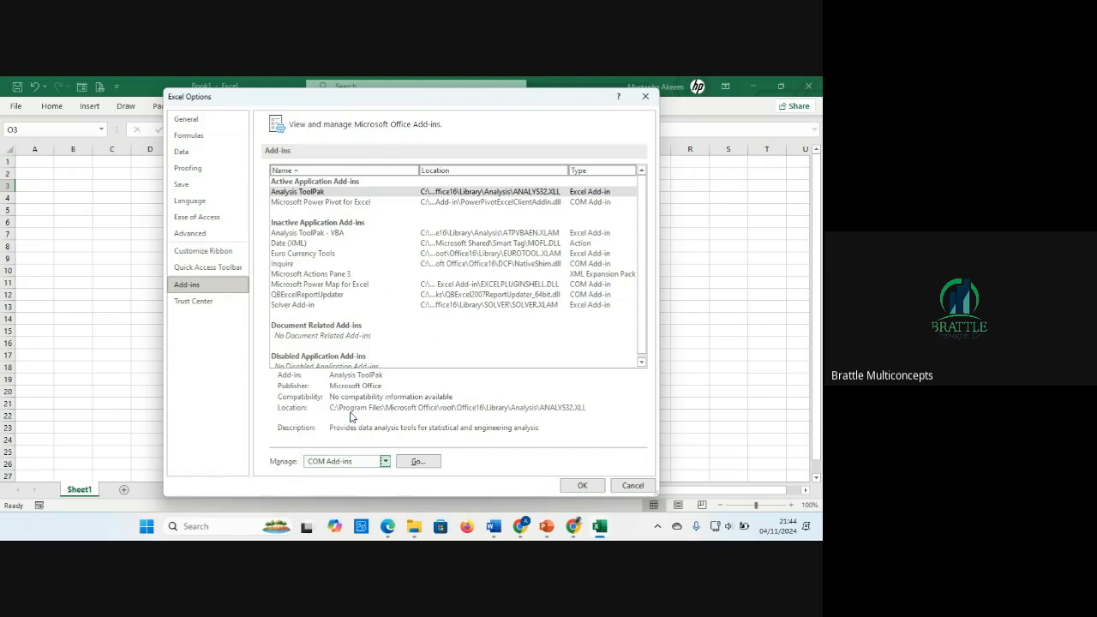
pyautogui.click(419, 466)
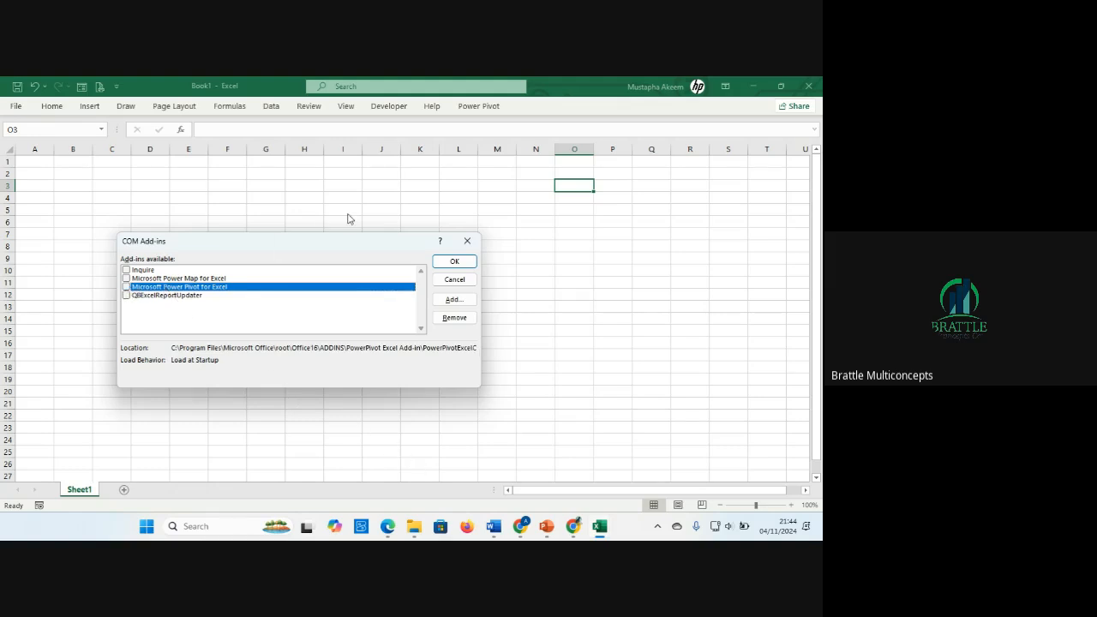
pyautogui.click(126, 287)
pyautogui.click(126, 278)
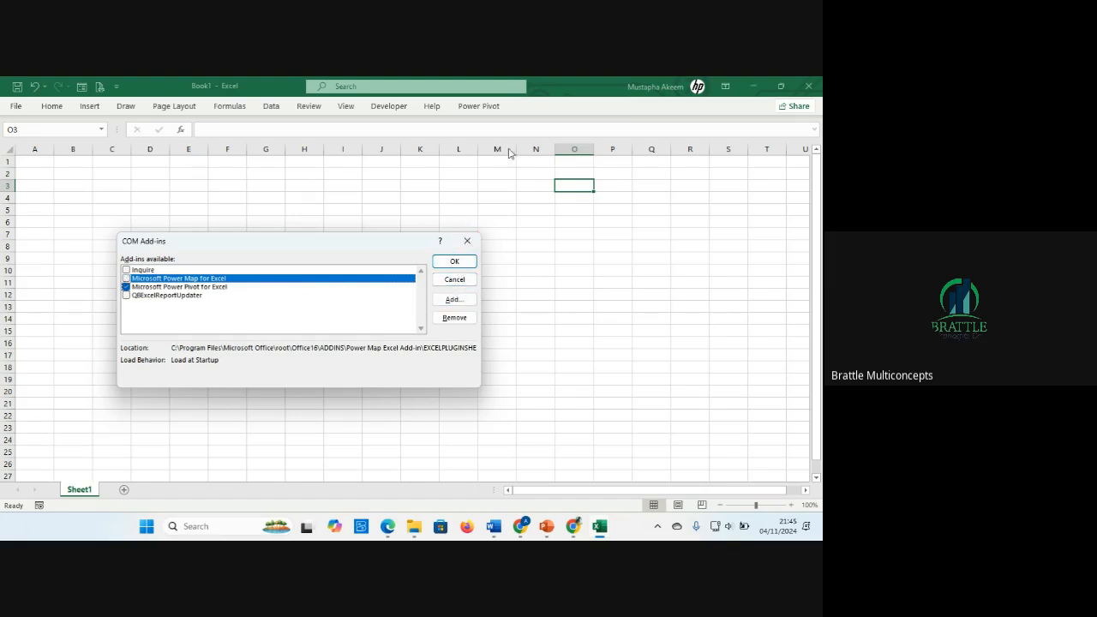
pyautogui.click(465, 241)
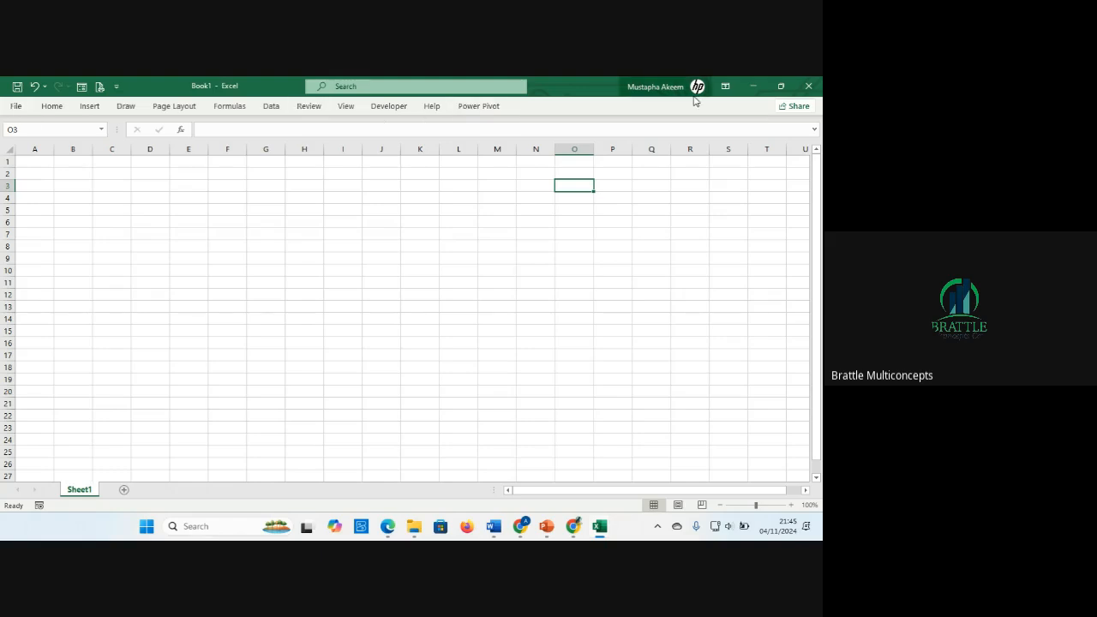
# Step: Open the Power Pivot data model and select the second calculation area cell under the Company column
pyautogui.click(484, 113)
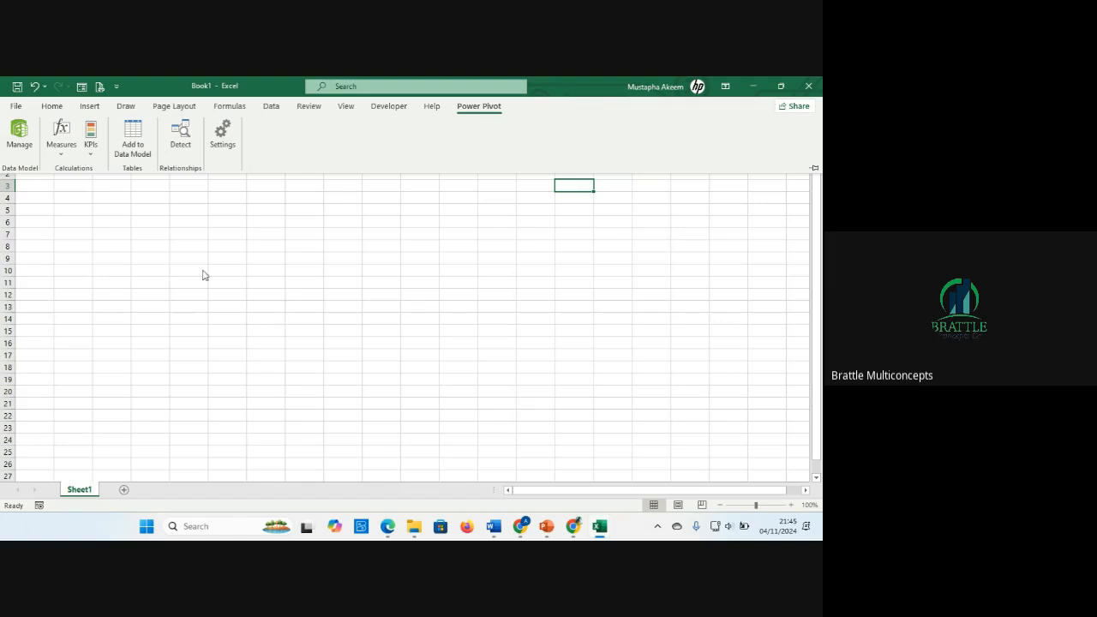
pyautogui.click(17, 138)
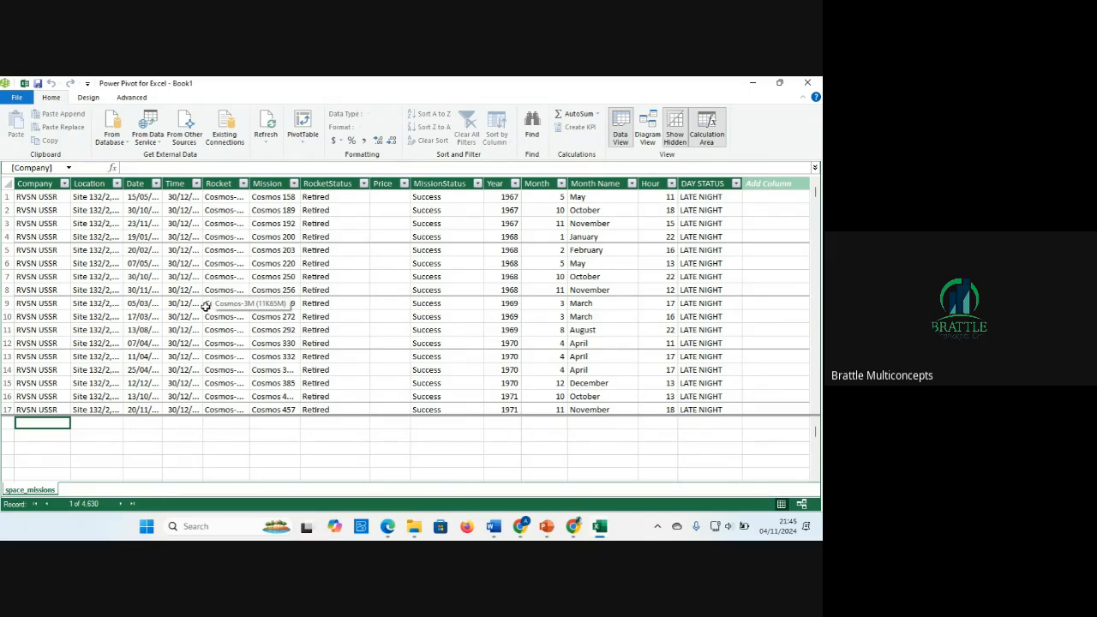
pyautogui.press('Down')
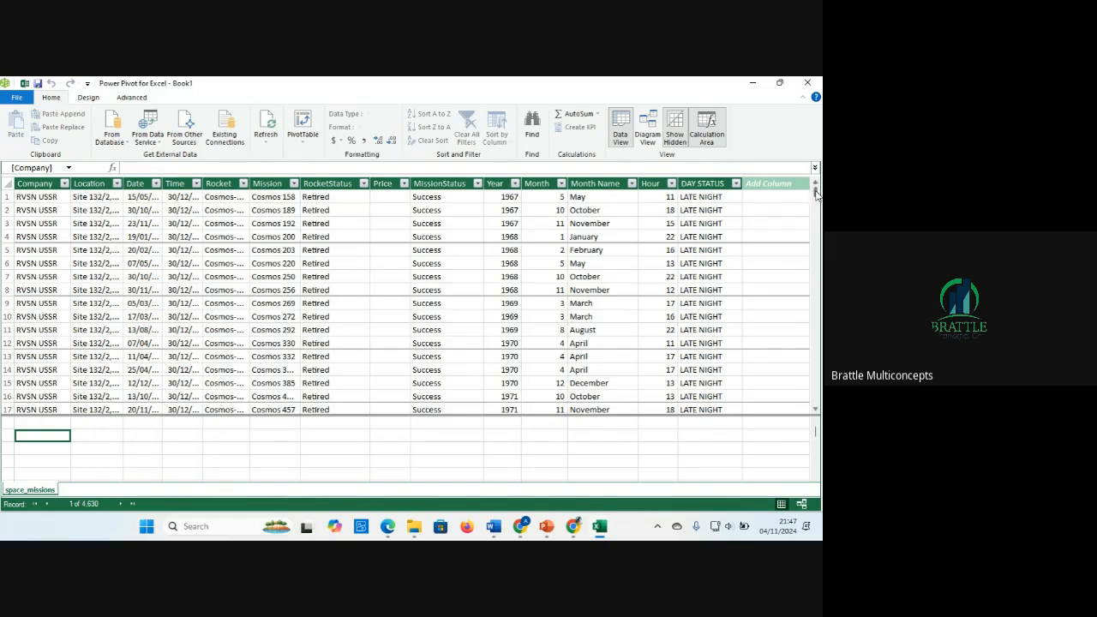
pyautogui.moveTo(815, 194)
pyautogui.mouseDown()
pyautogui.moveTo(815, 279)
pyautogui.moveTo(814, 189)
pyautogui.mouseUp()
# Step: Start the measure Total Mission:=COUNTROWS(space in the selected calculation area cell under Company
pyautogui.write('T')
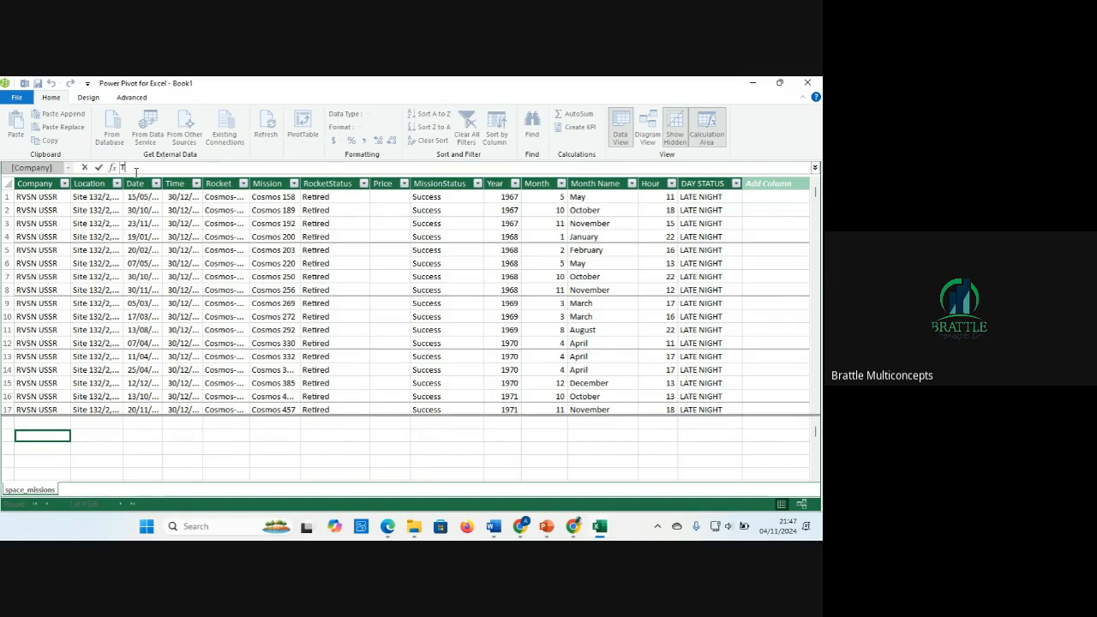
pyautogui.write('otal Mission')
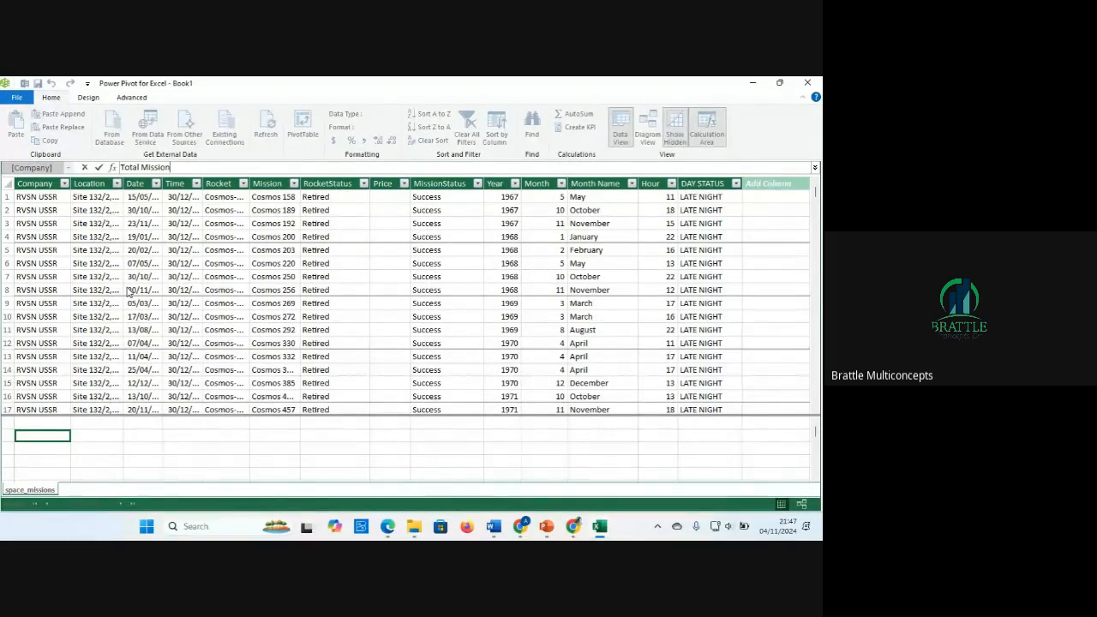
pyautogui.write(':')
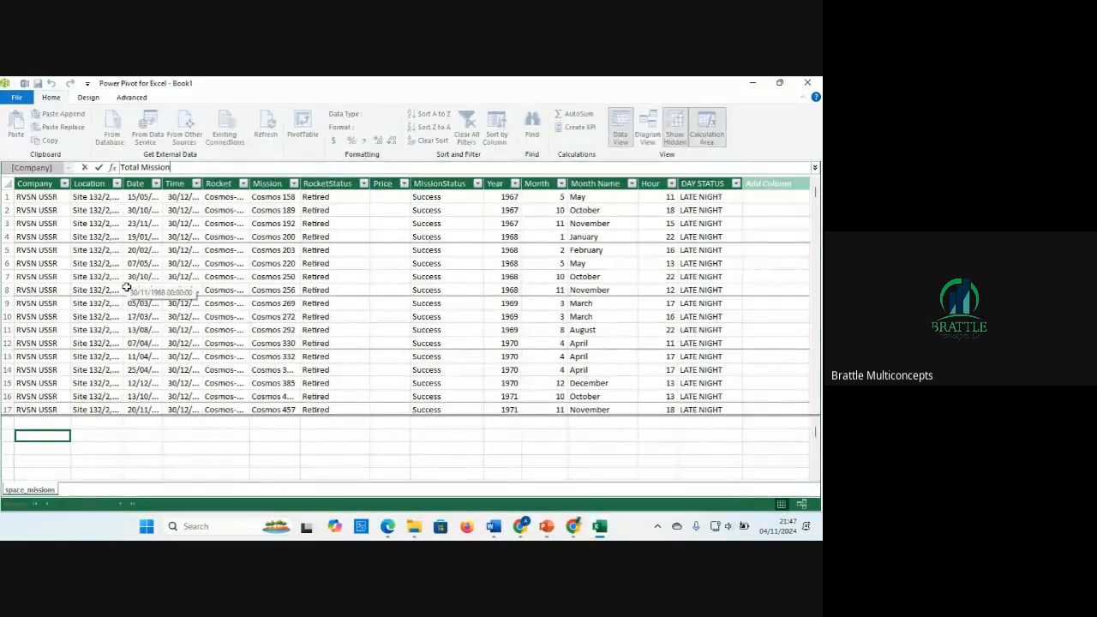
pyautogui.write('=')
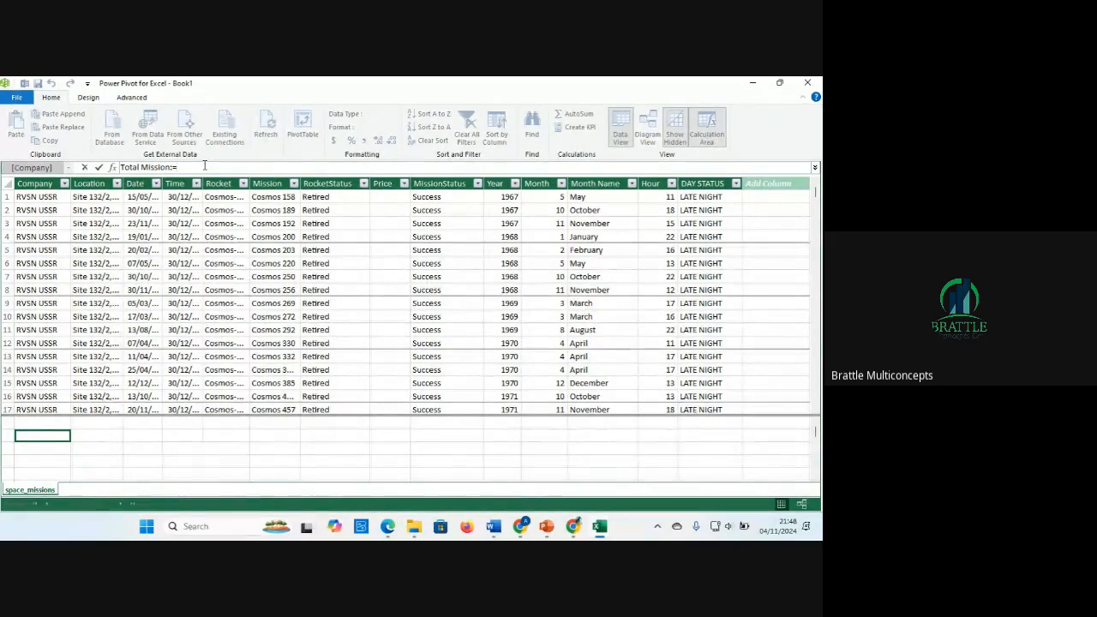
pyautogui.write('Countrows')
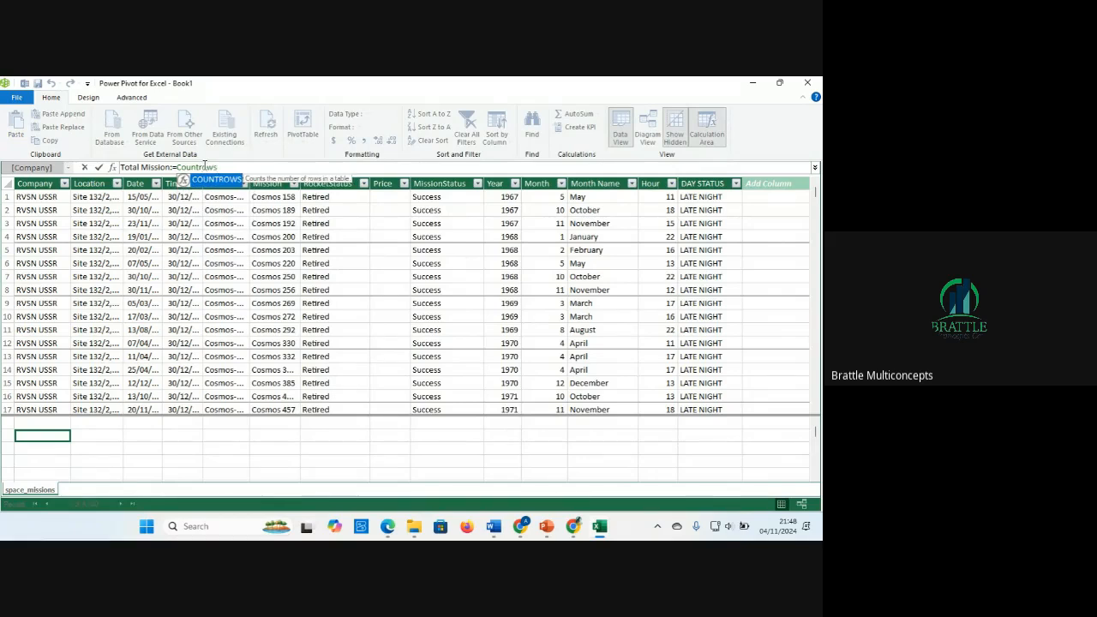
pyautogui.press('Tab')
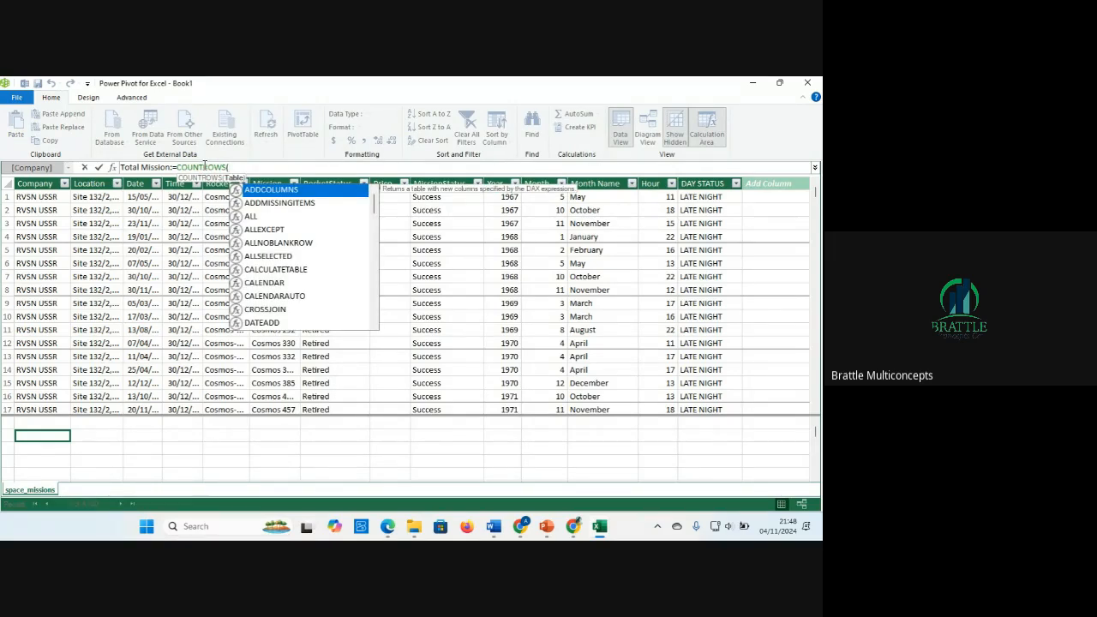
pyautogui.write('spa')
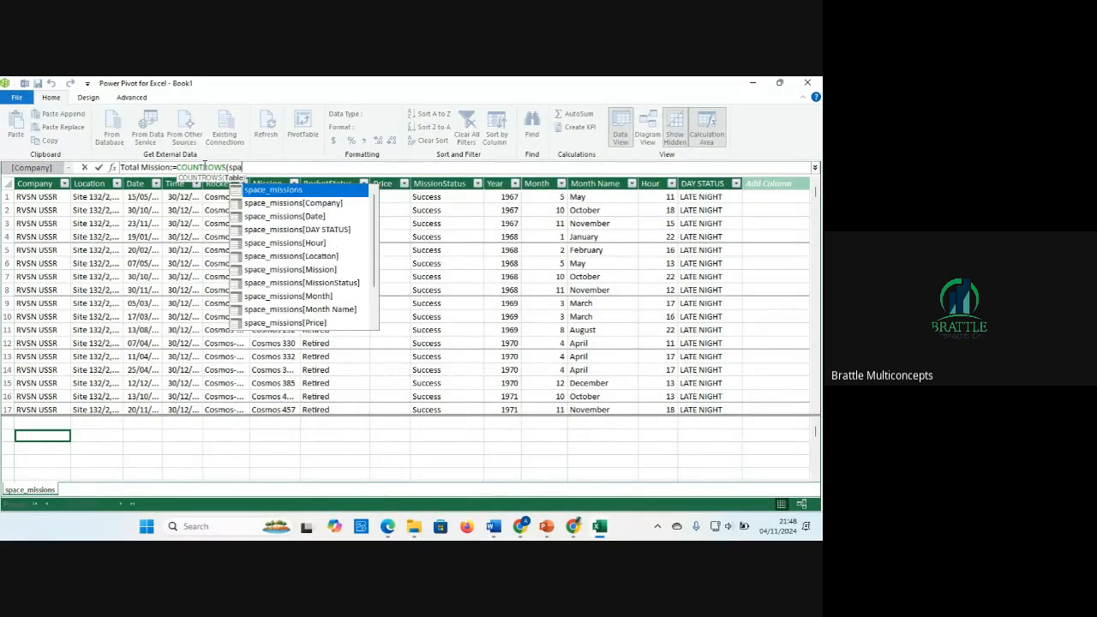
pyautogui.write('ce')
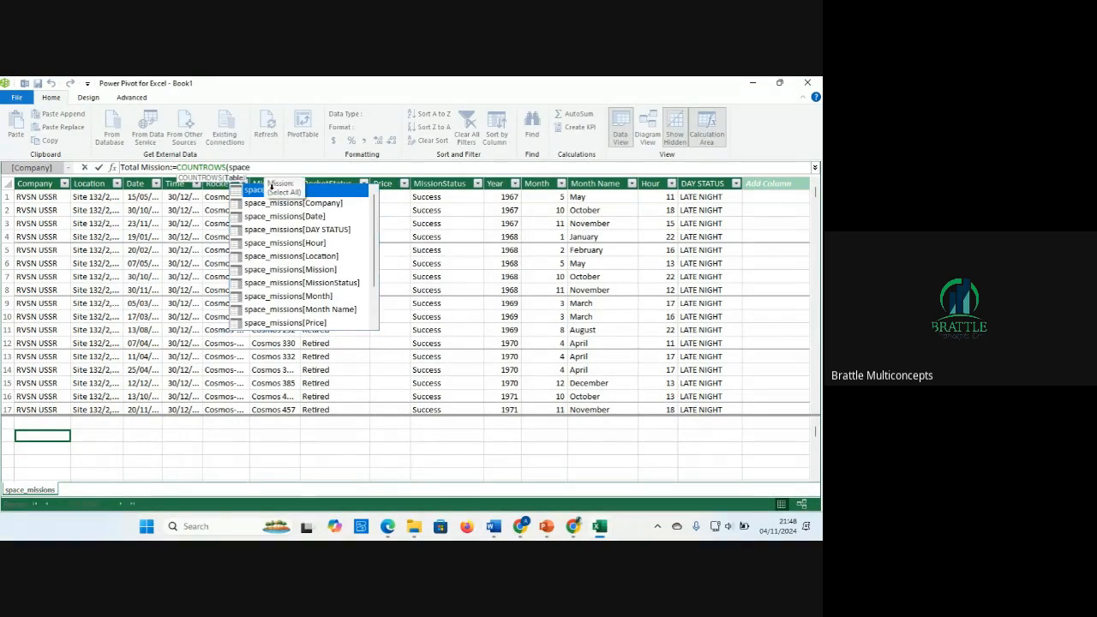
# Step: Try to commit the incomplete Total Mission formula, and try to pick space_missions as its table
pyautogui.press('Return')
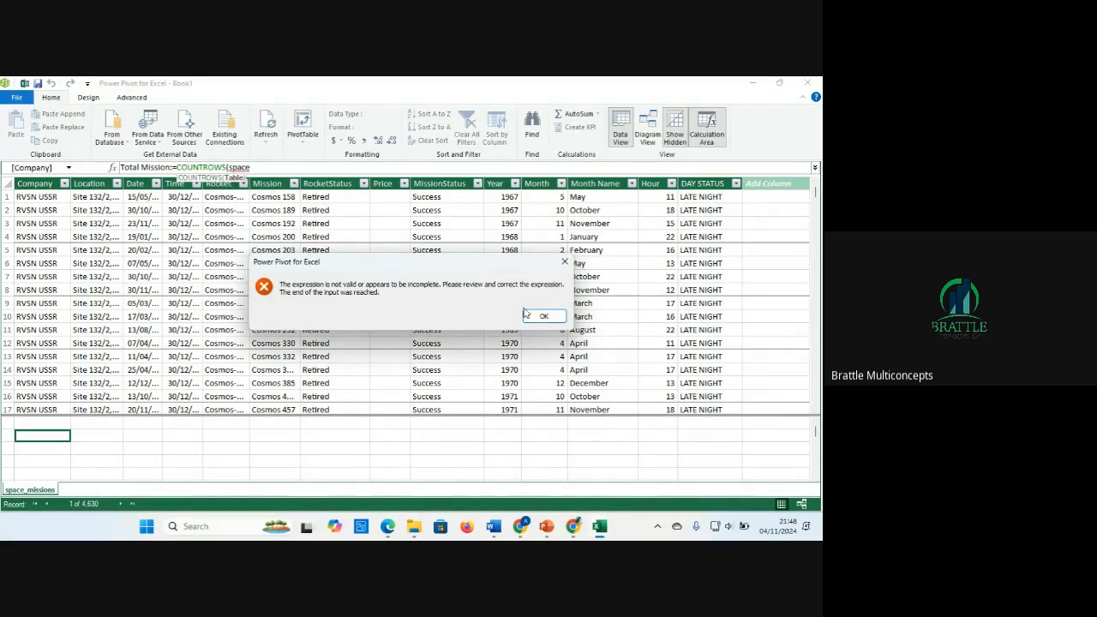
pyautogui.click(541, 317)
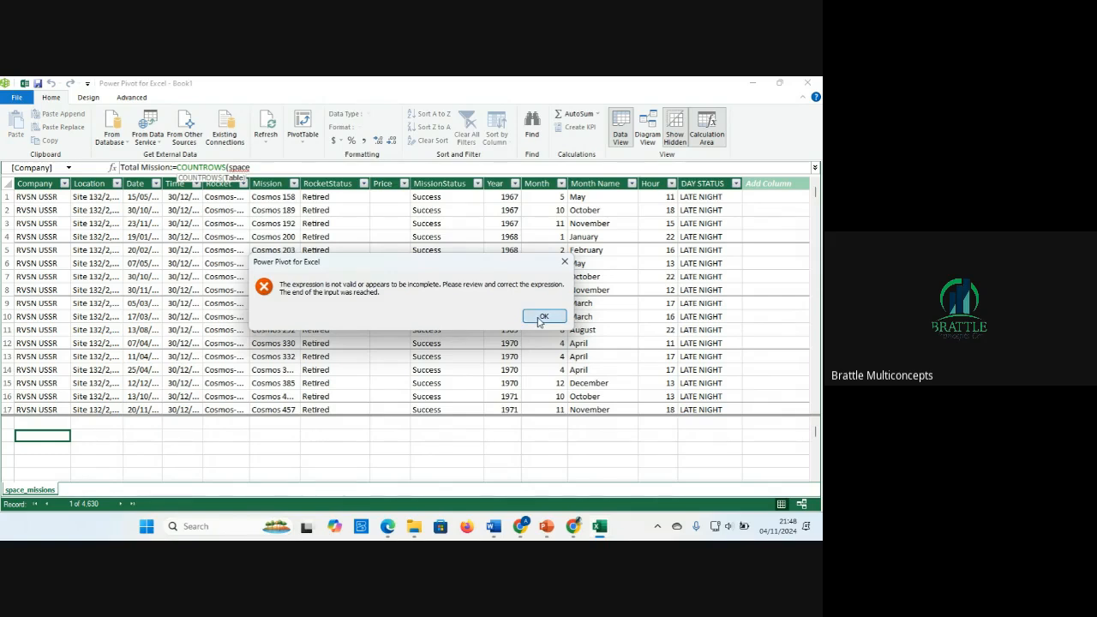
pyautogui.click(265, 166)
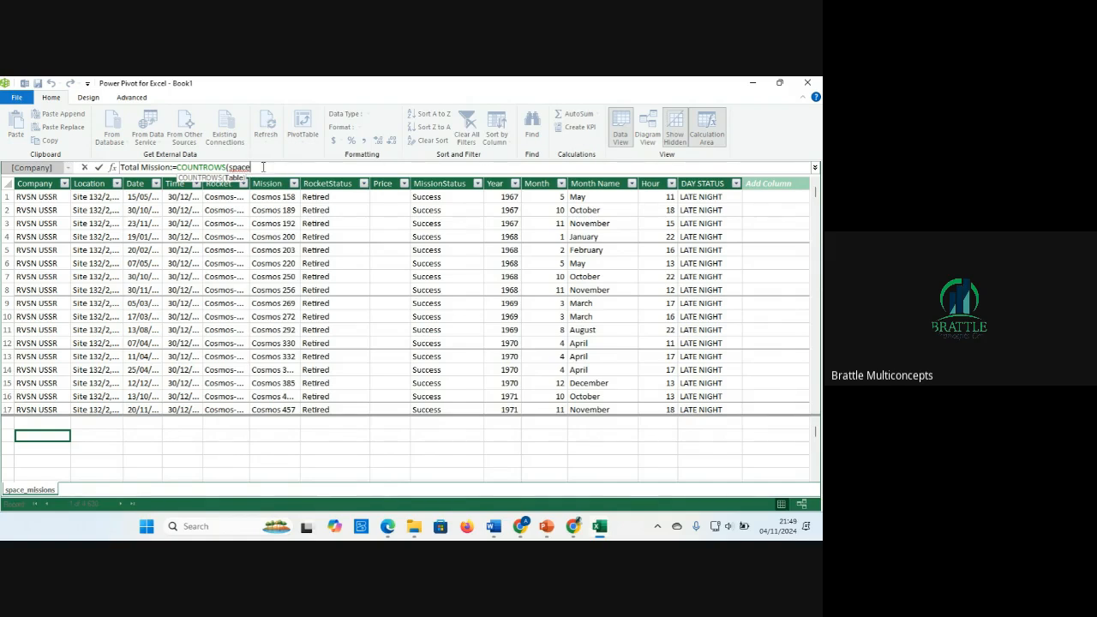
pyautogui.press('BackSpace')
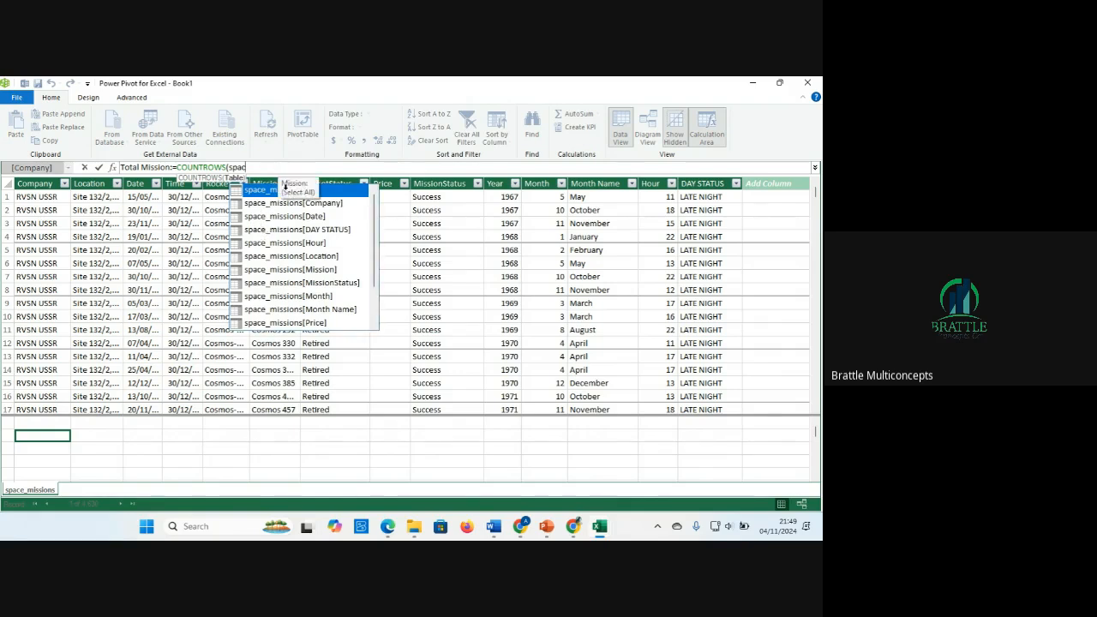
pyautogui.doubleClick(286, 193)
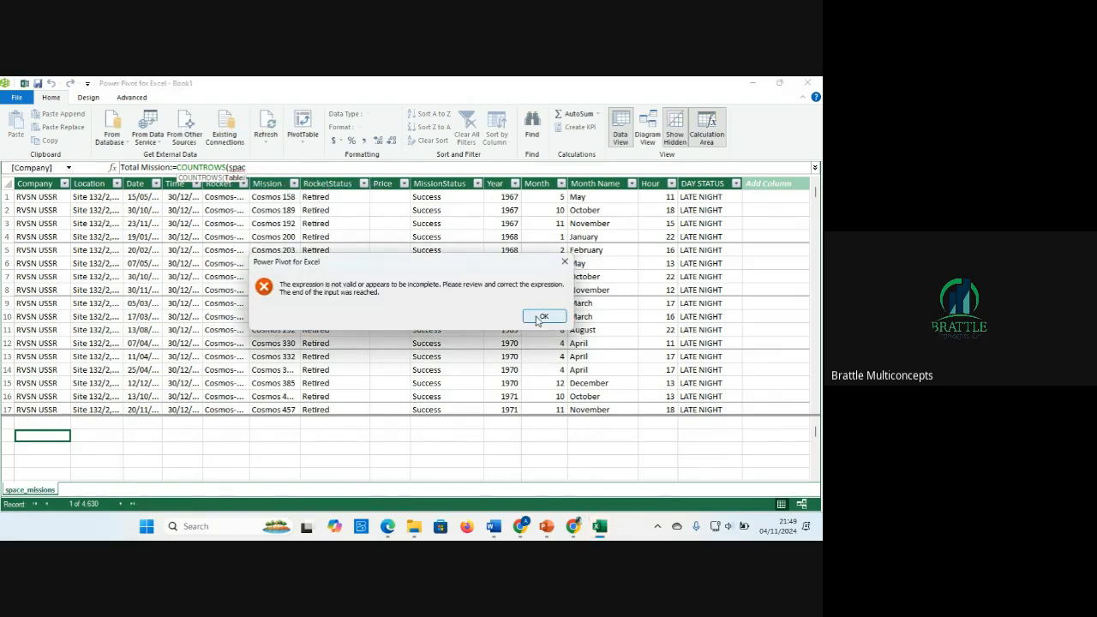
pyautogui.click(540, 318)
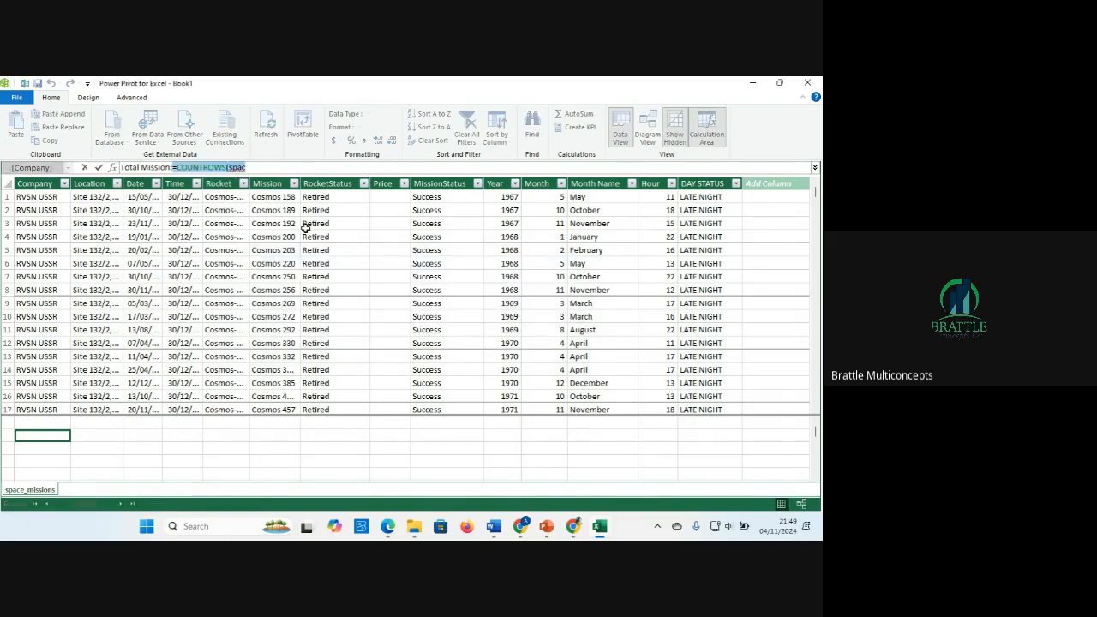
# Step: Complete the measure as Total Mission:=COUNTROWS(space_missions) and commit it
pyautogui.click(177, 167)
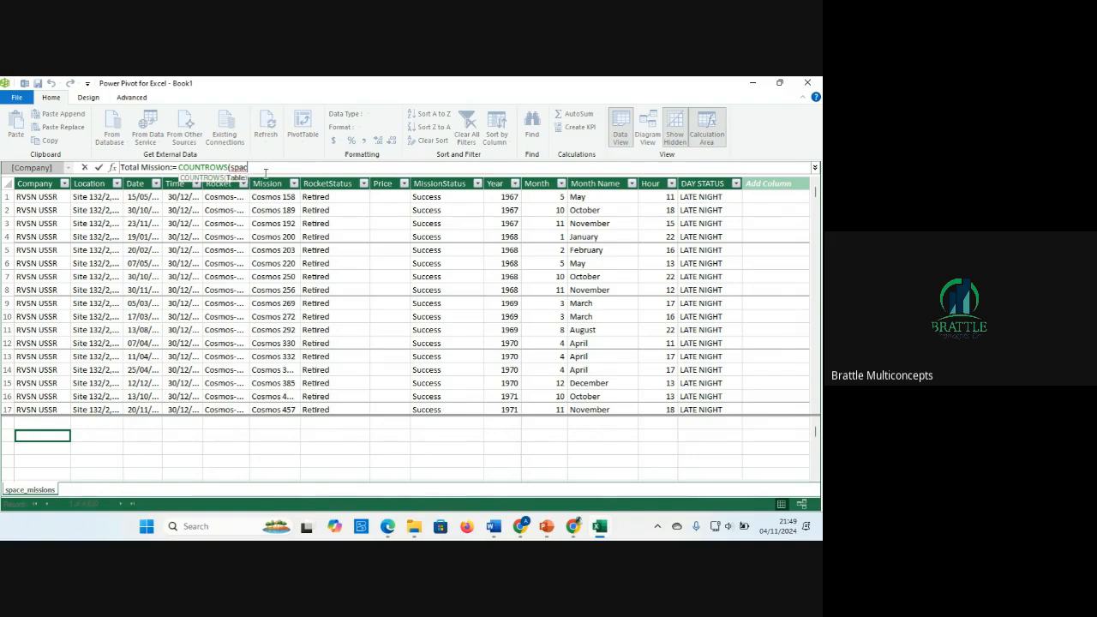
pyautogui.write('e')
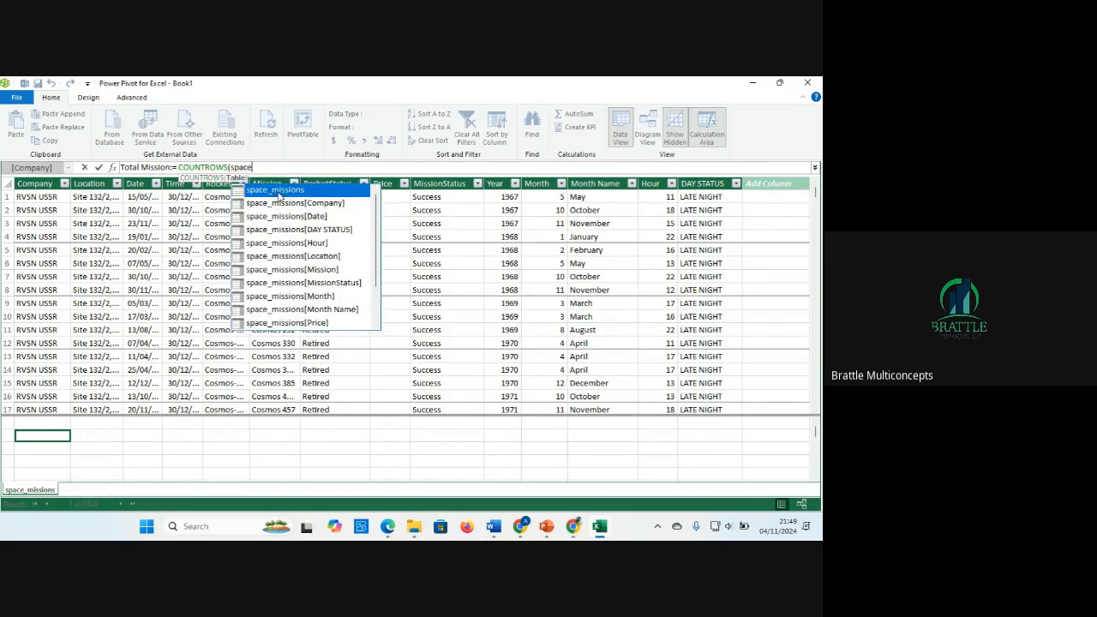
pyautogui.doubleClick(279, 197)
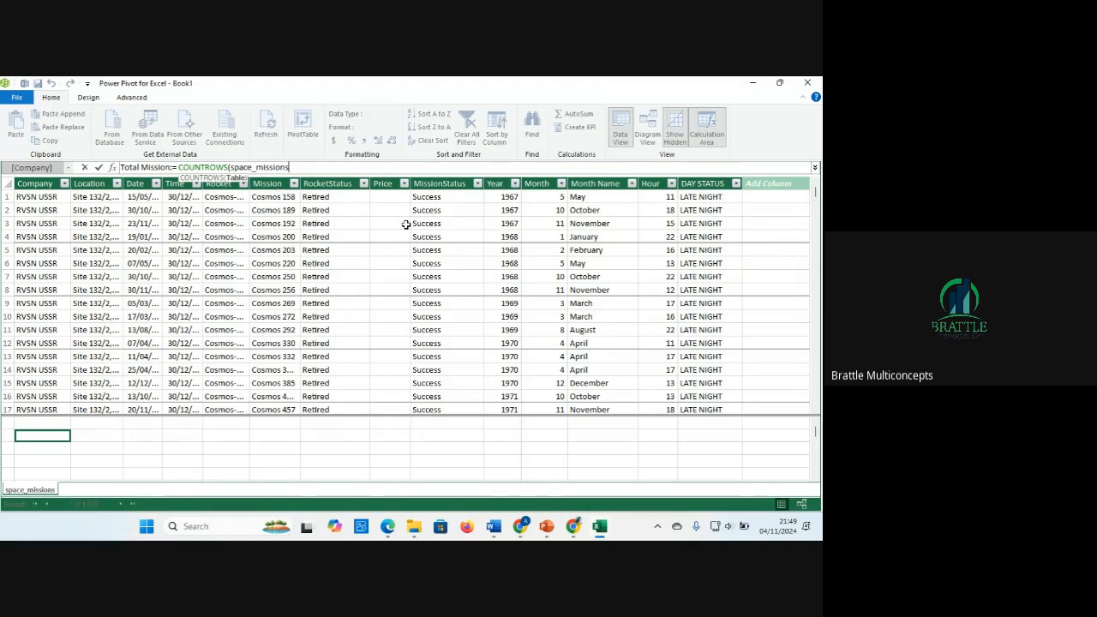
pyautogui.write(')')
pyautogui.press('Return')
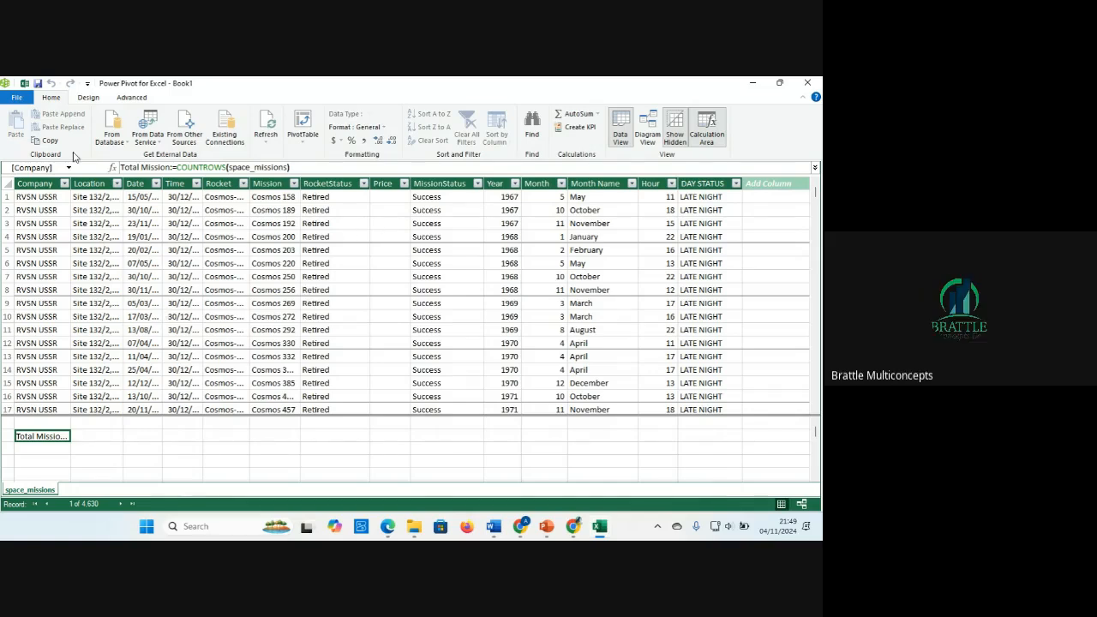
# Step: Widen the Company column enough to fit the full Total Mission measure, and select the cell under Date in the same row
pyautogui.moveTo(74, 182); pyautogui.dragTo(182, 184)
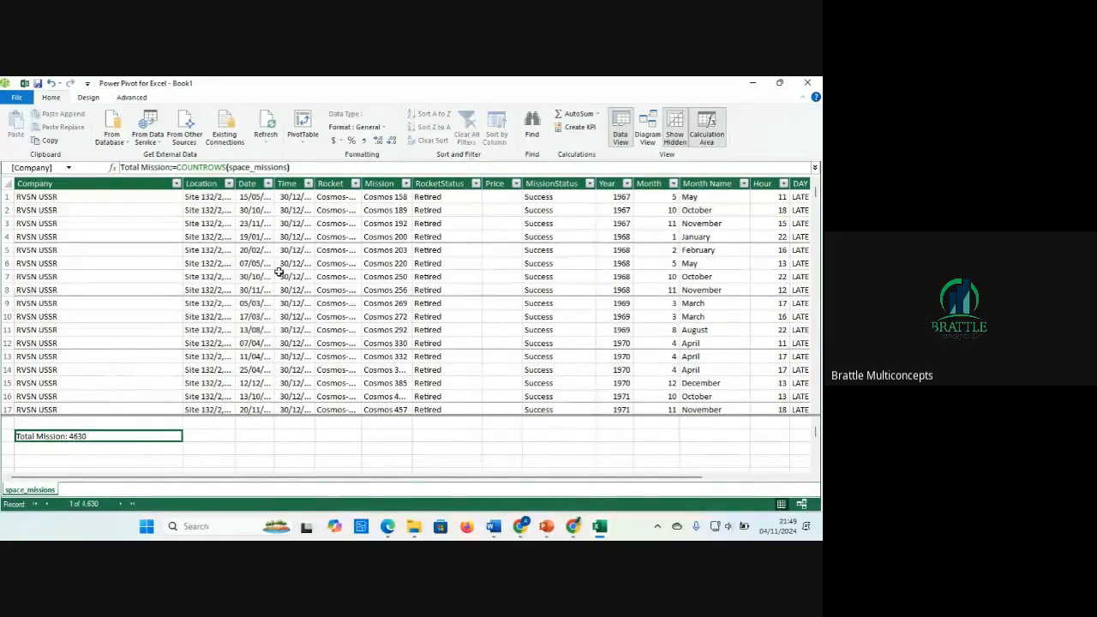
pyautogui.moveTo(182, 184); pyautogui.dragTo(118, 183)
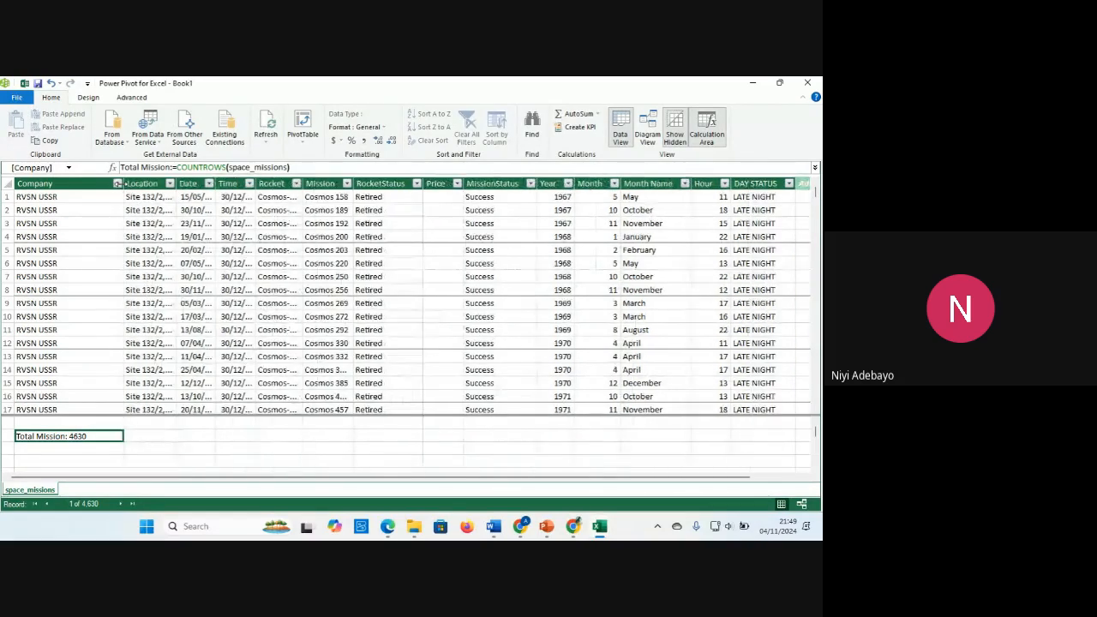
pyautogui.click(210, 437)
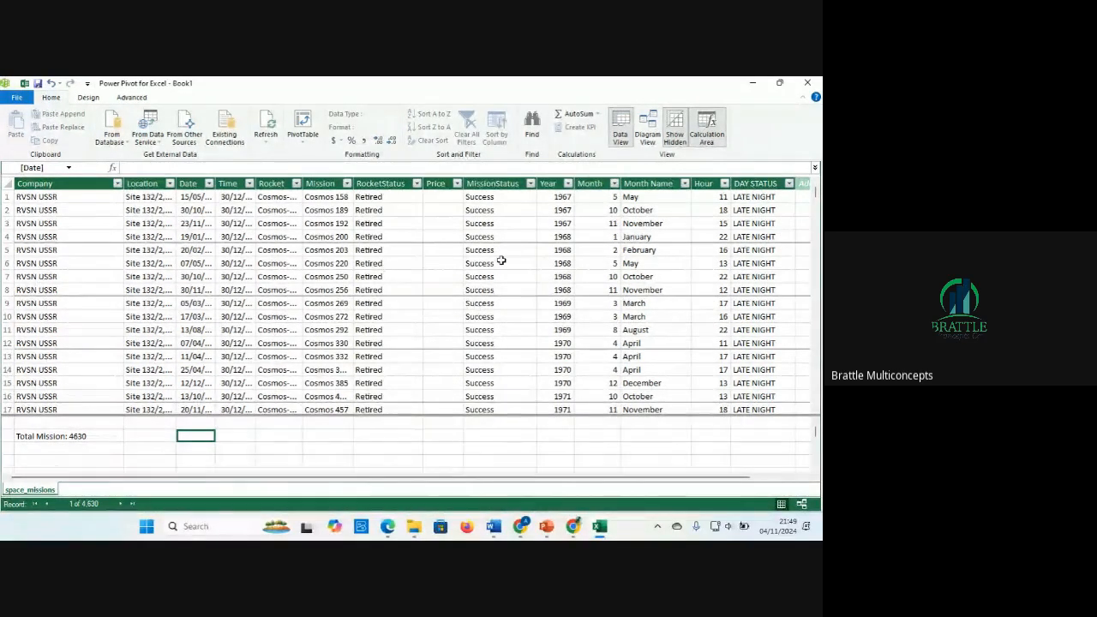
# Step: Close and reopen the Power Pivot data model to look through the space_missions rows
pyautogui.click(809, 82)
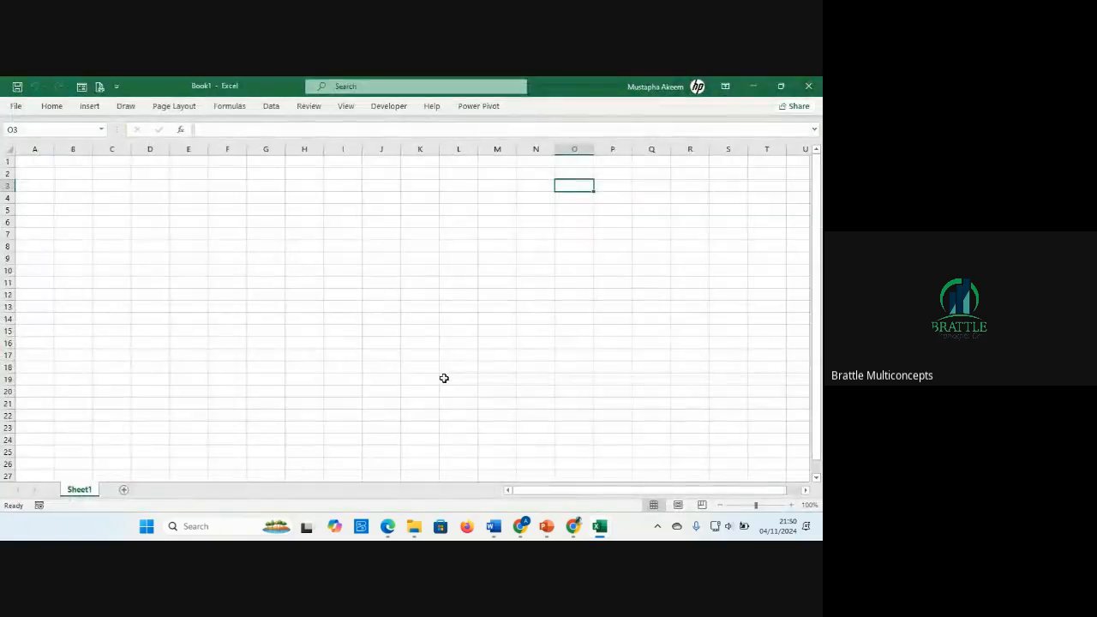
pyautogui.click(443, 330)
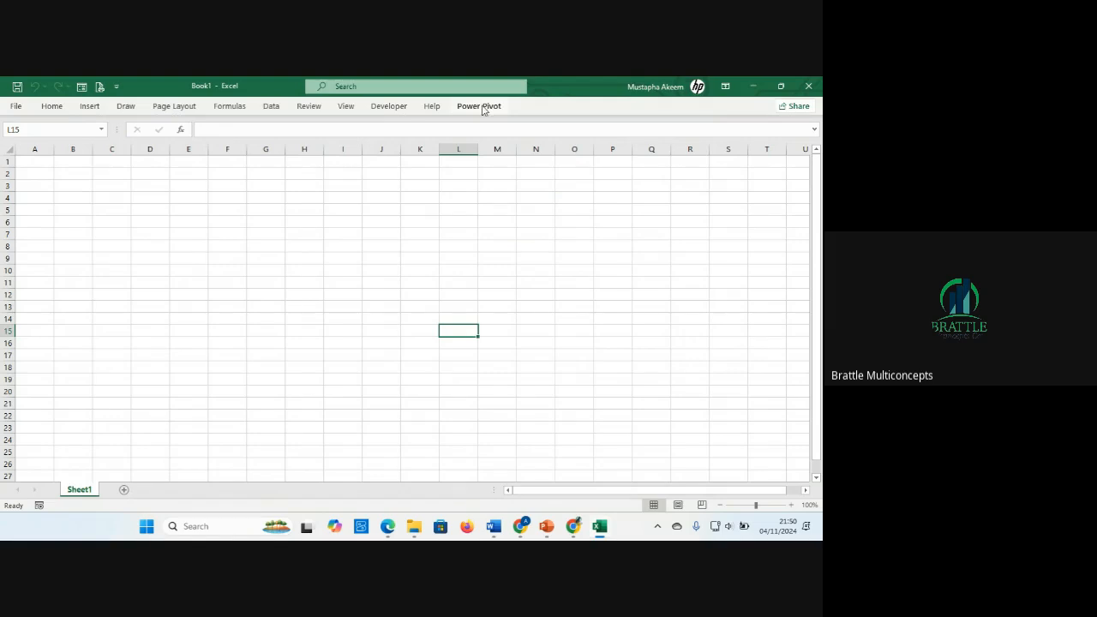
pyautogui.click(484, 109)
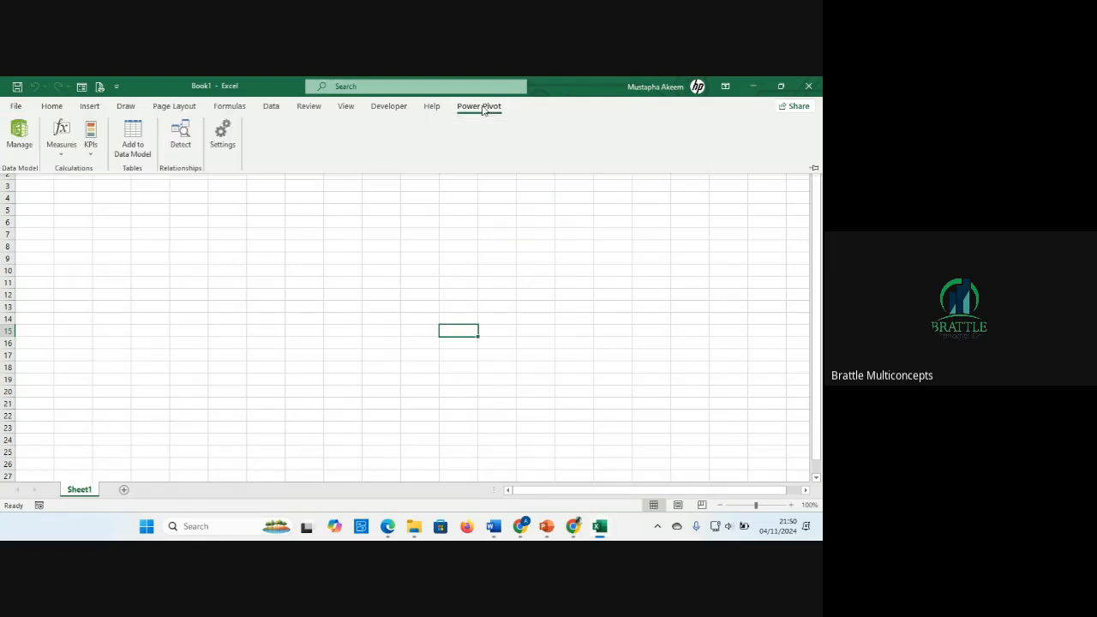
pyautogui.click(20, 133)
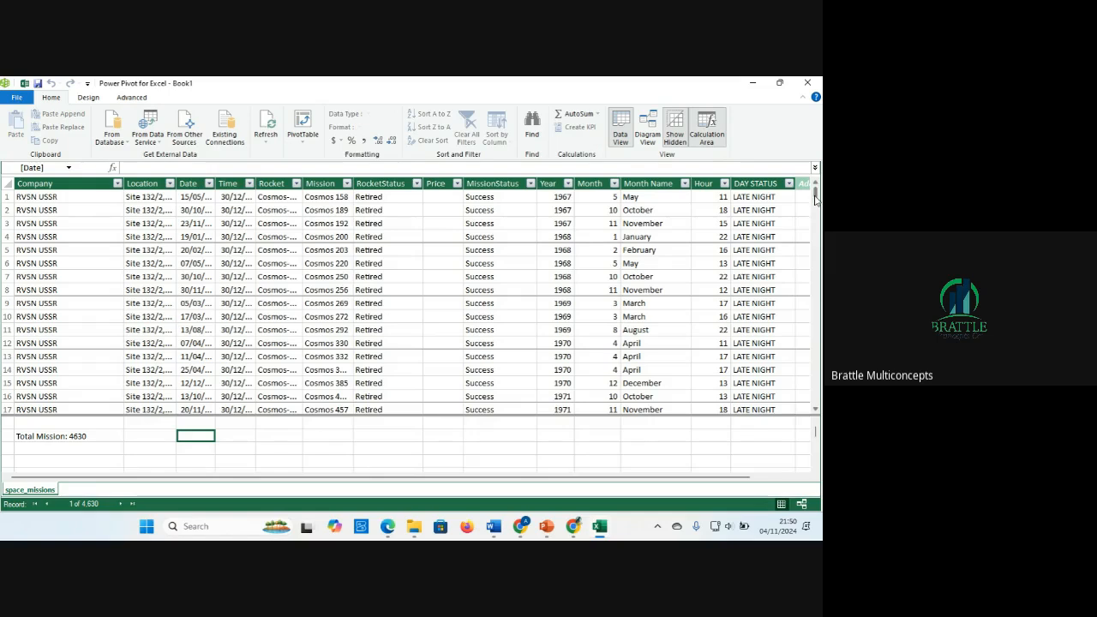
pyautogui.moveTo(815, 194); pyautogui.dragTo(816, 212)
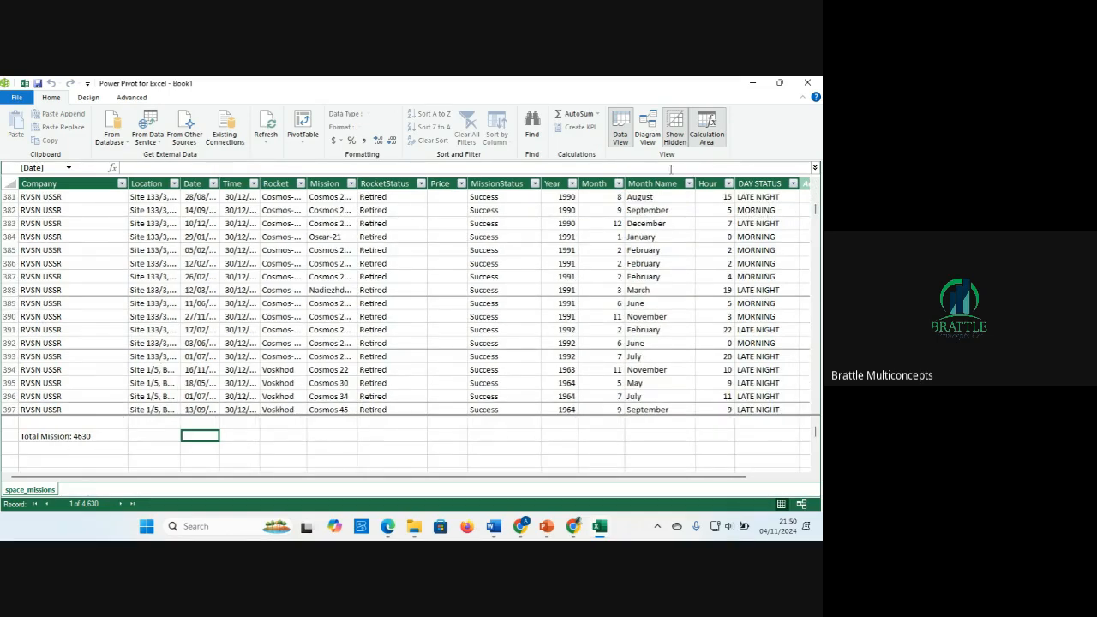
# Step: Hide the calculation area below the space_missions table, show it again, and select the Total Mission measure
pyautogui.click(710, 142)
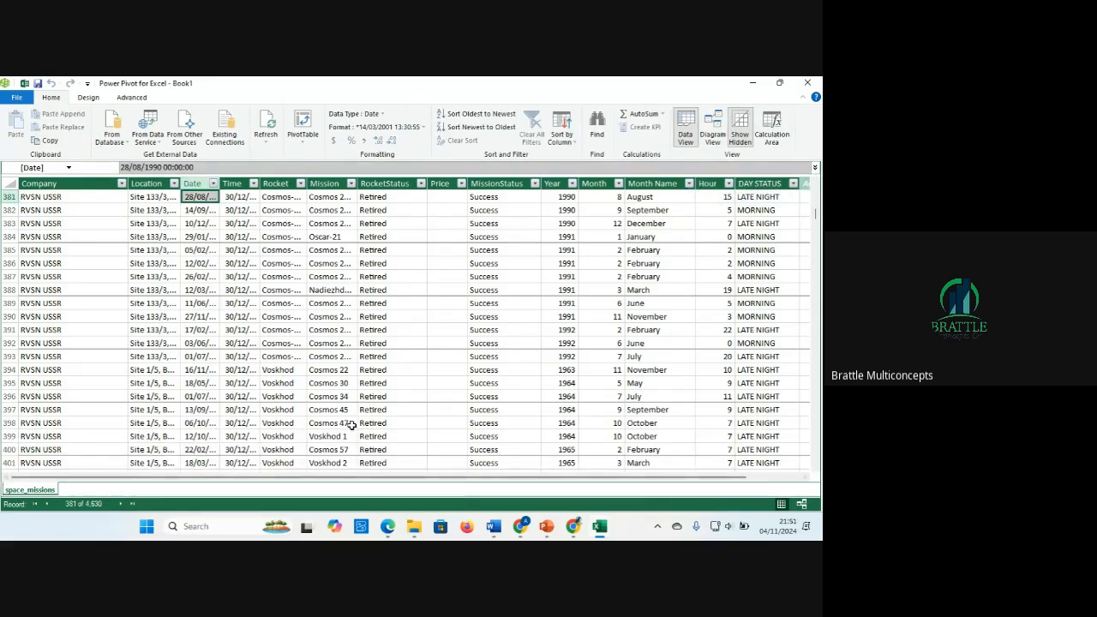
pyautogui.click(770, 130)
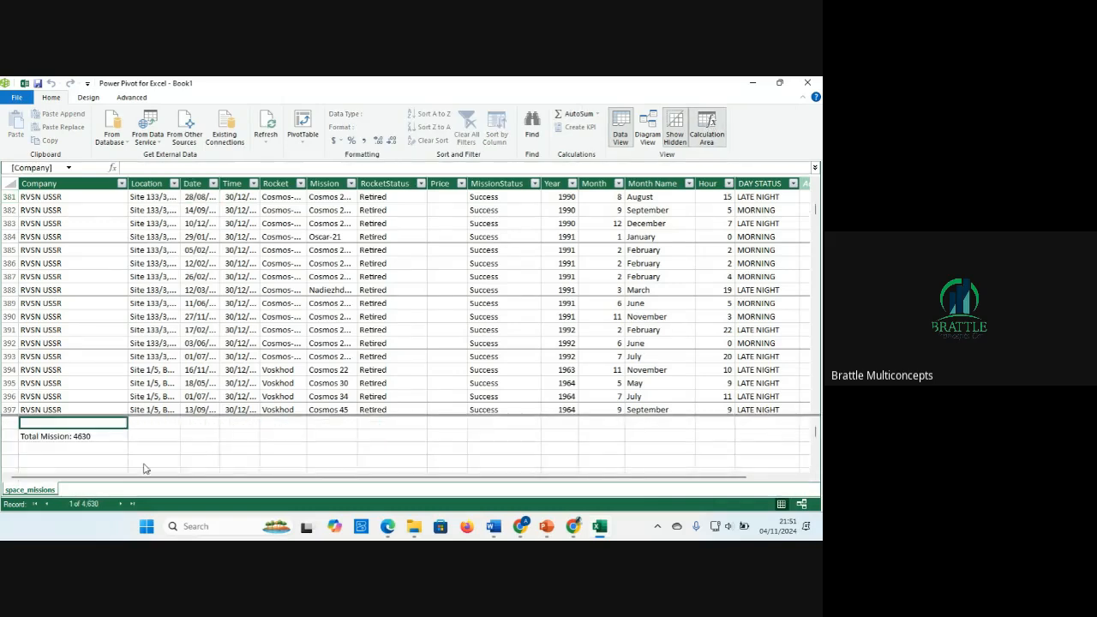
pyautogui.click(63, 438)
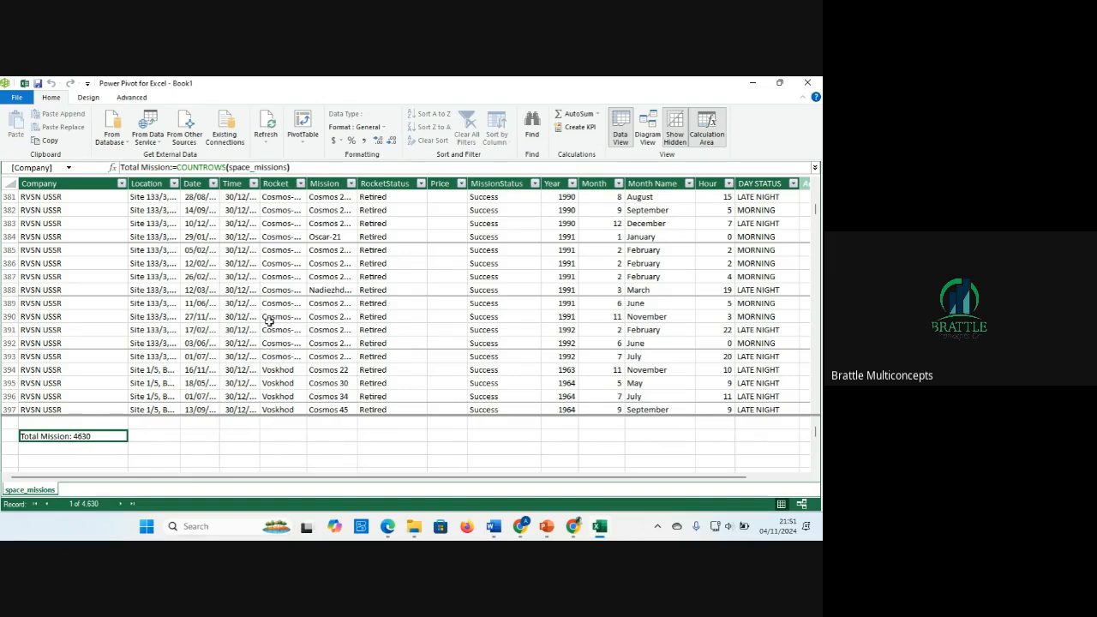
# Step: Close the data model window and display the workbook's queries and connections
pyautogui.click(807, 83)
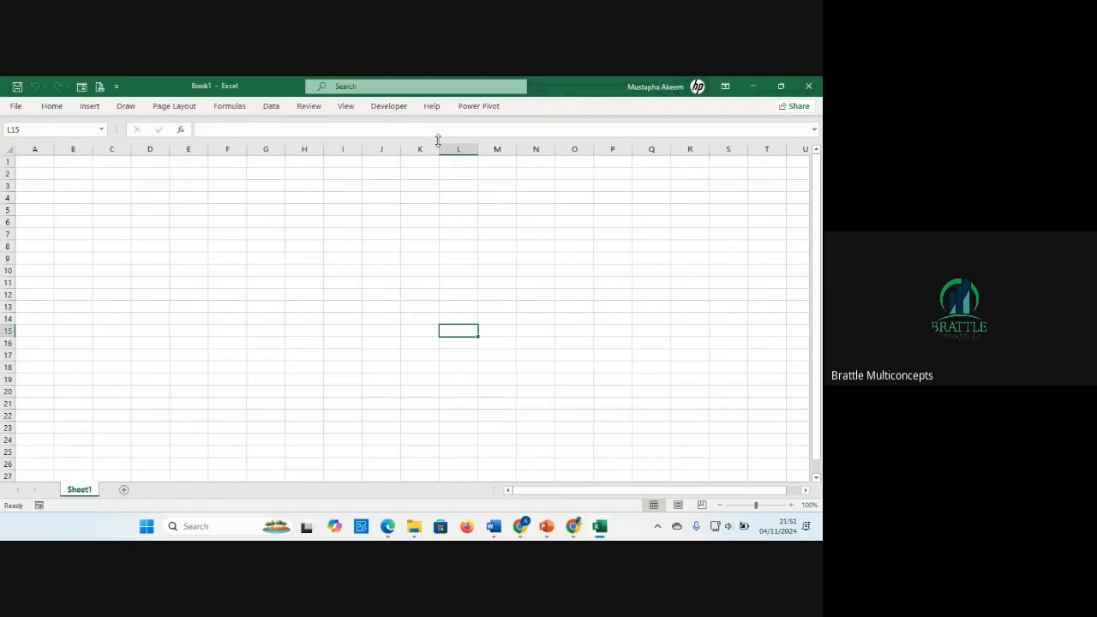
pyautogui.click(268, 107)
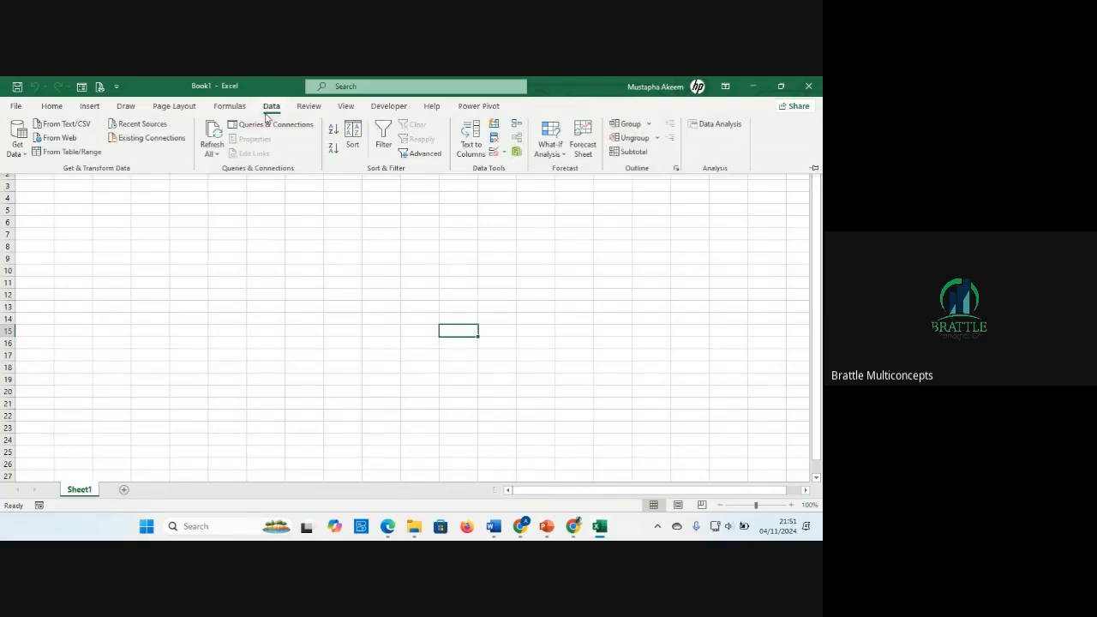
pyautogui.click(265, 126)
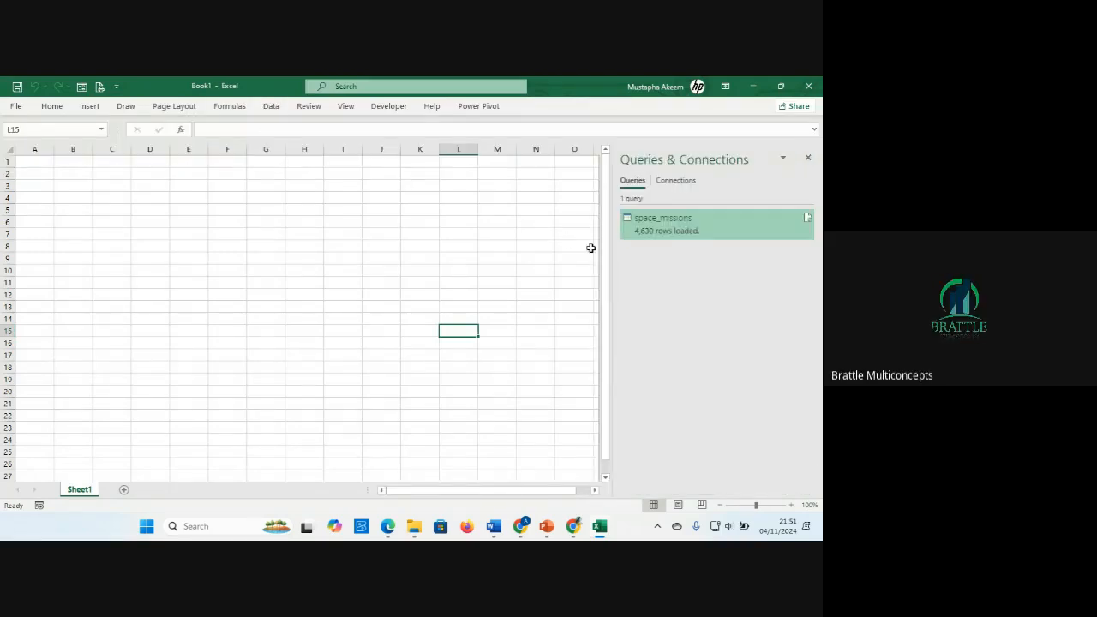
pyautogui.rightClick(676, 230)
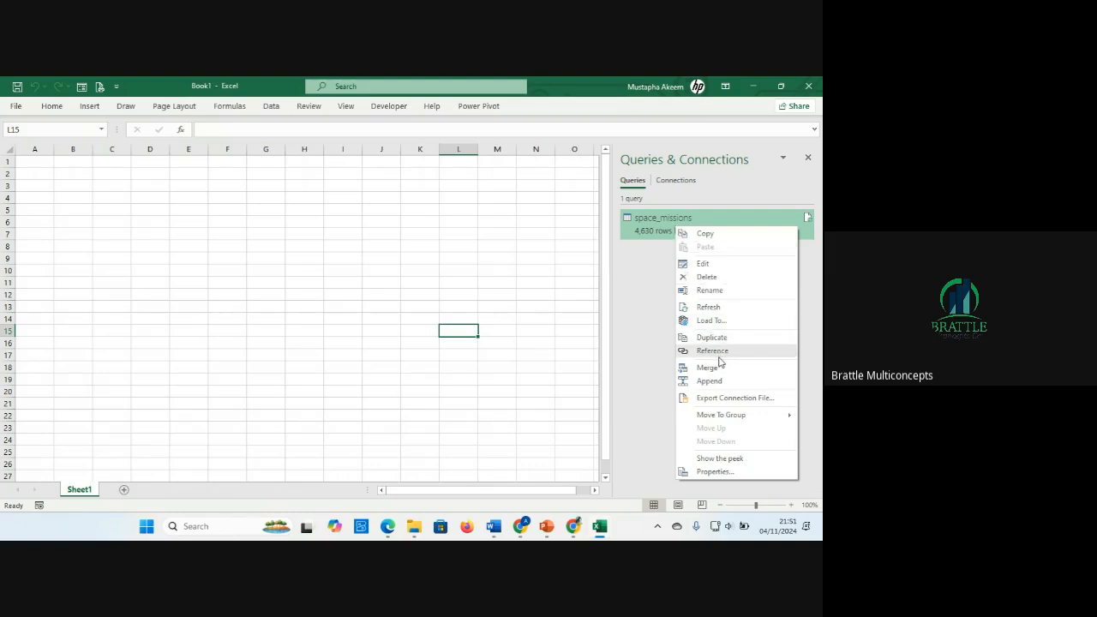
pyautogui.click(728, 402)
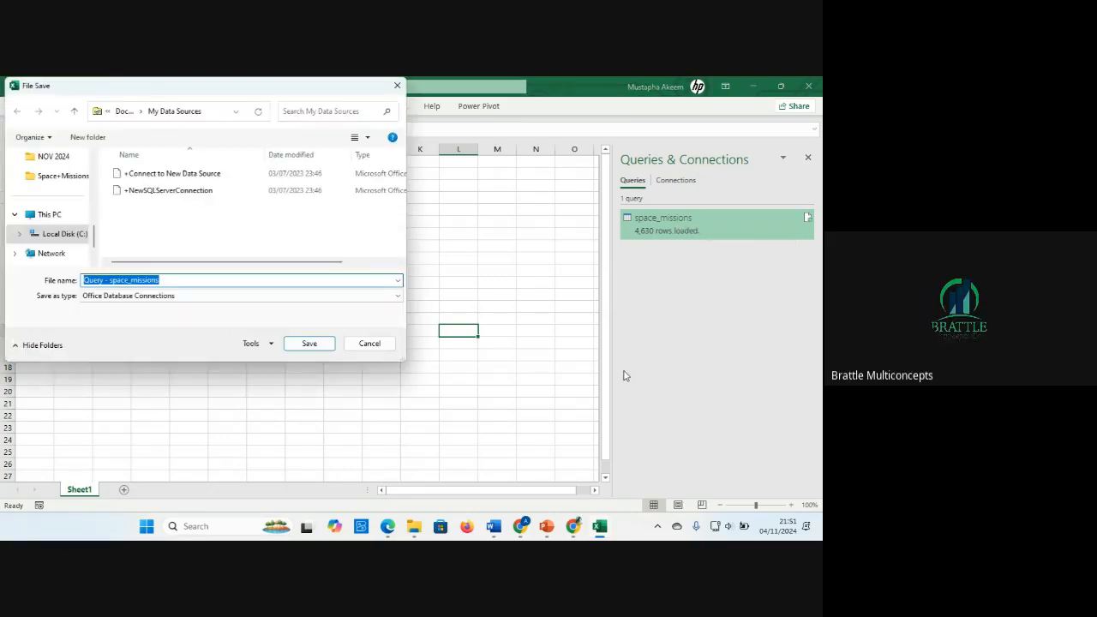
pyautogui.click(396, 86)
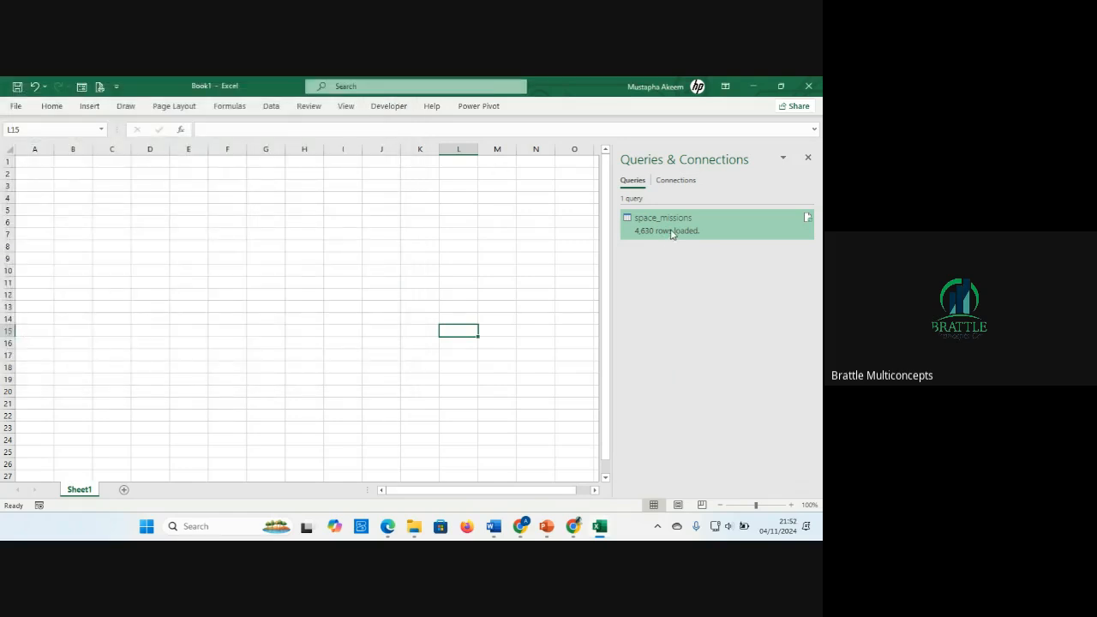
# Step: Set the space_missions query to load as Only Create Connection with its data added to the Data Model
pyautogui.rightClick(672, 233)
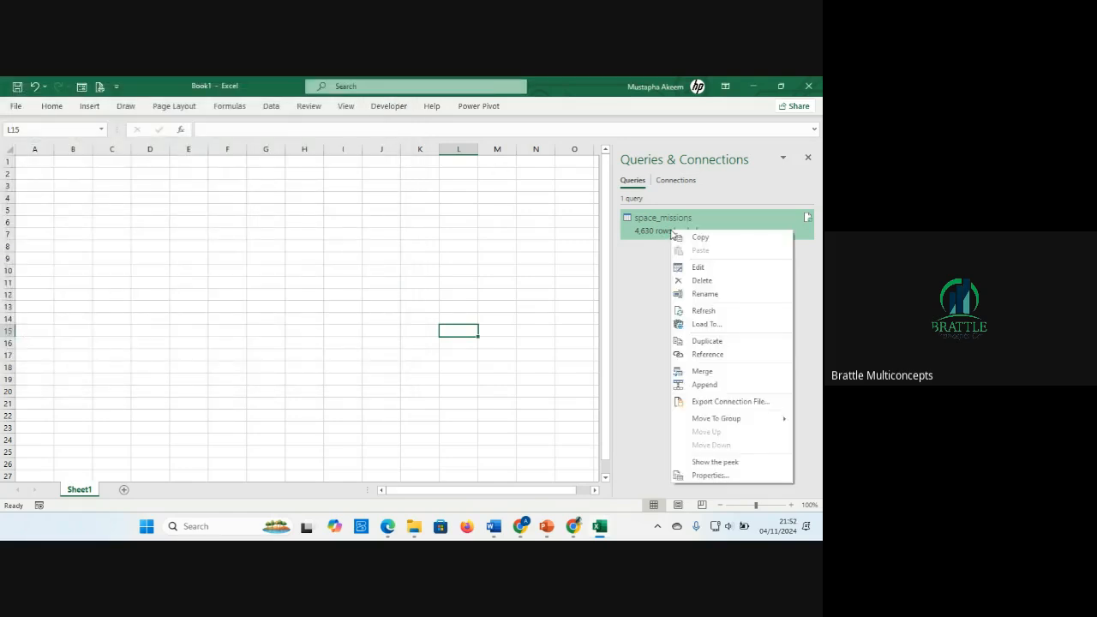
pyautogui.click(701, 325)
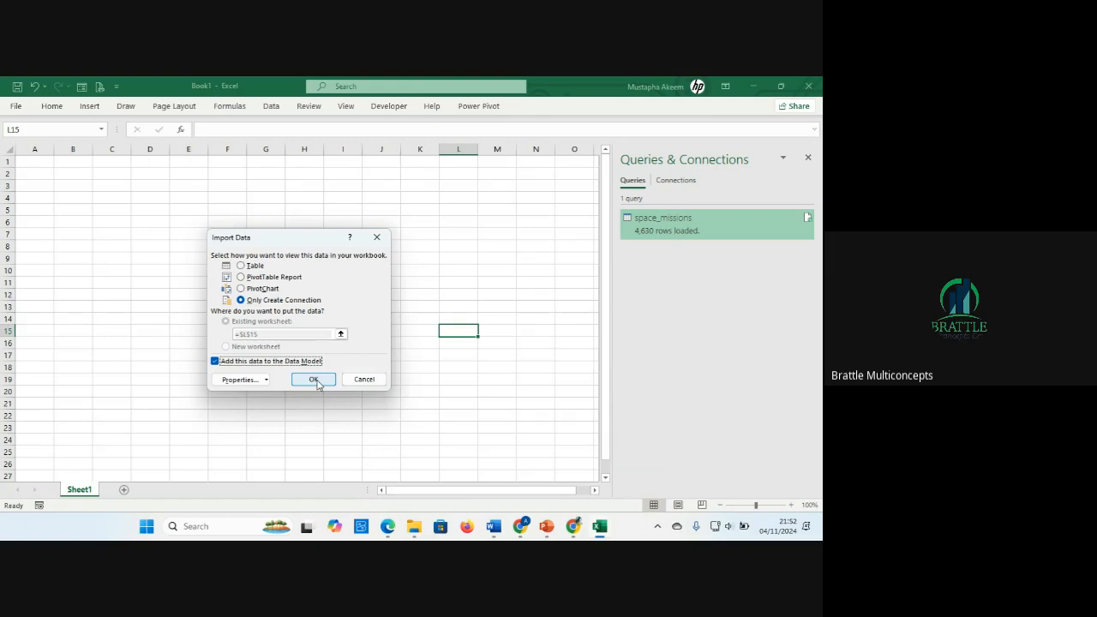
pyautogui.click(314, 379)
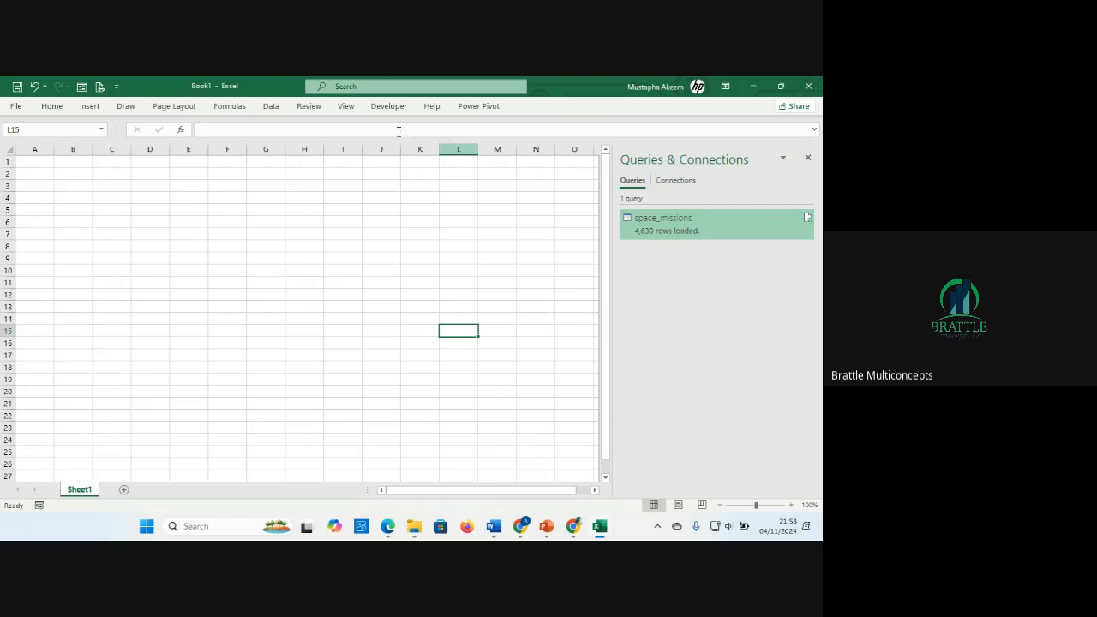
# Step: Open the workbook's data model in the Power Pivot window for managing the space_missions table
pyautogui.click(272, 106)
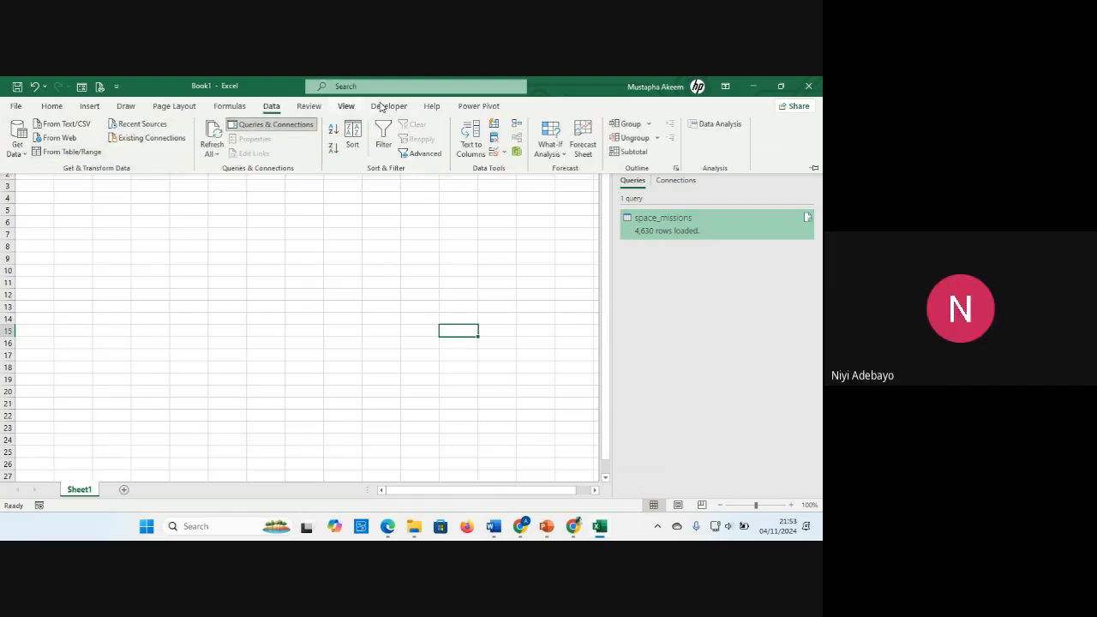
pyautogui.click(480, 108)
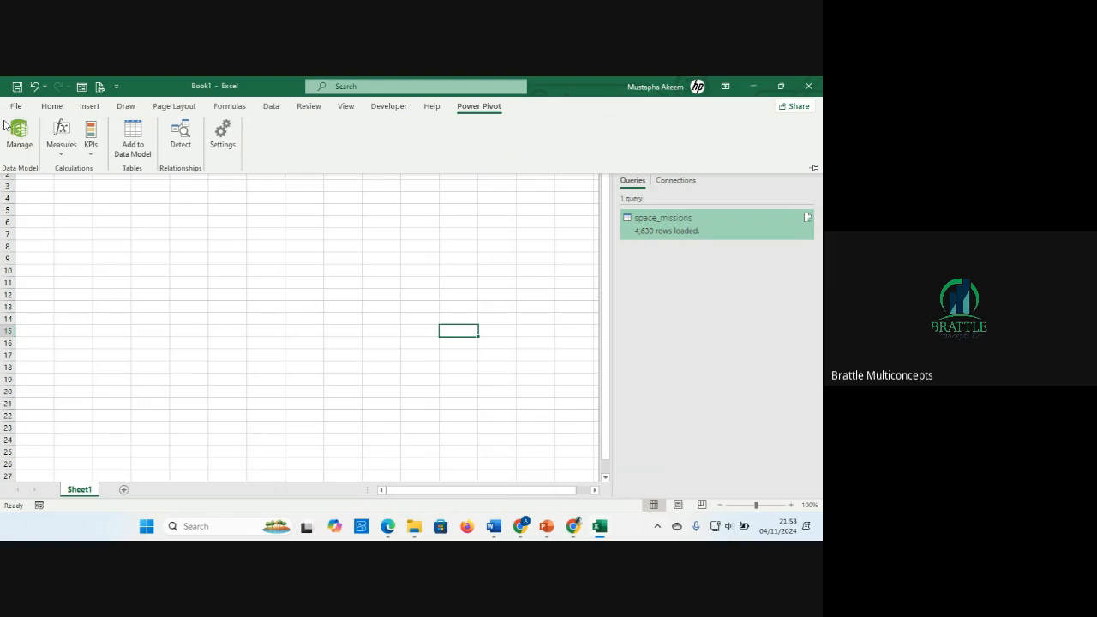
pyautogui.click(270, 107)
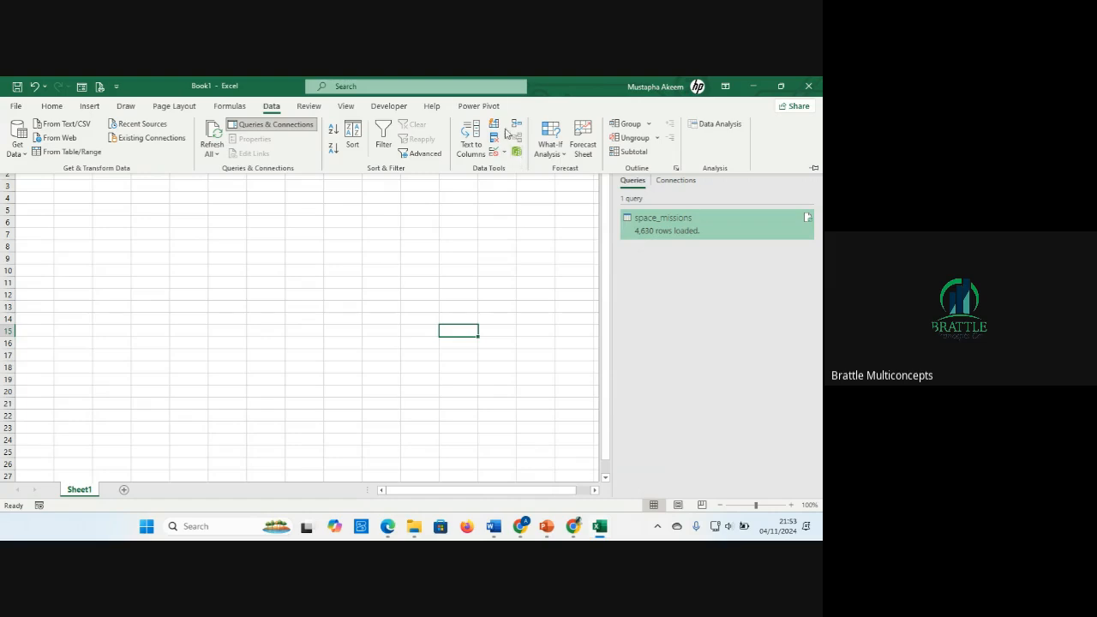
pyautogui.click(481, 106)
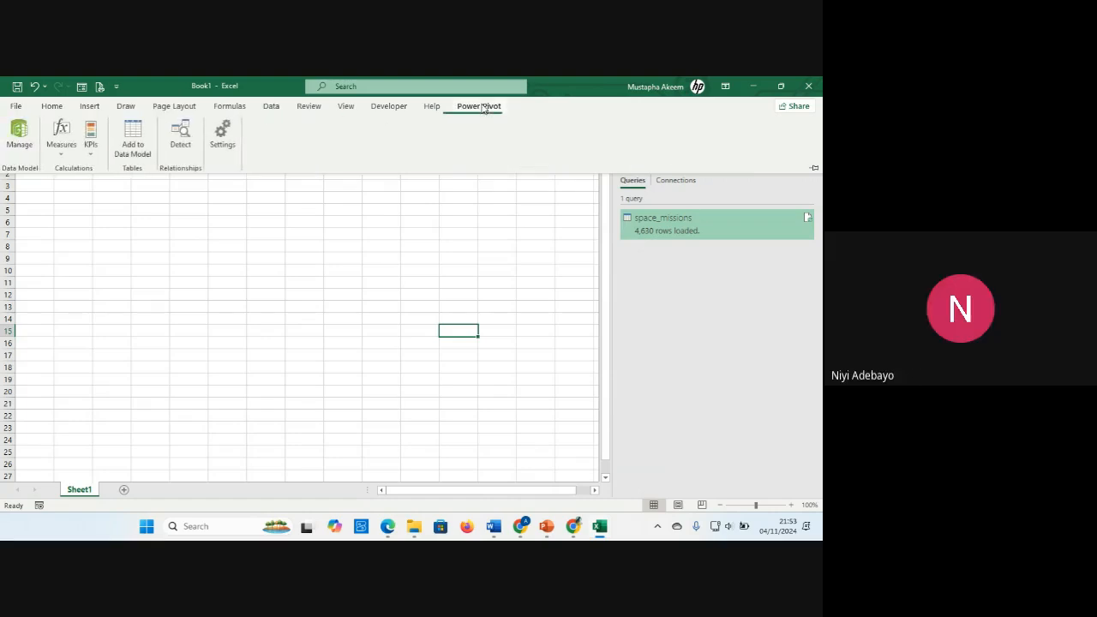
pyautogui.click(17, 141)
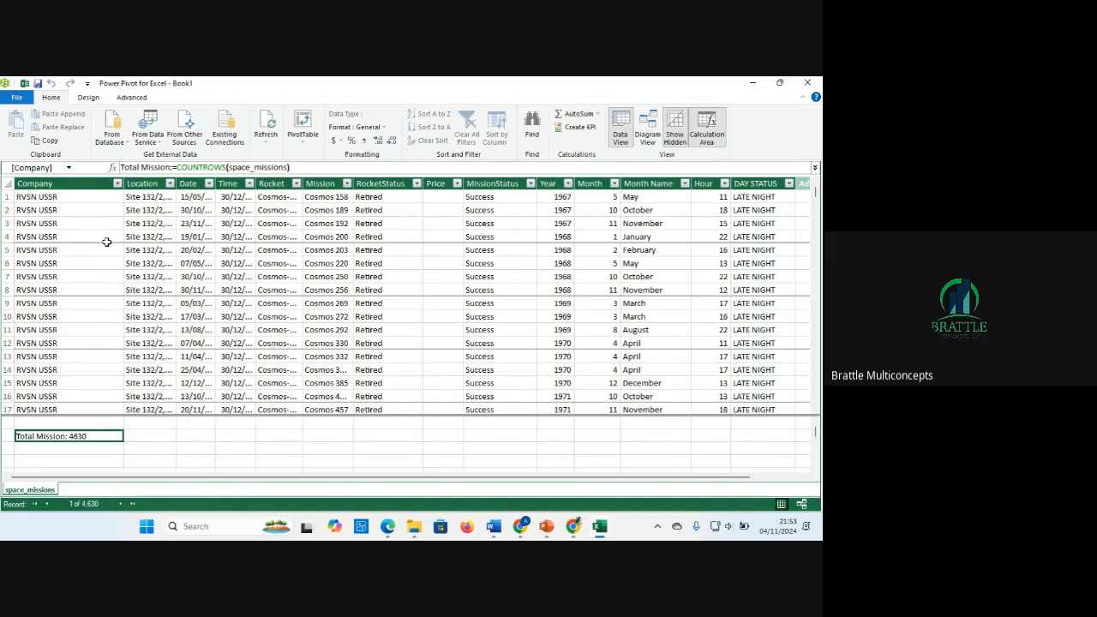
# Step: Examine the formula of the Total Mission measure without changing it
pyautogui.click(174, 166)
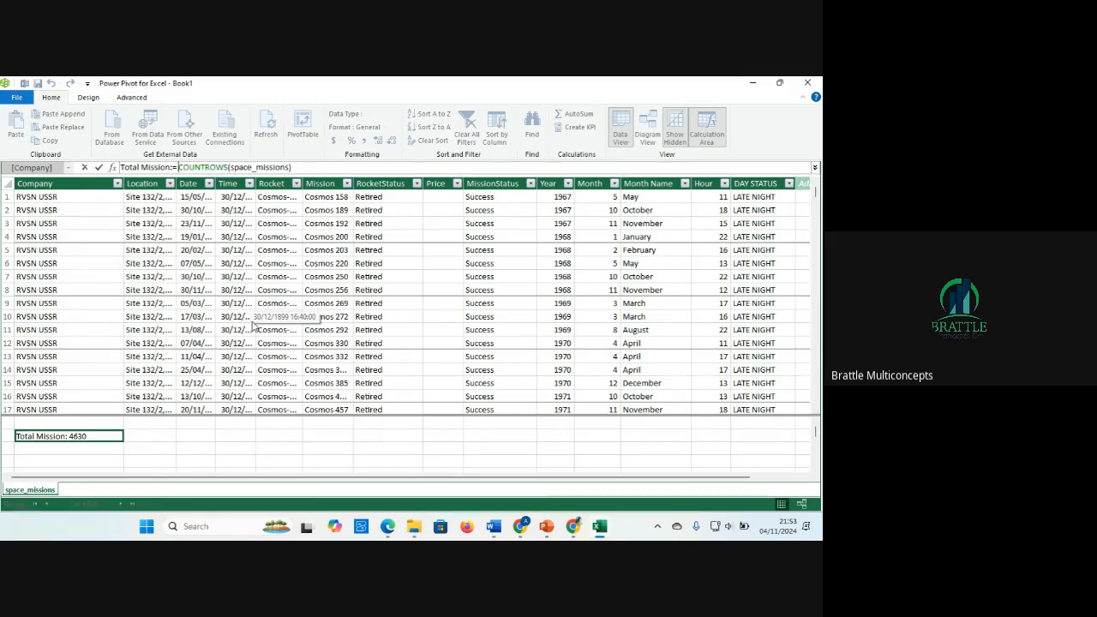
pyautogui.press('Return')
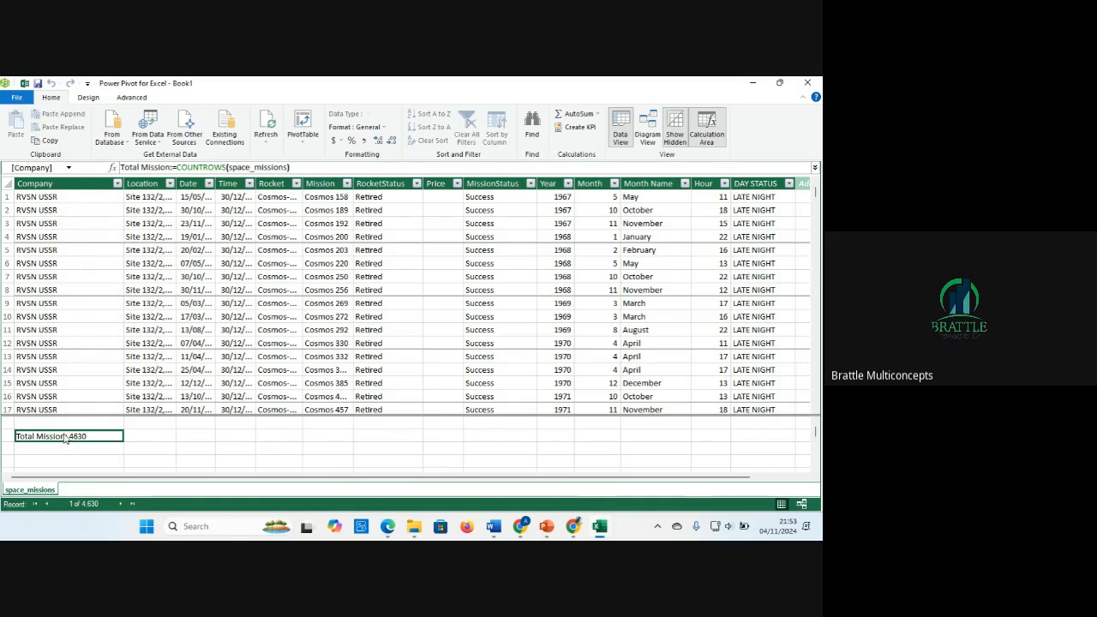
pyautogui.click(152, 453)
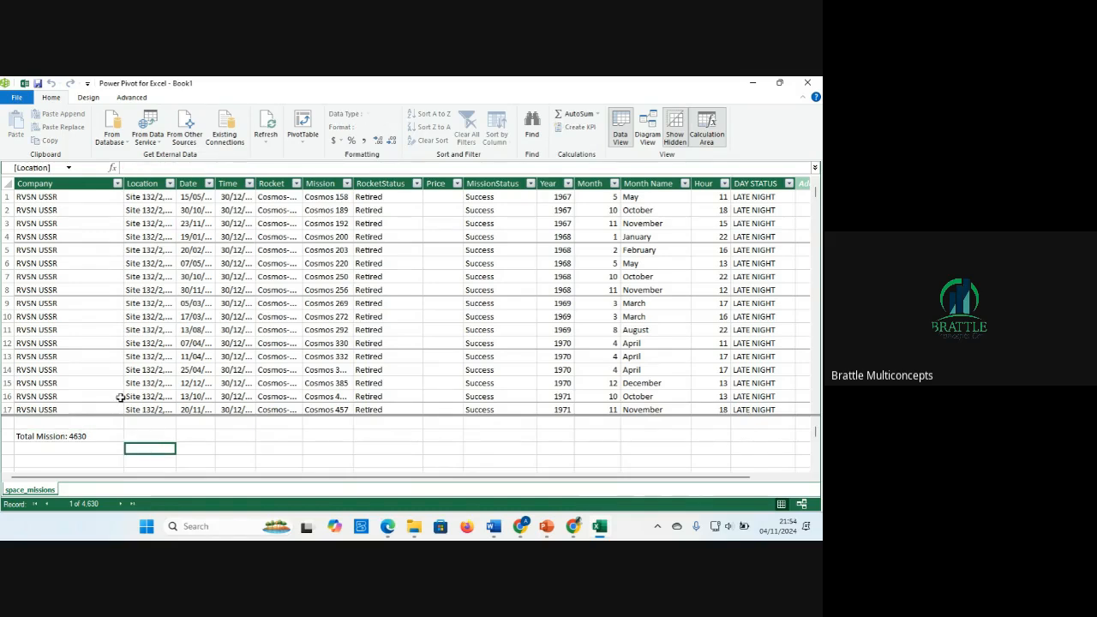
pyautogui.click(86, 435)
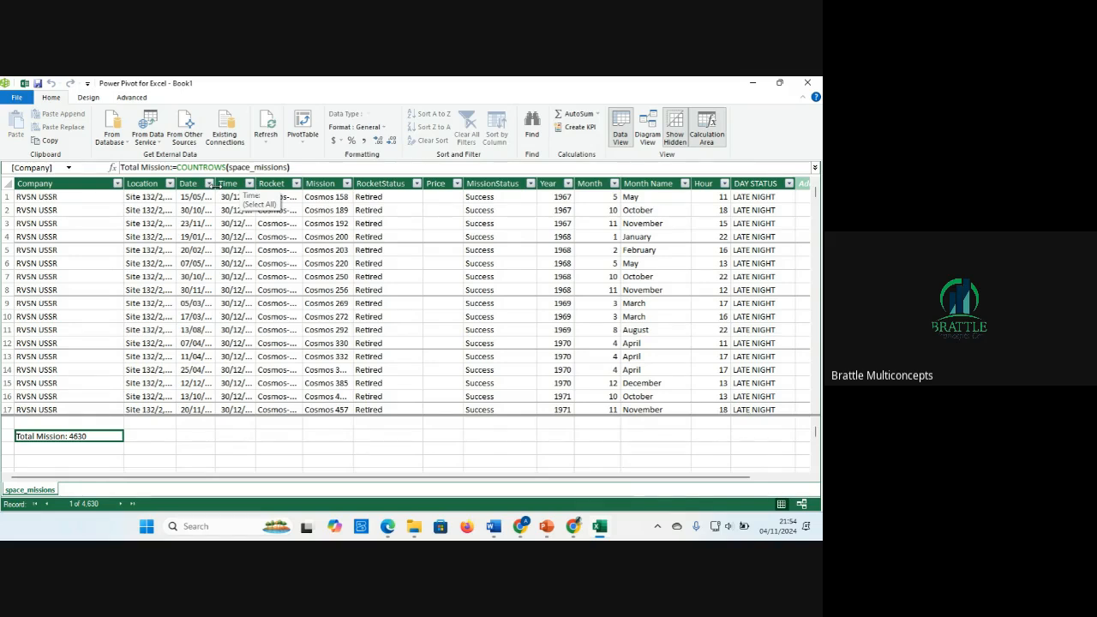
# Step: Enter the text Total valus in the calculation cell directly below the Total Mission measure
pyautogui.click(83, 449)
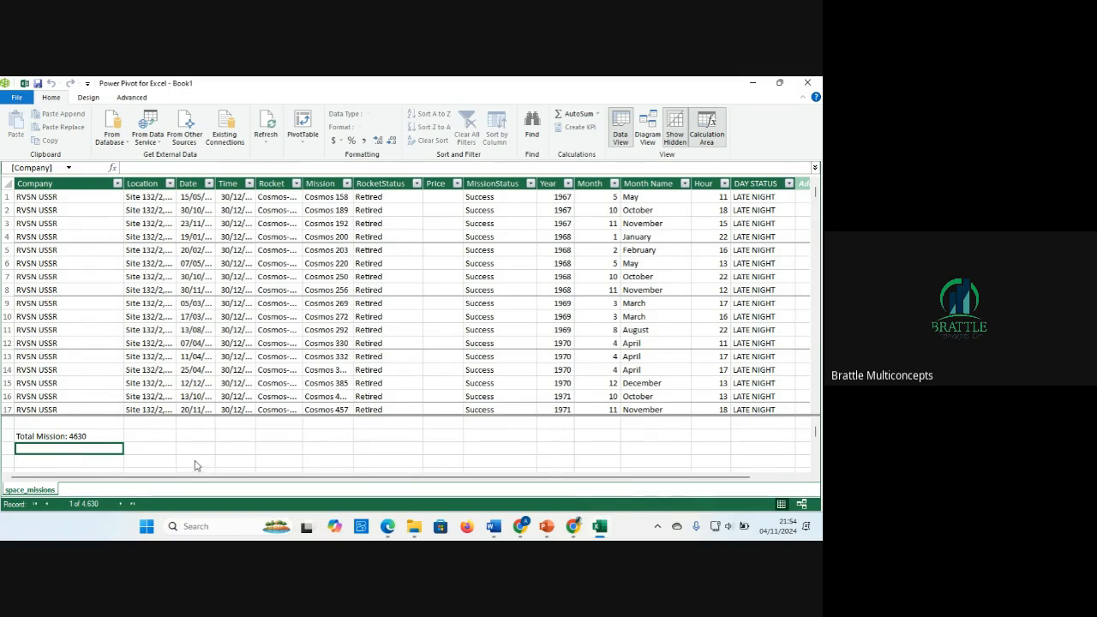
pyautogui.moveTo(170, 481); pyautogui.dragTo(337, 485)
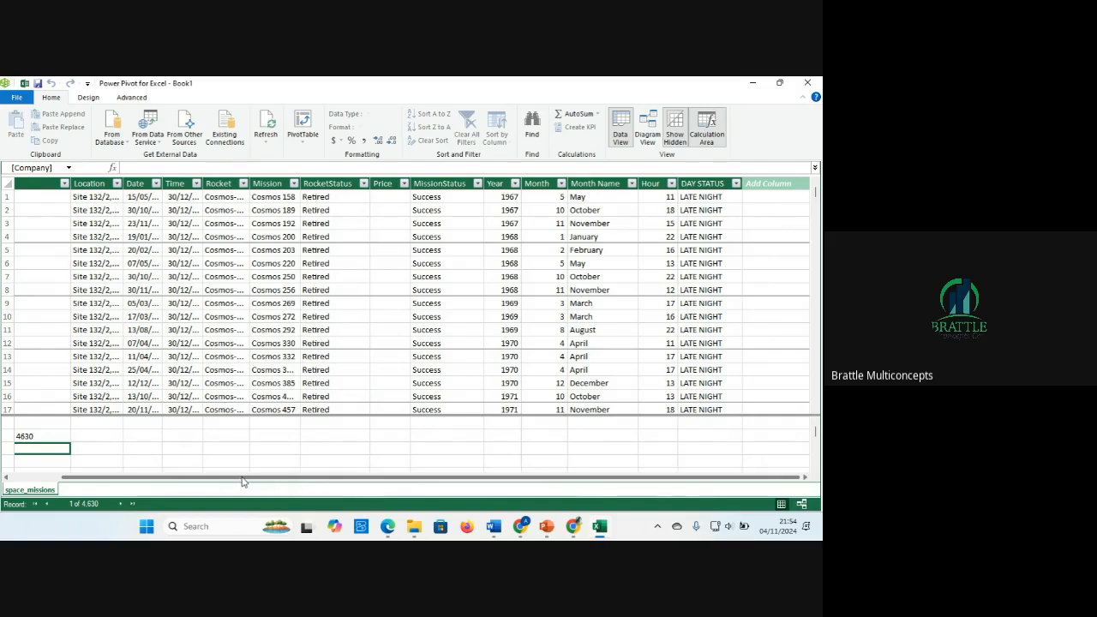
pyautogui.moveTo(235, 484); pyautogui.dragTo(163, 482)
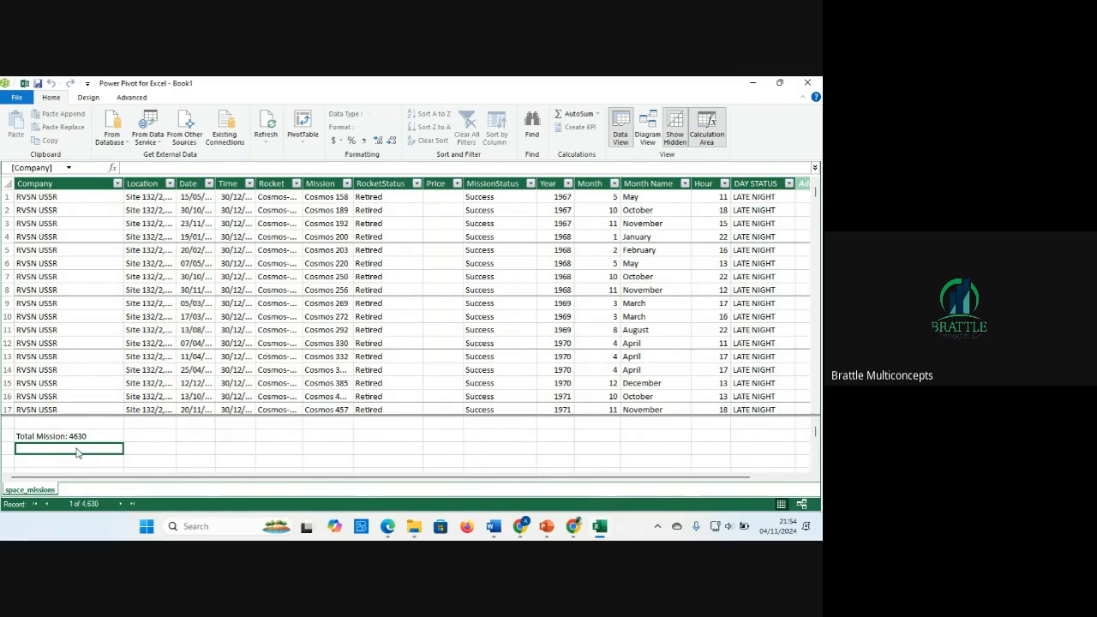
pyautogui.write('tot')
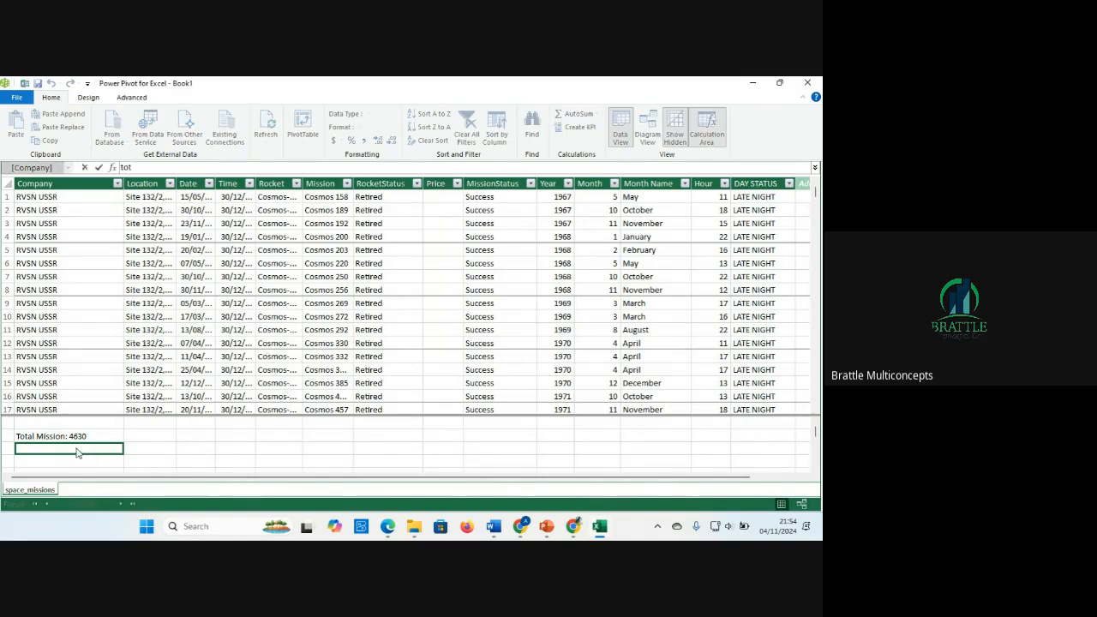
pyautogui.press('BackSpace')
pyautogui.press('BackSpace')
pyautogui.press('BackSpace')
pyautogui.write('Tota')
pyautogui.press('BackSpace')
pyautogui.press('BackSpace')
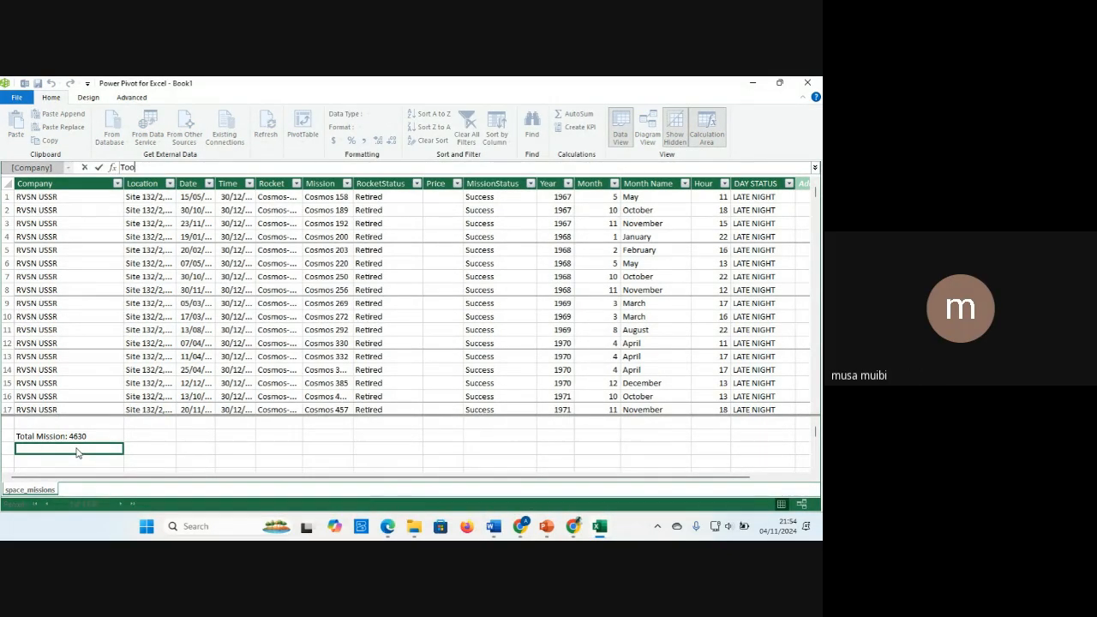
pyautogui.press('BackSpace')
pyautogui.write('tal')
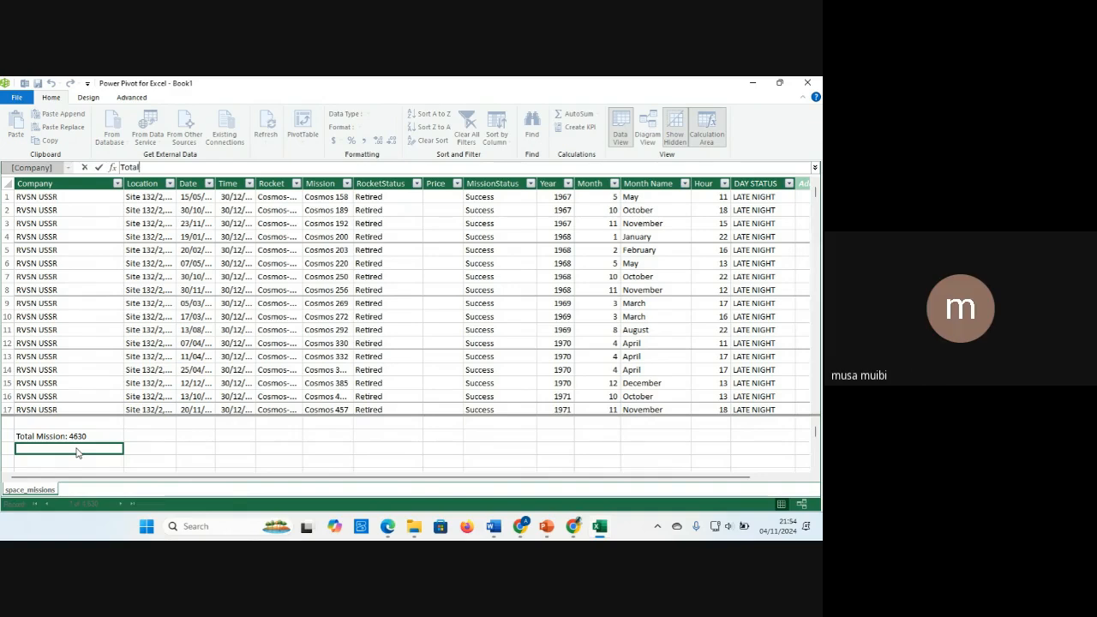
pyautogui.write(' valus')
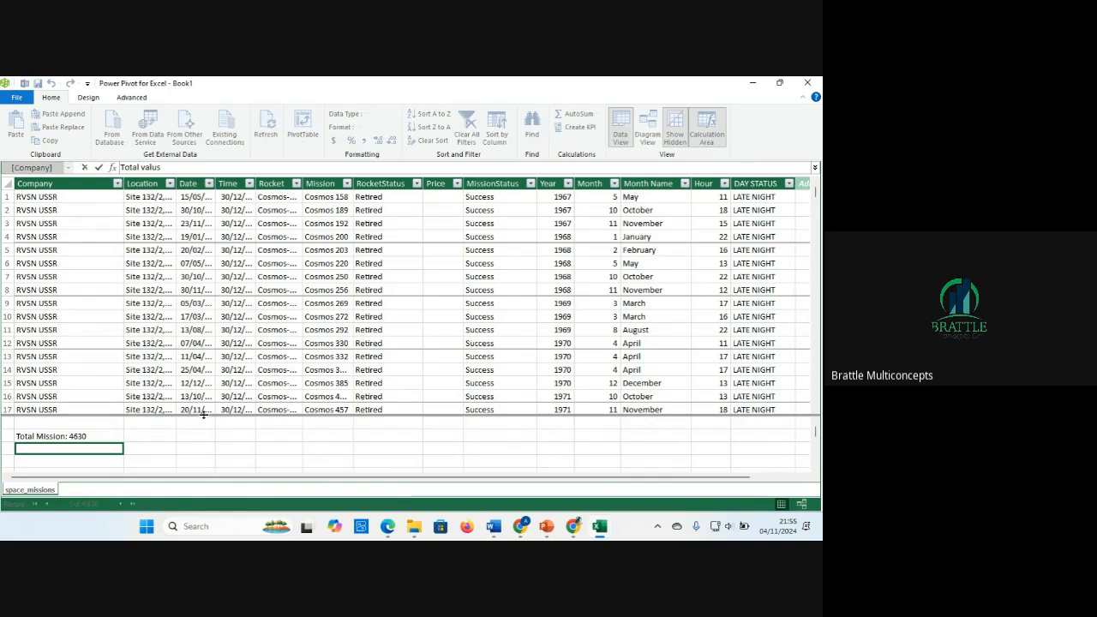
pyautogui.click(310, 438)
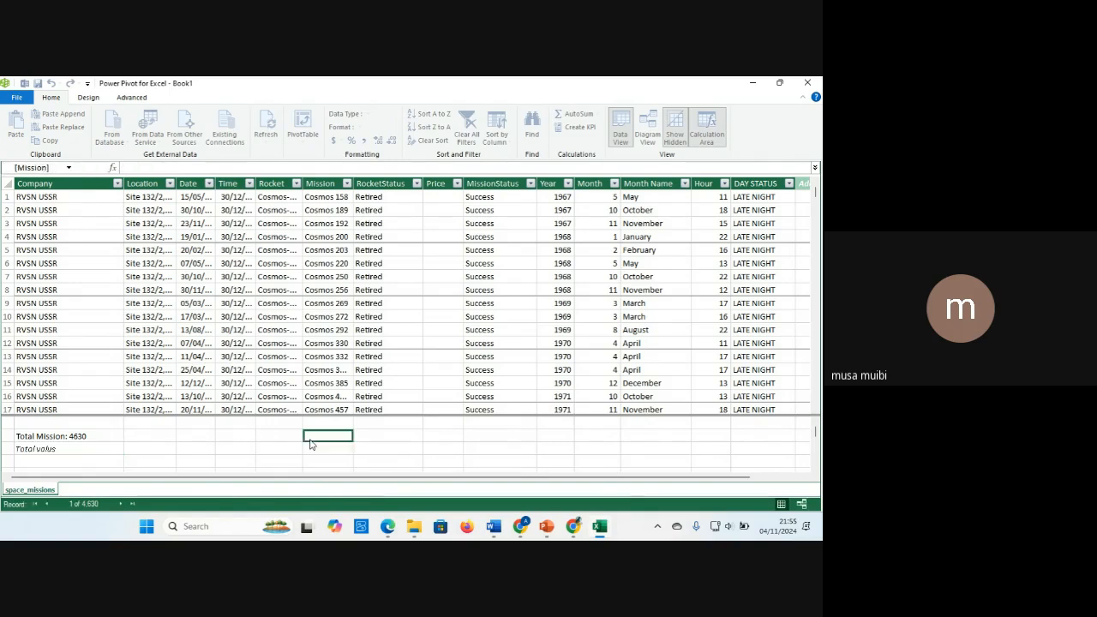
# Step: Switch to File Explorer and open the space_missions CSV file from the Space+Missions folder
pyautogui.moveTo(603, 530)
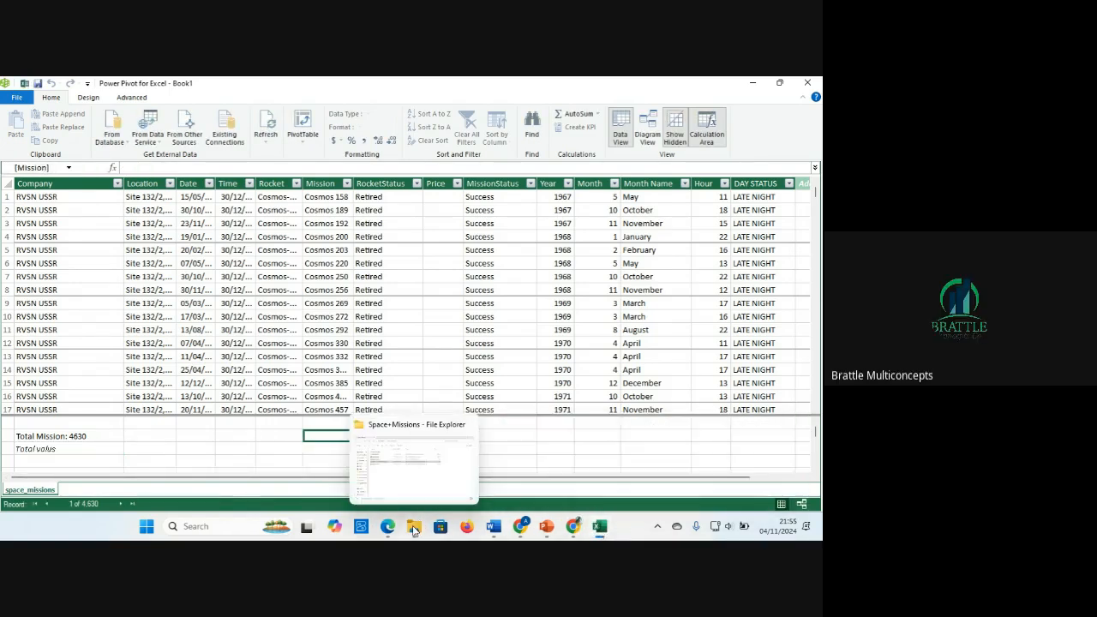
pyautogui.click(408, 492)
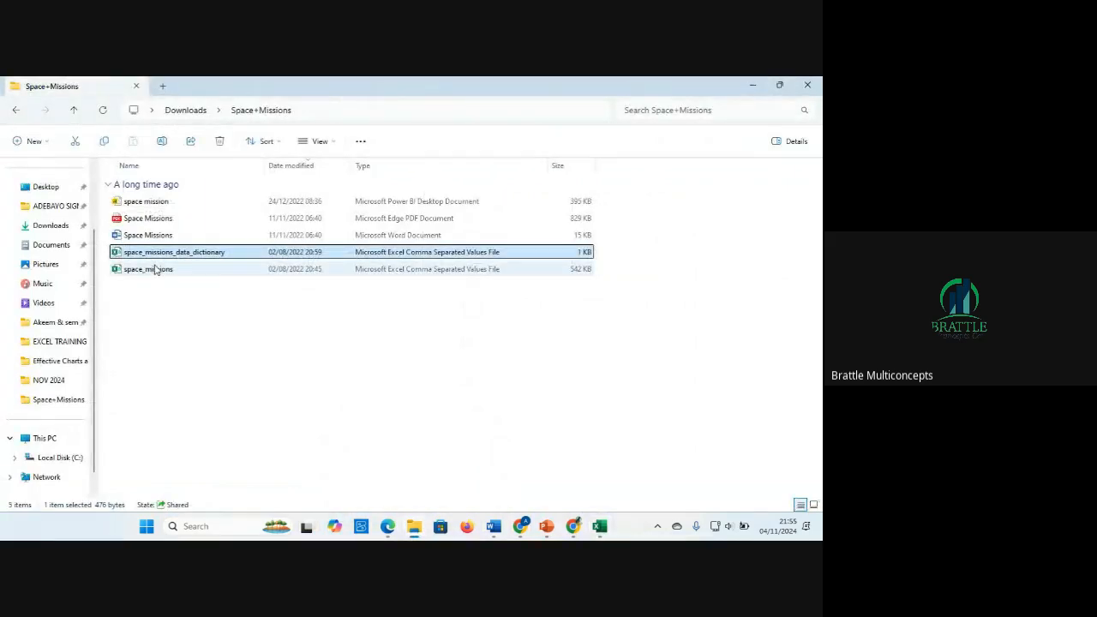
pyautogui.doubleClick(157, 270)
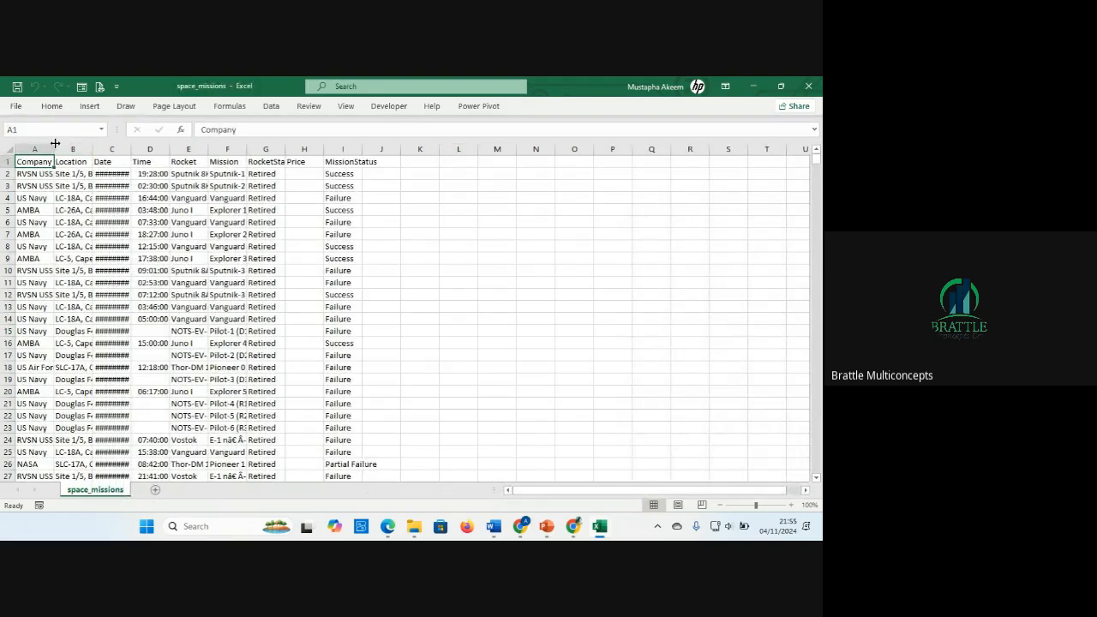
# Step: Widen the Company, Date and Location columns of the space_missions sheet to make their entries readable
pyautogui.moveTo(54, 149); pyautogui.dragTo(157, 164)
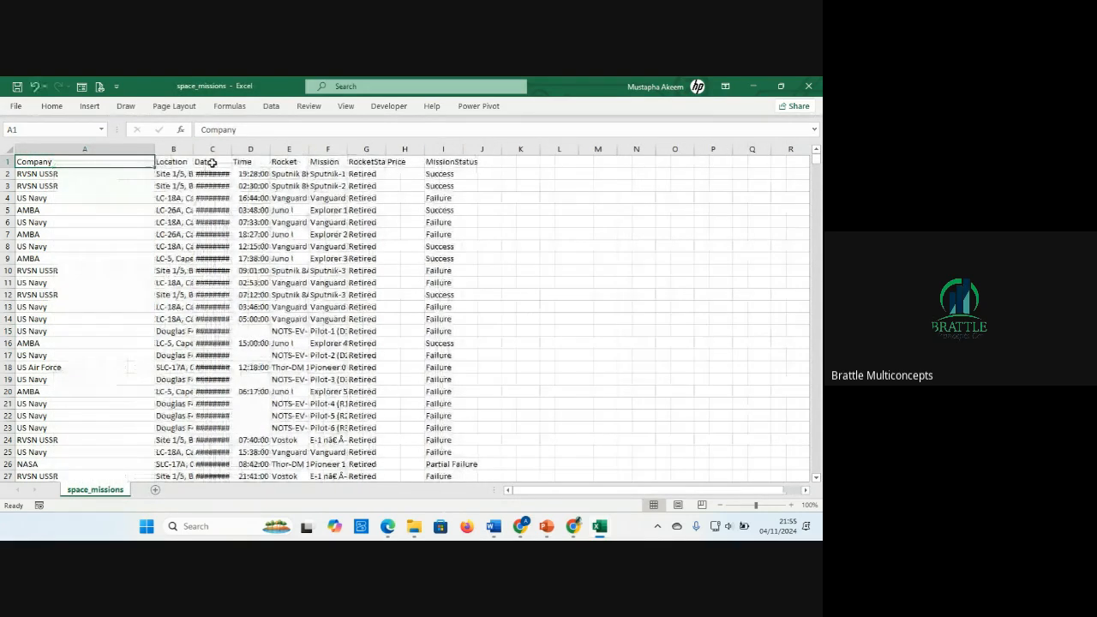
pyautogui.moveTo(269, 151); pyautogui.dragTo(284, 155)
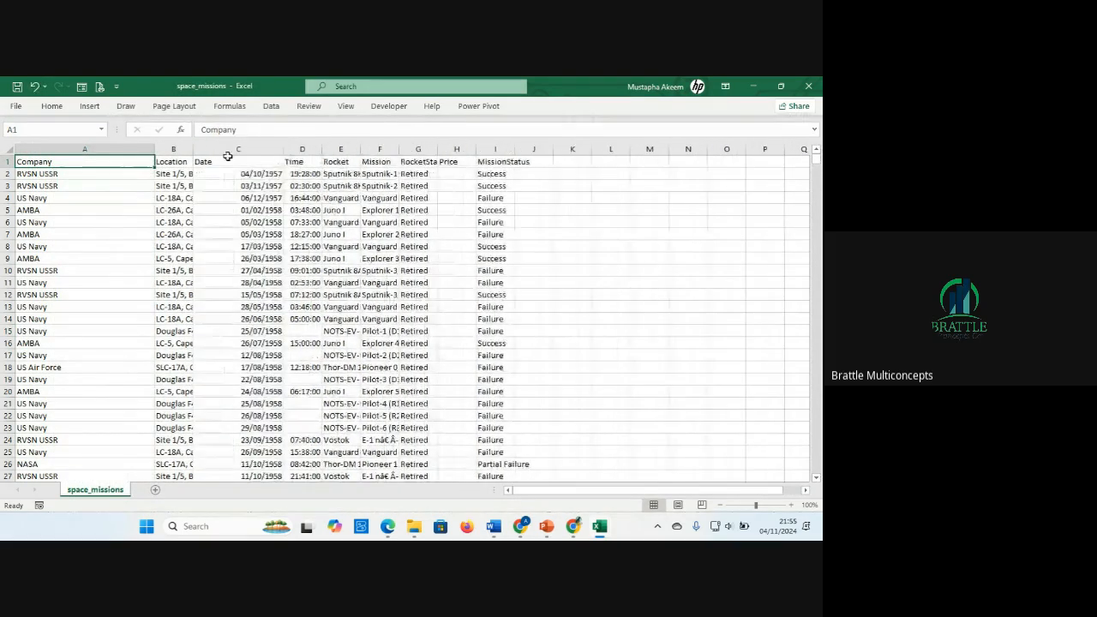
pyautogui.moveTo(193, 148); pyautogui.dragTo(244, 156)
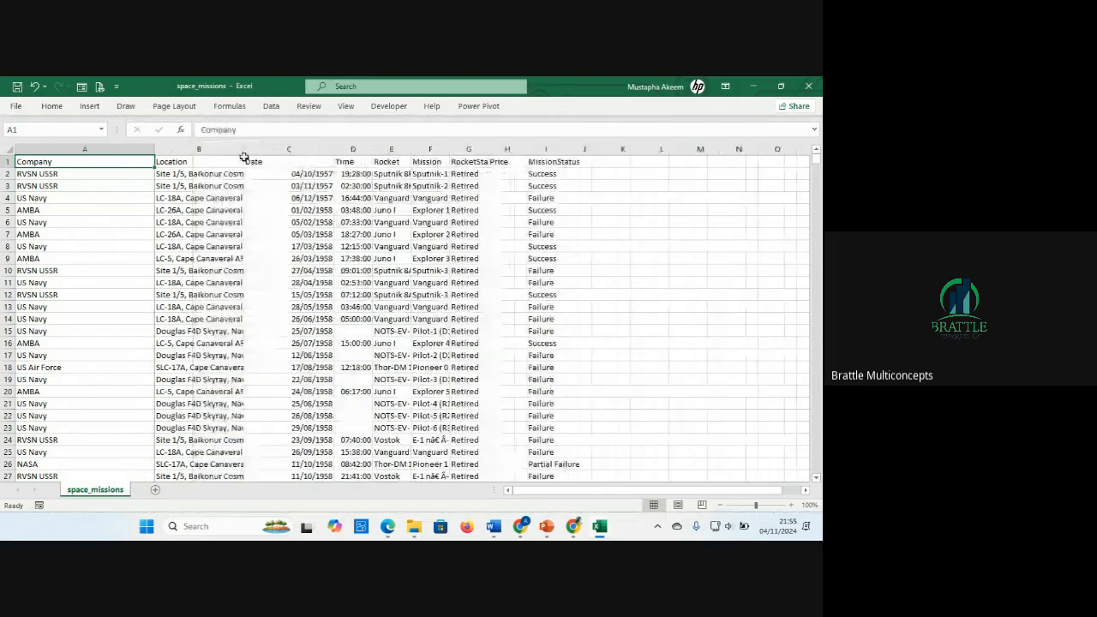
# Step: Examine the SpaceX record in row 4629 near the end of the space_missions data, field by field from Company to Rocket
pyautogui.click(113, 293)
pyautogui.hotkey('ctrl', 'Down')
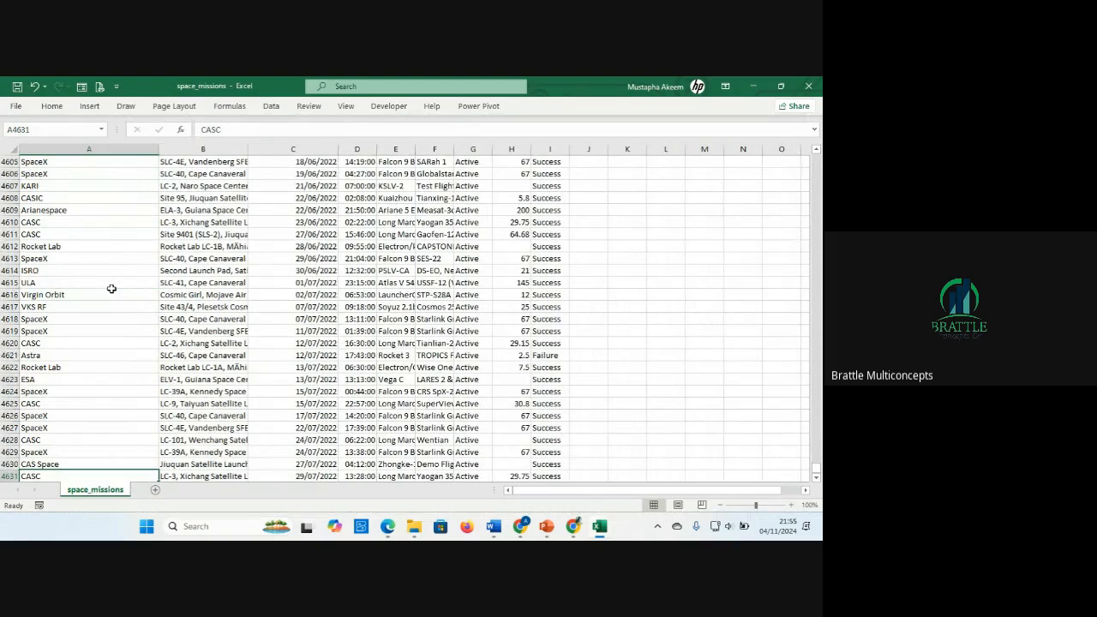
pyautogui.click(55, 452)
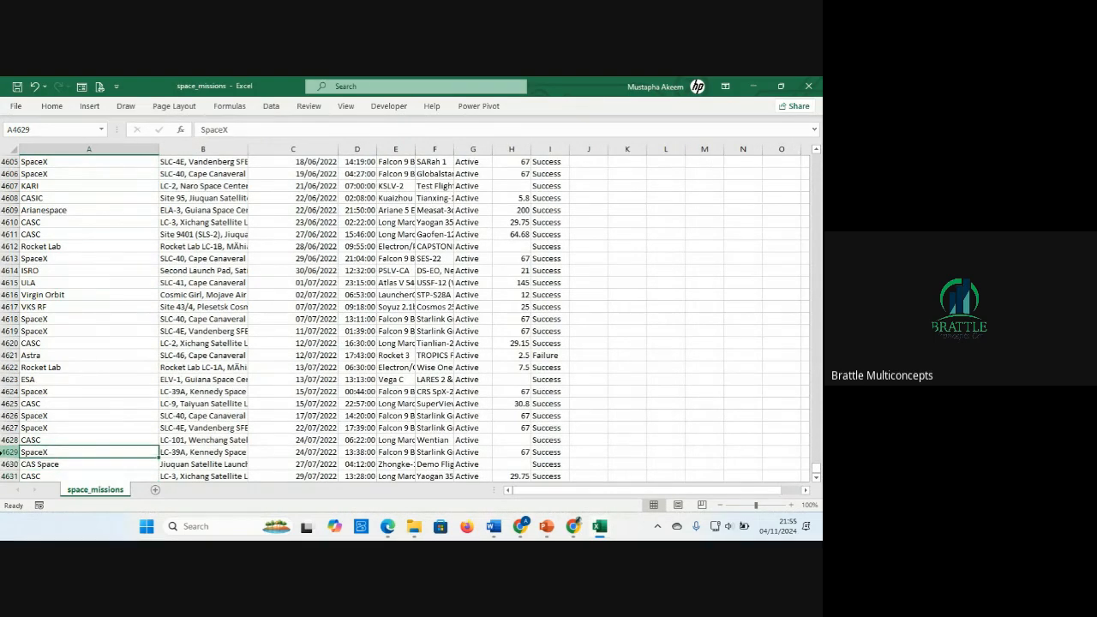
pyautogui.click(6, 451)
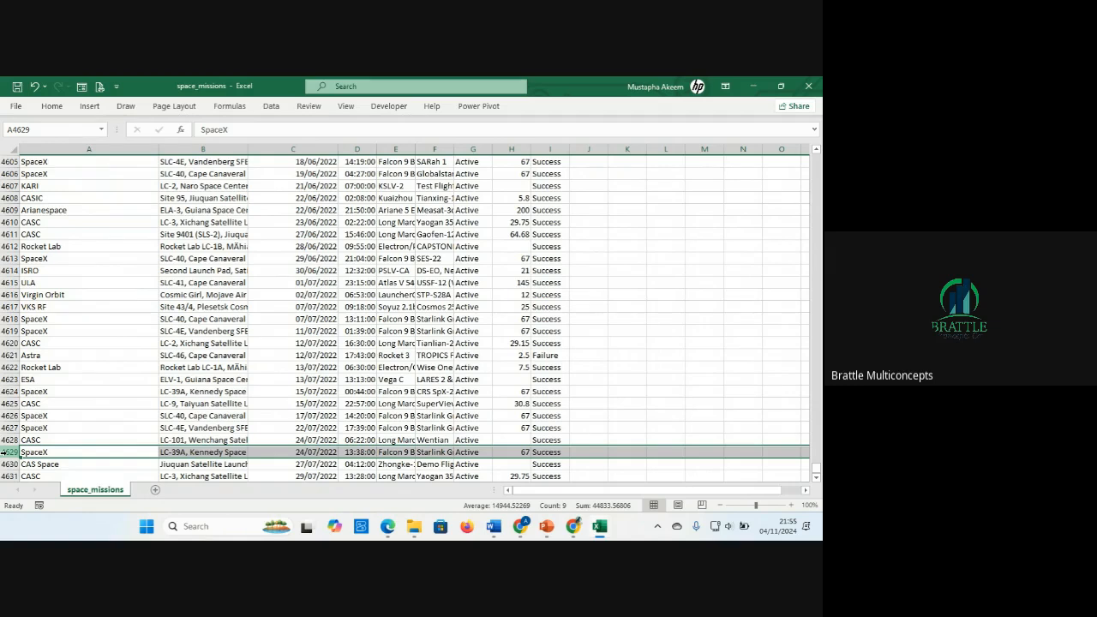
pyautogui.click(53, 452)
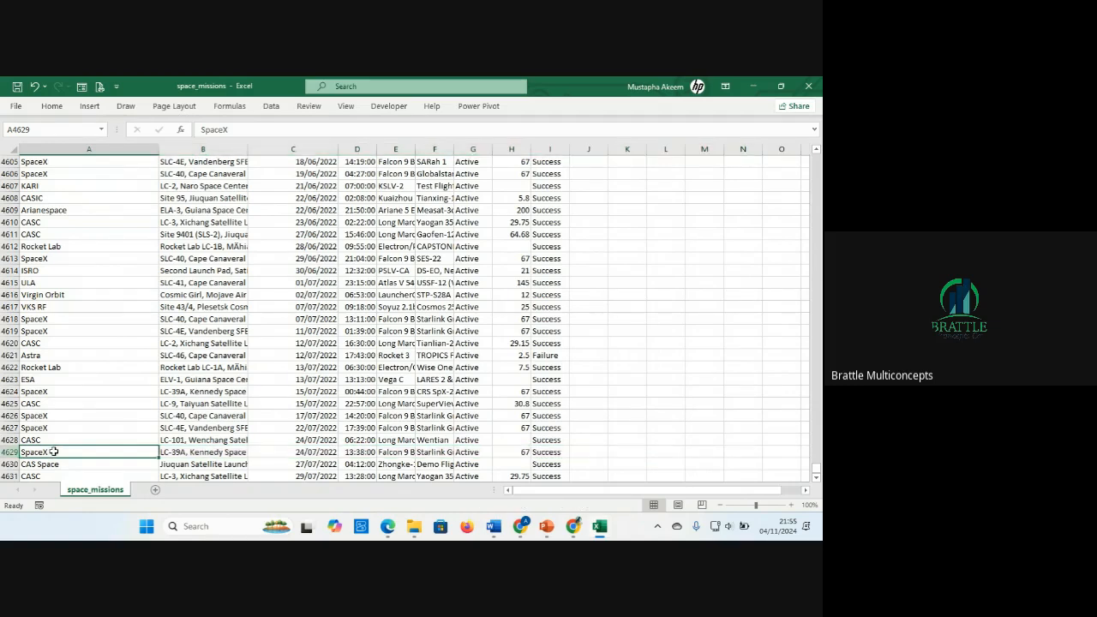
pyautogui.press('Right')
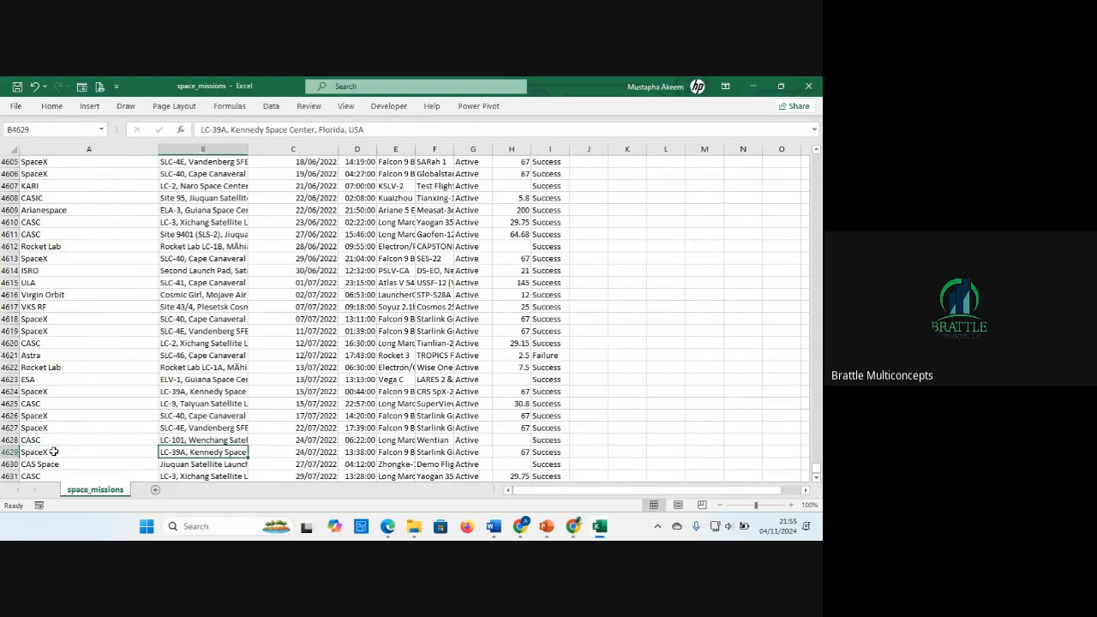
pyautogui.press('Right')
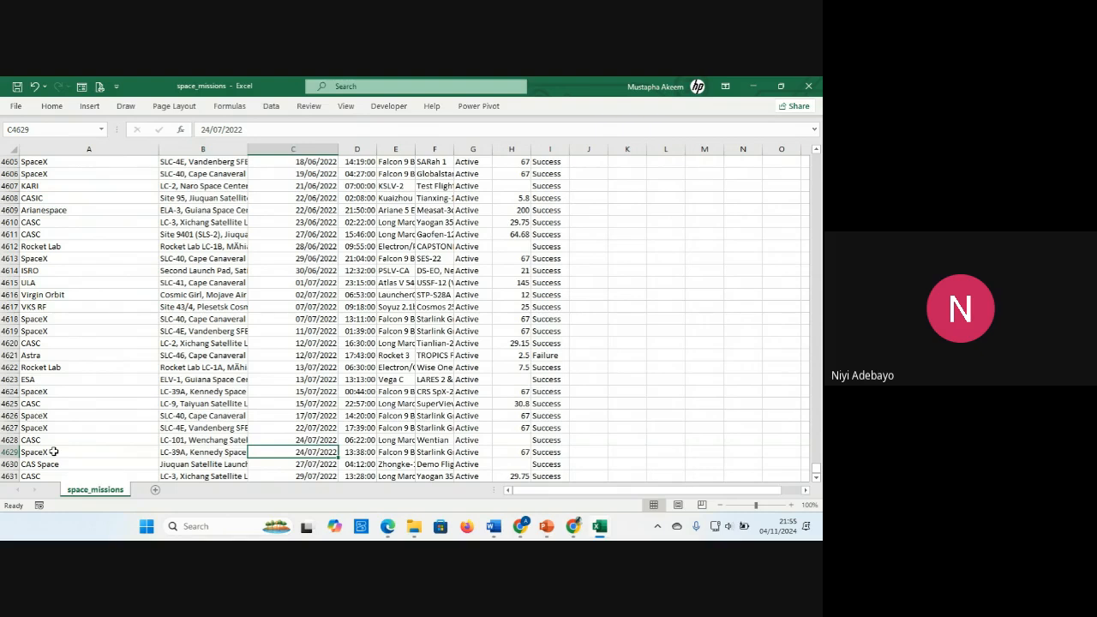
pyautogui.press('Right')
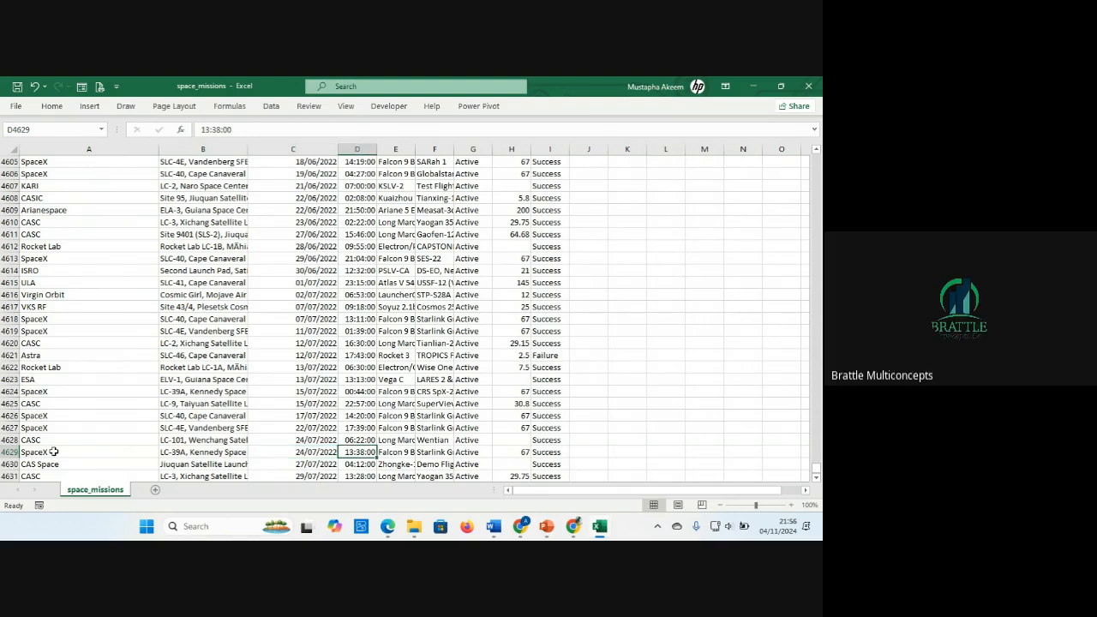
pyautogui.press('Right')
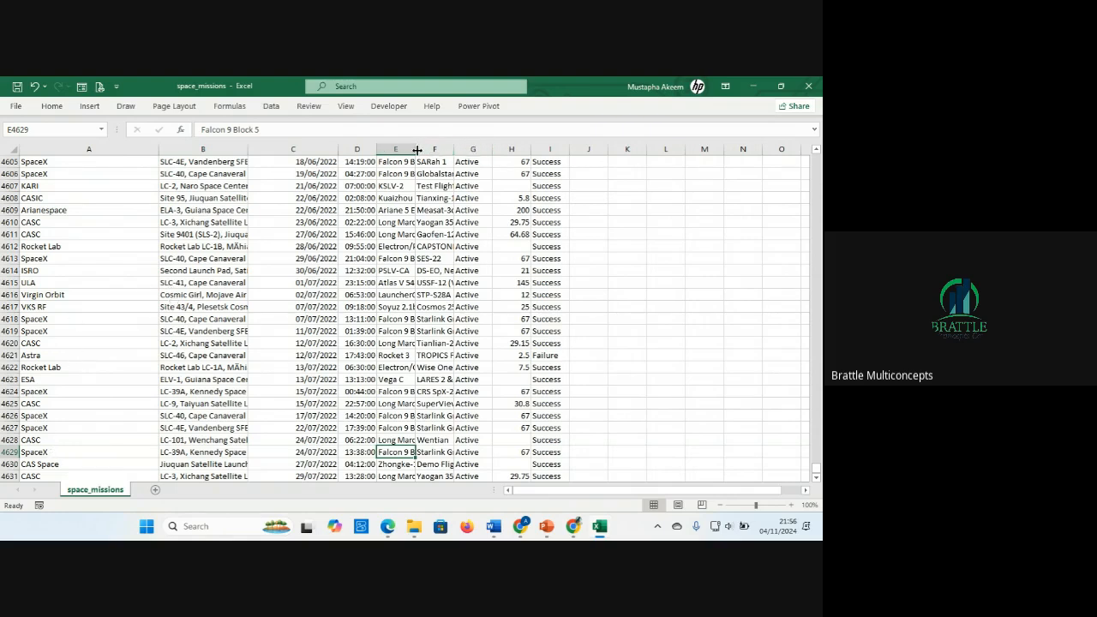
# Step: Widen the Rocket column and examine the remaining fields of row 4629 through MissionStatus
pyautogui.moveTo(412, 150); pyautogui.dragTo(509, 149)
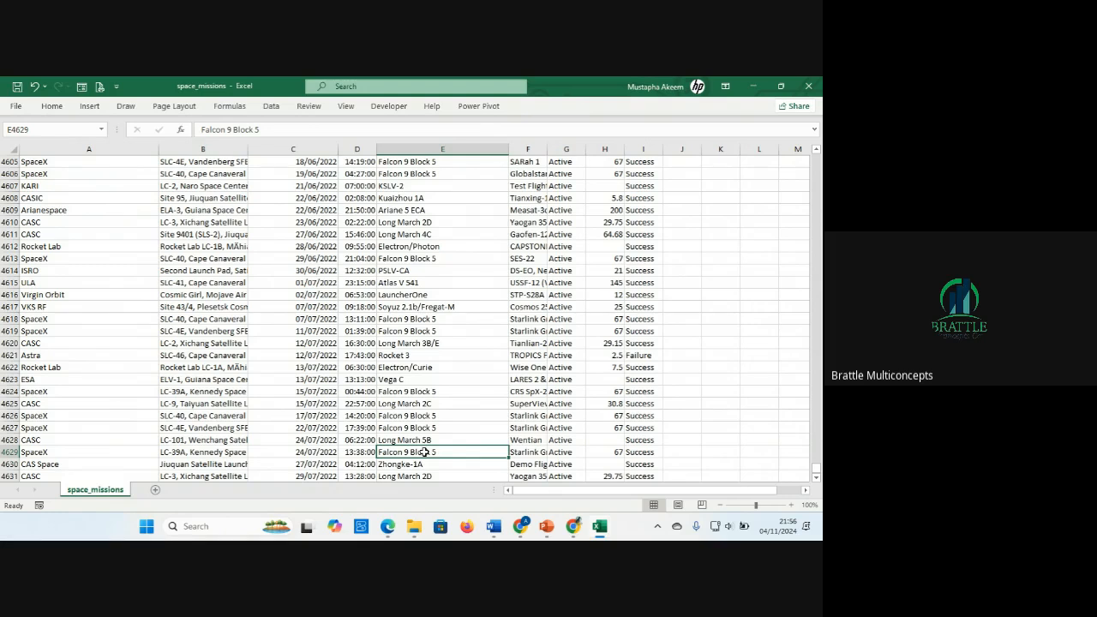
pyautogui.press('Right')
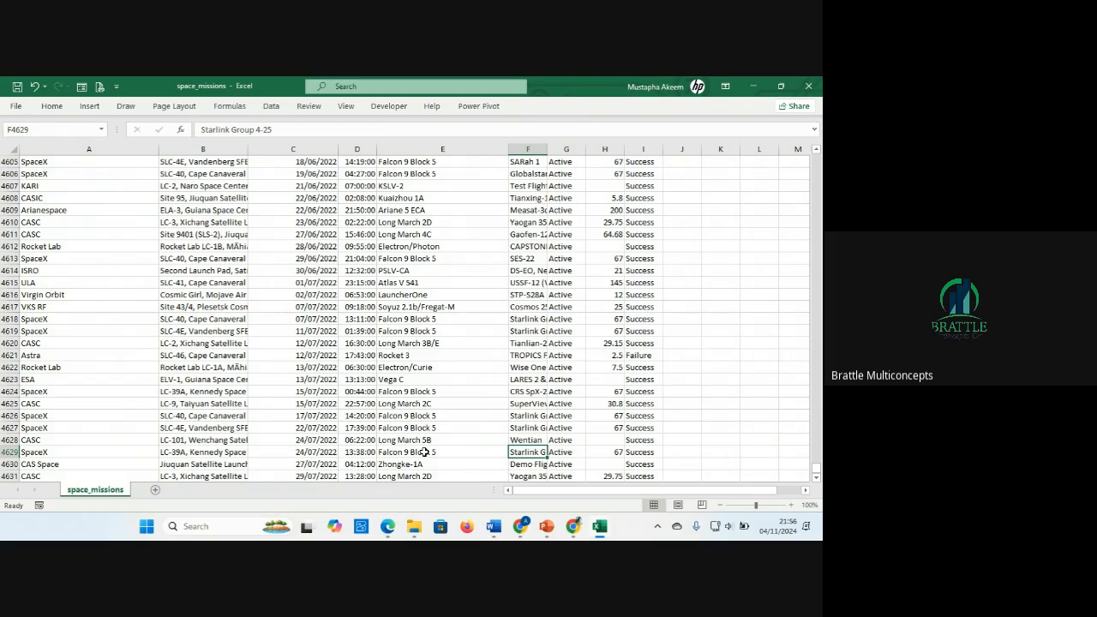
pyautogui.press('Right')
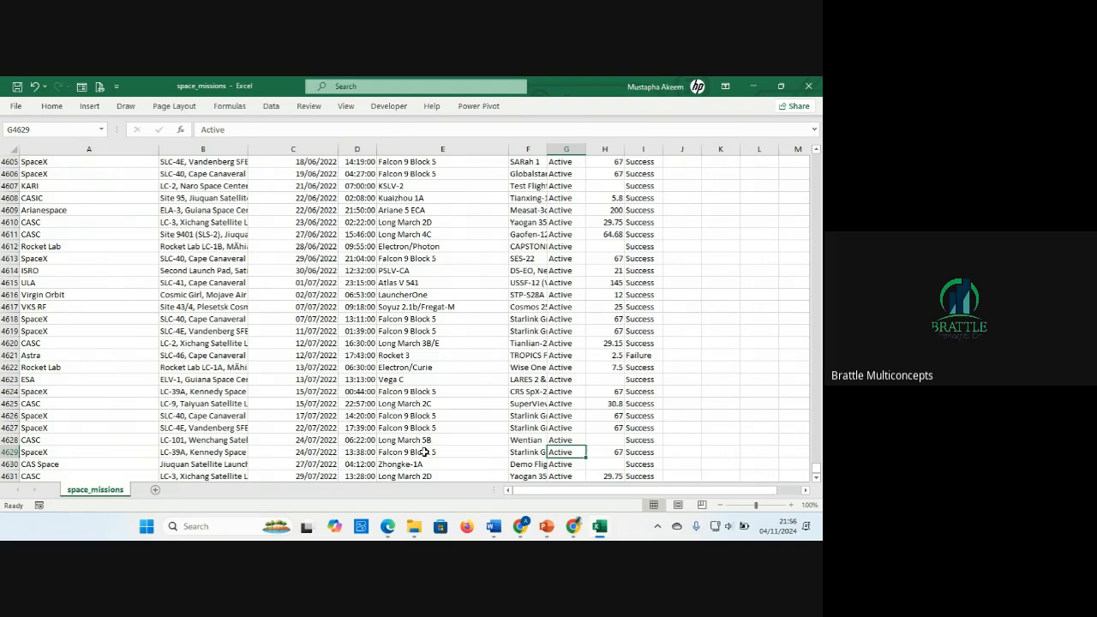
pyautogui.press('Right')
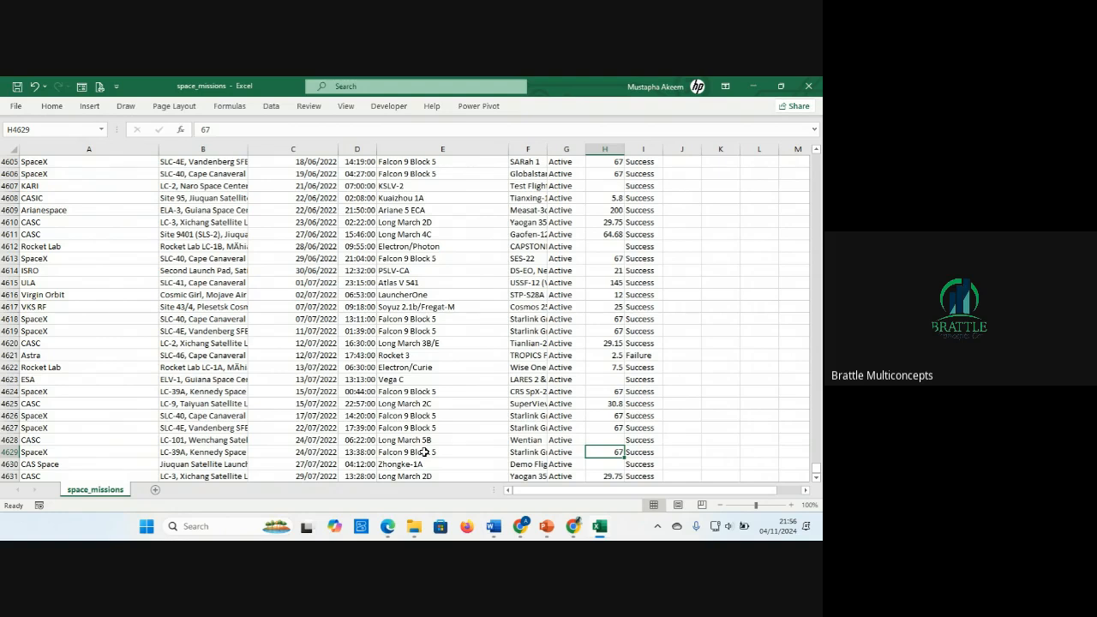
pyautogui.press('Right')
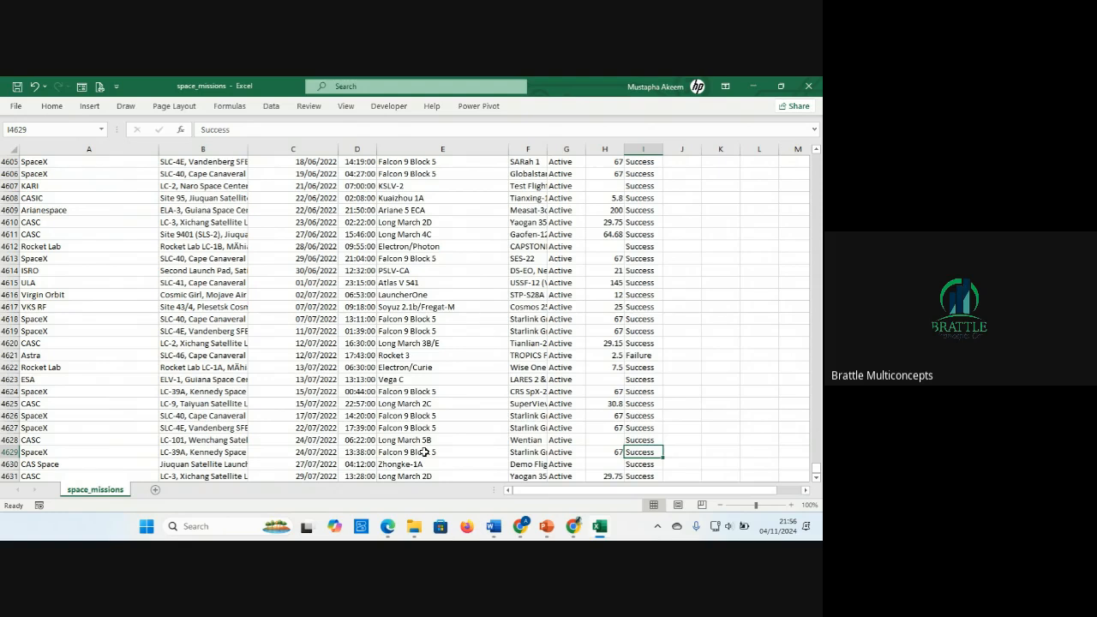
# Step: Highlight rows 4629, 4628 and 4622 one after another to inspect each as a single mission record
pyautogui.click(5, 452)
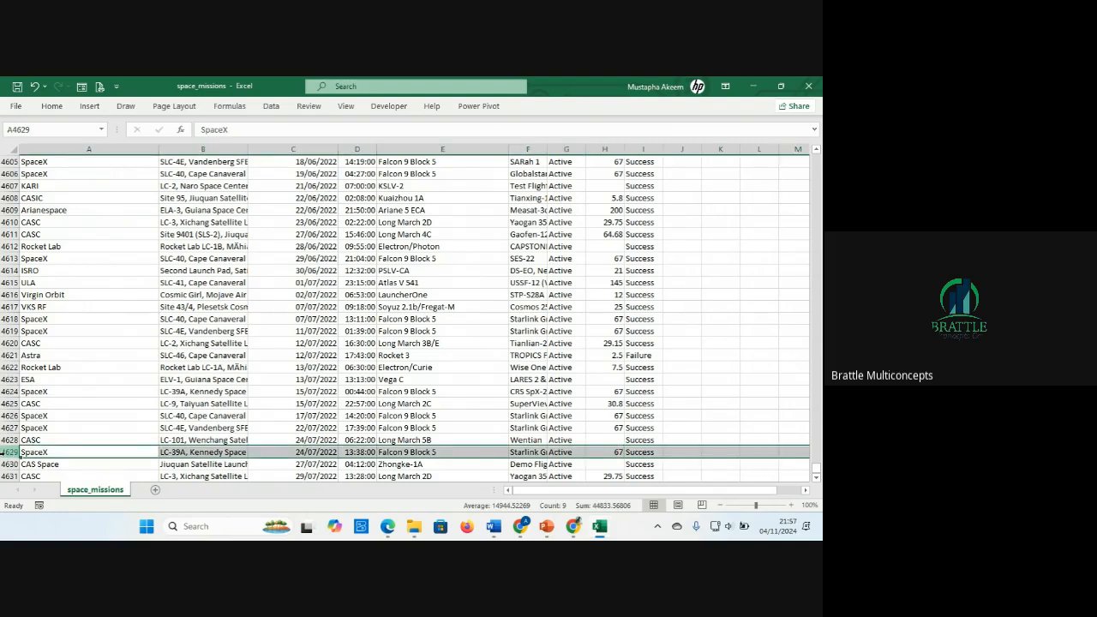
pyautogui.click(7, 440)
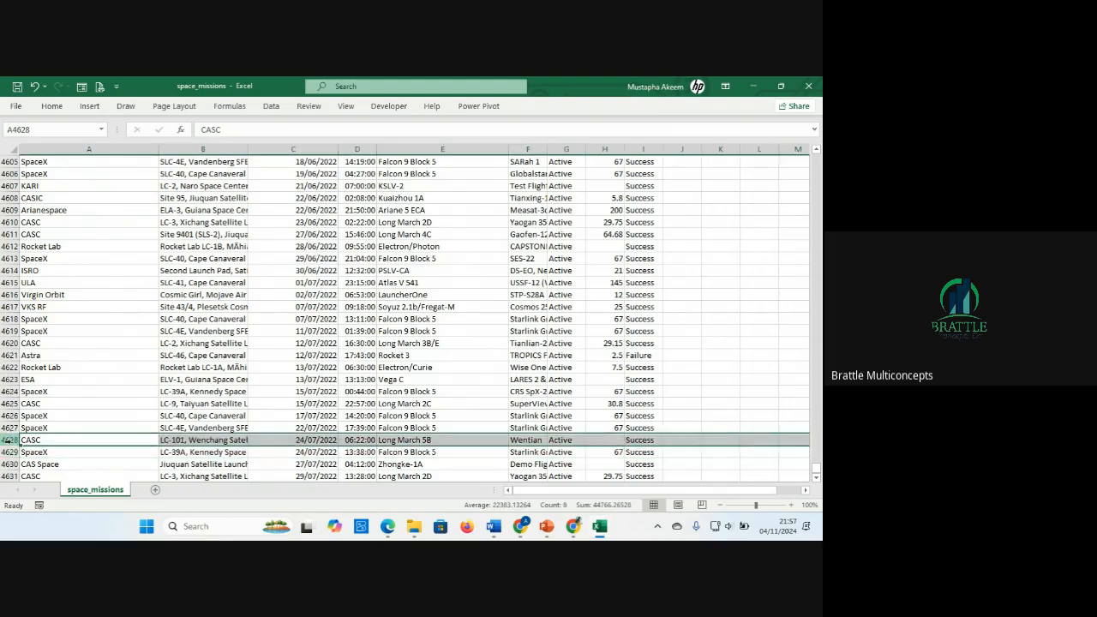
pyautogui.click(6, 367)
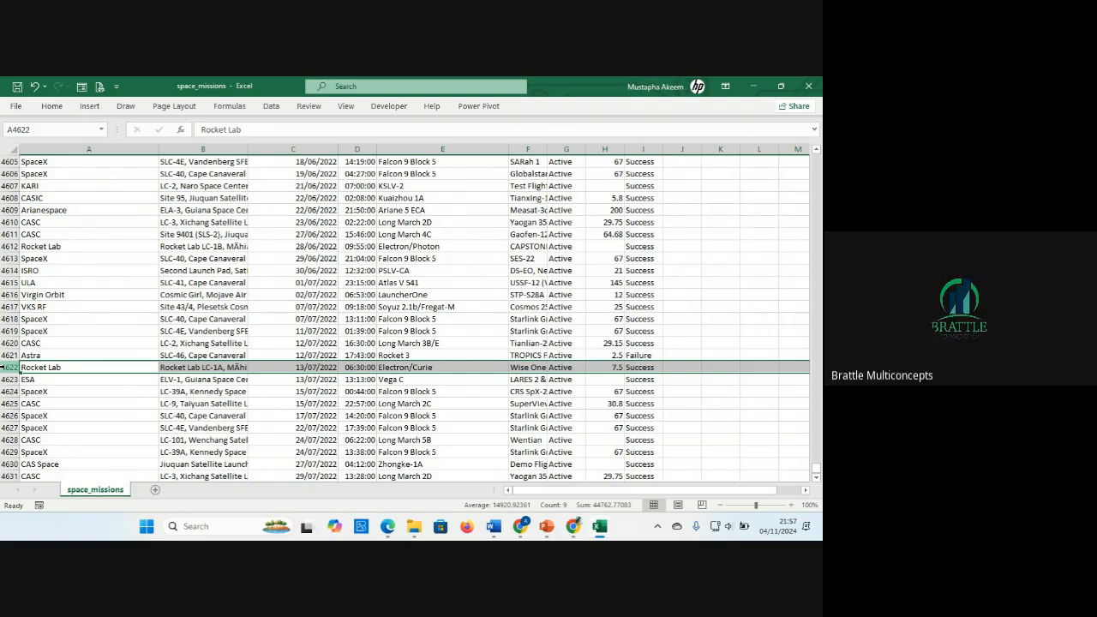
# Step: Close the space_missions CSV without saving and return to the Power Pivot window of Book1
pyautogui.click(806, 87)
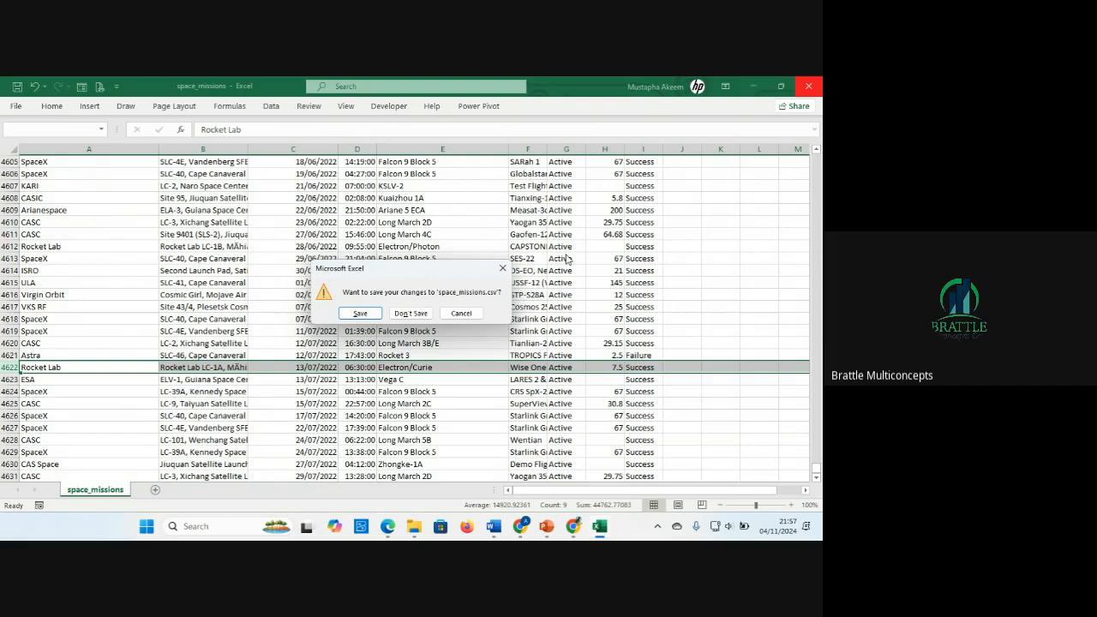
pyautogui.click(421, 314)
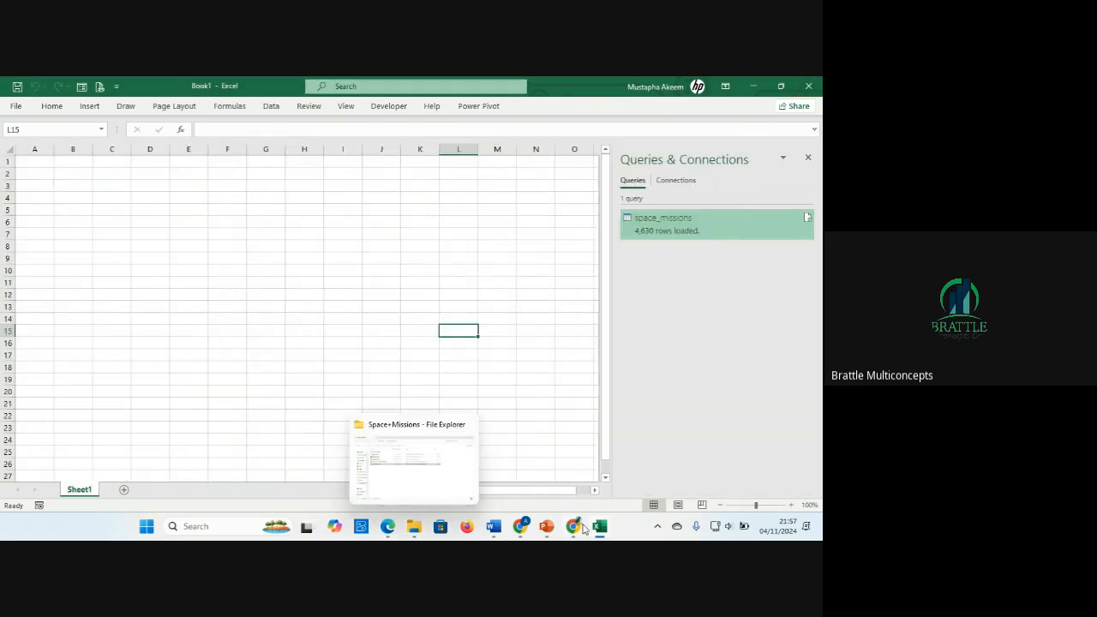
pyautogui.moveTo(606, 516)
pyautogui.click(729, 463)
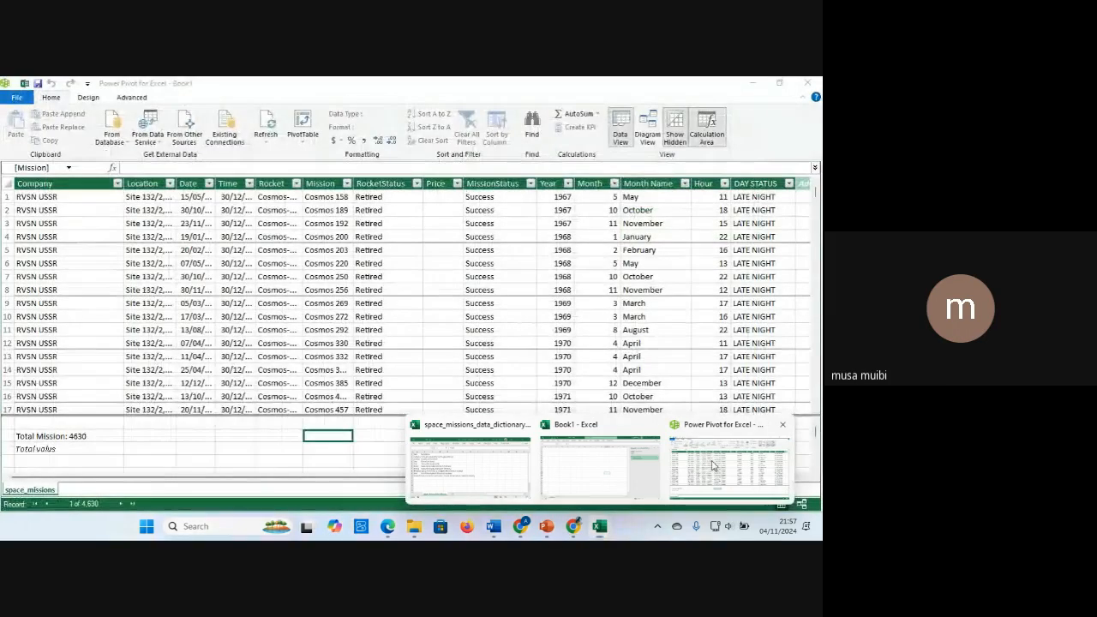
# Step: Turn the Total valus entry below Total Mission into the measure Total value:=SUM([Price])
pyautogui.click(36, 449)
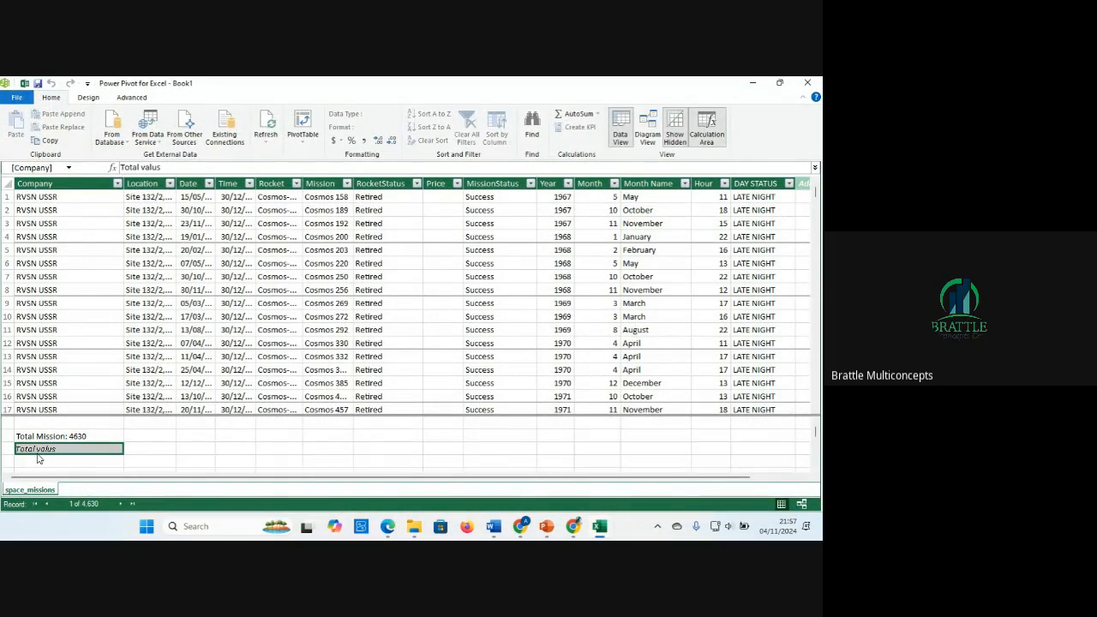
pyautogui.click(163, 167)
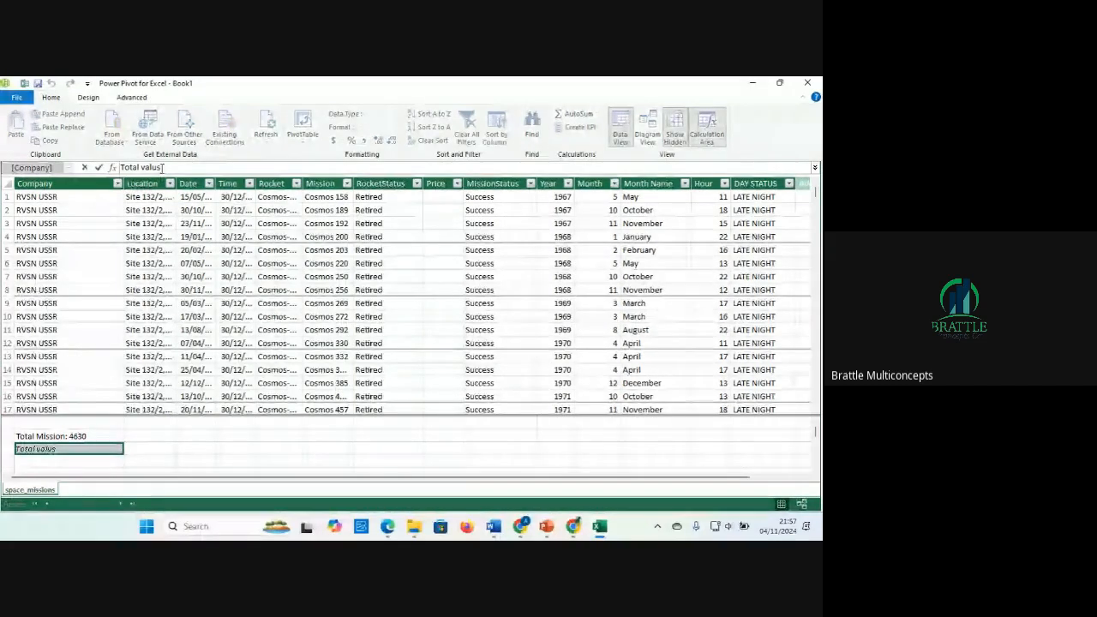
pyautogui.press('BackSpace')
pyautogui.write('e')
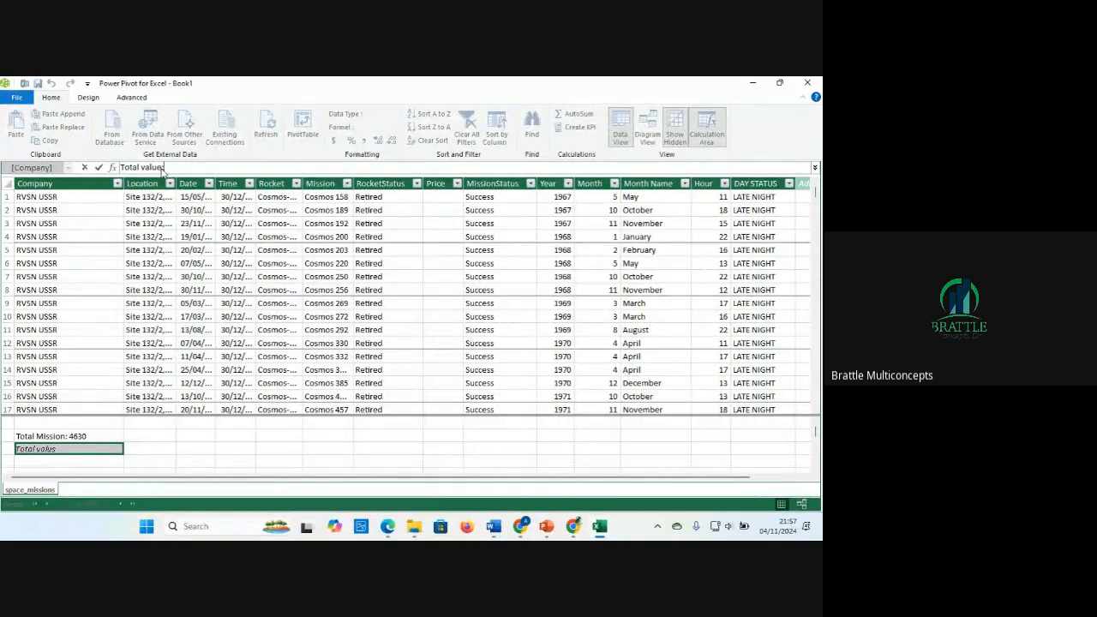
pyautogui.write(':=S')
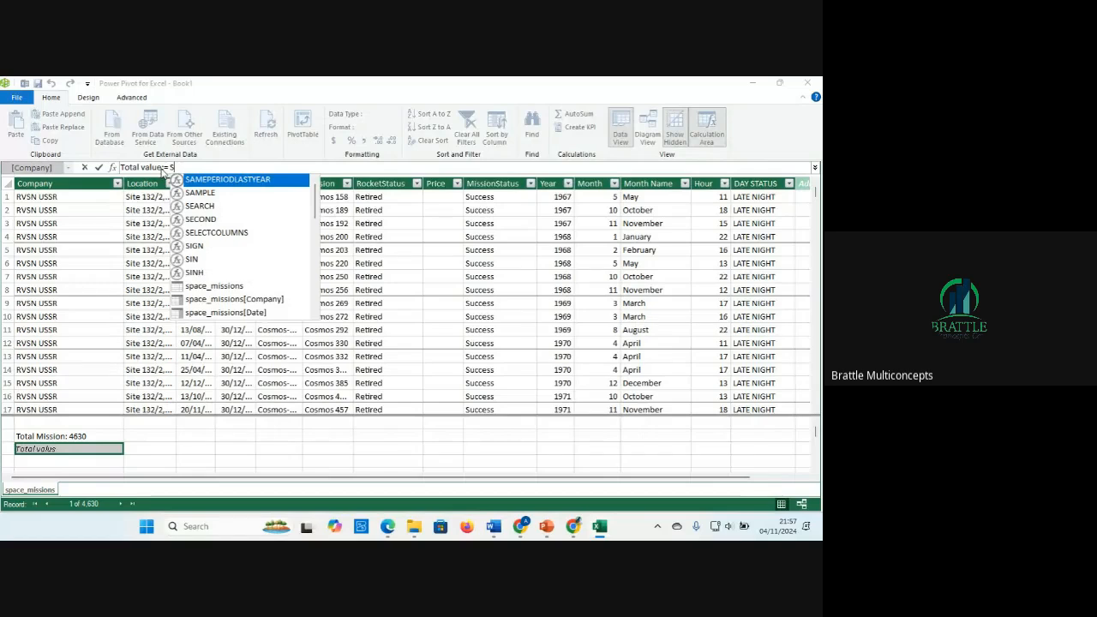
pyautogui.write('UM(')
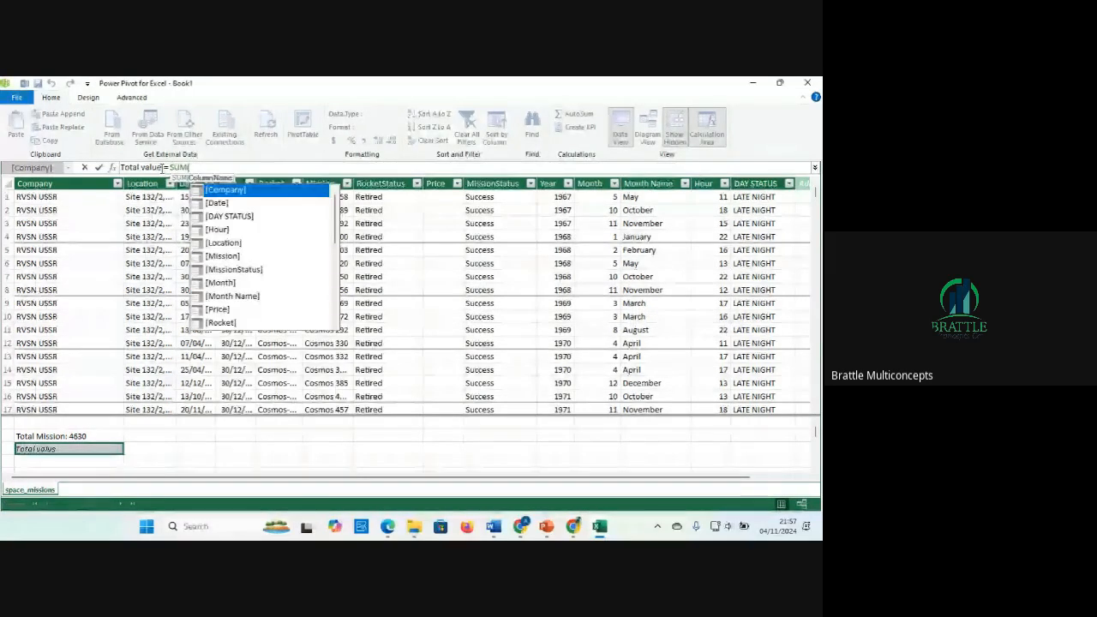
pyautogui.doubleClick(222, 311)
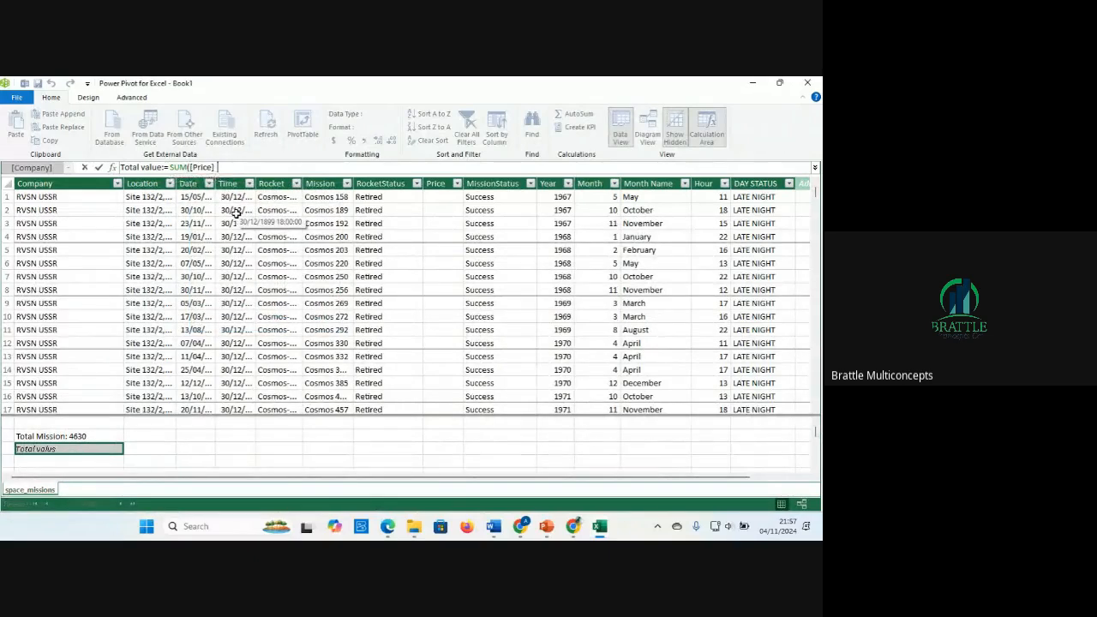
pyautogui.write(')')
pyautogui.press('Return')
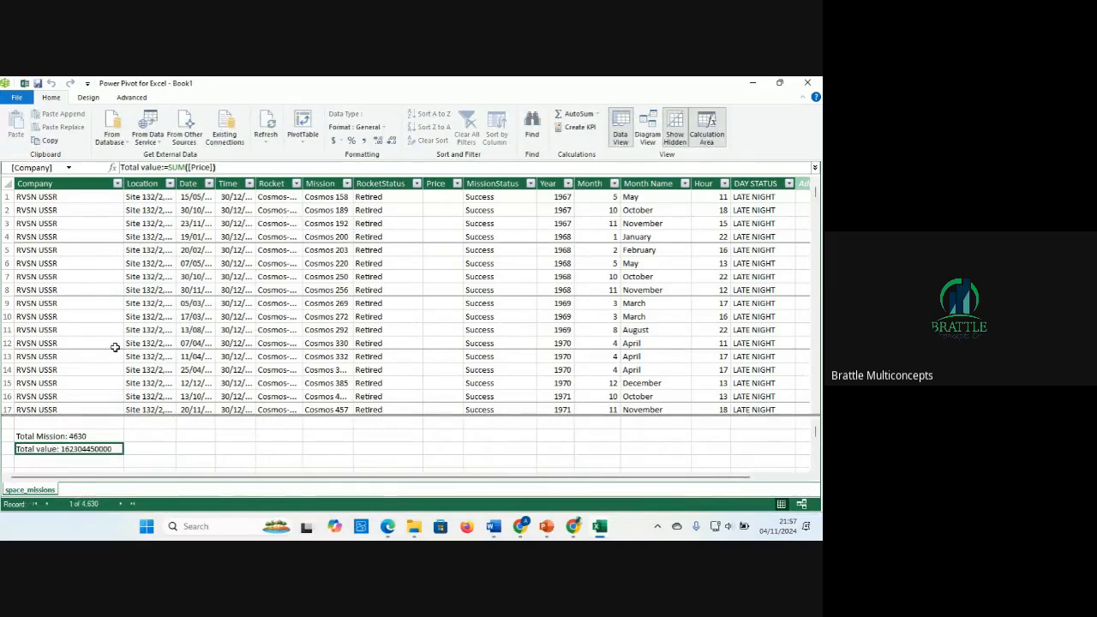
# Step: Format the Total value measure as a Decimal Number with 0 decimal places
pyautogui.rightClick(94, 453)
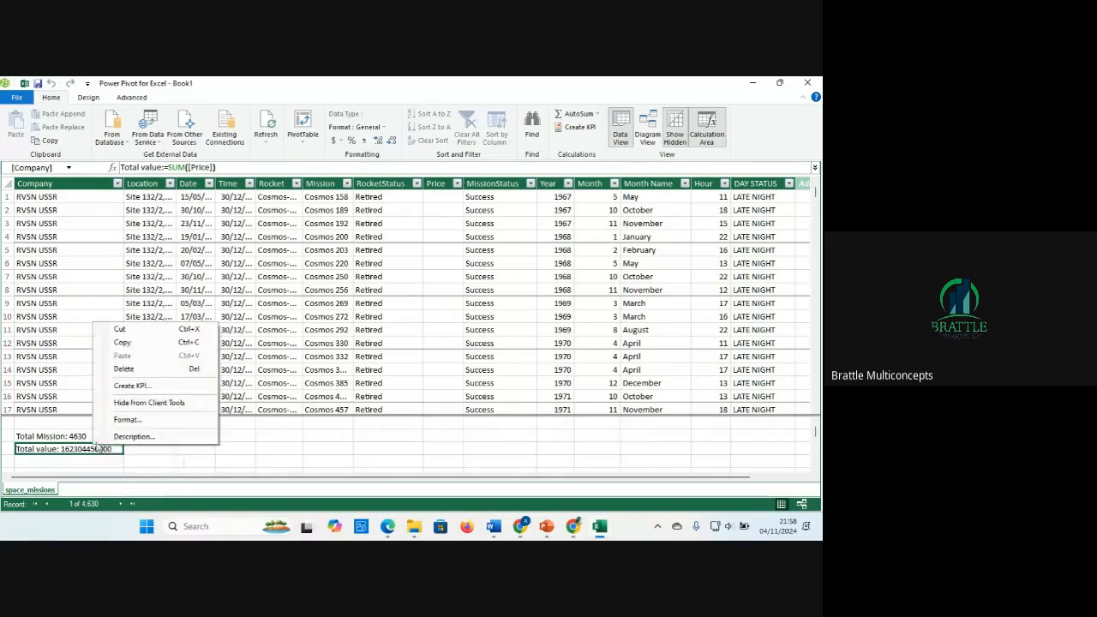
pyautogui.click(130, 422)
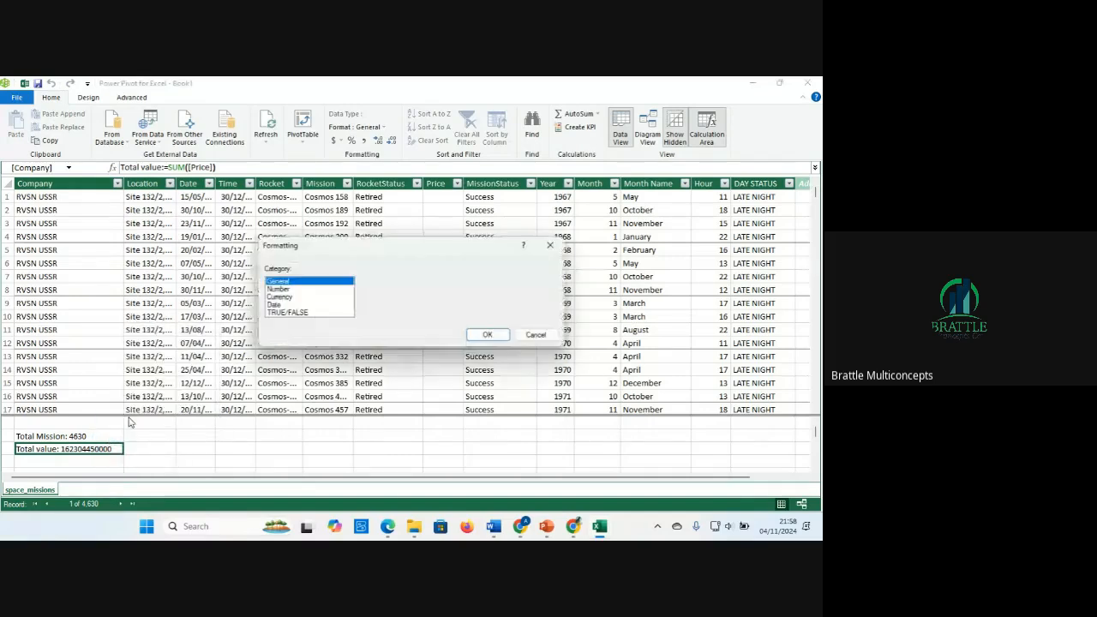
pyautogui.click(280, 290)
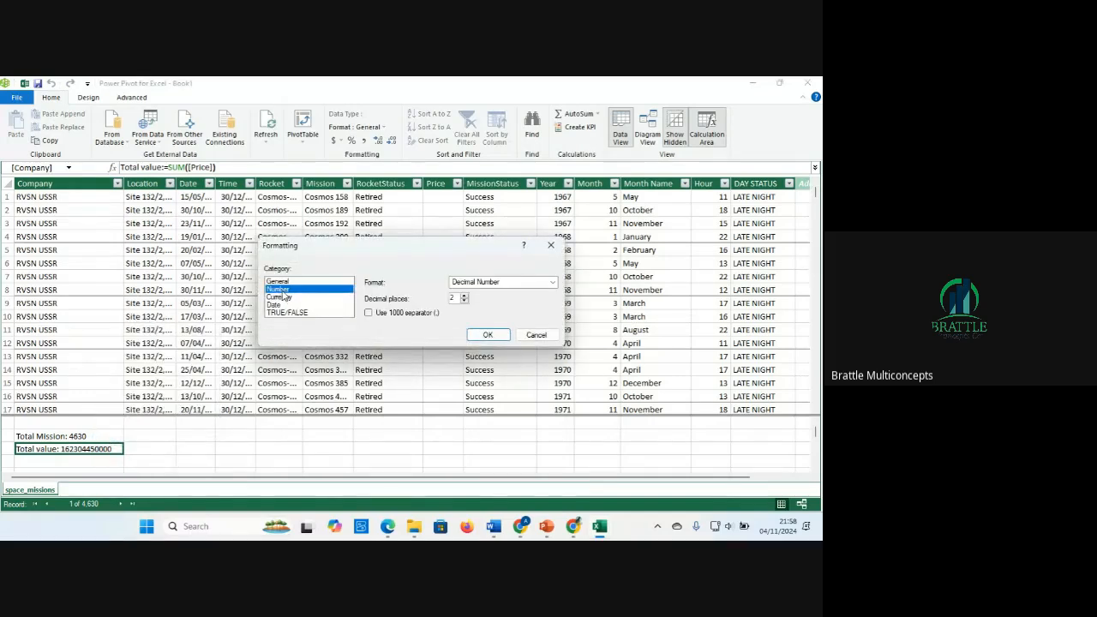
pyautogui.click(463, 301)
pyautogui.click(487, 335)
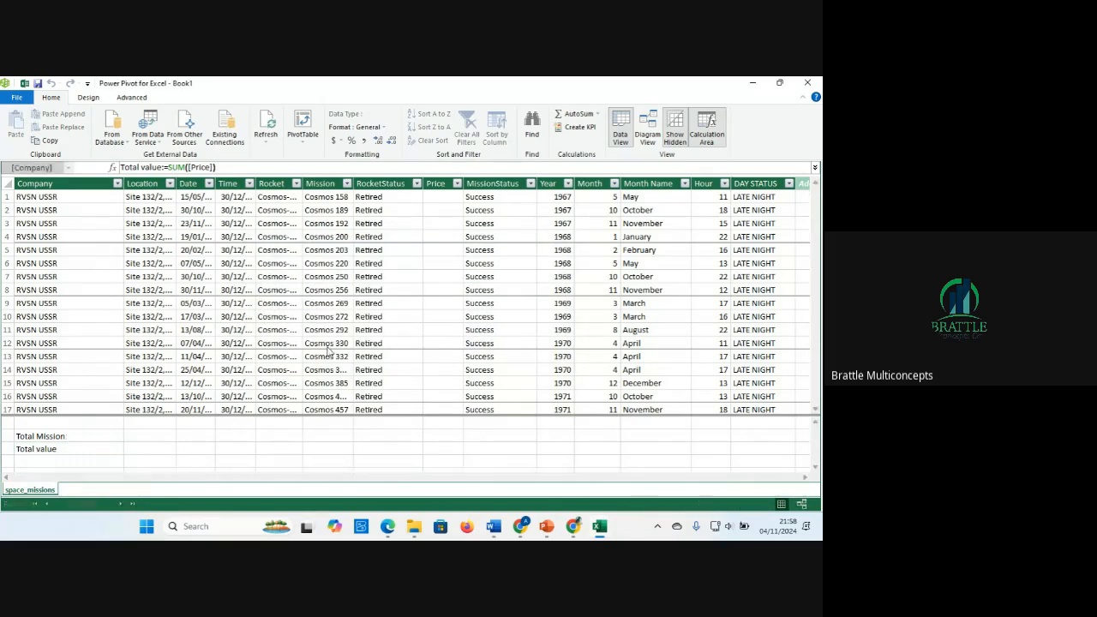
# Step: Turn on the 1000 separator for the Total value measure and select the empty calculation cell below it
pyautogui.rightClick(100, 451)
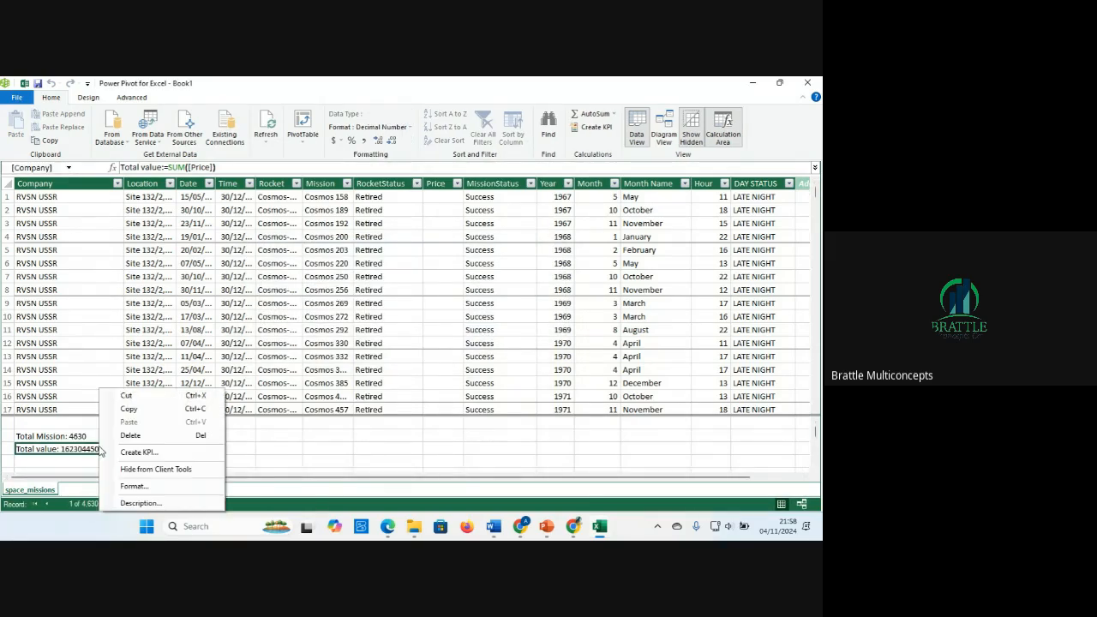
pyautogui.click(147, 488)
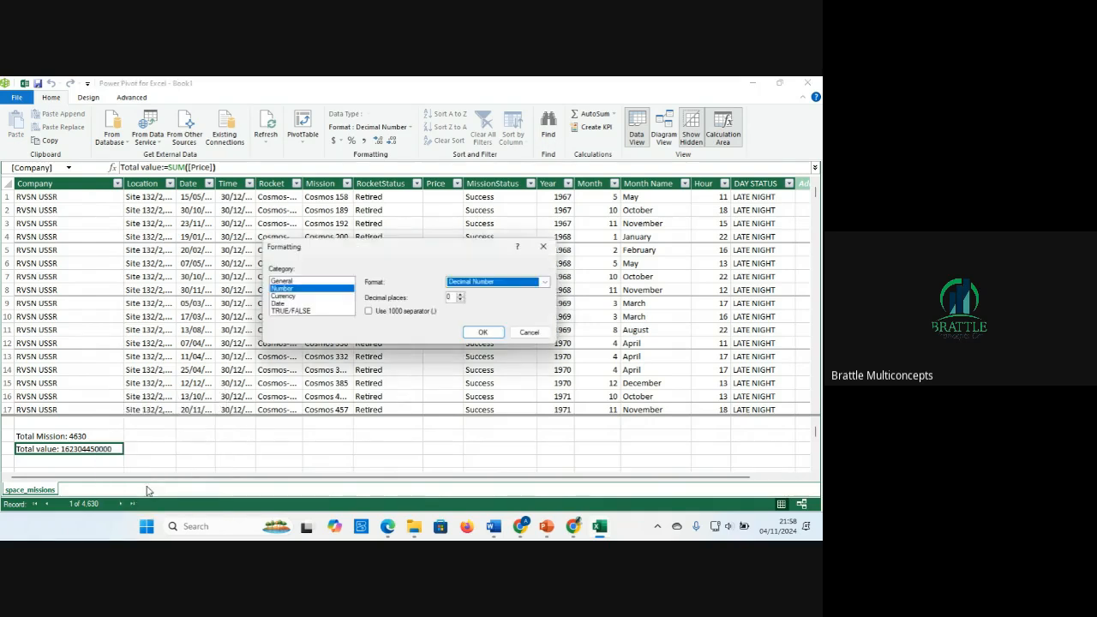
pyautogui.click(369, 313)
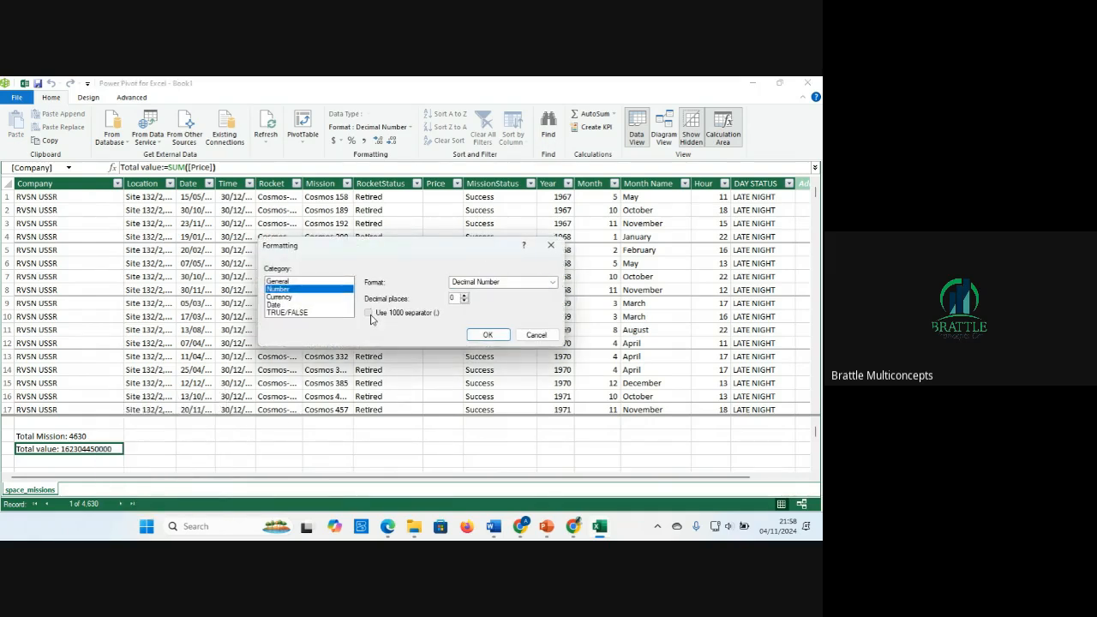
pyautogui.click(488, 335)
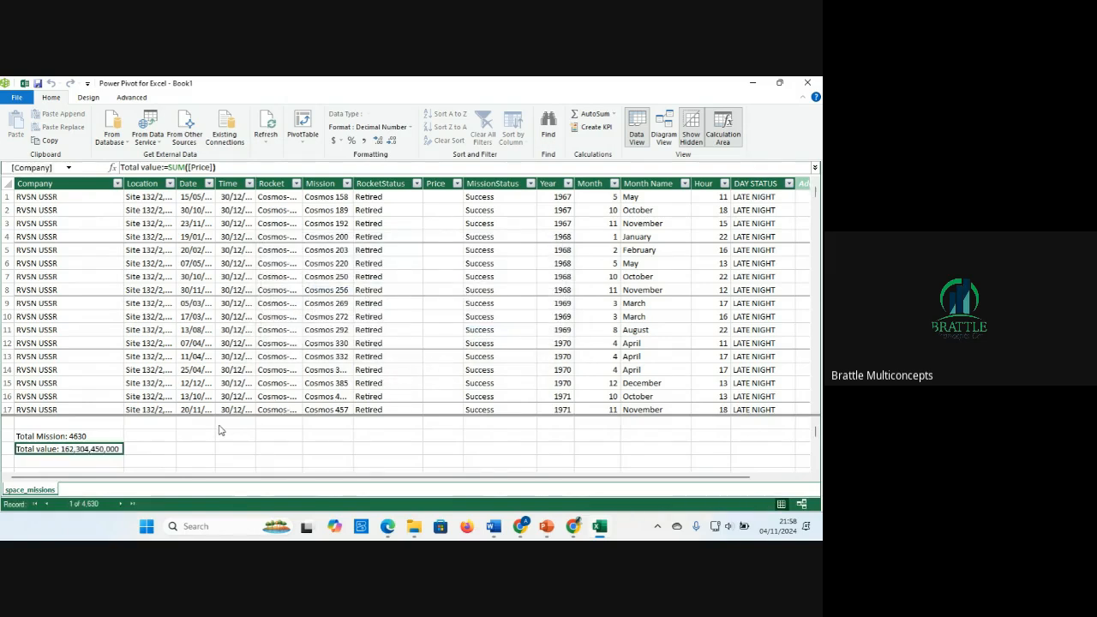
pyautogui.click(60, 463)
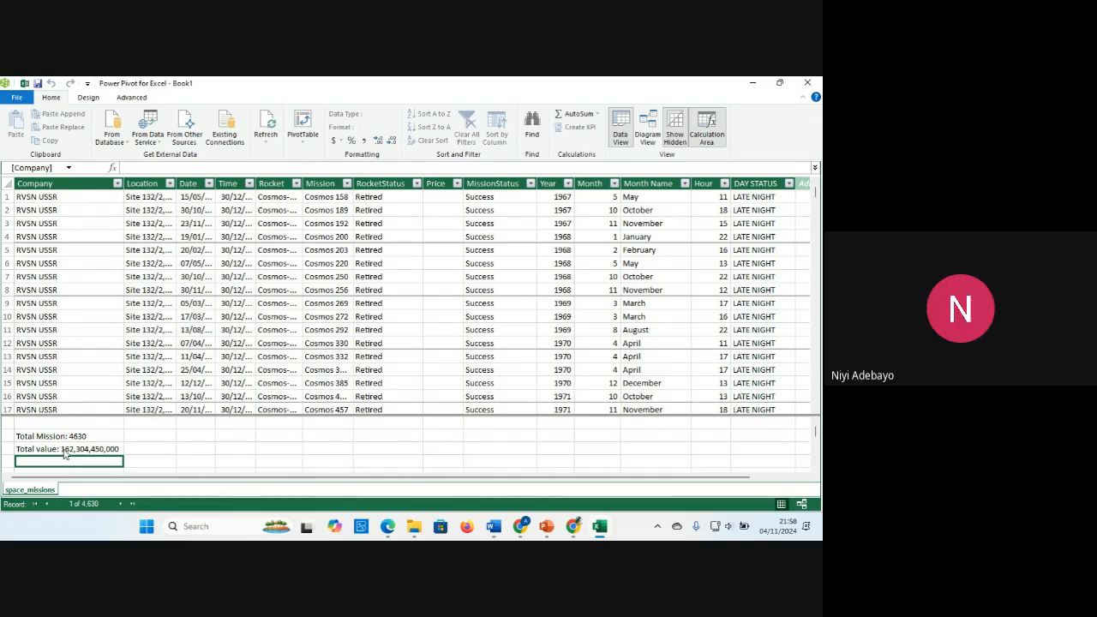
# Step: Review the formulas behind the Total value and Total Mission measures, including the assignment operator and COUNTROWS table argument
pyautogui.click(64, 449)
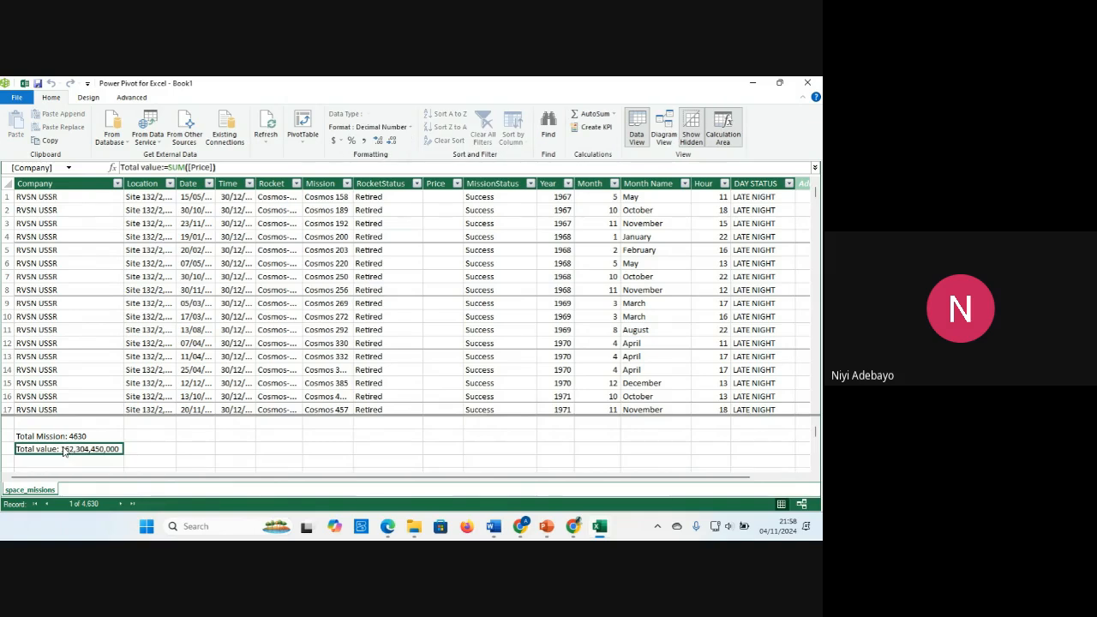
pyautogui.click(64, 436)
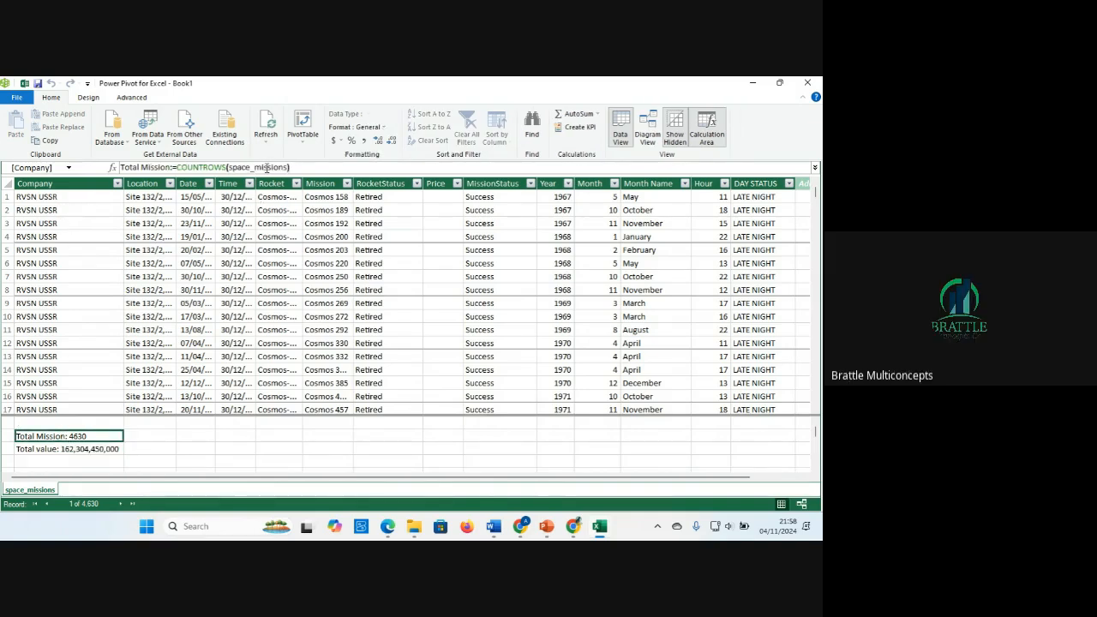
pyautogui.click(266, 167)
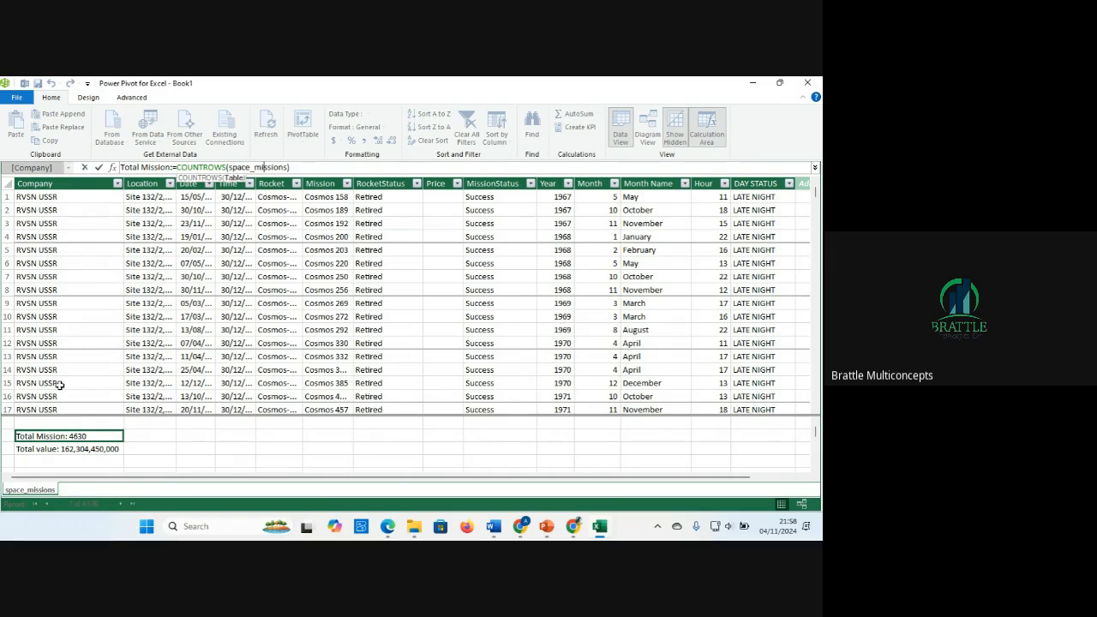
pyautogui.click(172, 448)
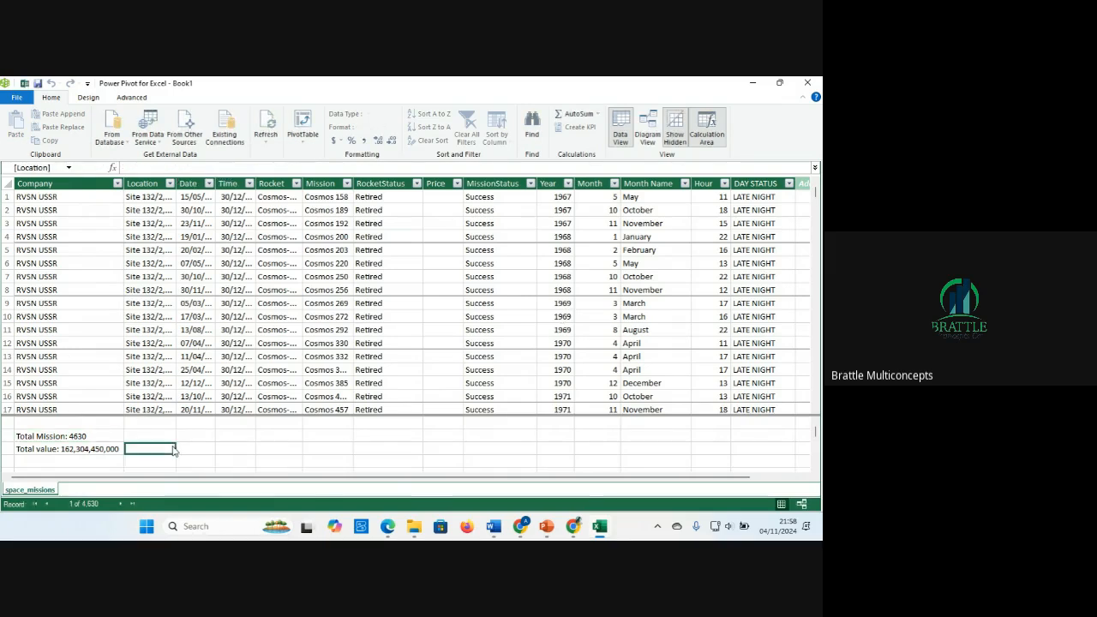
pyautogui.click(253, 168)
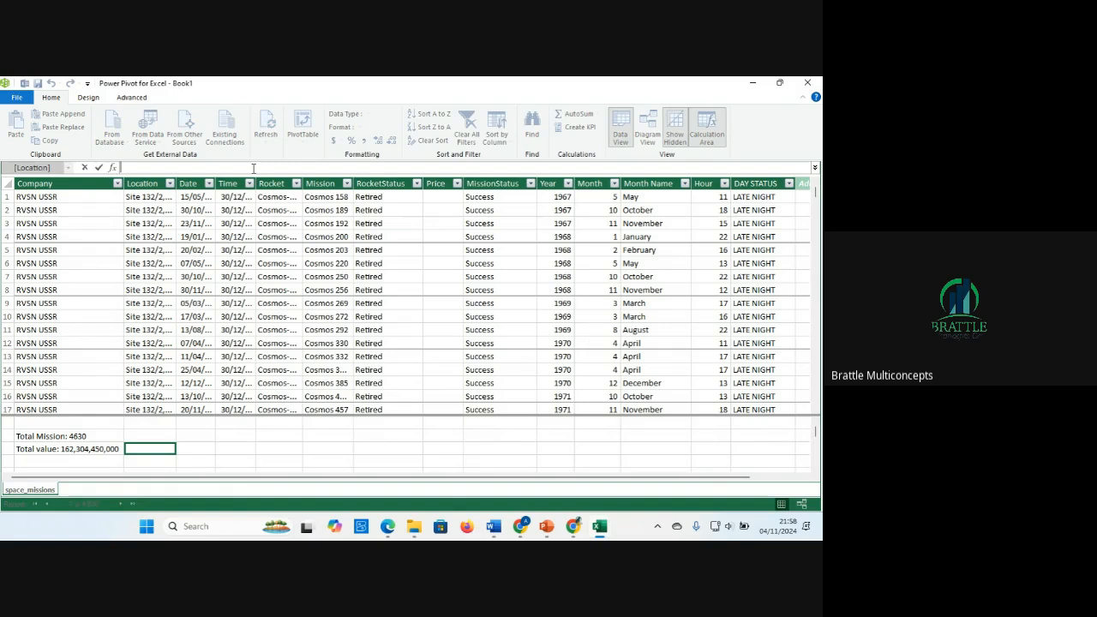
pyautogui.click(53, 439)
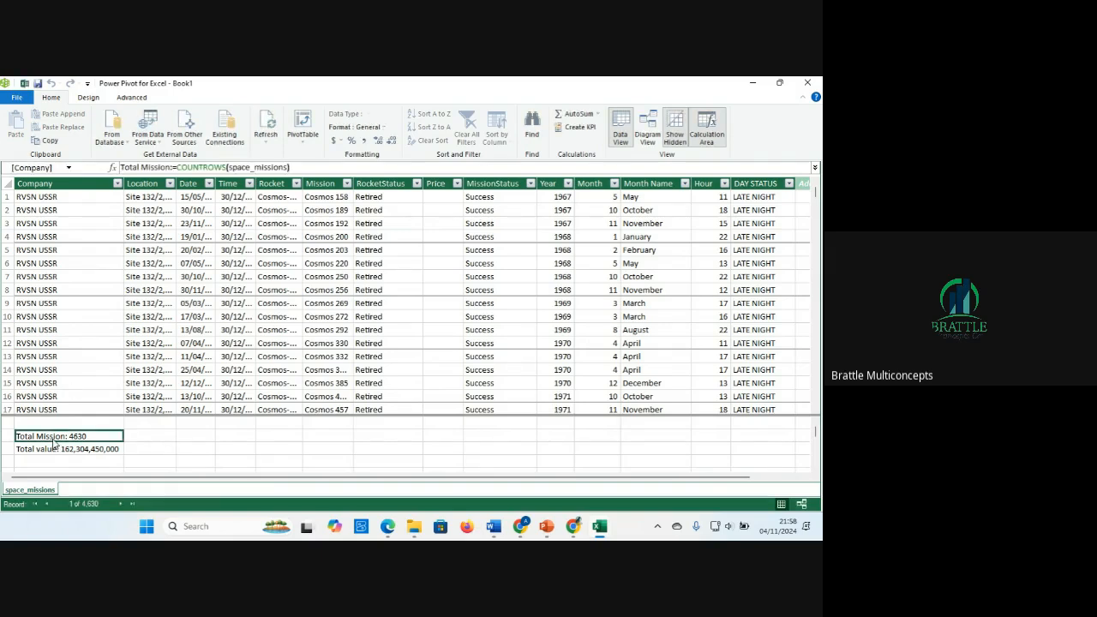
pyautogui.click(302, 166)
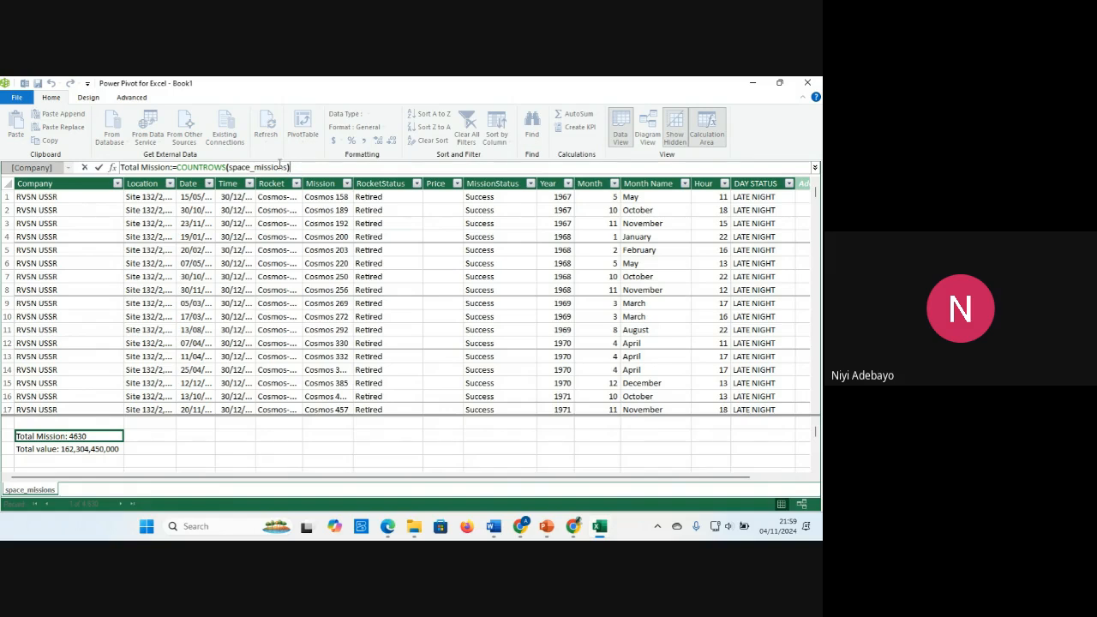
pyautogui.click(172, 167)
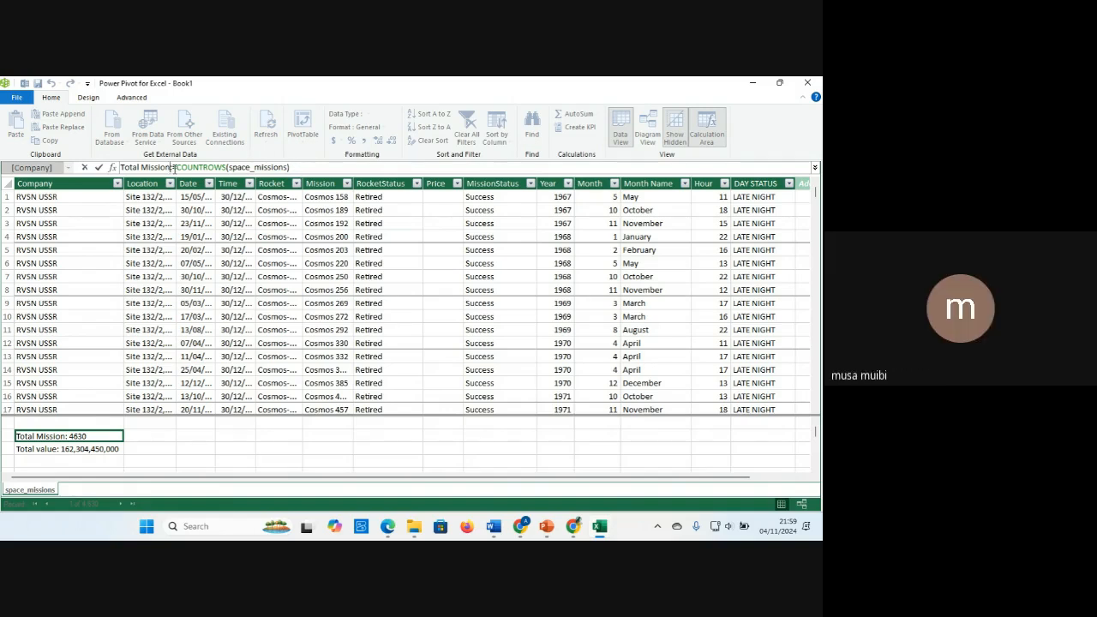
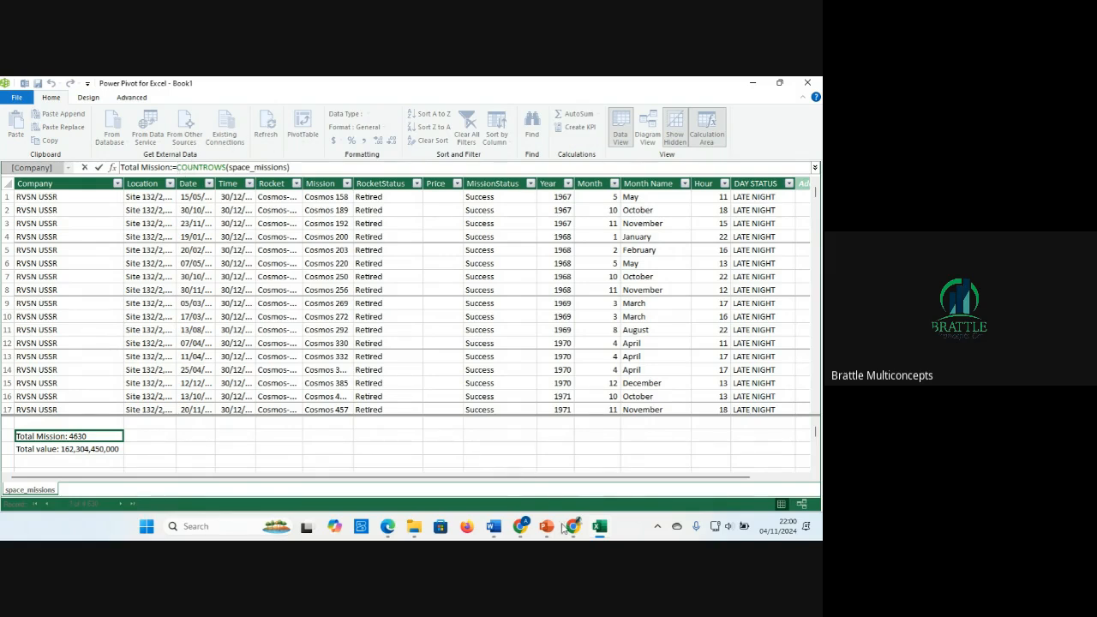
pyautogui.moveTo(520, 527)
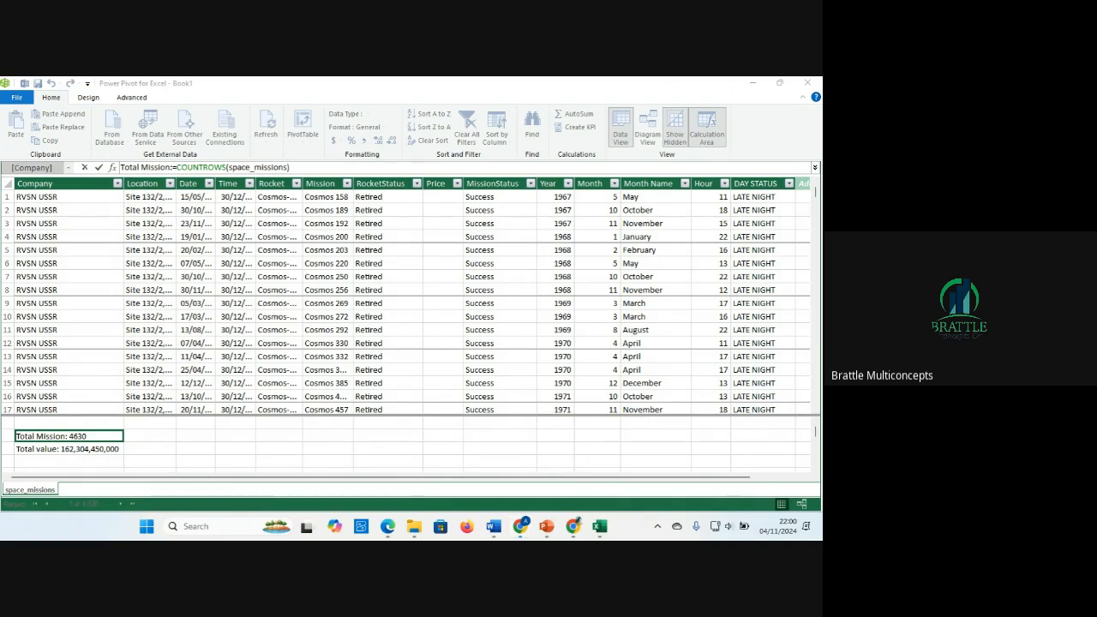
pyautogui.press('super+d')
pyautogui.press('super+d')
pyautogui.hotkey('alt', 'Tab')
pyautogui.click(349, 168)
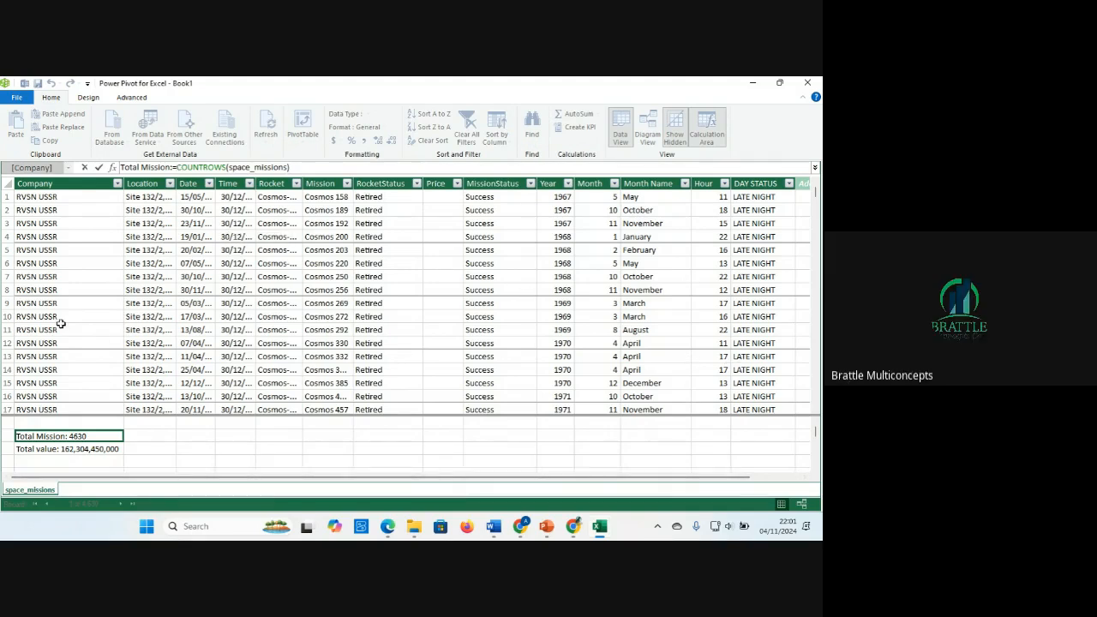
pyautogui.press('Escape')
pyautogui.click(76, 461)
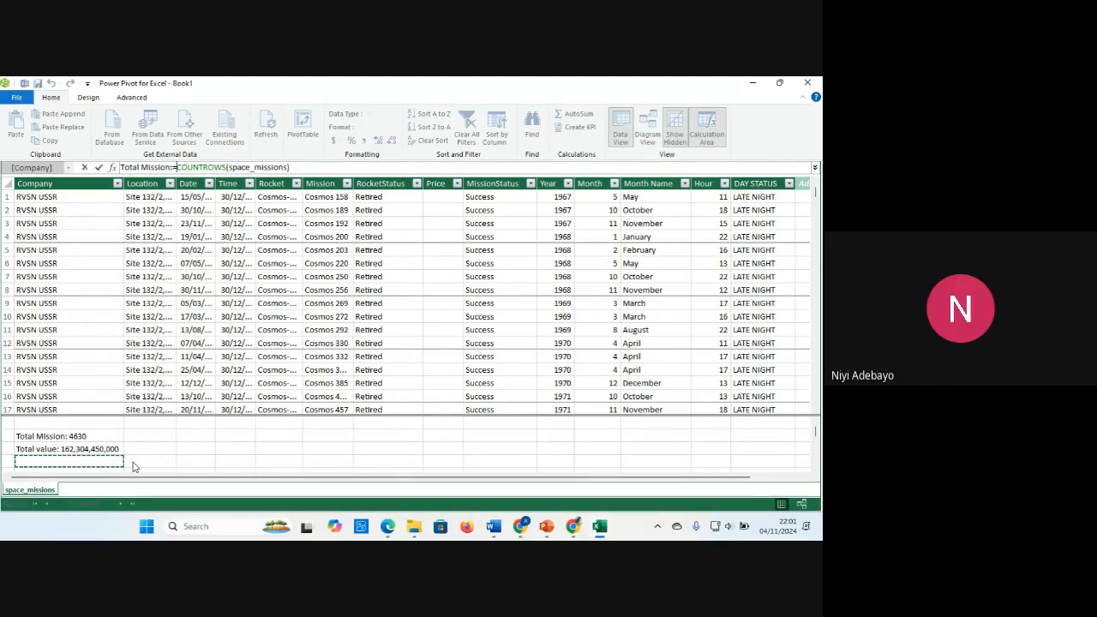
pyautogui.click(55, 465)
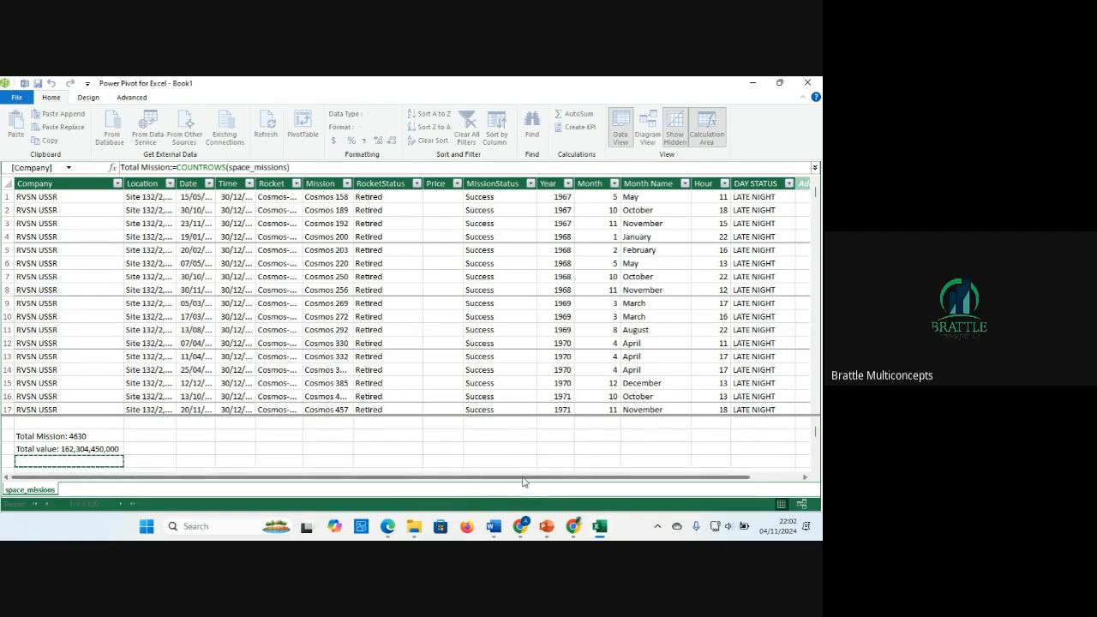
pyautogui.moveTo(522, 482); pyautogui.dragTo(653, 481)
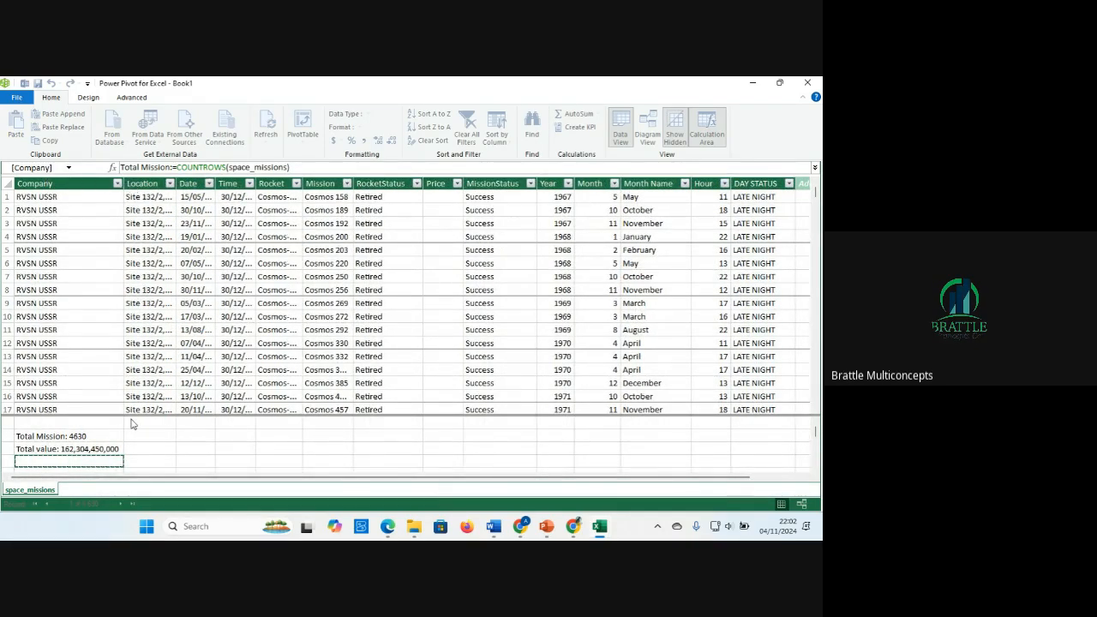
pyautogui.click(86, 464)
pyautogui.write('Num')
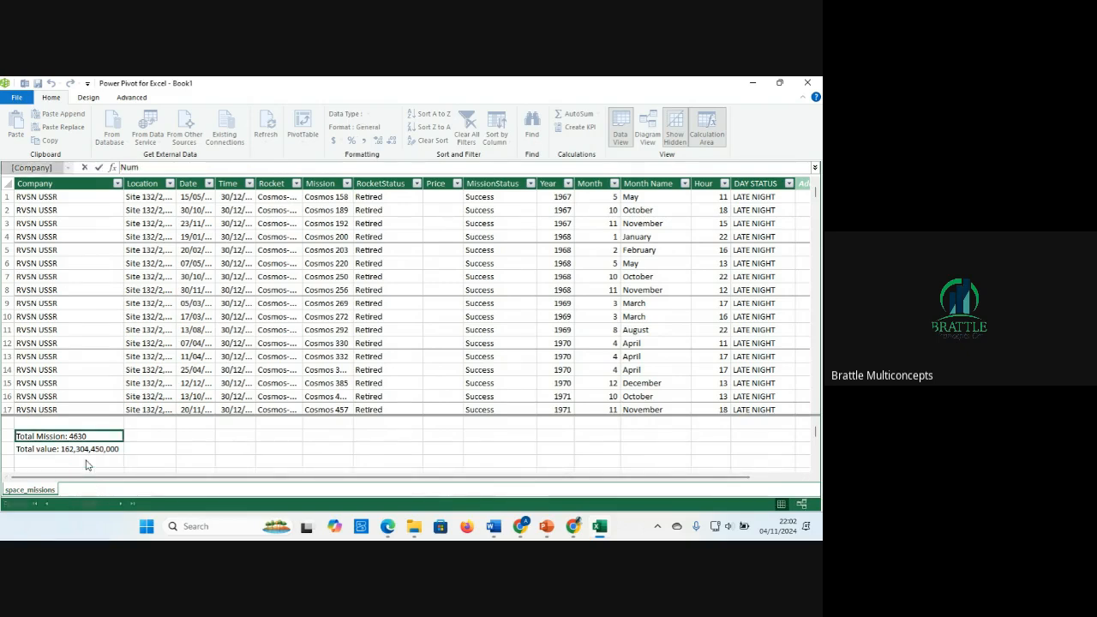
pyautogui.press('BackSpace')
pyautogui.press('BackSpace')
pyautogui.press('BackSpace')
pyautogui.write('To')
pyautogui.press('BackSpace')
pyautogui.click(86, 465)
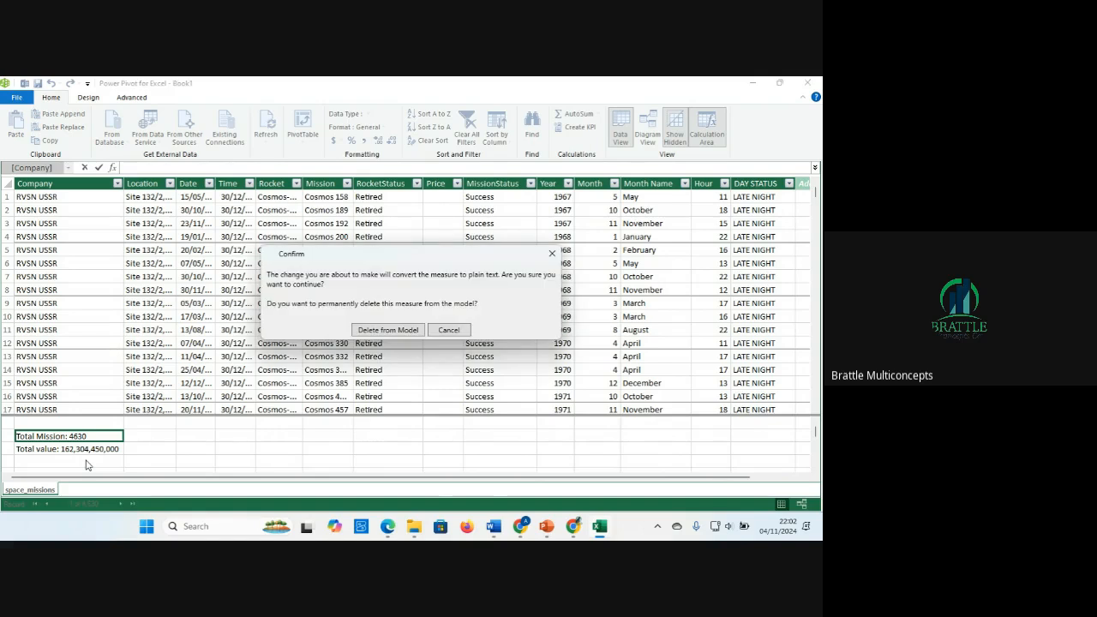
pyautogui.click(449, 330)
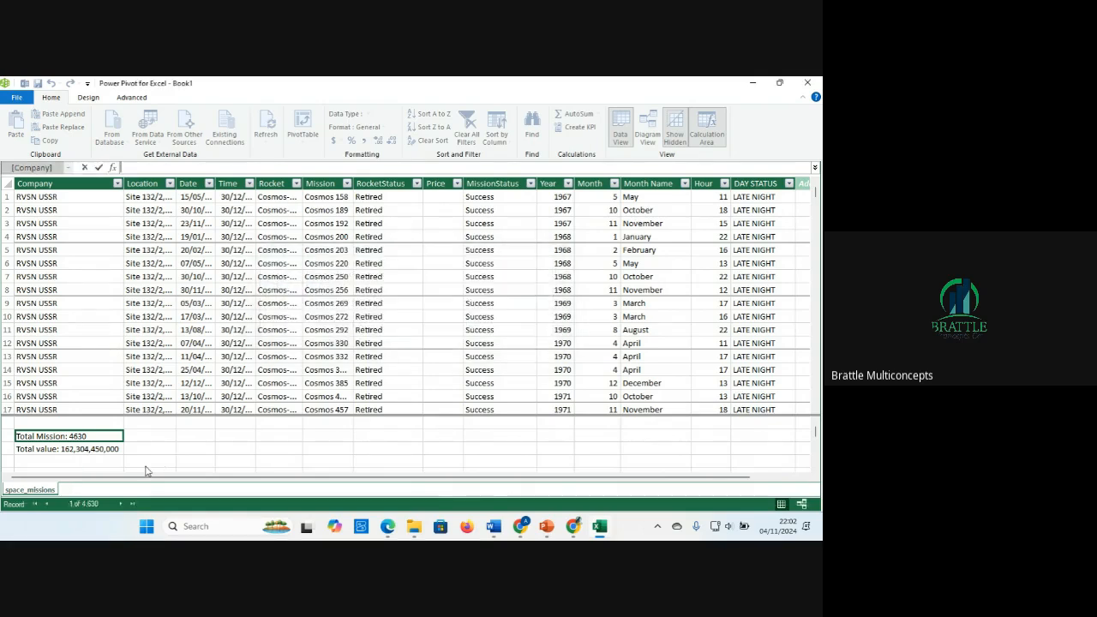
pyautogui.click(75, 467)
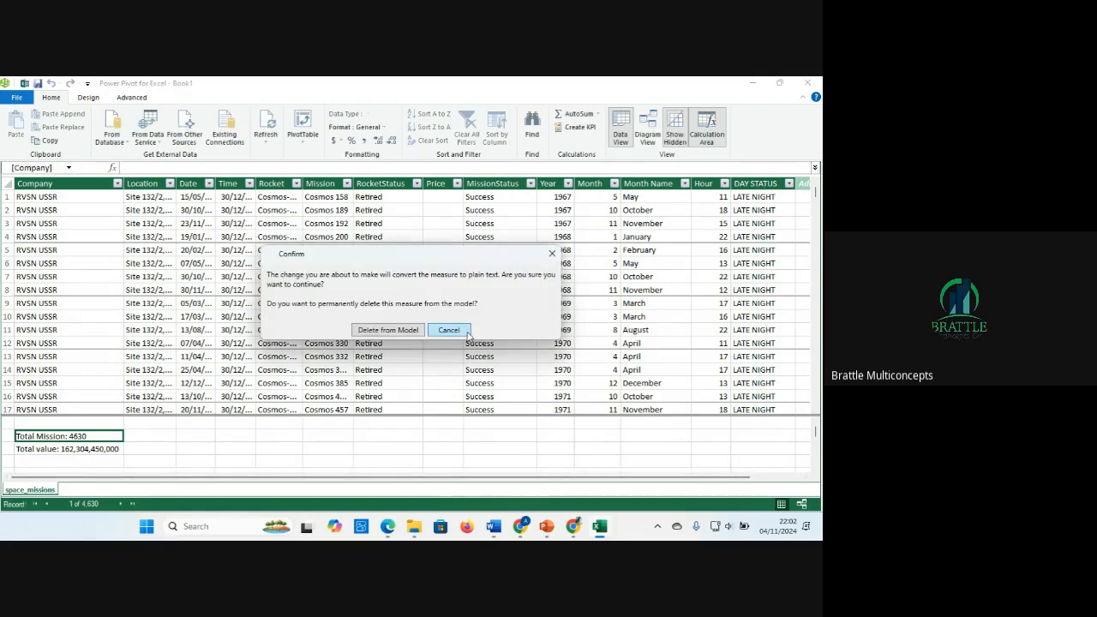
pyautogui.click(552, 252)
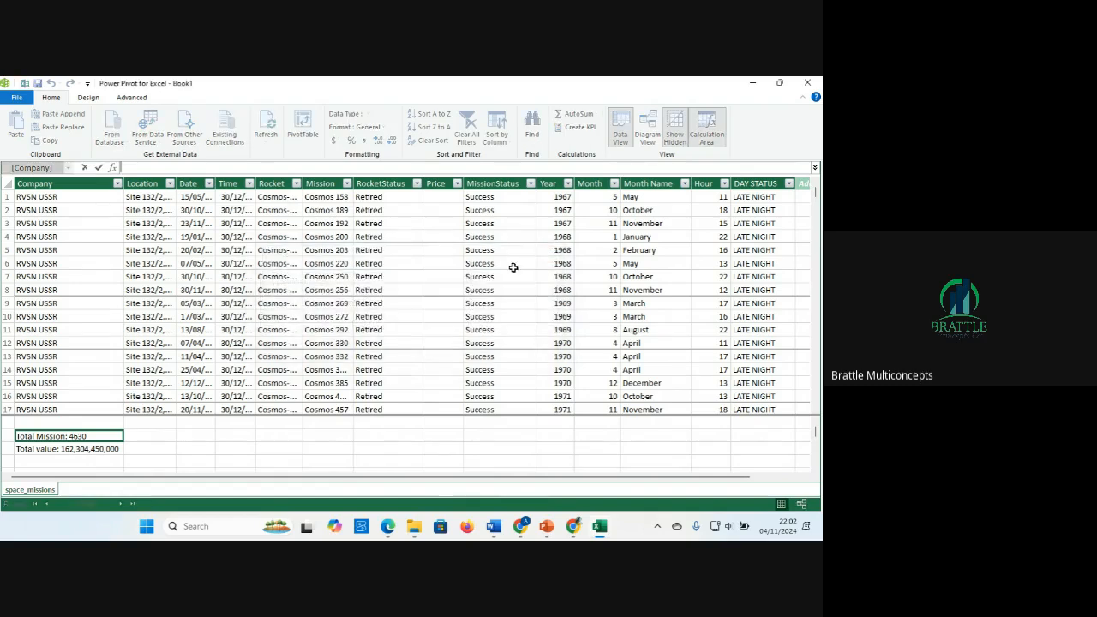
pyautogui.click(169, 437)
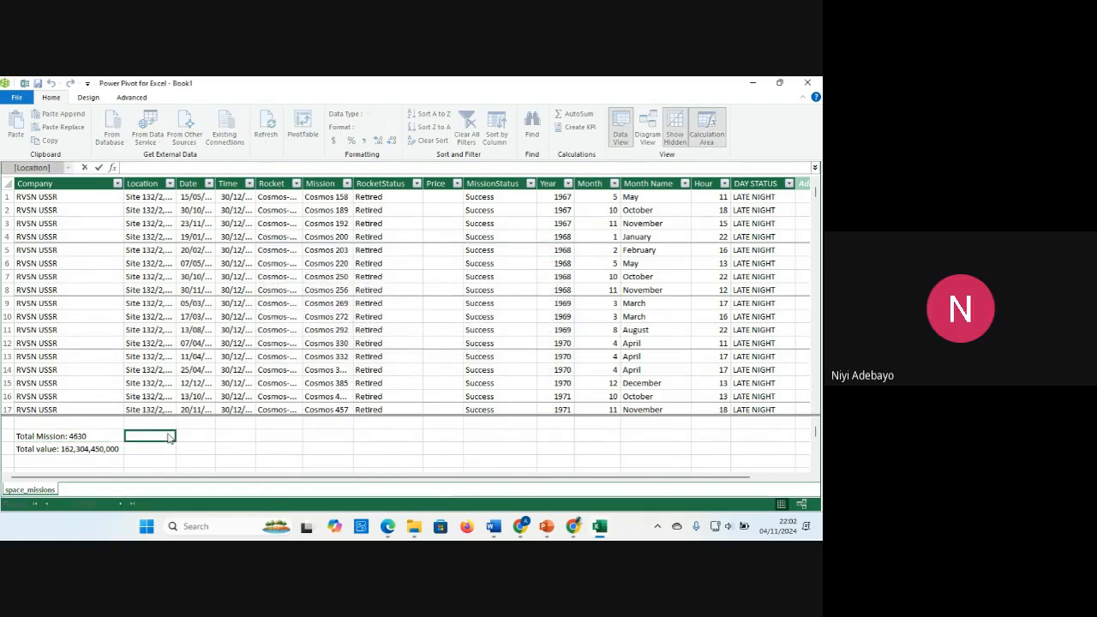
# Step: Create the measure No of Company:=DISTINCTCOUNT([Company]) in the empty calculation cell below Total value
pyautogui.click(101, 465)
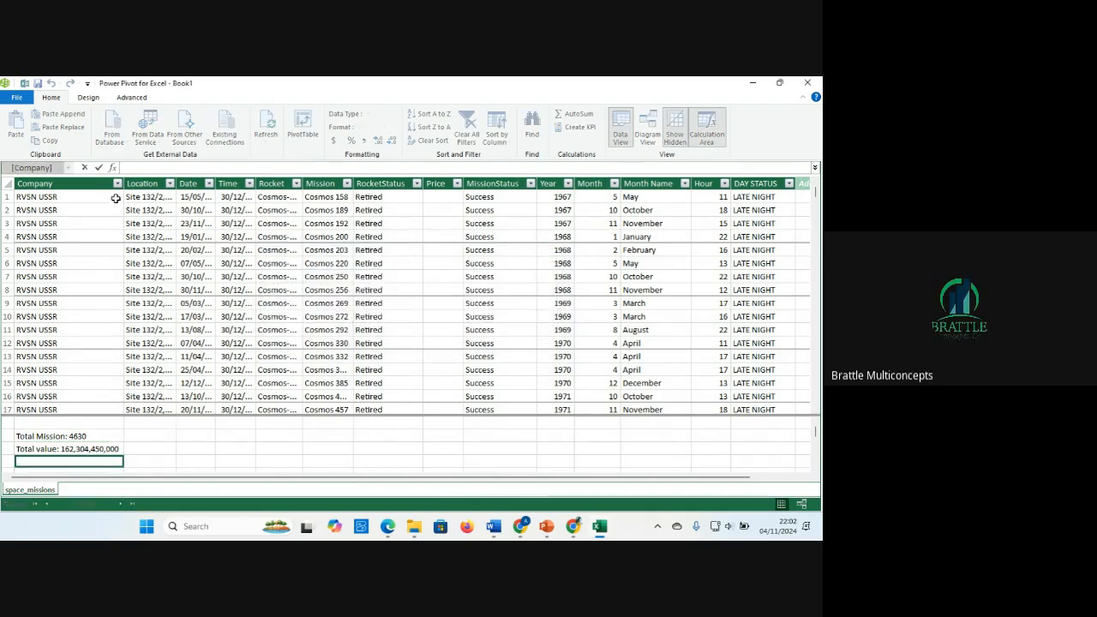
pyautogui.write('No')
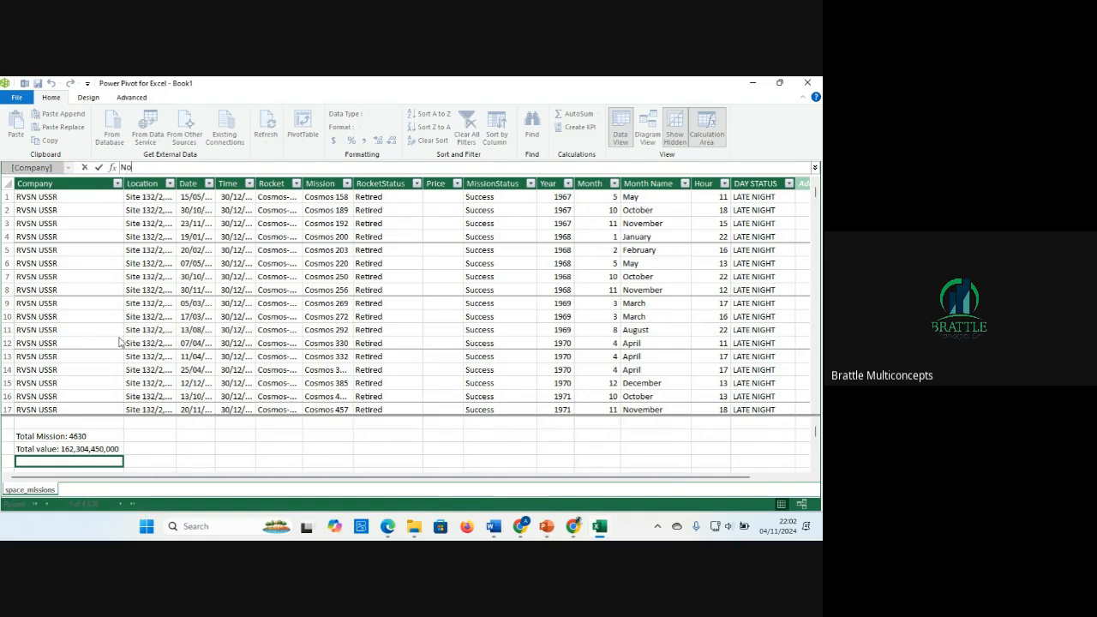
pyautogui.write(' of C')
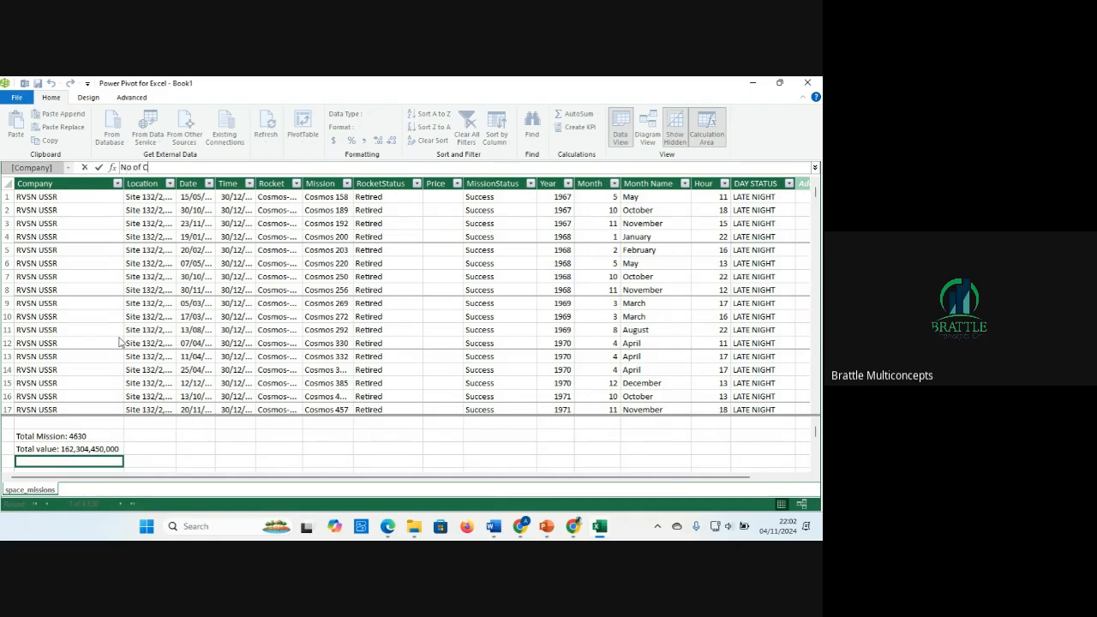
pyautogui.write('omopany')
pyautogui.click(165, 168)
pyautogui.press('BackSpace')
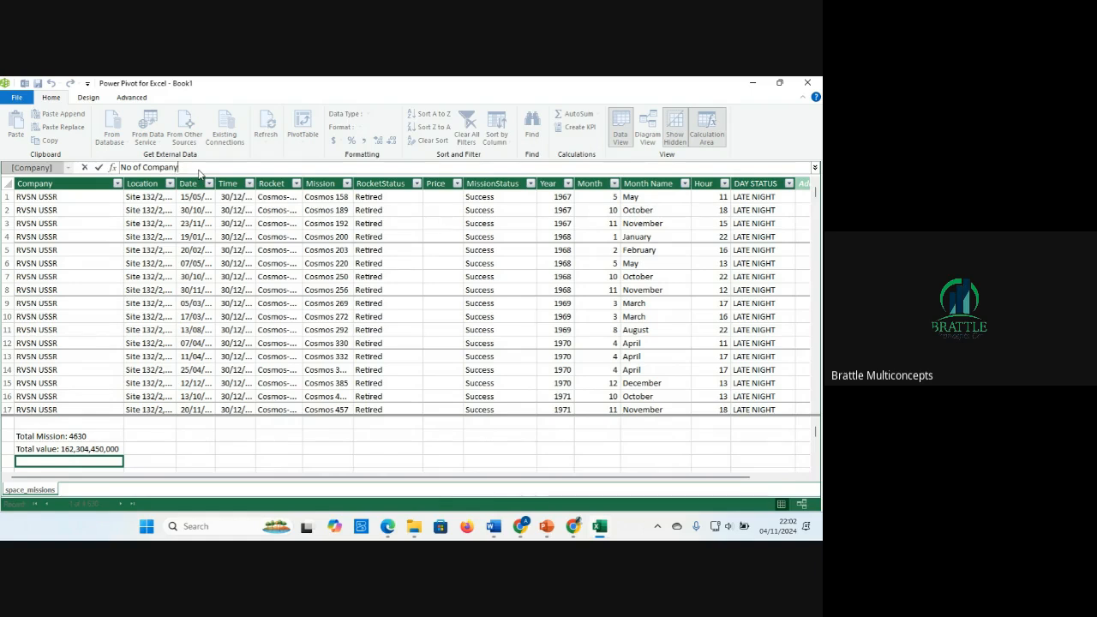
pyautogui.write(':= Dist')
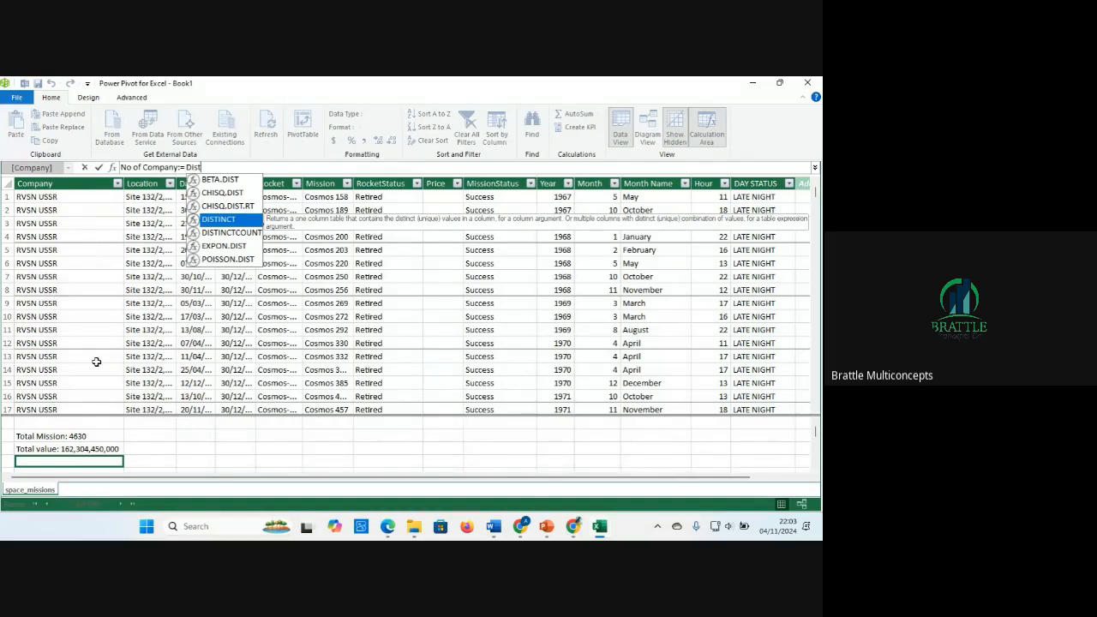
pyautogui.click(224, 234)
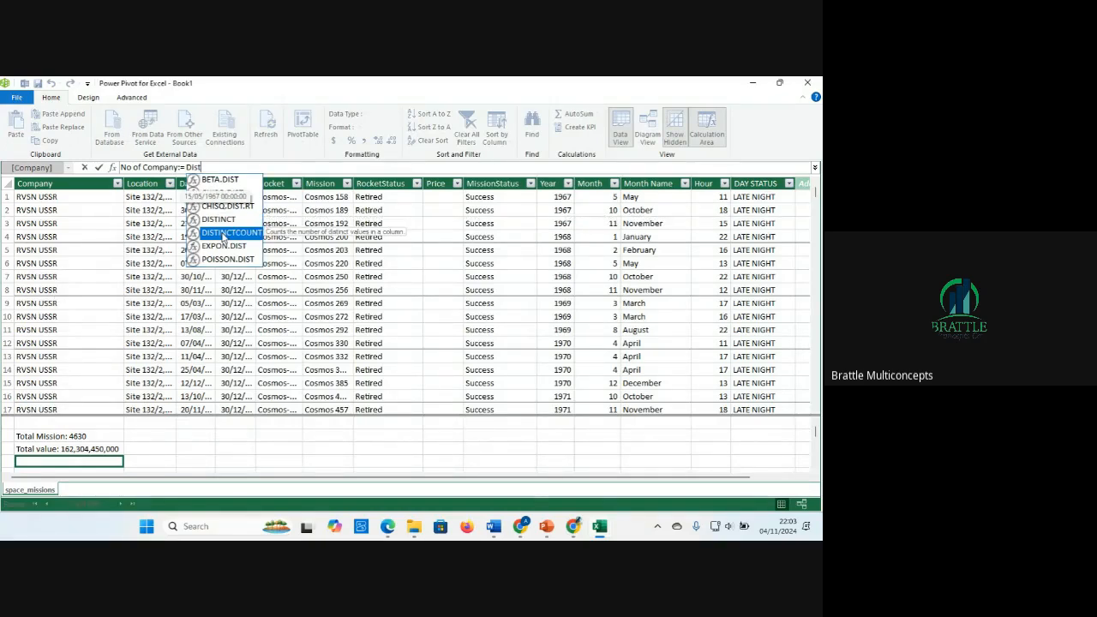
pyautogui.doubleClick(224, 233)
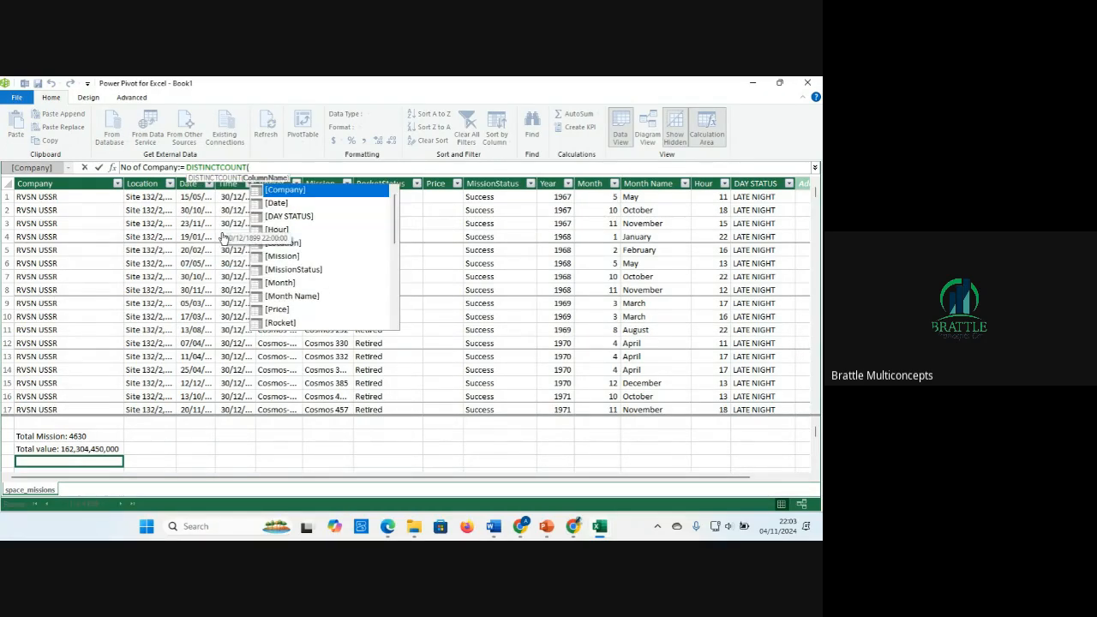
pyautogui.doubleClick(292, 191)
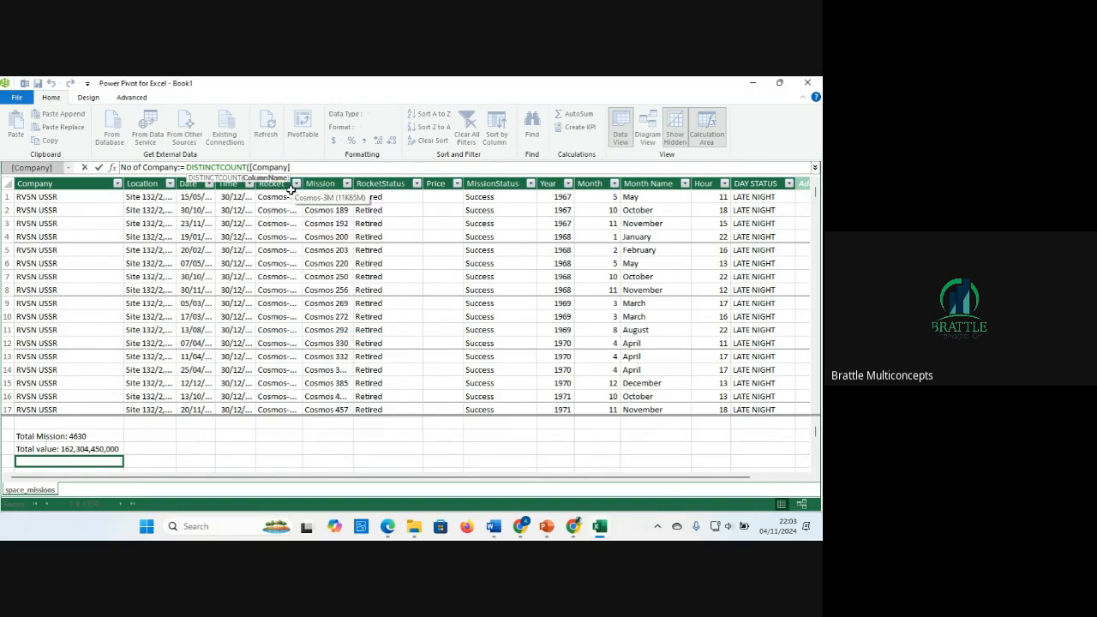
pyautogui.write(')')
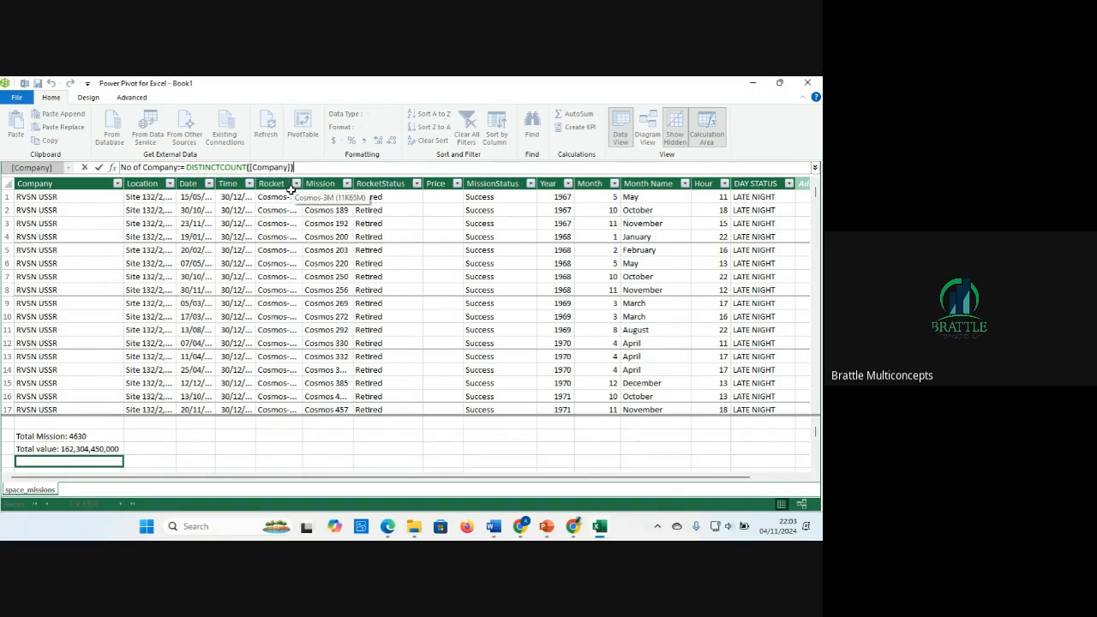
pyautogui.press('Return')
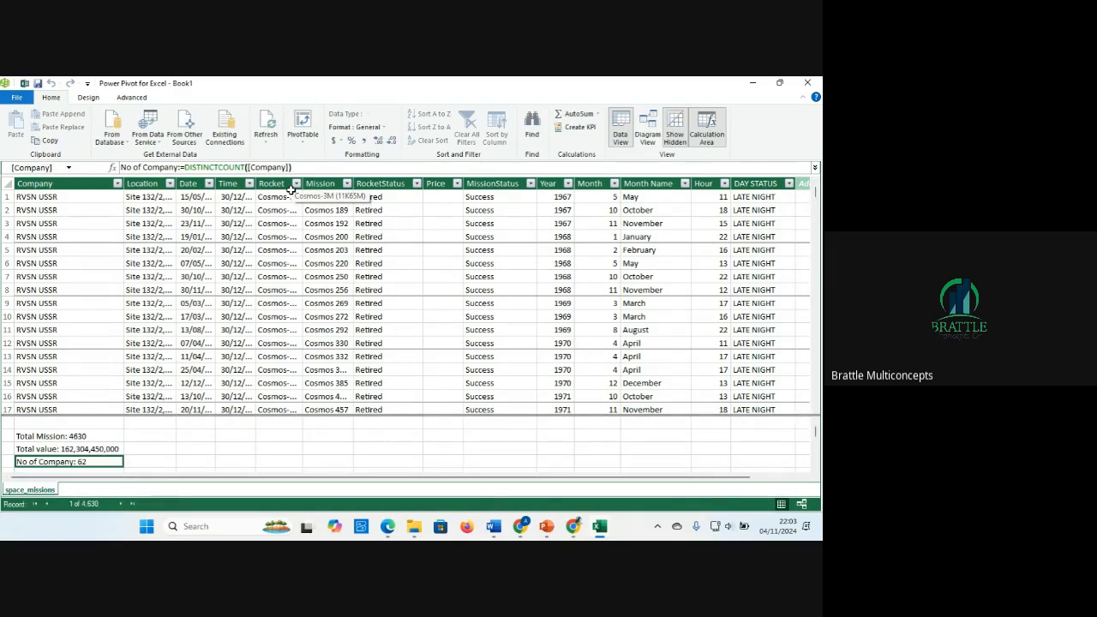
# Step: Create the measure No of Rocket:=DISTINCTCOUNT([Rocket]) in the empty calculation cell below No of Company
pyautogui.press('Down')
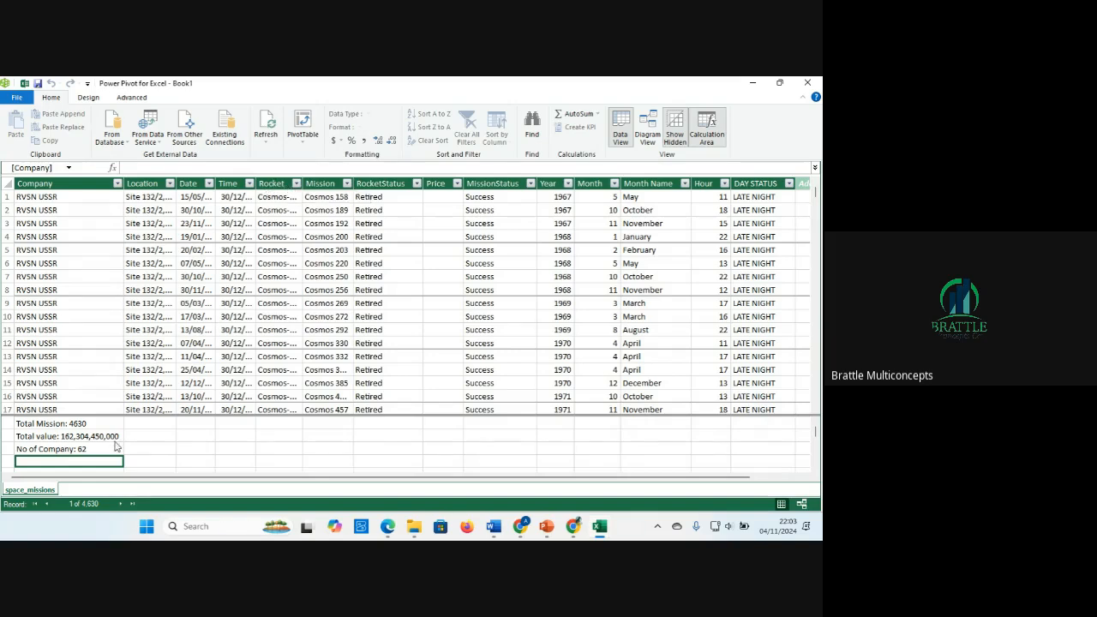
pyautogui.write('No')
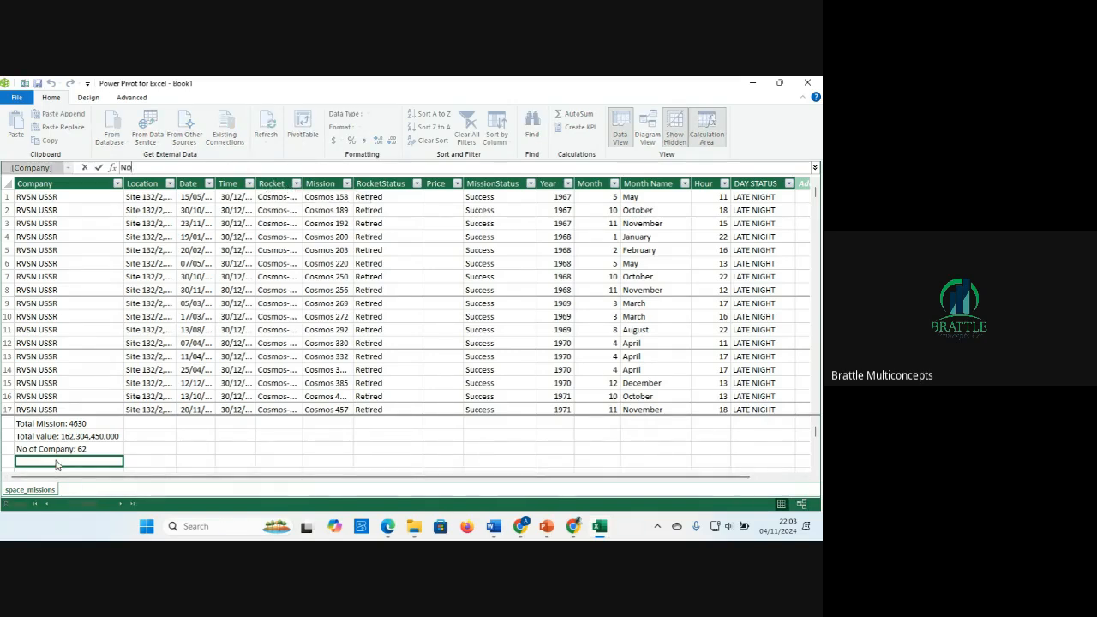
pyautogui.write(' of Rocket:')
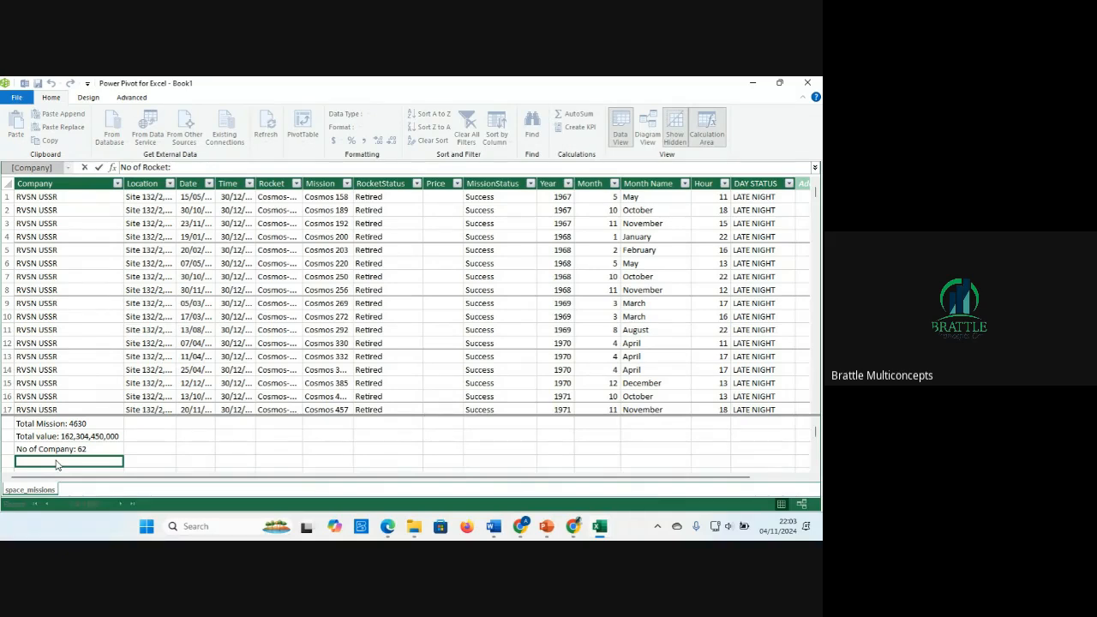
pyautogui.write('= Dist')
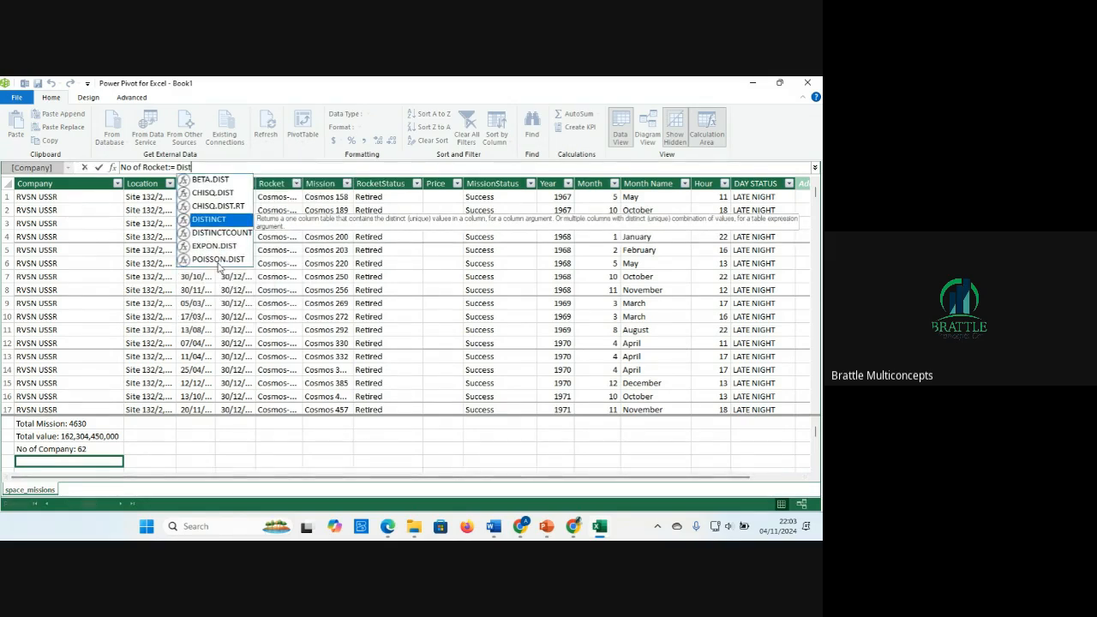
pyautogui.click(219, 233)
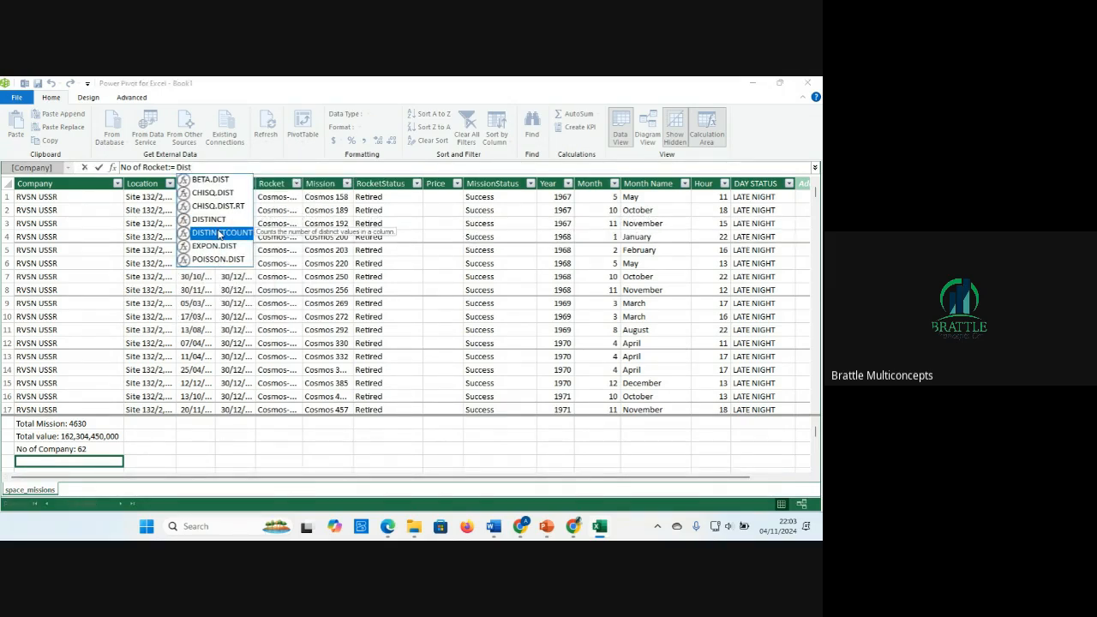
pyautogui.doubleClick(219, 233)
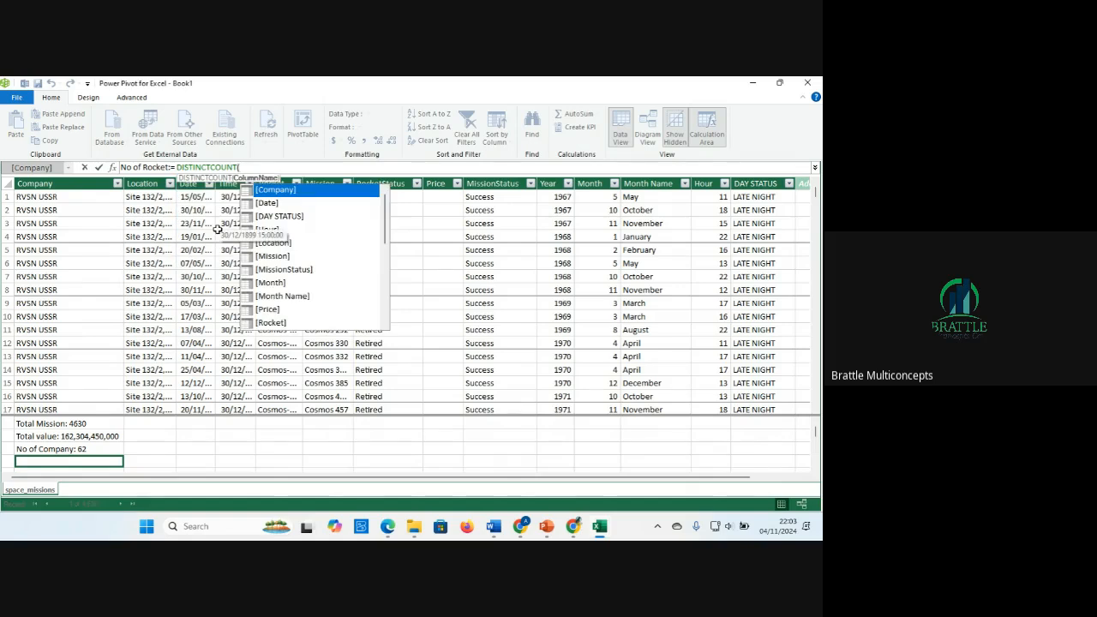
pyautogui.write('roc')
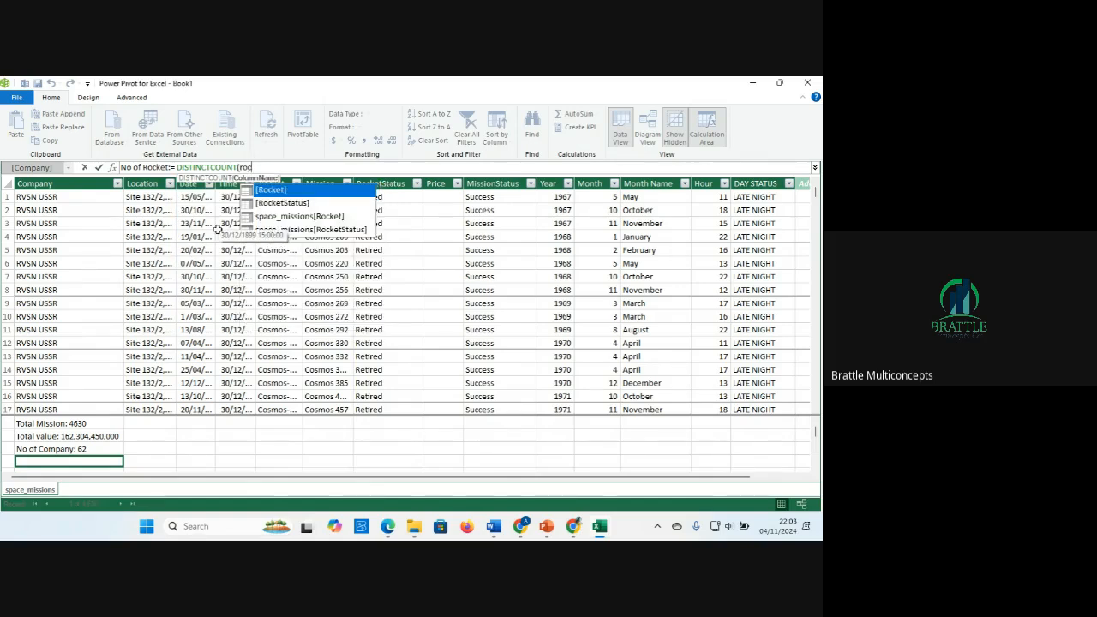
pyautogui.doubleClick(297, 189)
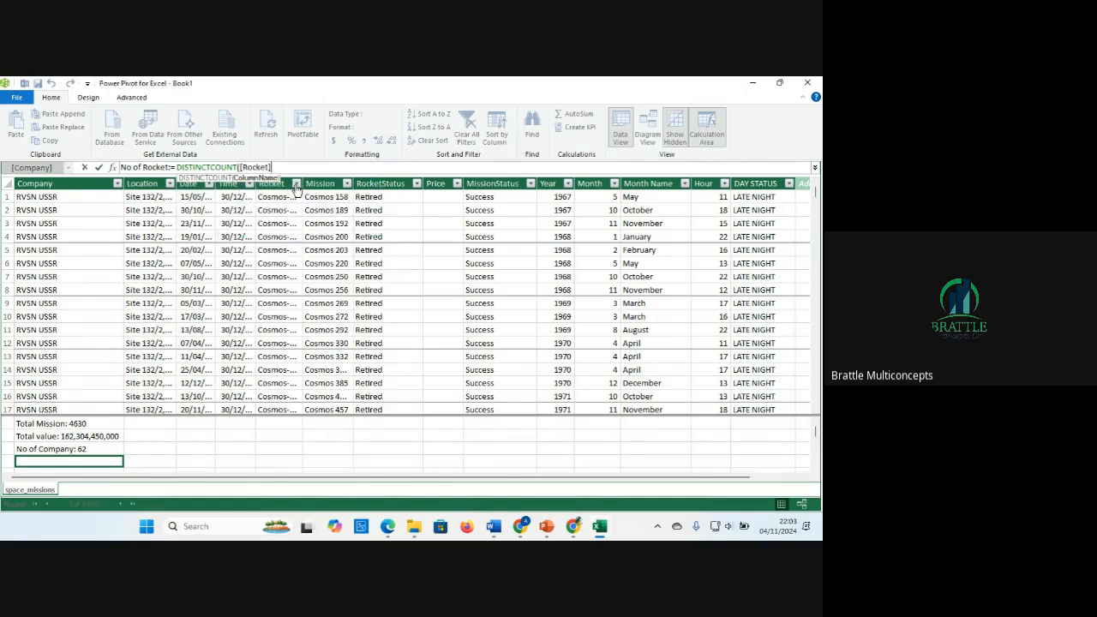
pyautogui.write(')')
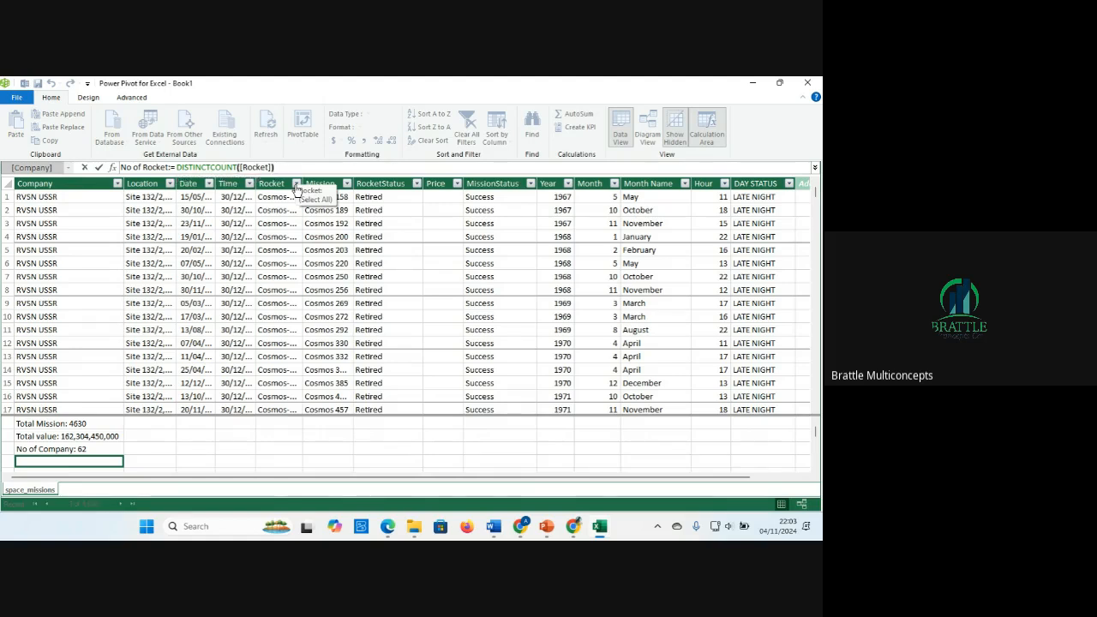
pyautogui.press('Return')
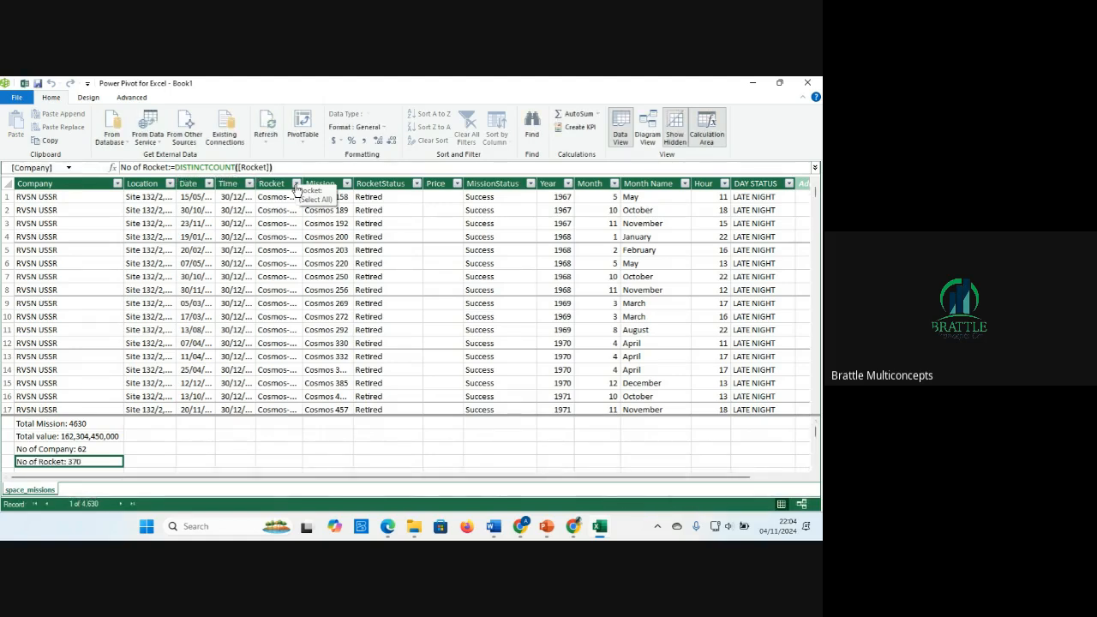
# Step: Create the measure No of Success:=CALCULATE([Total Mission],space_missions[MissionStatus]="Success") in the calculation cell below No of Rocket
pyautogui.press('Down')
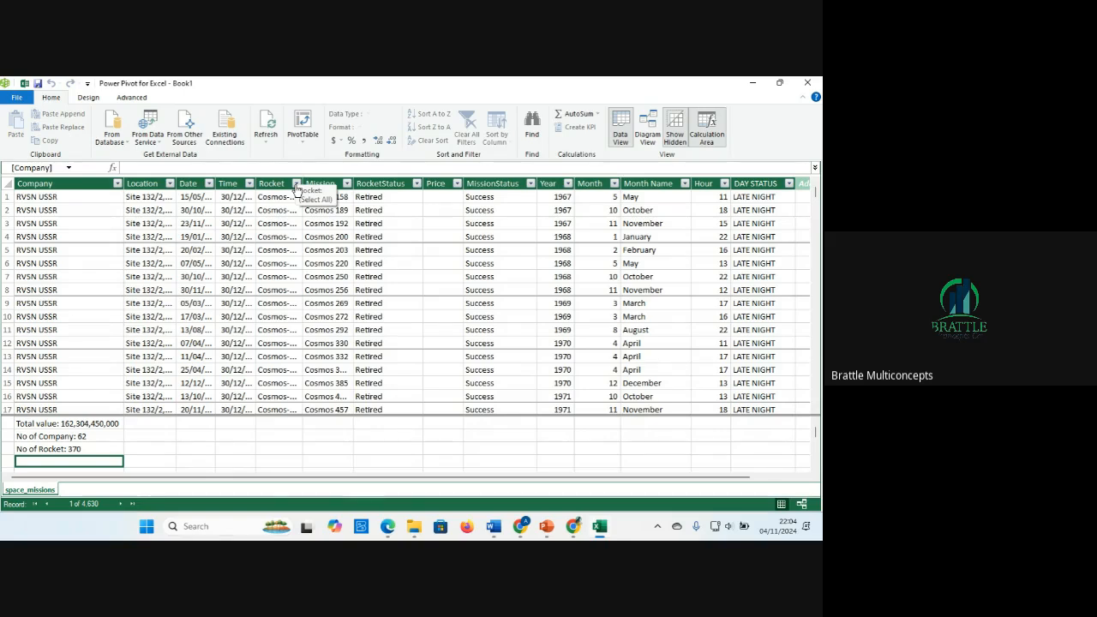
pyautogui.write('No')
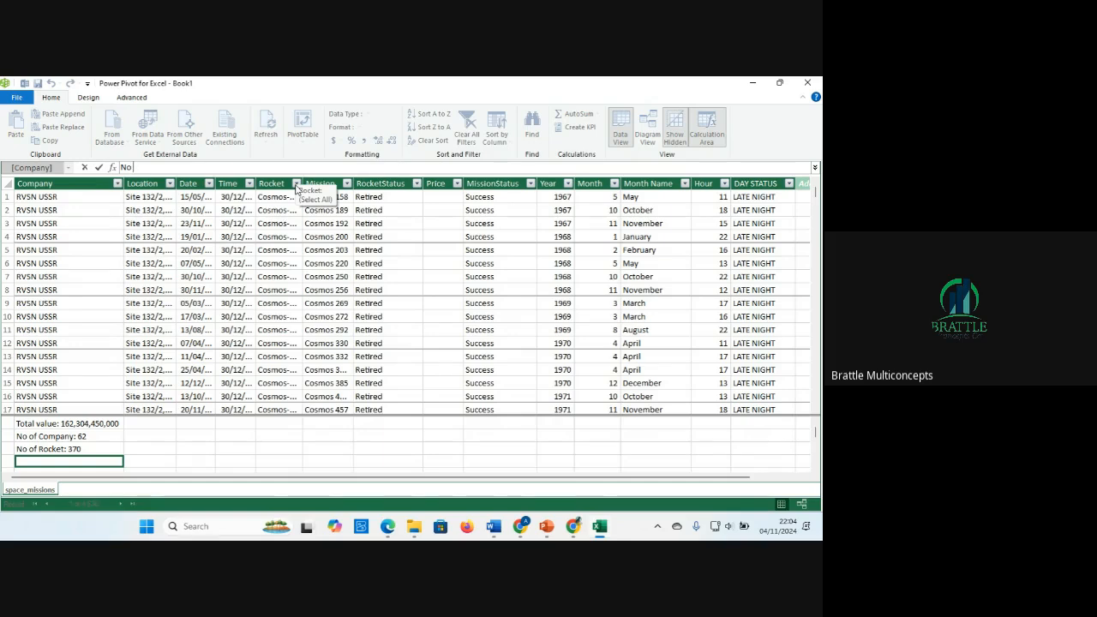
pyautogui.write(' of Sy')
pyautogui.press('BackSpace')
pyautogui.write('uccess:=')
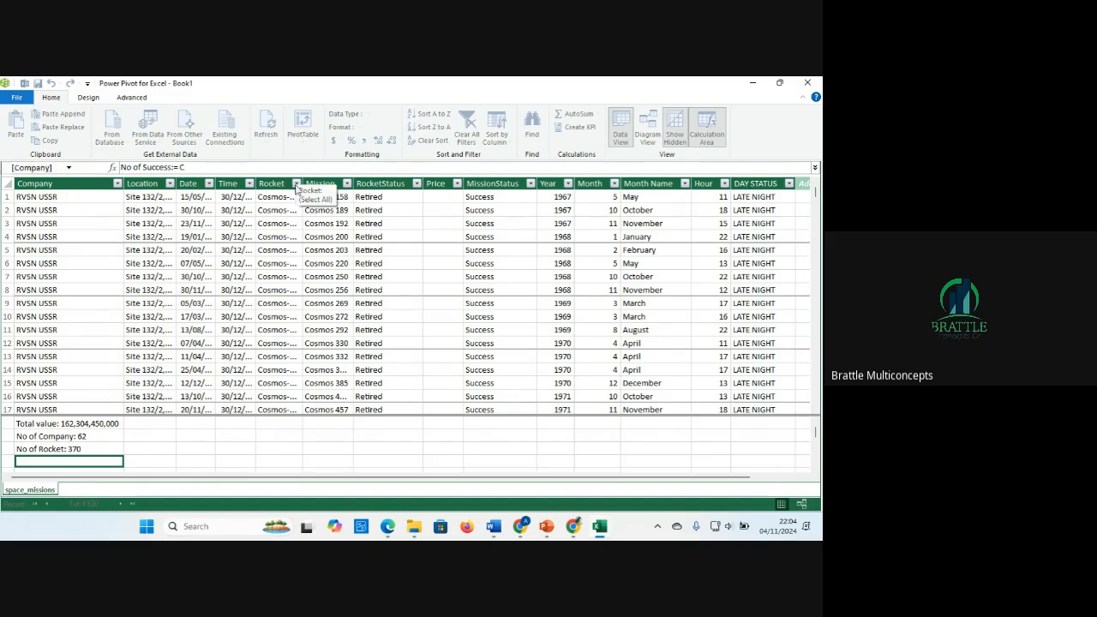
pyautogui.write(' Cal')
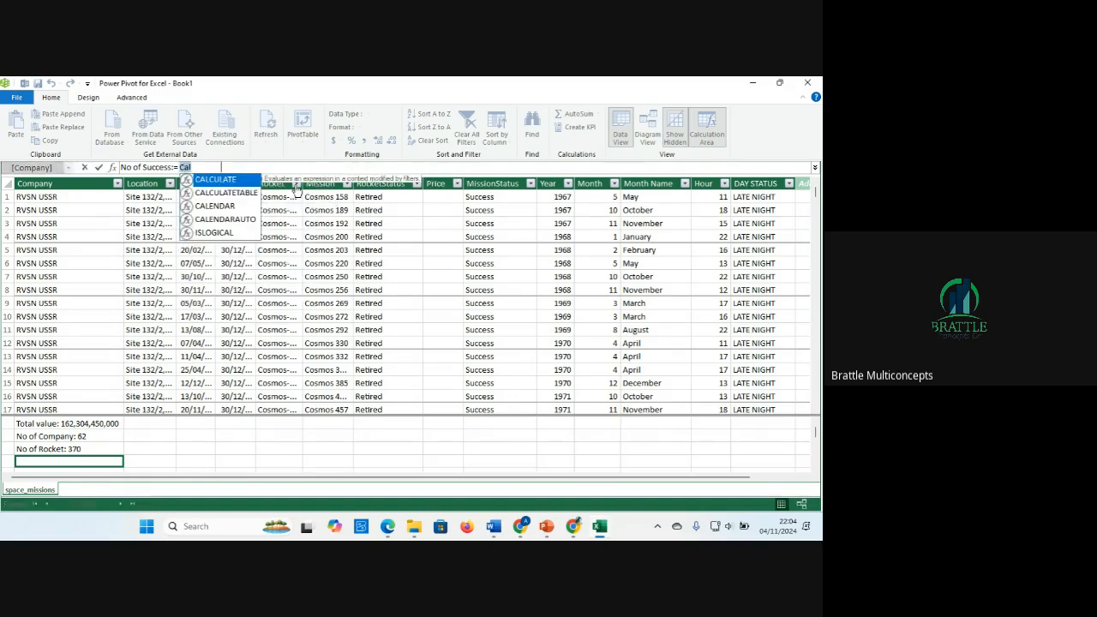
pyautogui.press('Tab')
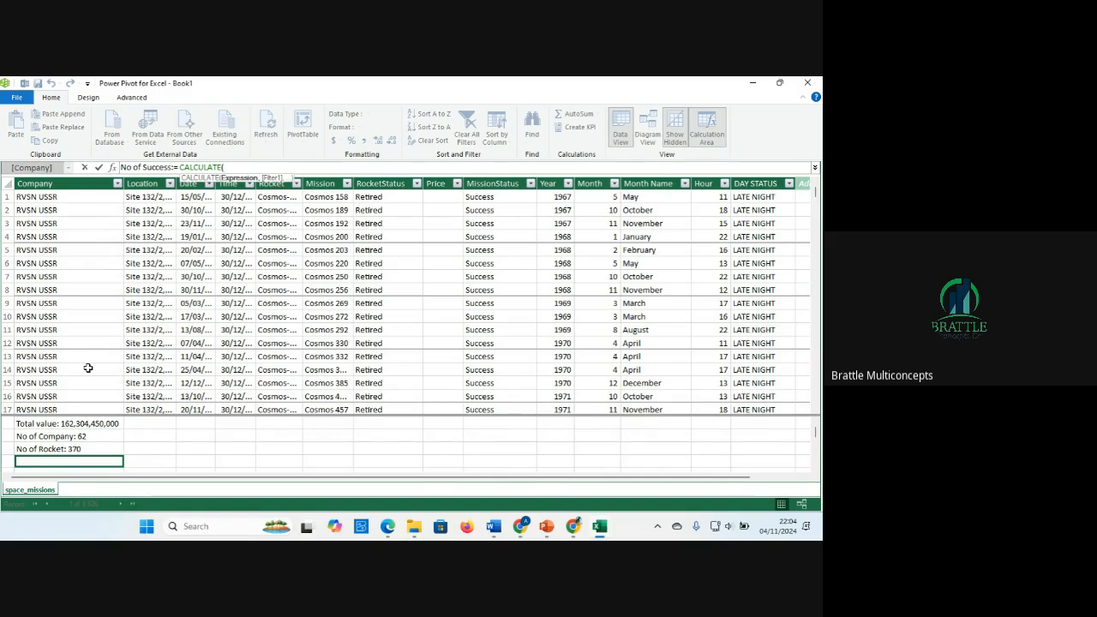
pyautogui.write('tot')
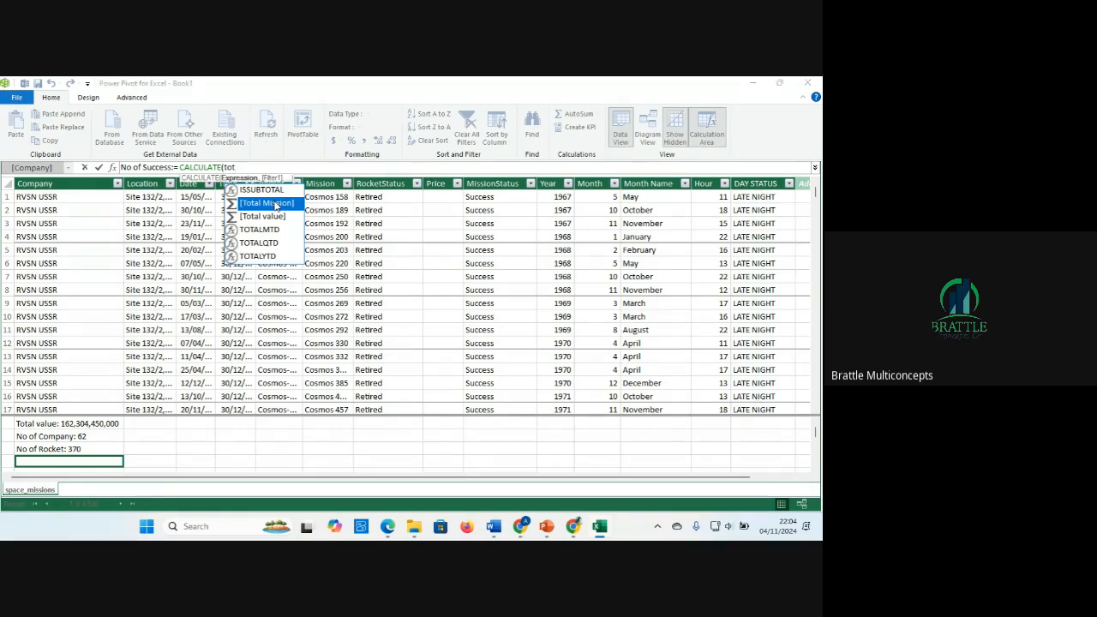
pyautogui.doubleClick(275, 203)
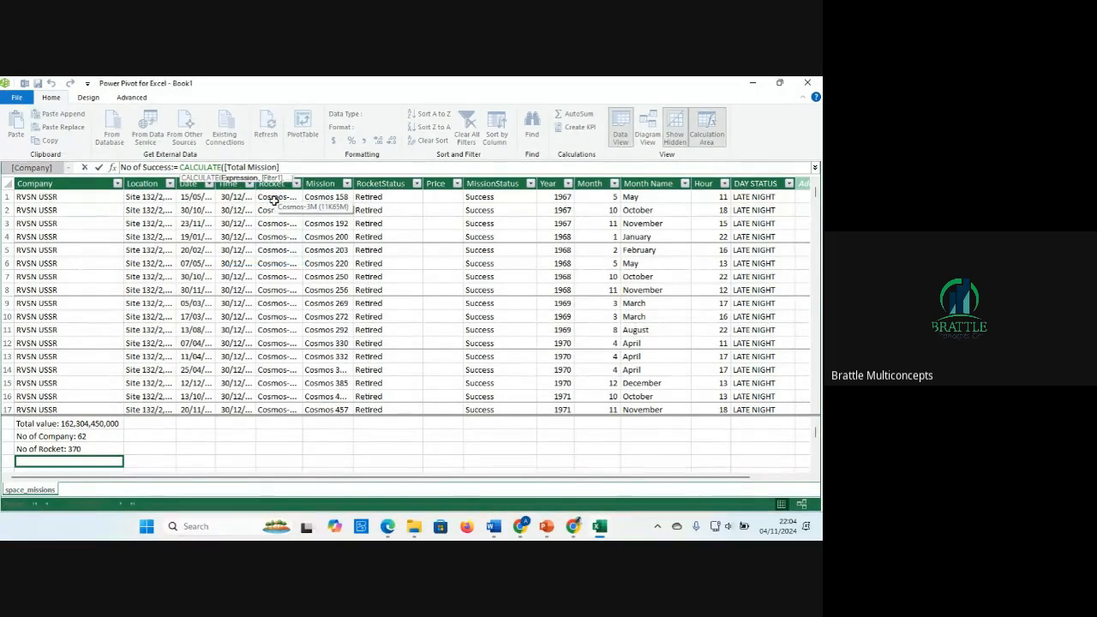
pyautogui.write(',')
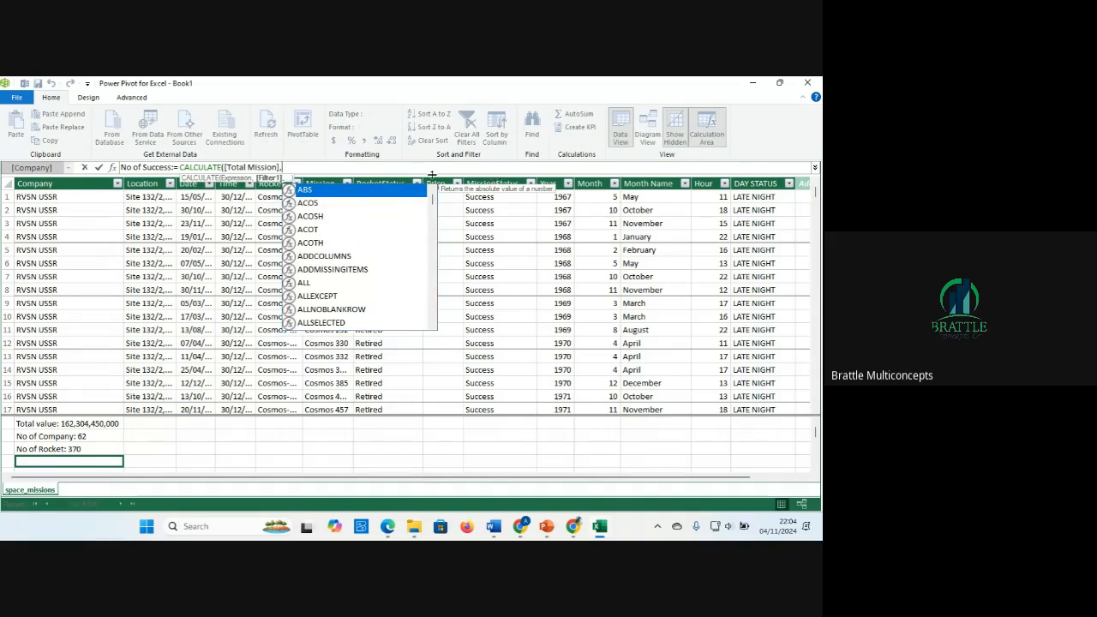
pyautogui.write('mis')
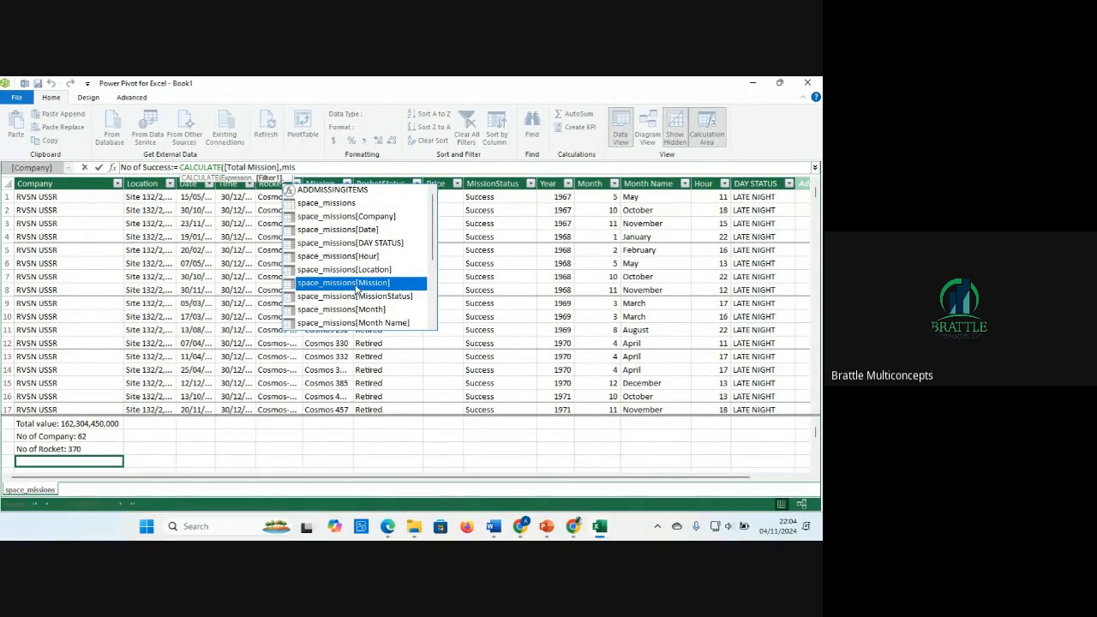
pyautogui.click(375, 296)
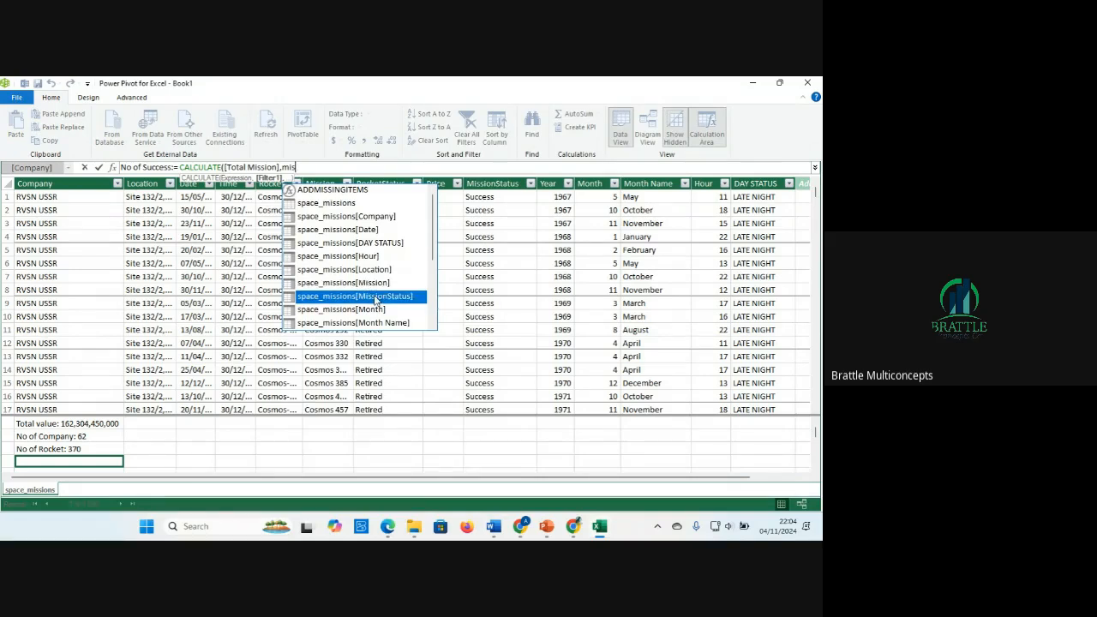
pyautogui.doubleClick(374, 295)
pyautogui.write('=')
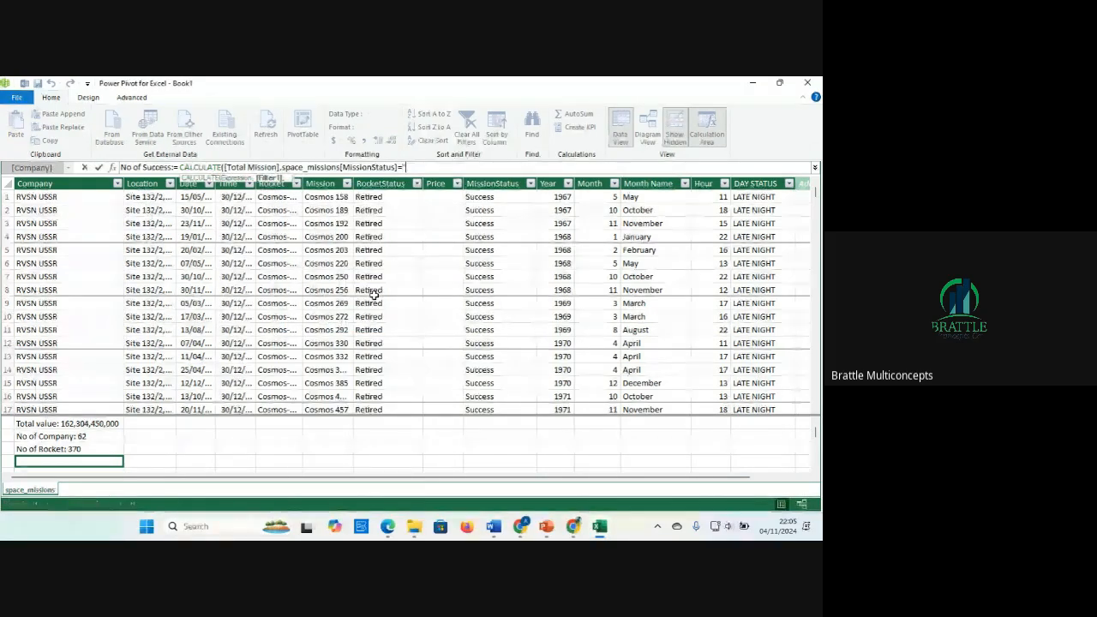
pyautogui.write('"Success')
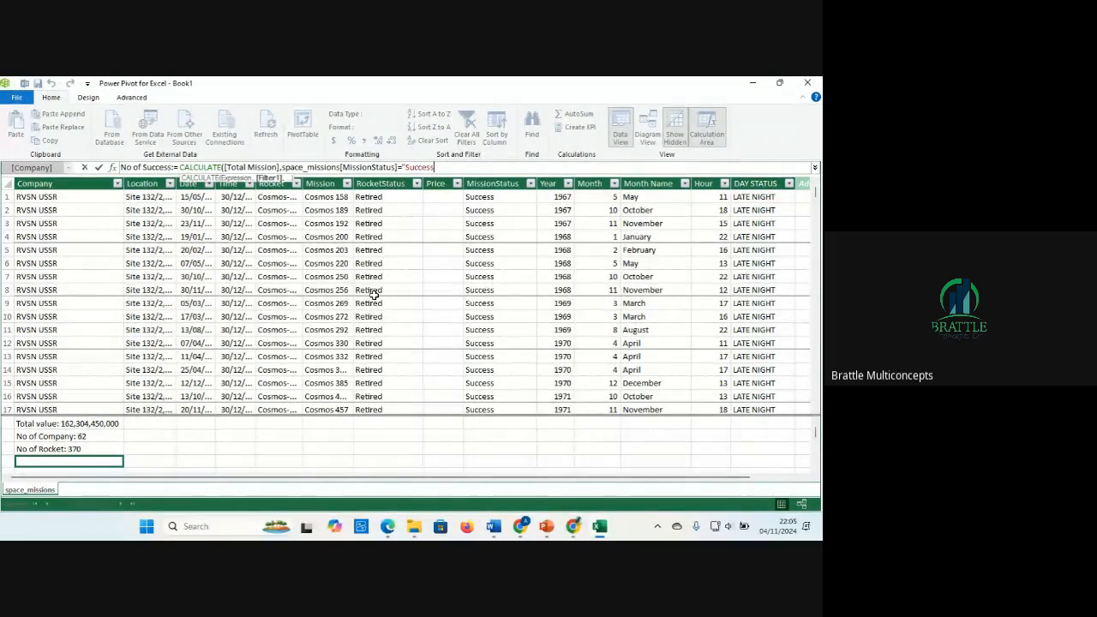
pyautogui.write('")')
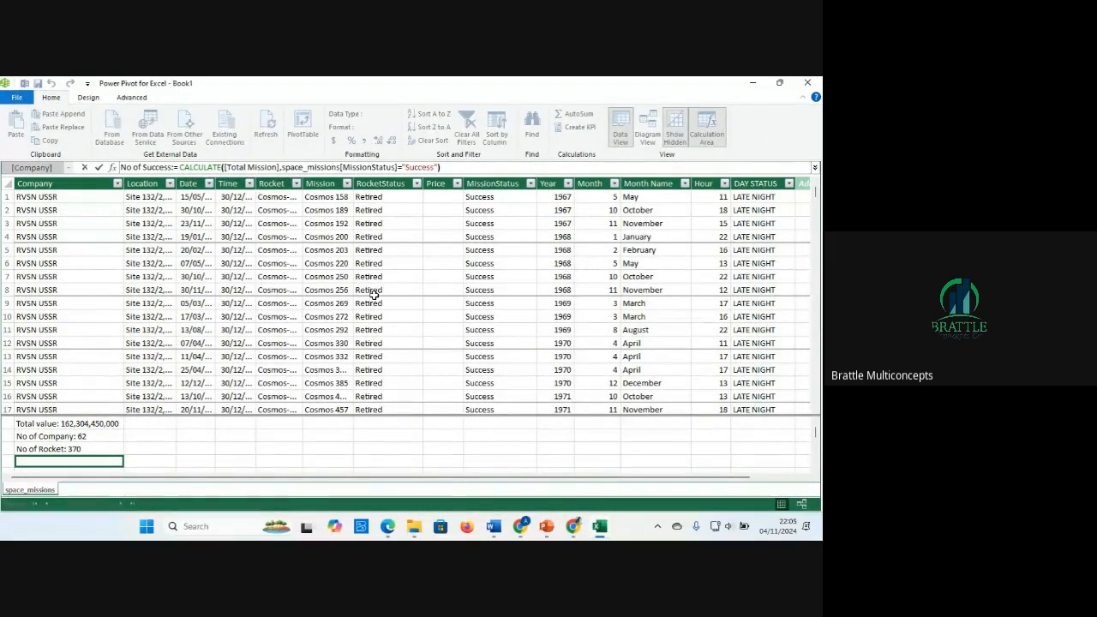
pyautogui.press('Return')
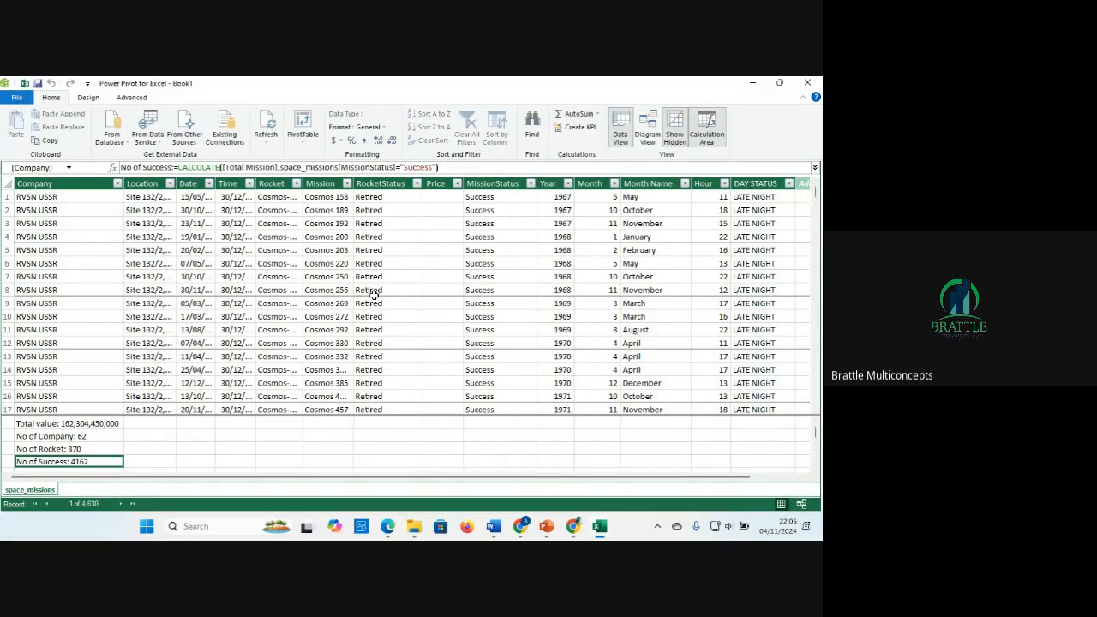
# Step: Create the measure No of Failure:=[Total Mission]-[No of Success] in the calculation cell below No of Success
pyautogui.press('Down')
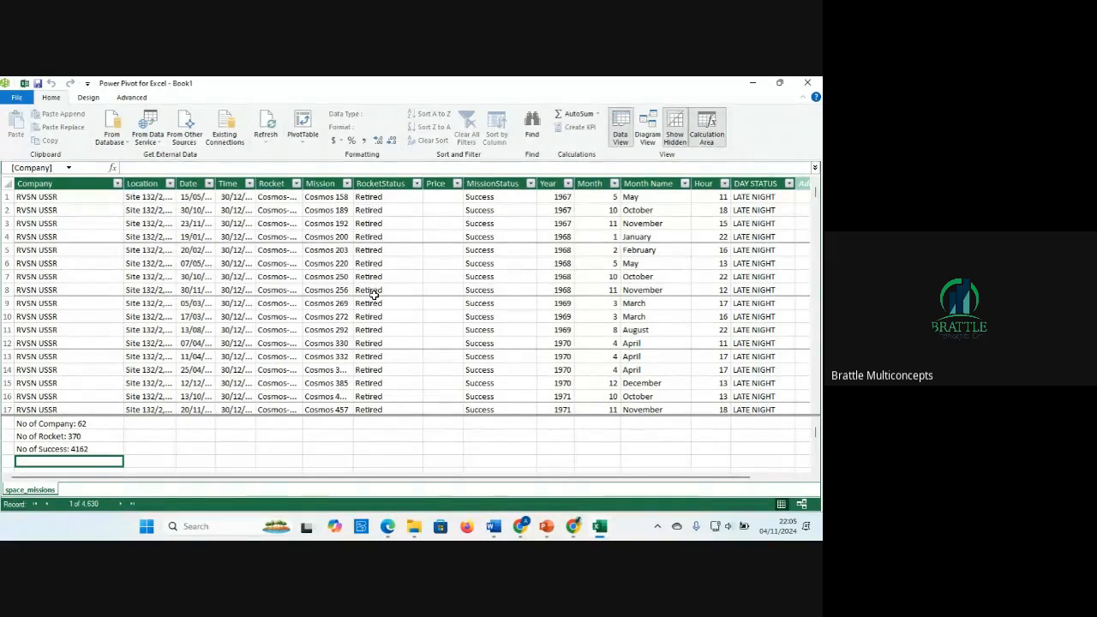
pyautogui.write('No of F')
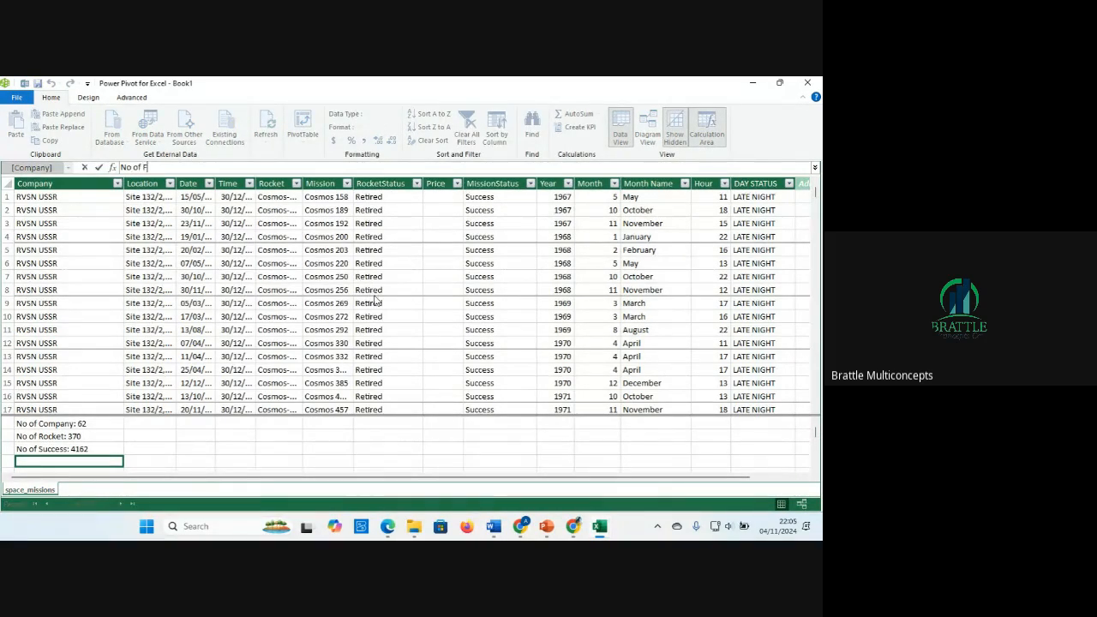
pyautogui.write('ailure:=')
pyautogui.write('Total')
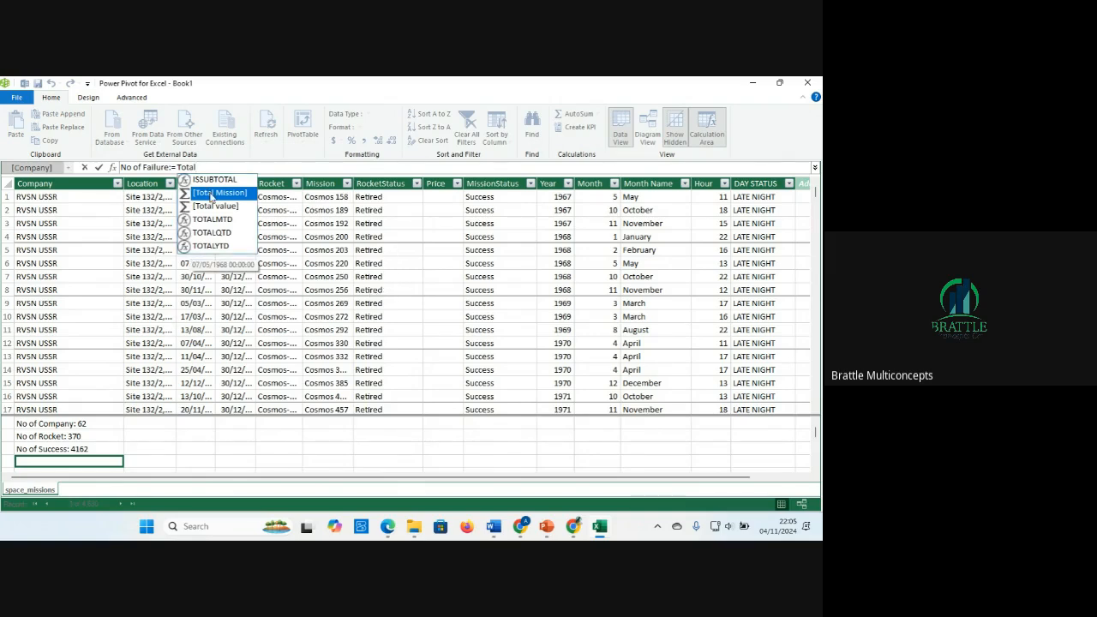
pyautogui.doubleClick(211, 194)
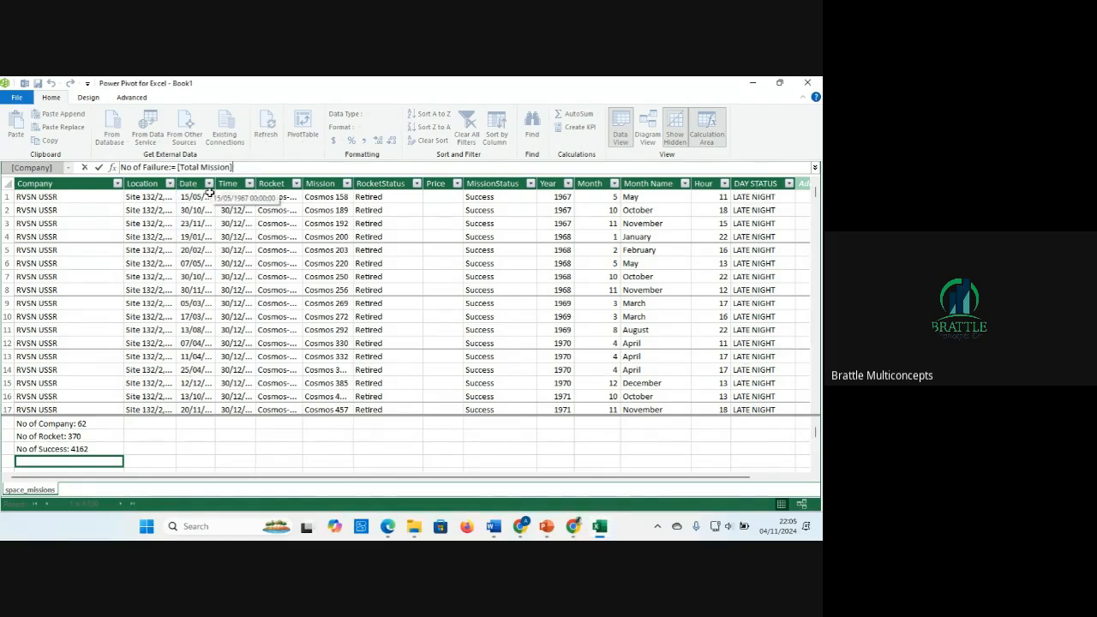
pyautogui.write('-No of')
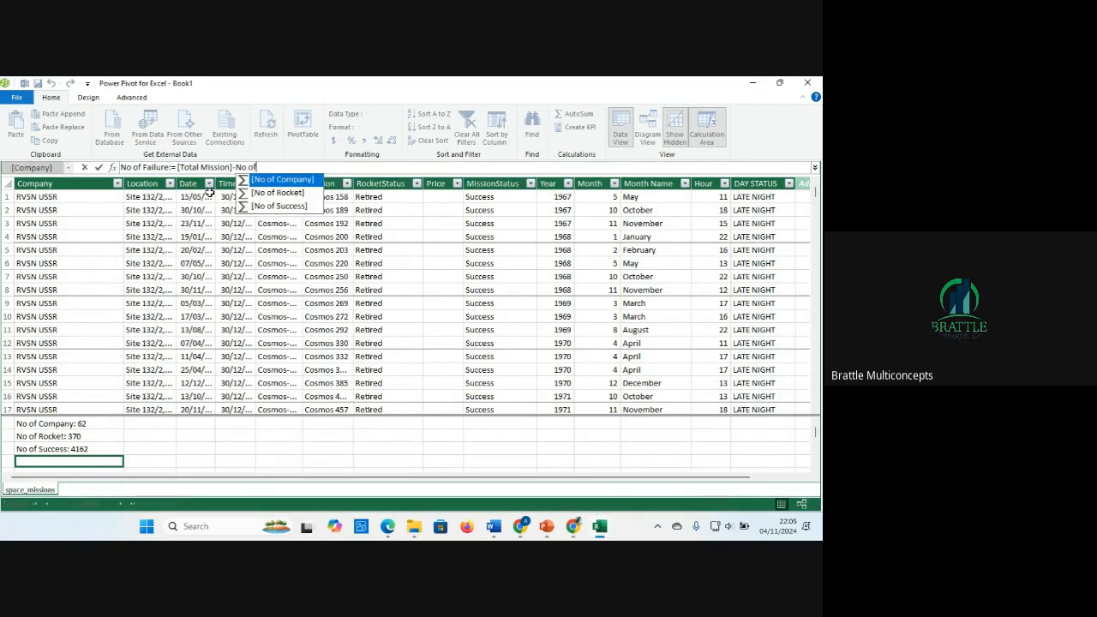
pyautogui.doubleClick(272, 205)
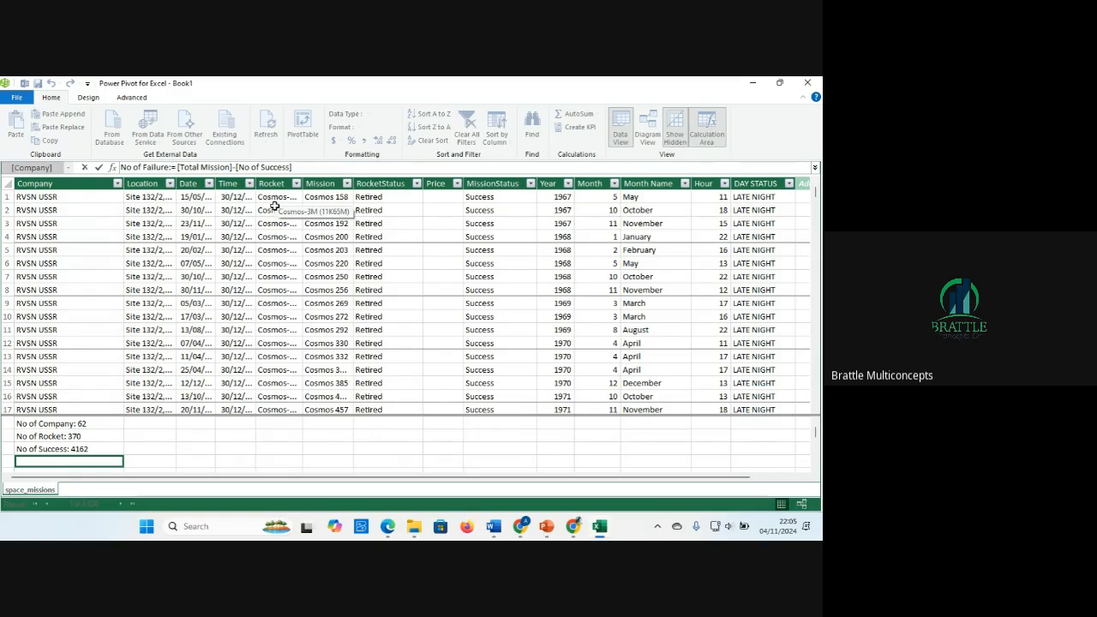
pyautogui.press('Return')
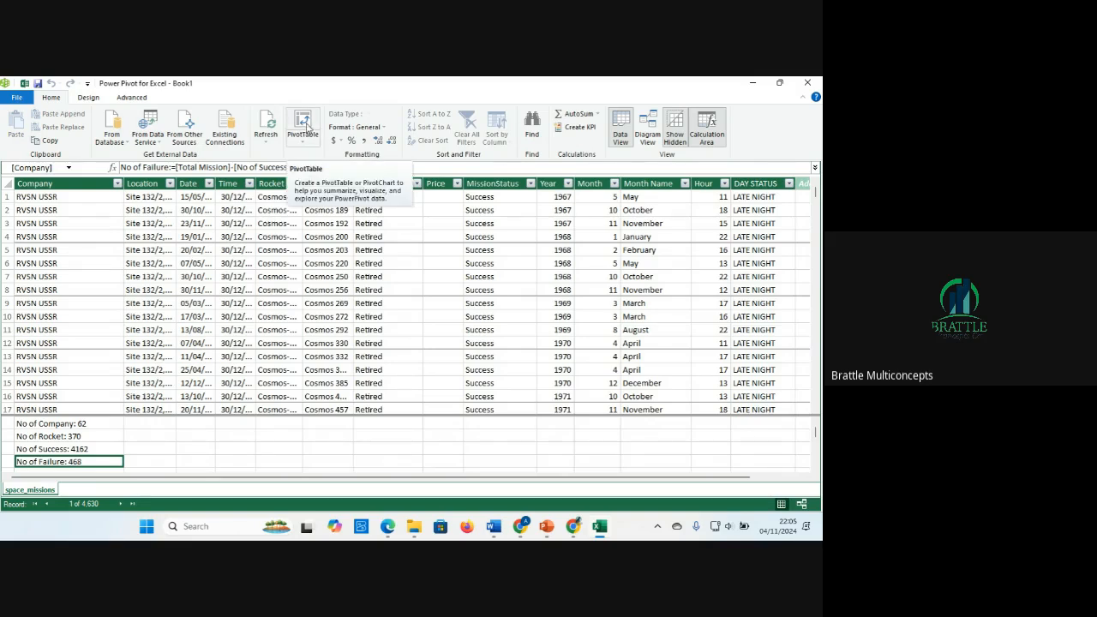
# Step: Create a PivotTable from the data model in the existing worksheet at Sheet1 cell L15 and show its analysis options
pyautogui.click(303, 126)
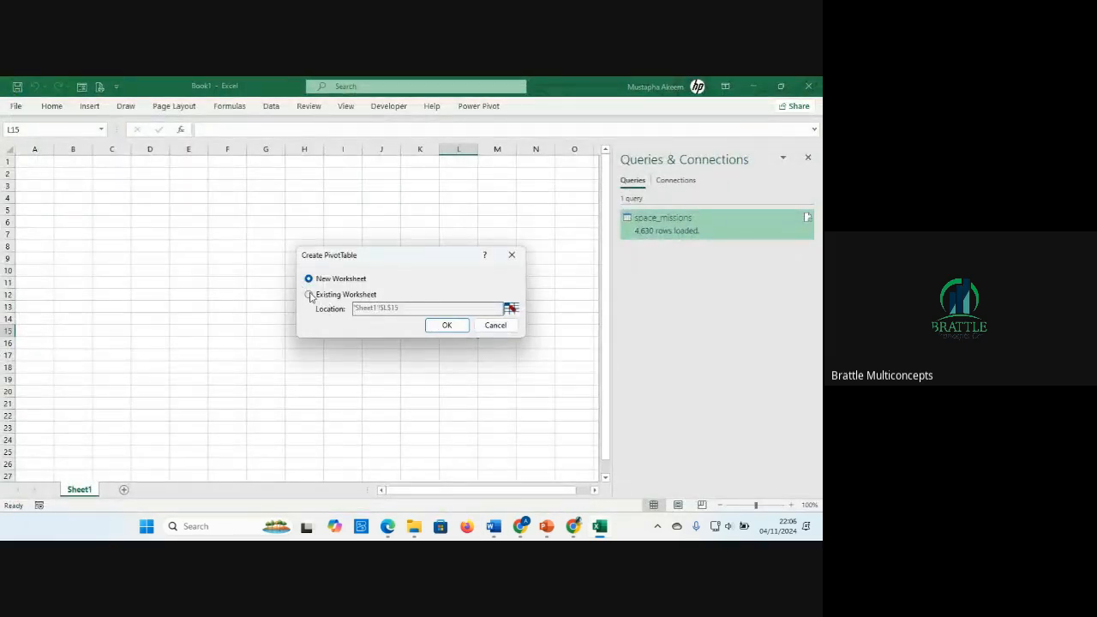
pyautogui.click(310, 294)
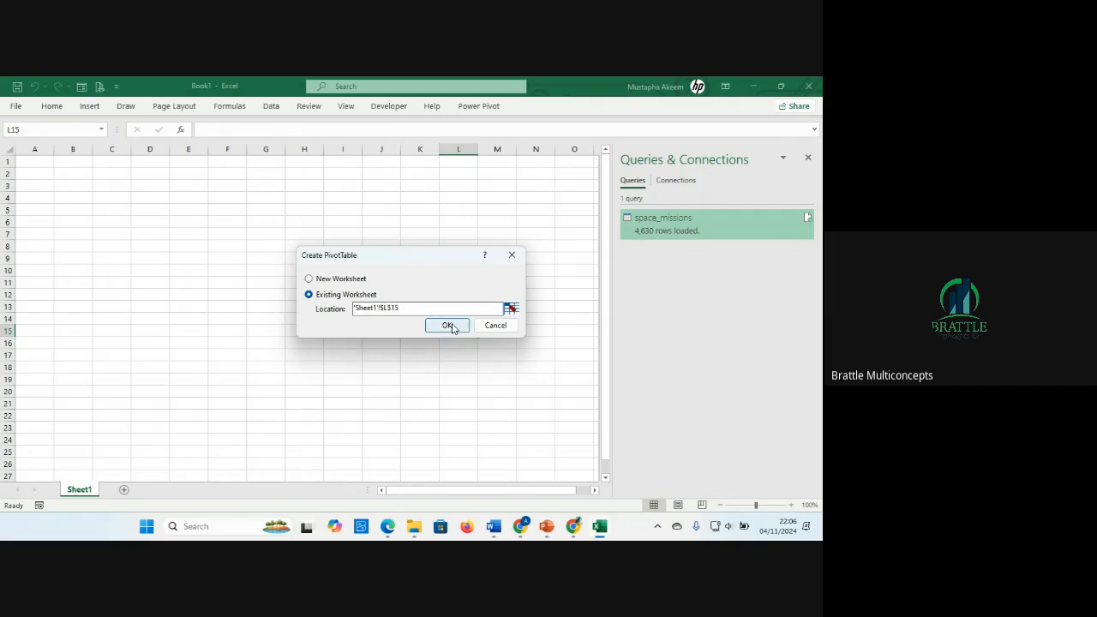
pyautogui.click(447, 326)
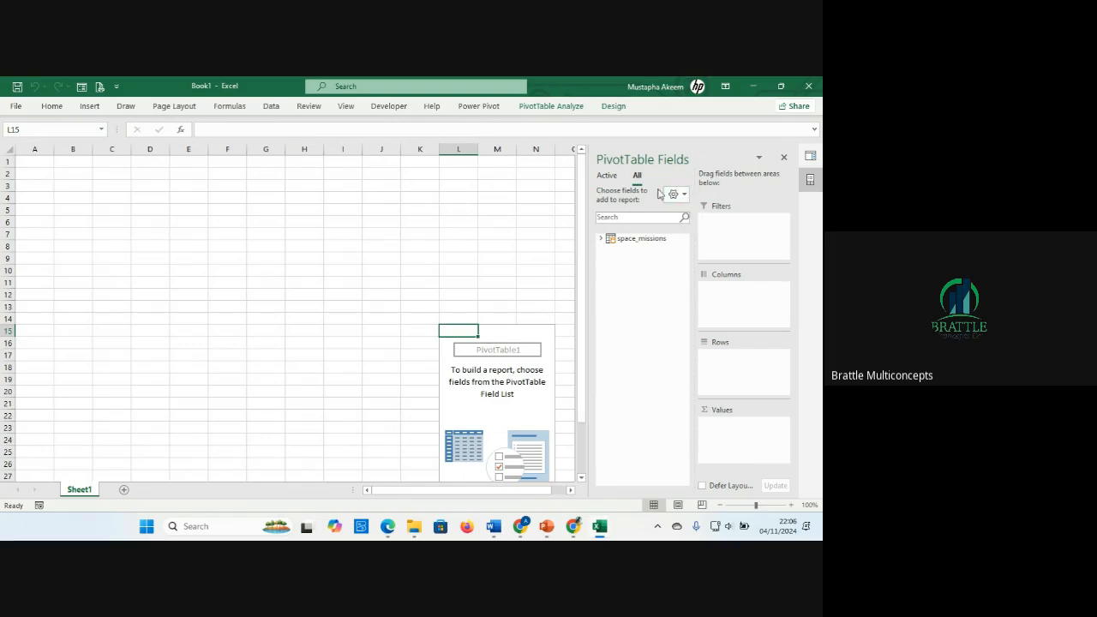
pyautogui.click(569, 107)
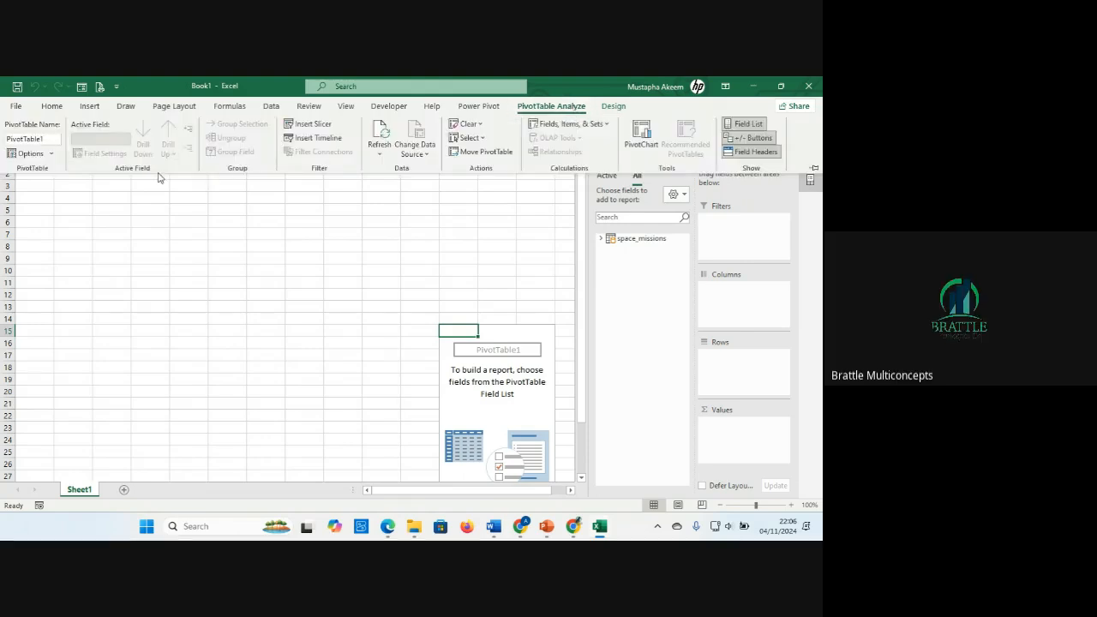
# Step: Review the PivotTable's layout, totals and filters, display and printing options, leaving them as they are
pyautogui.click(25, 153)
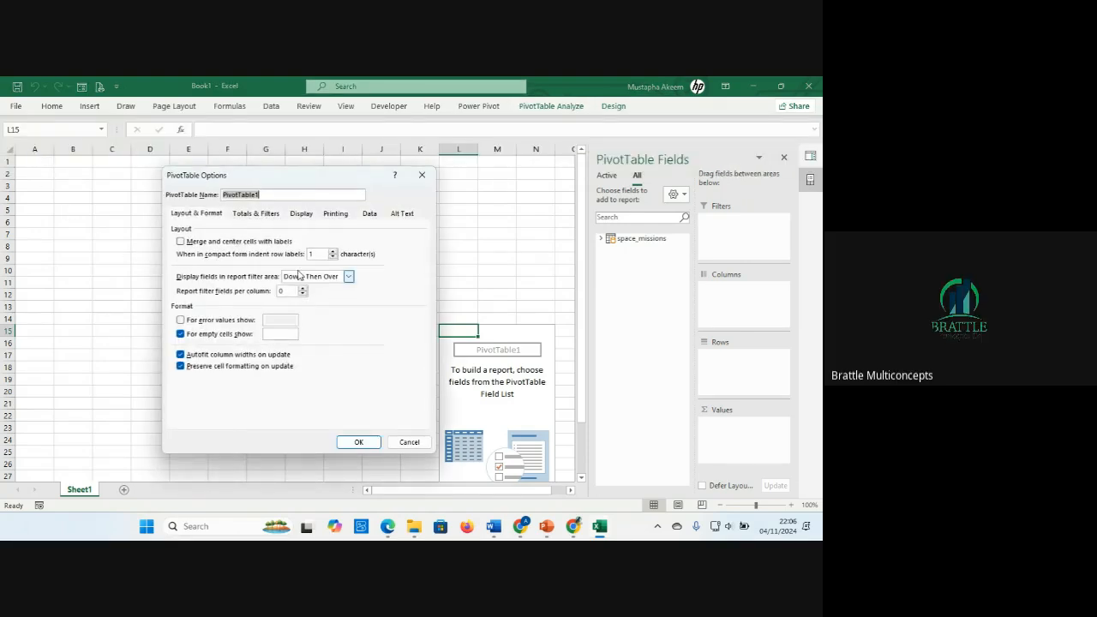
pyautogui.click(255, 214)
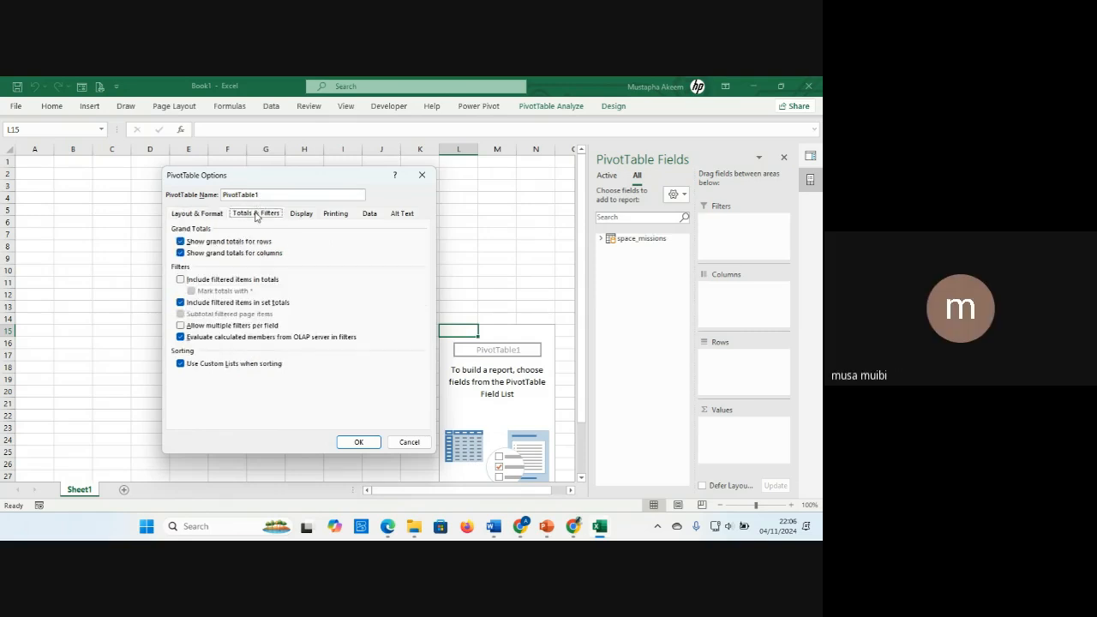
pyautogui.click(295, 214)
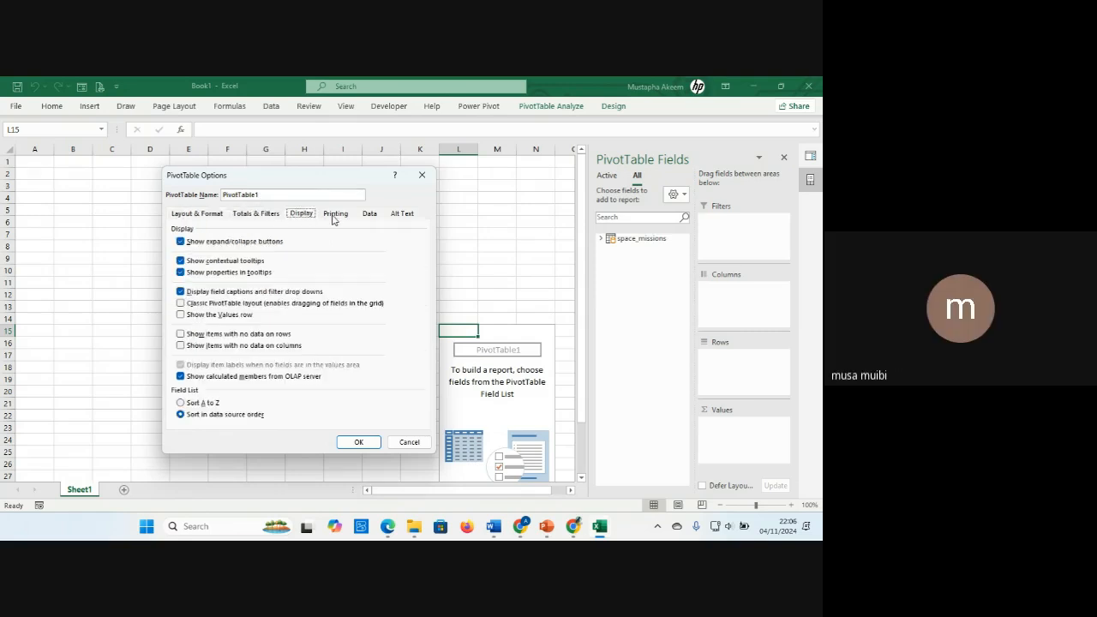
pyautogui.click(349, 215)
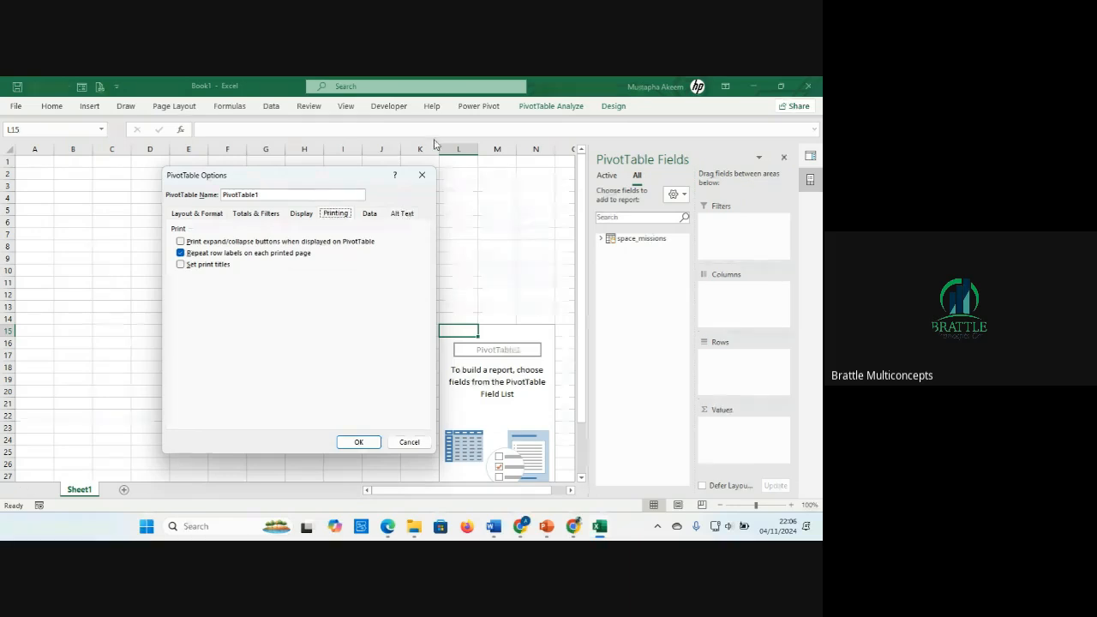
pyautogui.click(421, 175)
pyautogui.click(448, 276)
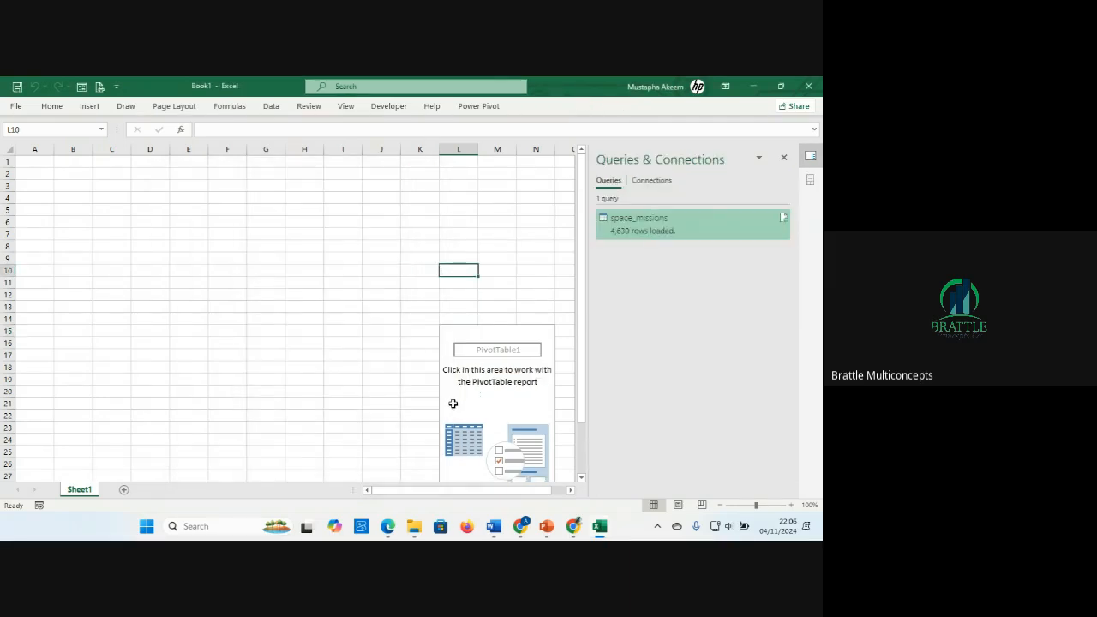
pyautogui.click(460, 343)
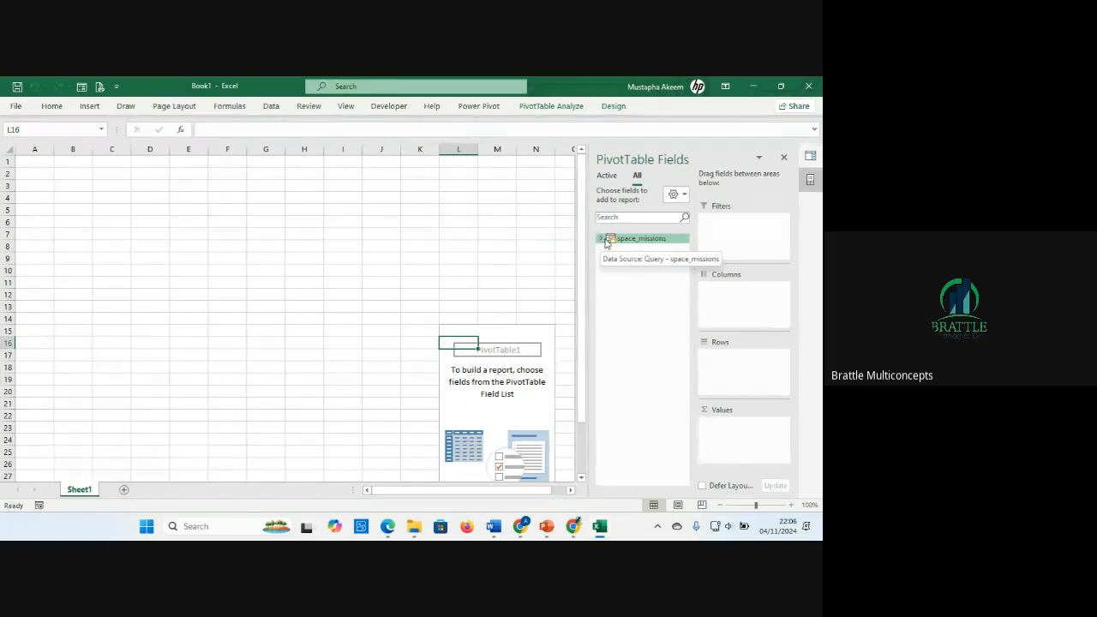
# Step: Try the stacked fields and areas layout for the PivotTable field list, and return to the side-by-side layout
pyautogui.click(680, 196)
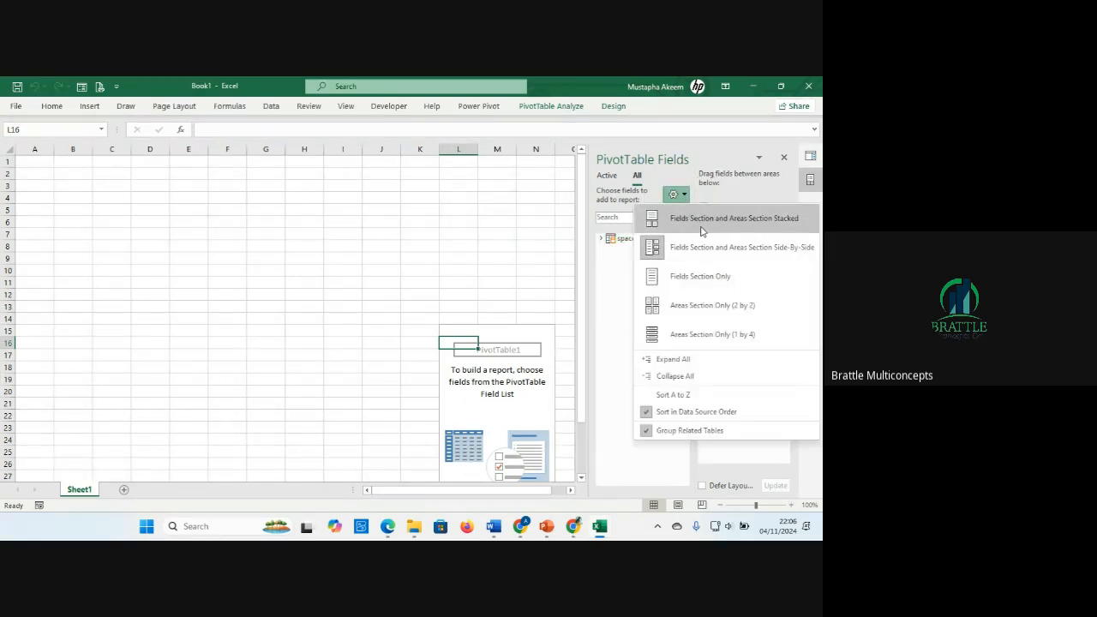
pyautogui.click(704, 220)
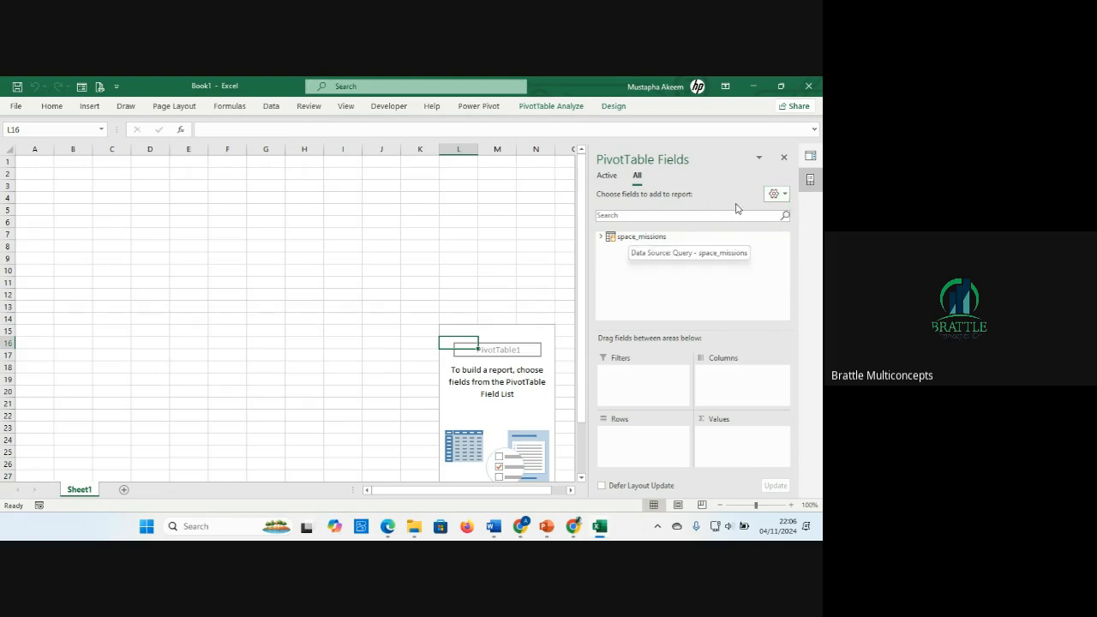
pyautogui.click(782, 198)
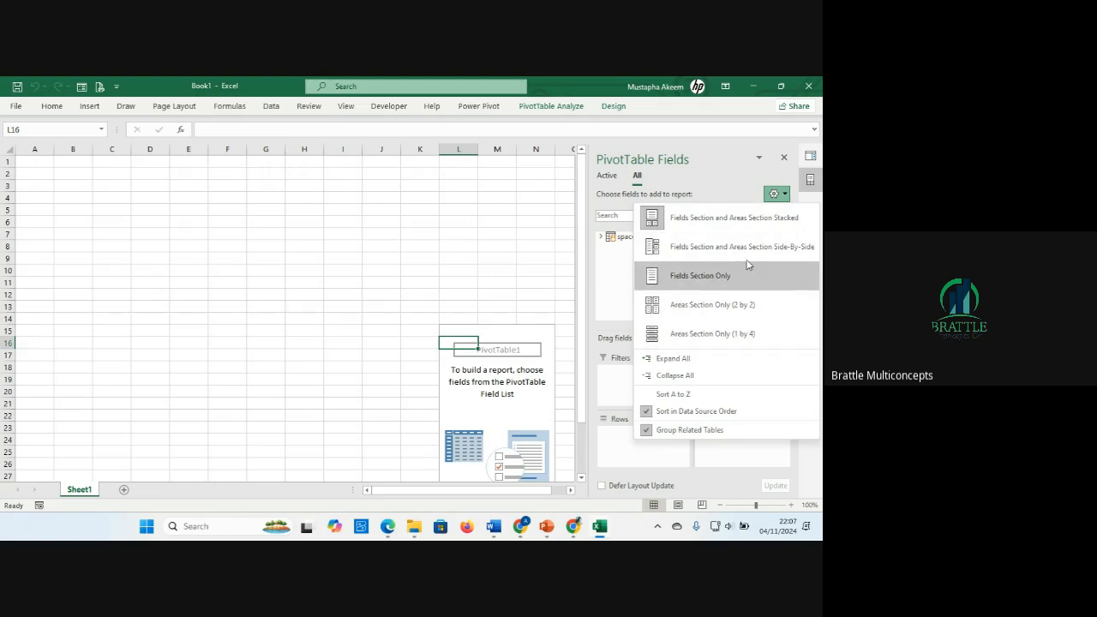
pyautogui.click(701, 249)
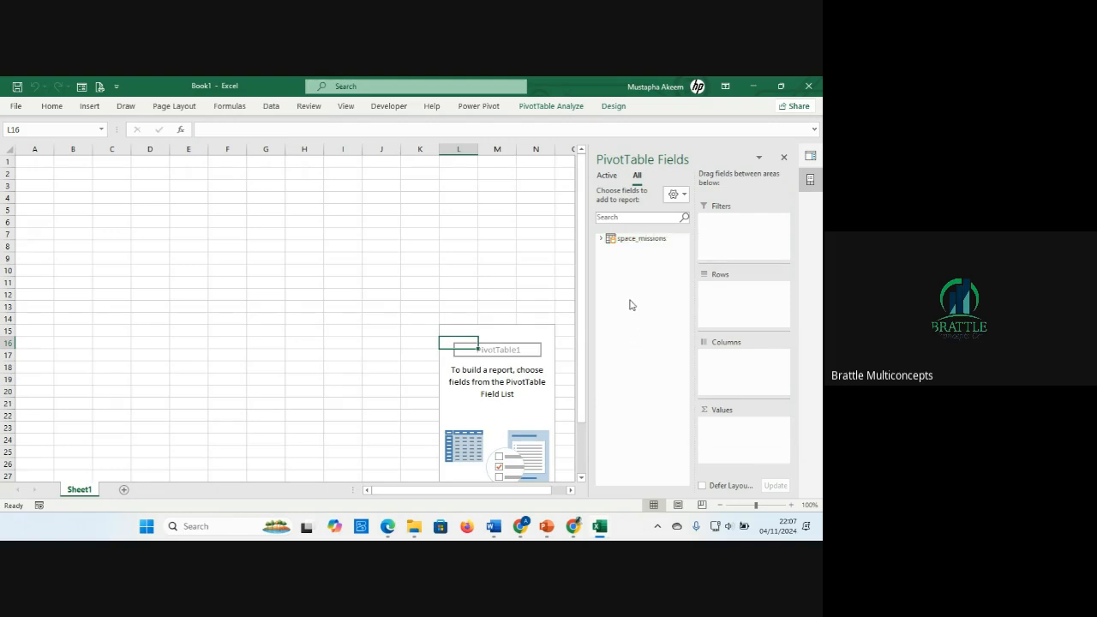
# Step: Add Total Mission, Total value, No of Company, No of Rocket, No of Success and No of Failure from space_missions to the PivotTable values
pyautogui.click(606, 176)
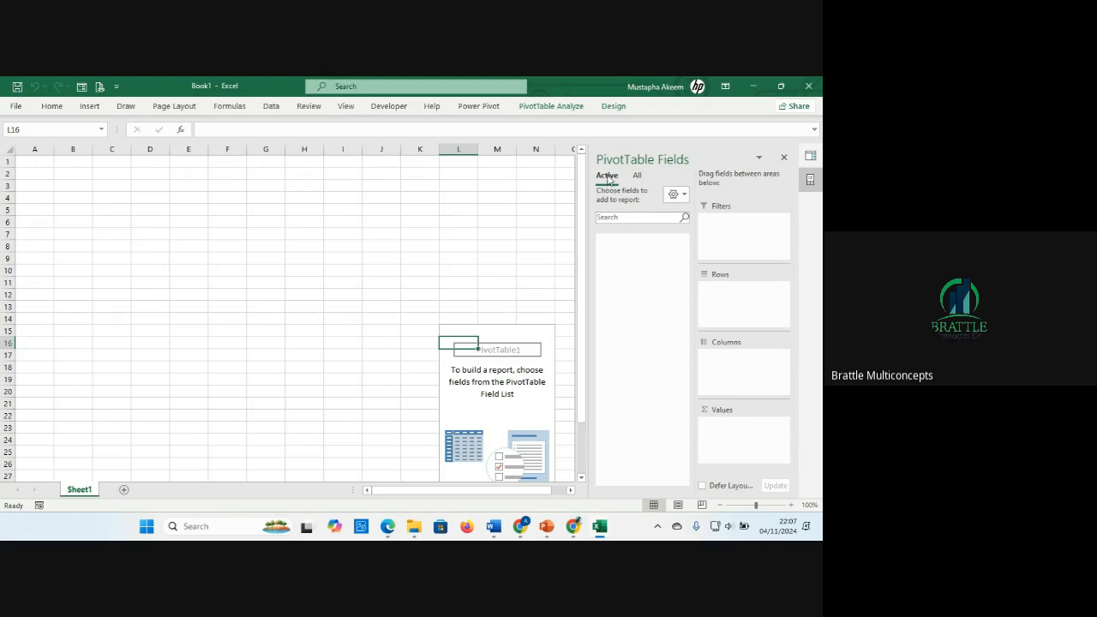
pyautogui.click(638, 177)
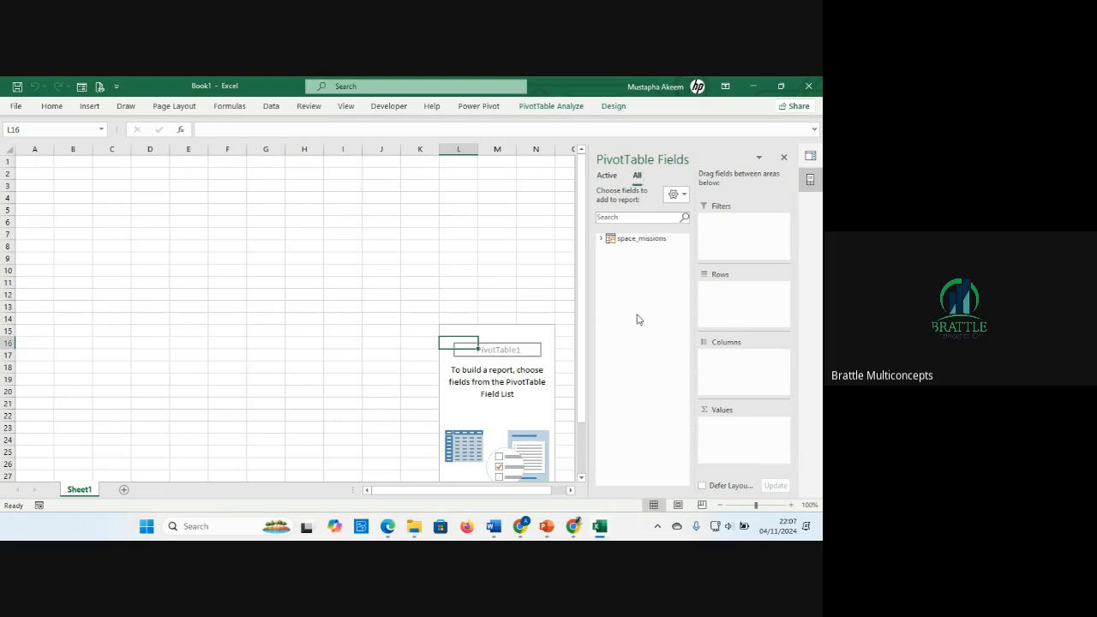
pyautogui.click(600, 240)
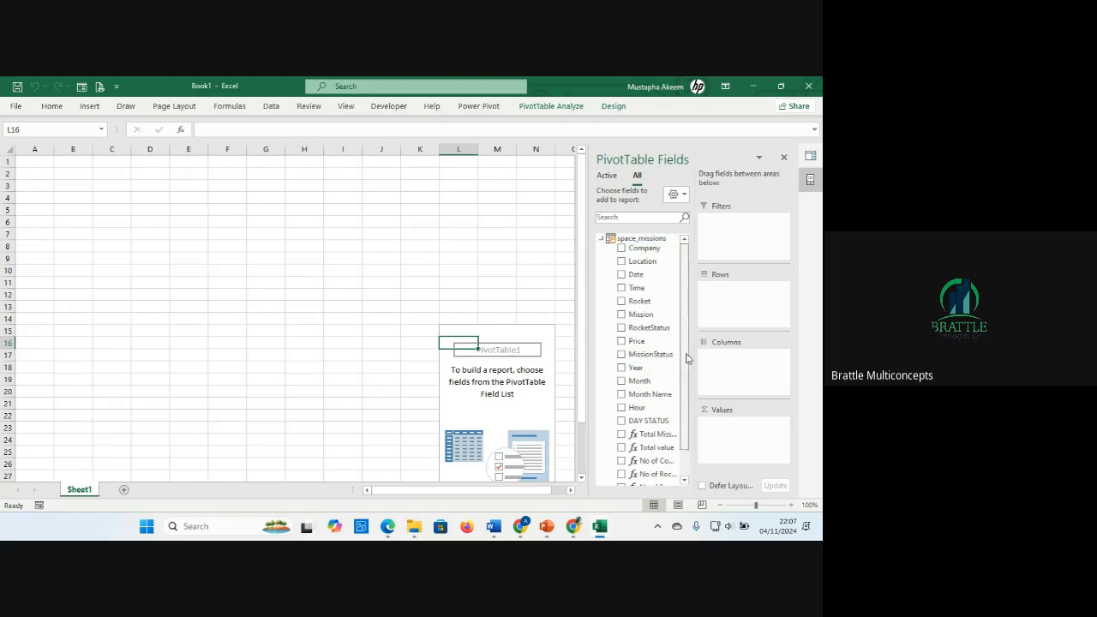
pyautogui.scroll(-1, 685, 357)
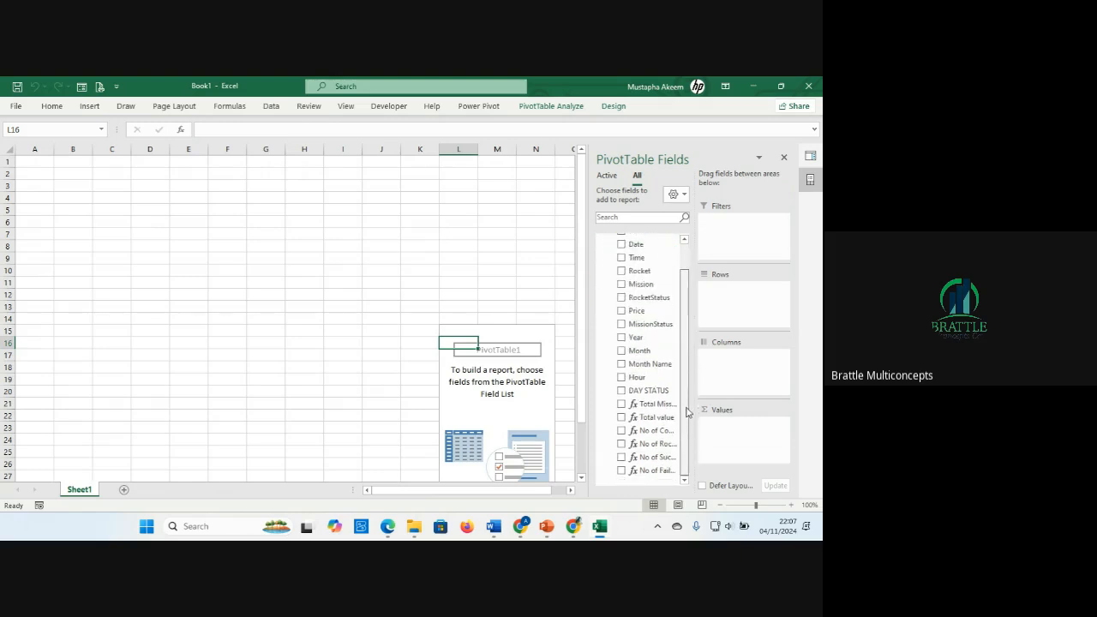
pyautogui.click(622, 405)
pyautogui.click(622, 417)
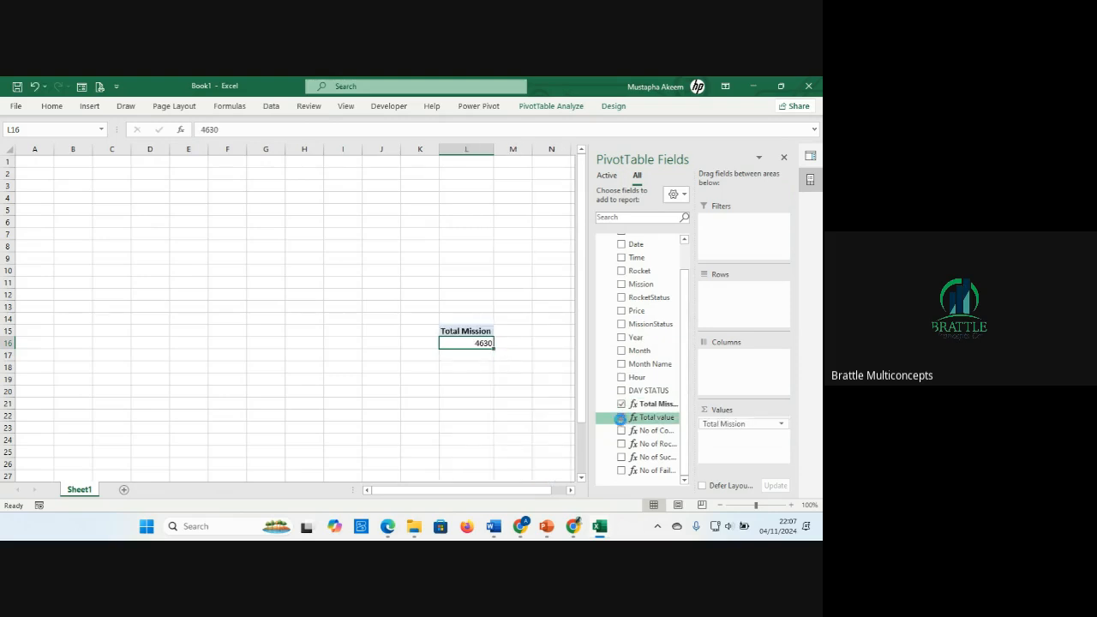
pyautogui.click(621, 431)
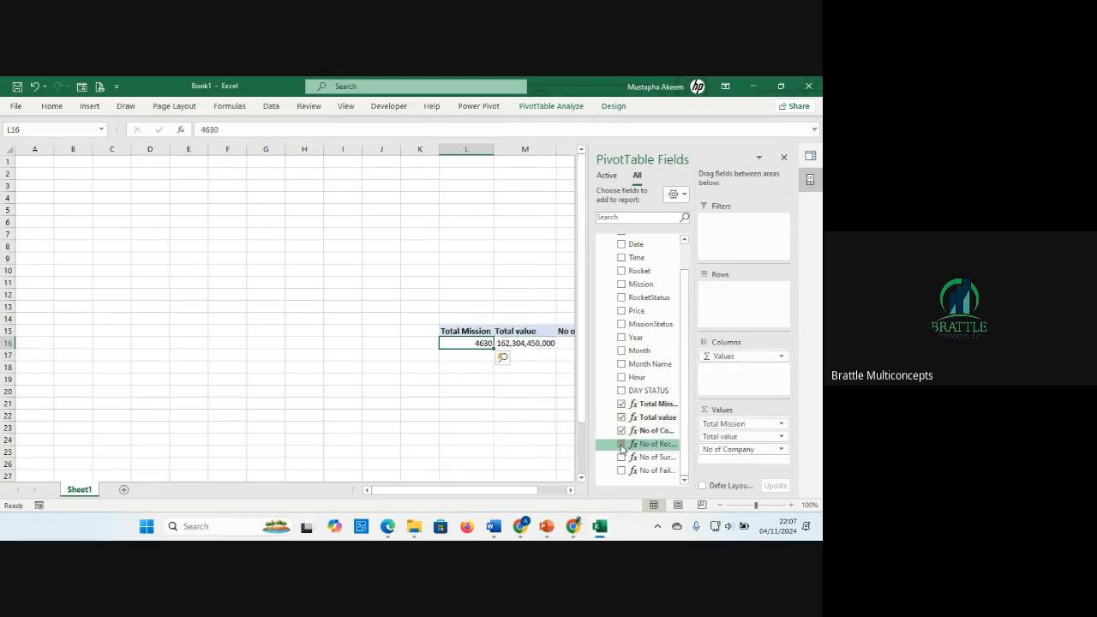
pyautogui.click(621, 443)
pyautogui.click(621, 458)
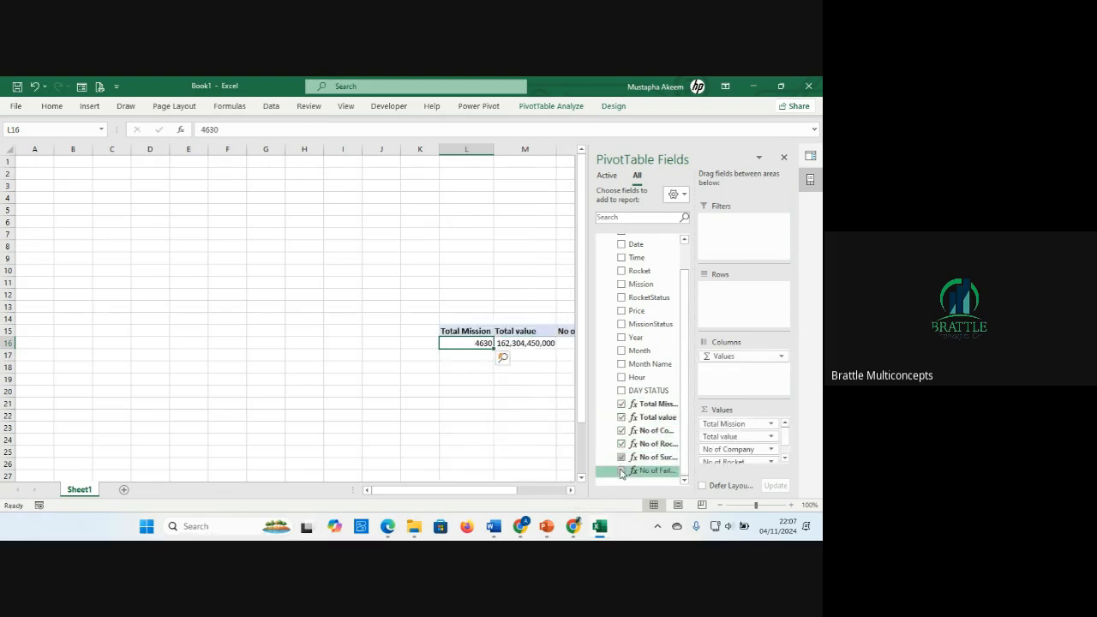
pyautogui.click(622, 471)
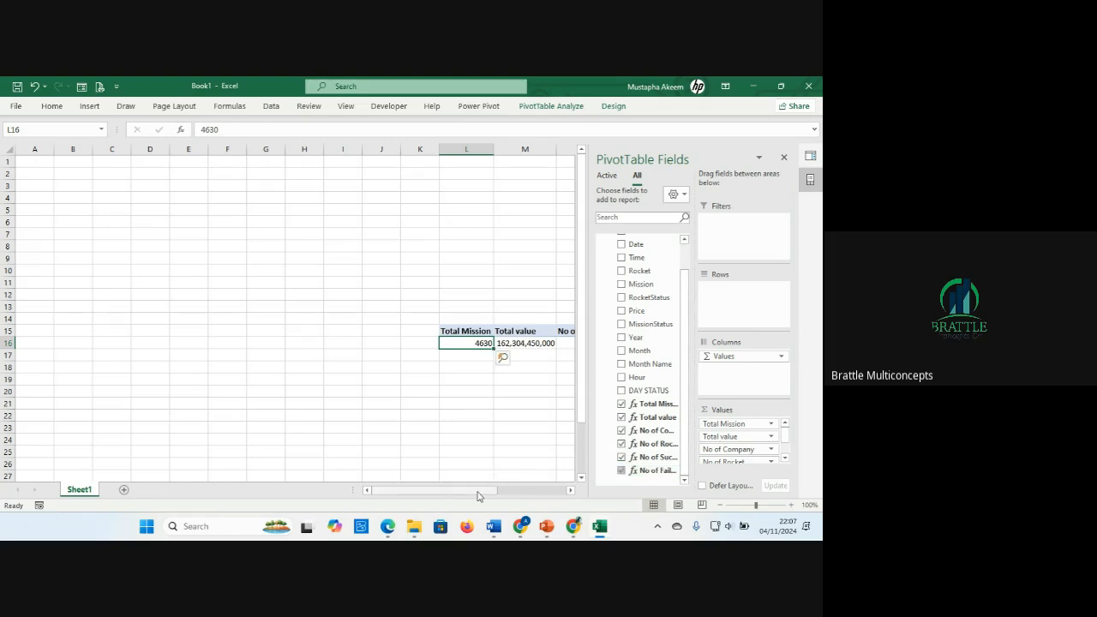
# Step: Copy the entire PivotTable at L15:Q16 and paste it at cell A1
pyautogui.moveTo(485, 490); pyautogui.dragTo(590, 487)
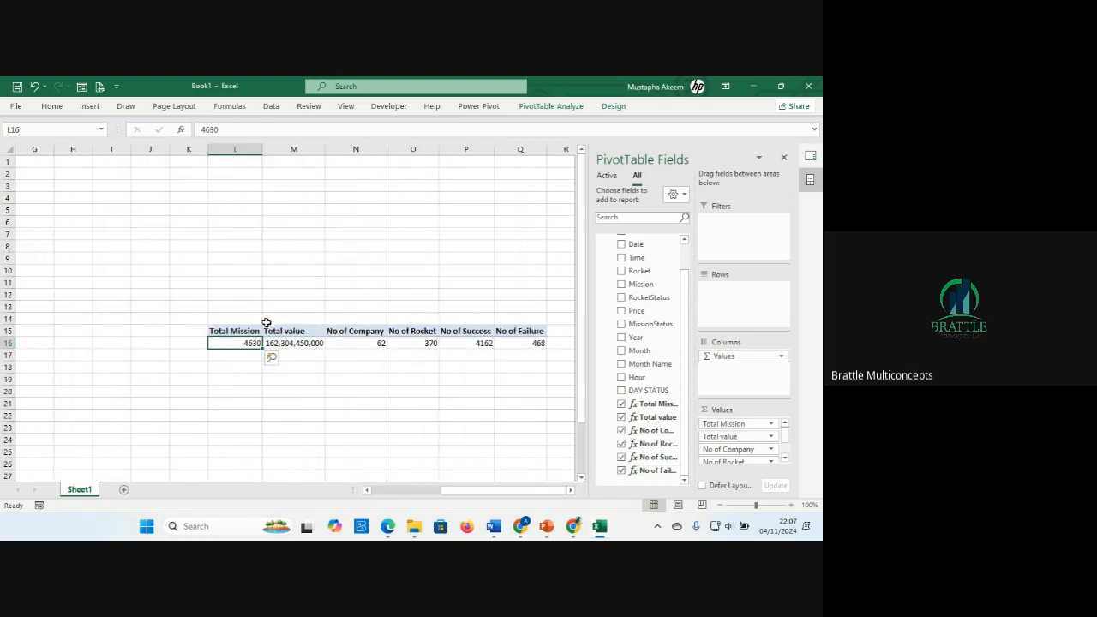
pyautogui.click(238, 327)
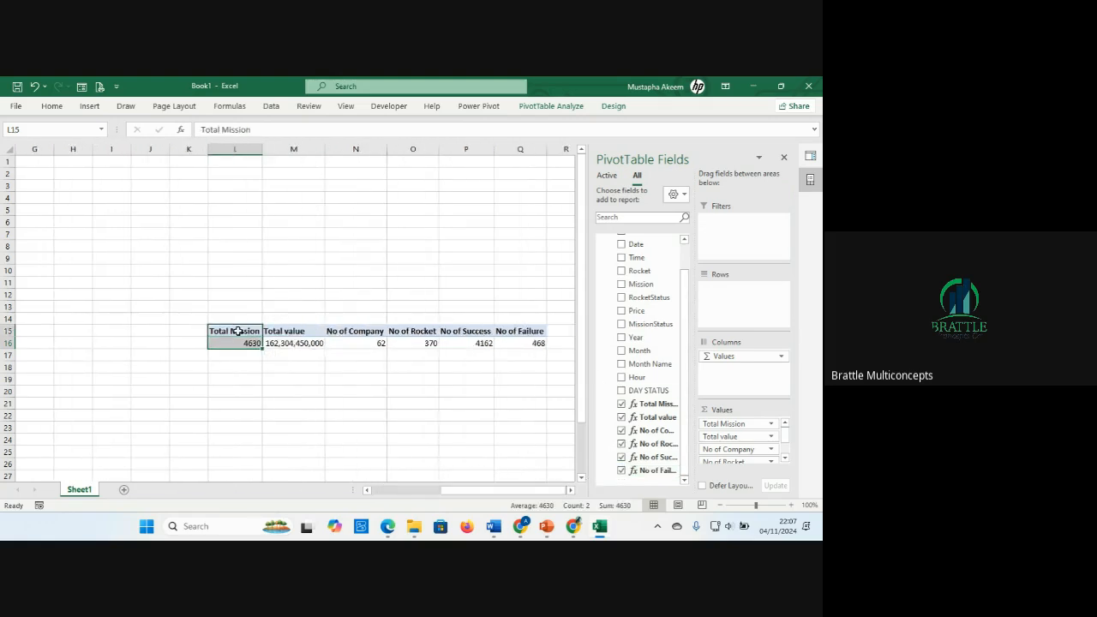
pyautogui.hotkey('shift', 'Right')
pyautogui.hotkey('shift', 'Right')
pyautogui.hotkey('shift', 'Right')
pyautogui.hotkey('shift', 'Right')
pyautogui.hotkey('shift', 'Right')
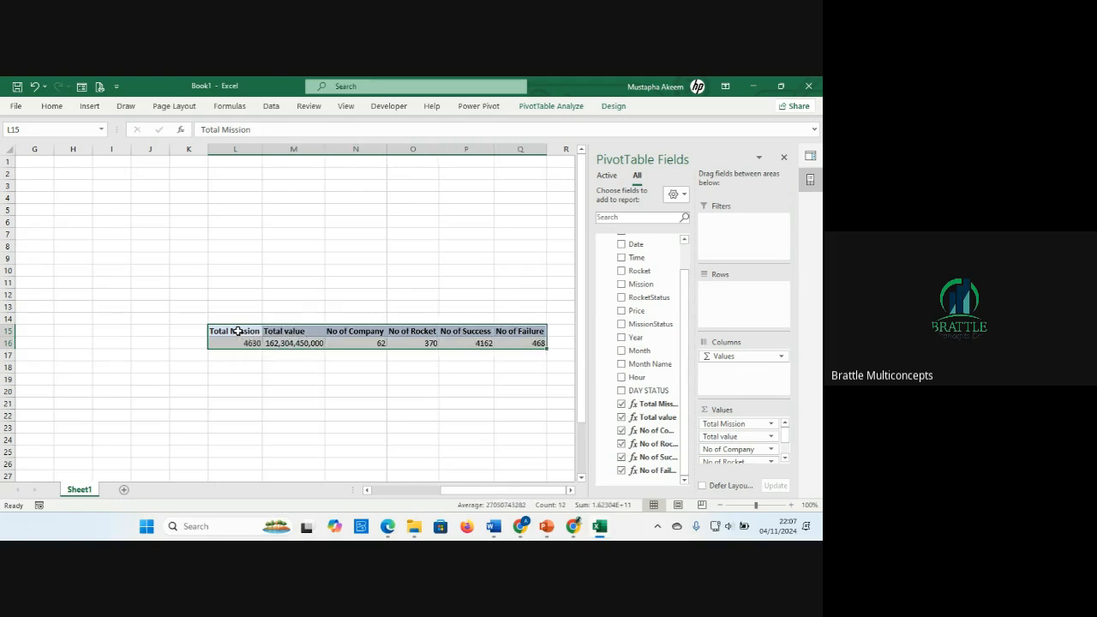
pyautogui.hotkey('ctrl', 'c')
pyautogui.click(129, 238)
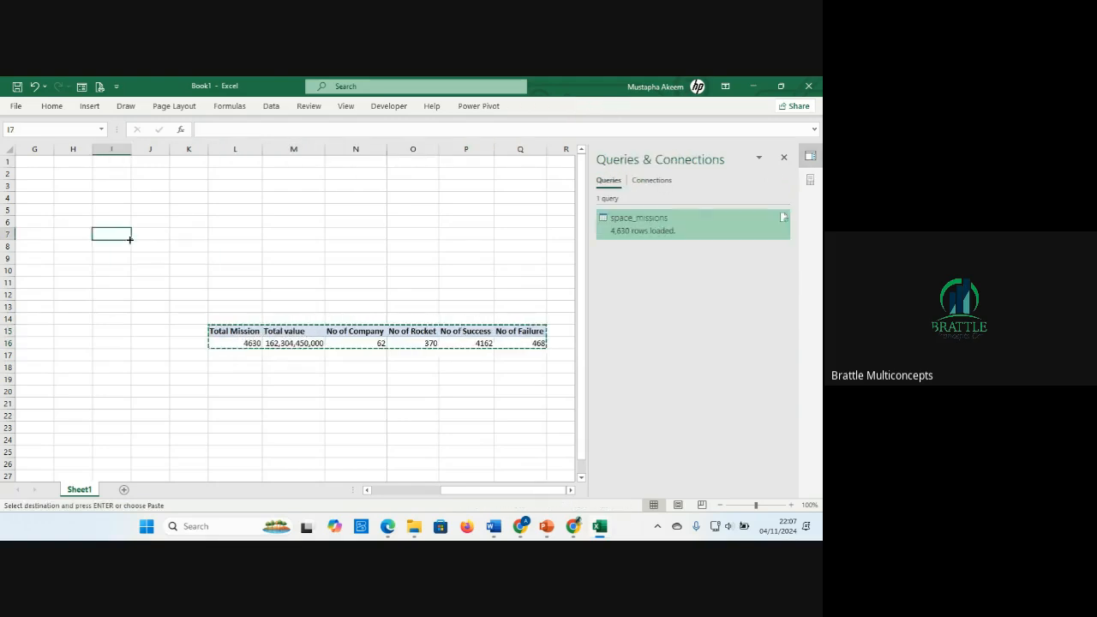
pyautogui.press('Left')
pyautogui.press('Left')
pyautogui.press('Left')
pyautogui.press('Left')
pyautogui.press('Left')
pyautogui.press('Left')
pyautogui.press('Left')
pyautogui.press('Left')
pyautogui.press('Up')
pyautogui.press('Up')
pyautogui.press('Up')
pyautogui.press('Up')
pyautogui.press('Up')
pyautogui.press('Up')
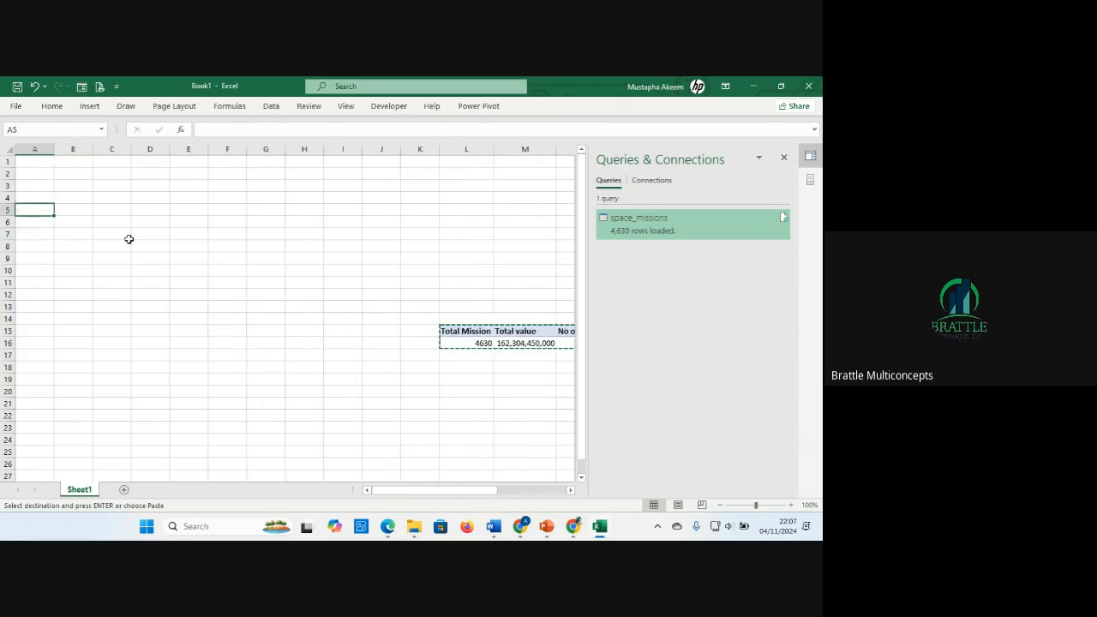
pyautogui.hotkey('ctrl', 'v')
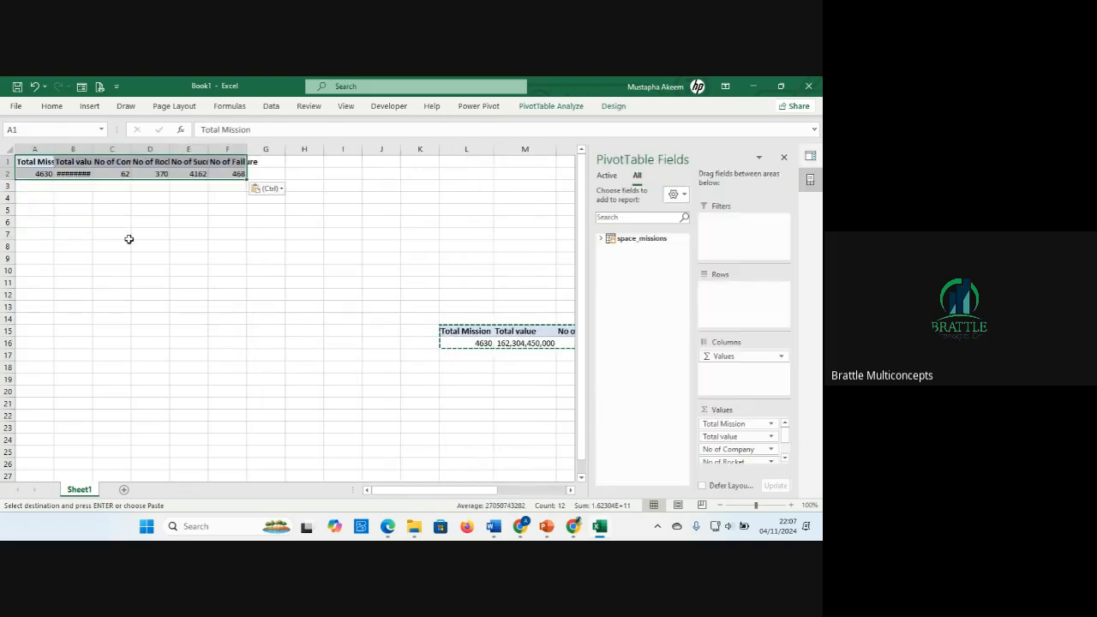
# Step: Widen columns A through F to fit the pasted PivotTable's headers and values
pyautogui.click(267, 234)
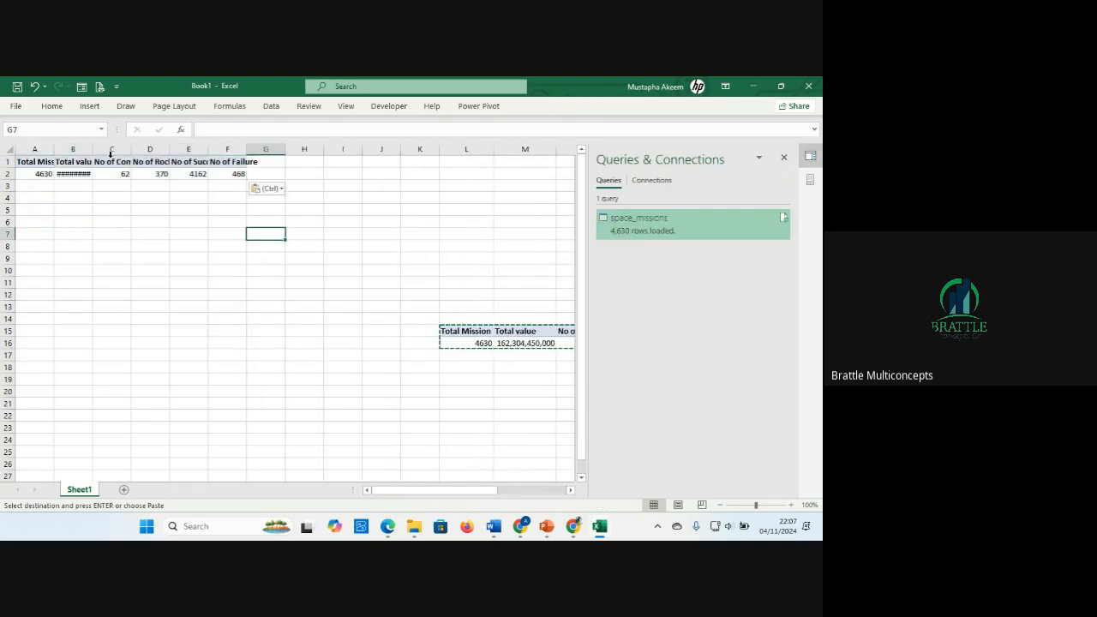
pyautogui.moveTo(91, 149); pyautogui.dragTo(410, 152)
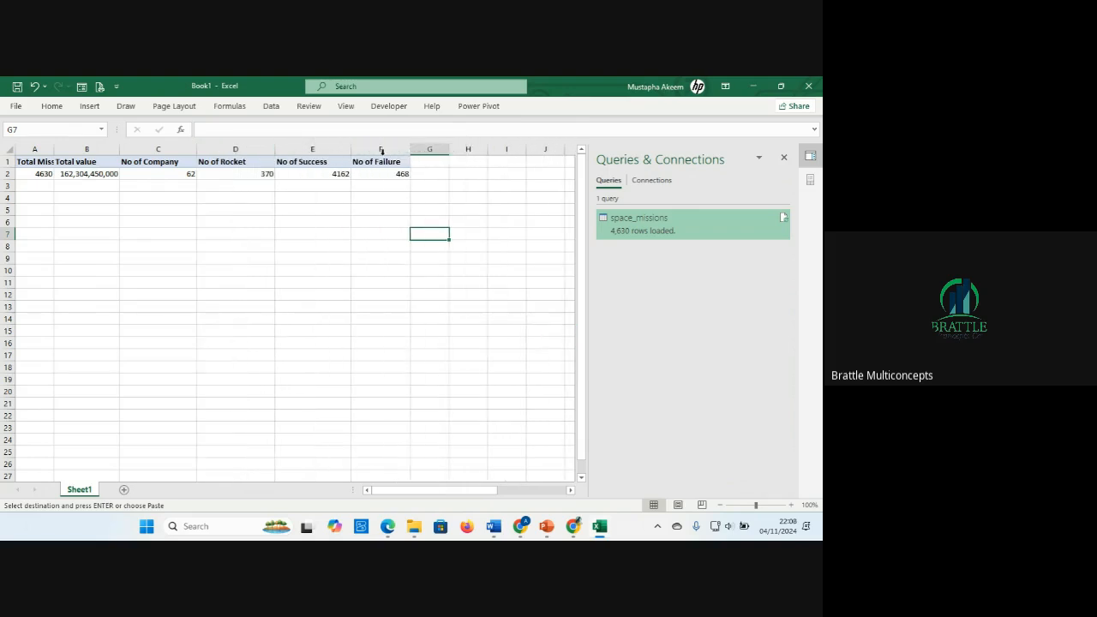
pyautogui.moveTo(51, 149); pyautogui.dragTo(83, 152)
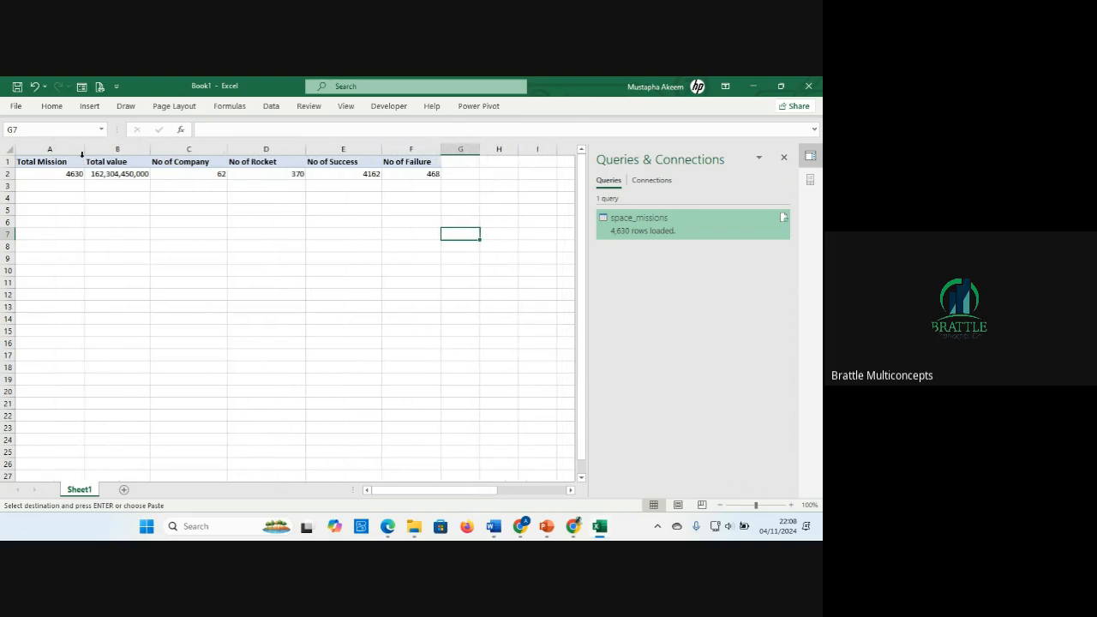
pyautogui.click(114, 231)
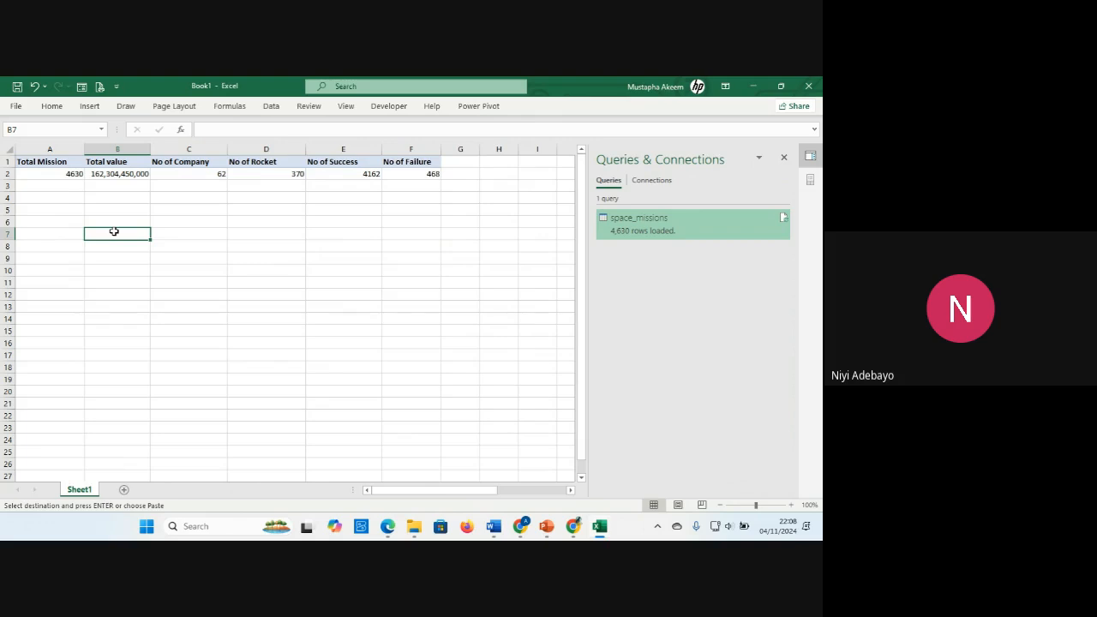
pyautogui.click(153, 230)
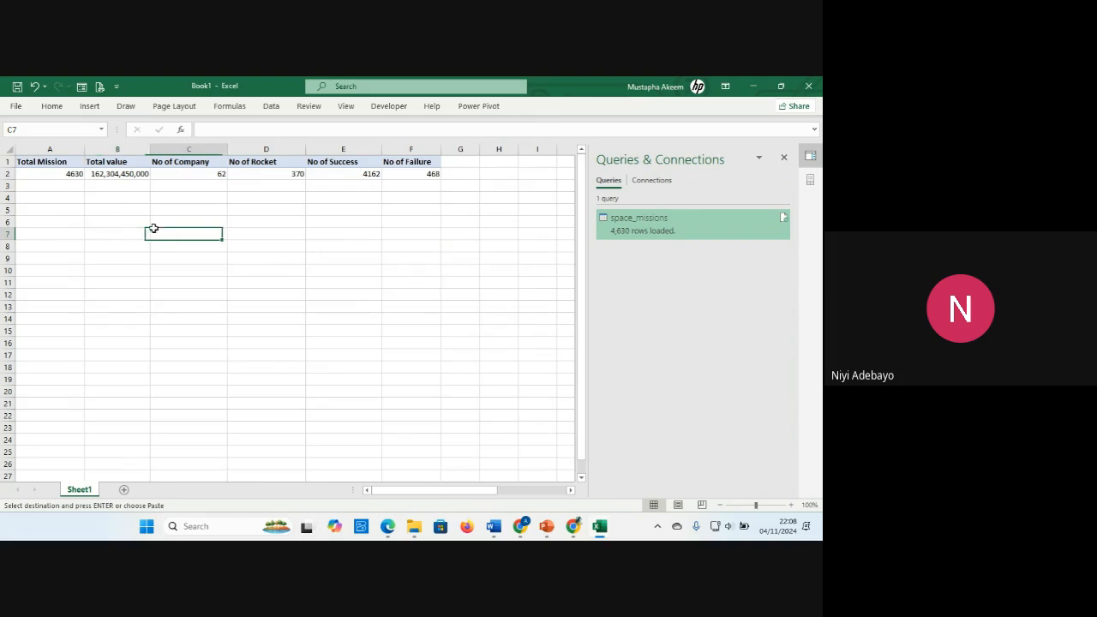
# Step: Close the Queries & Connections pane and delete the original PivotTable at L15:Q16
pyautogui.click(784, 160)
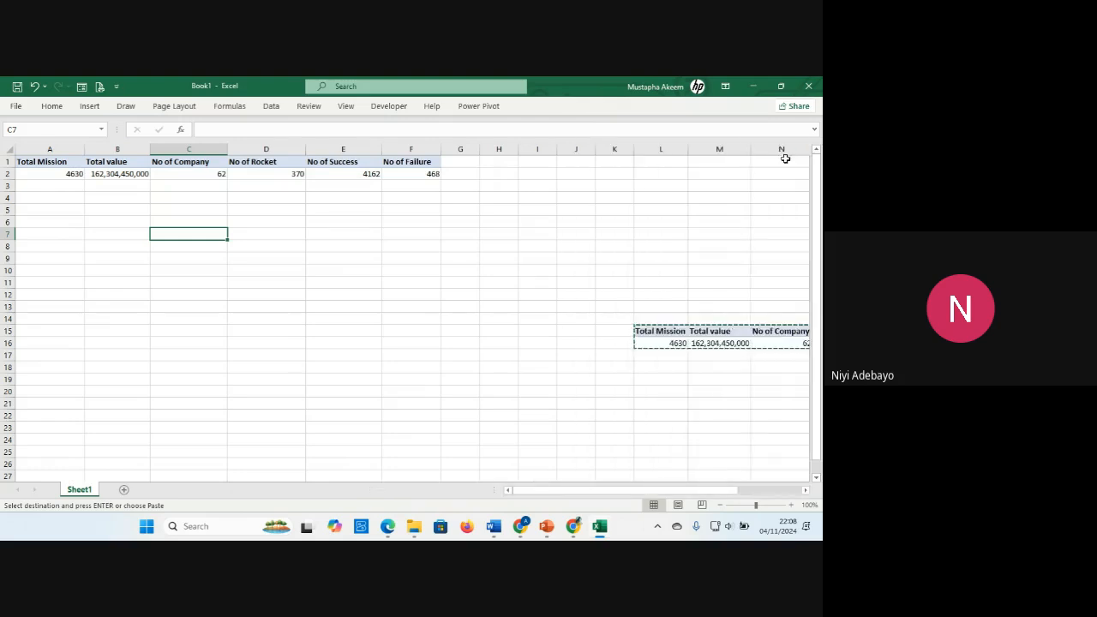
pyautogui.click(365, 295)
pyautogui.click(646, 334)
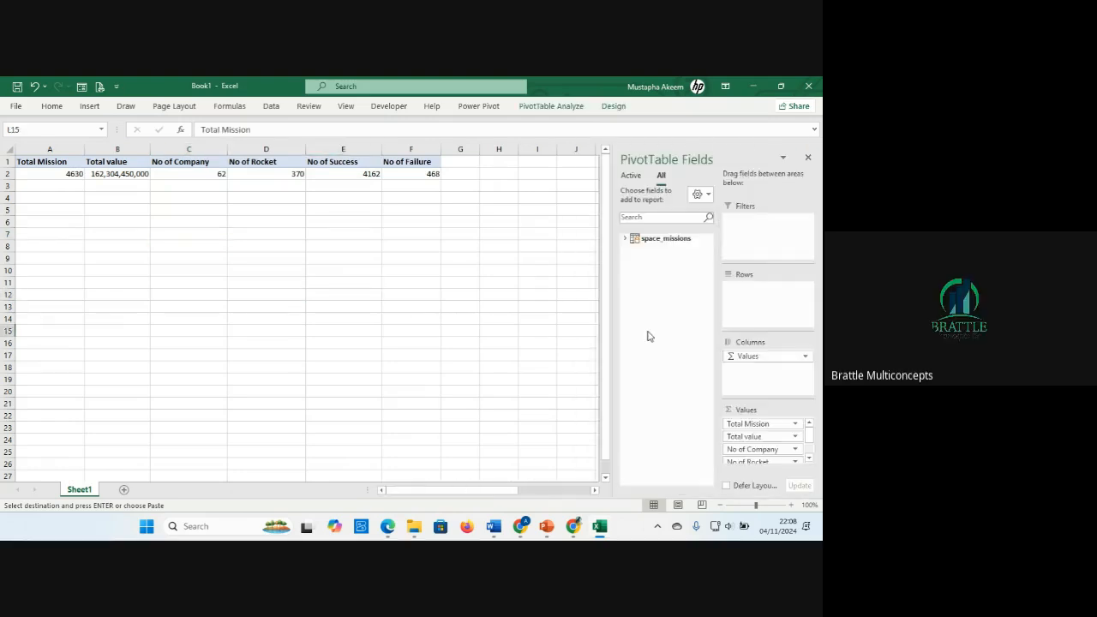
pyautogui.moveTo(646, 336); pyautogui.dragTo(647, 336)
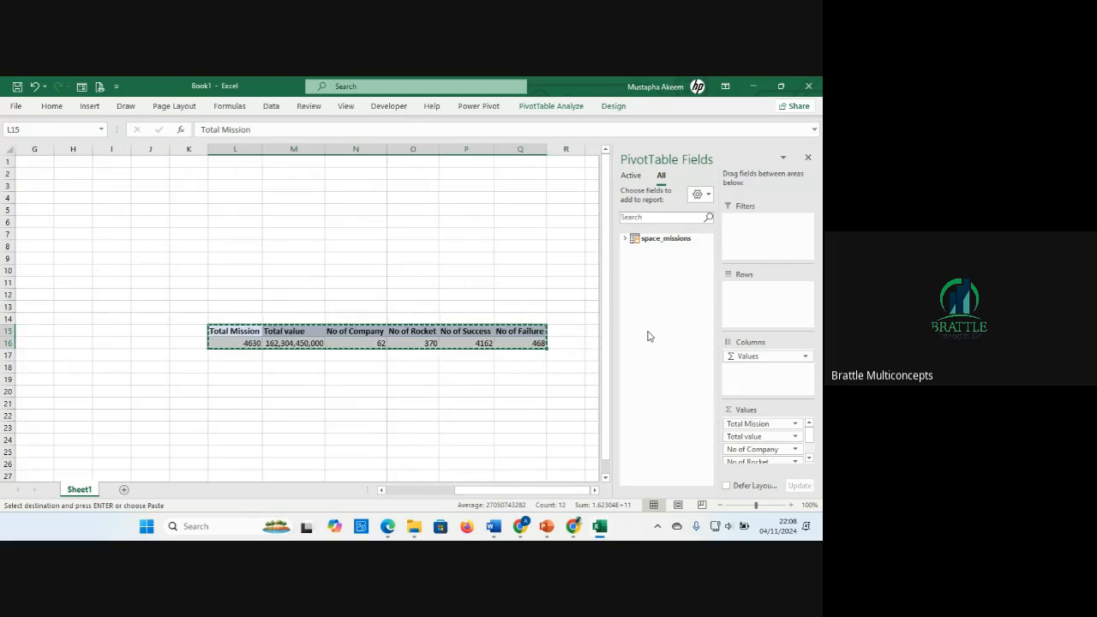
pyautogui.press('Delete')
# Step: Return to column A of Sheet1 to check the pasted PivotTable in rows 1 and 2
pyautogui.click(352, 262)
pyautogui.press('Left')
pyautogui.press('Left')
pyautogui.press('Left')
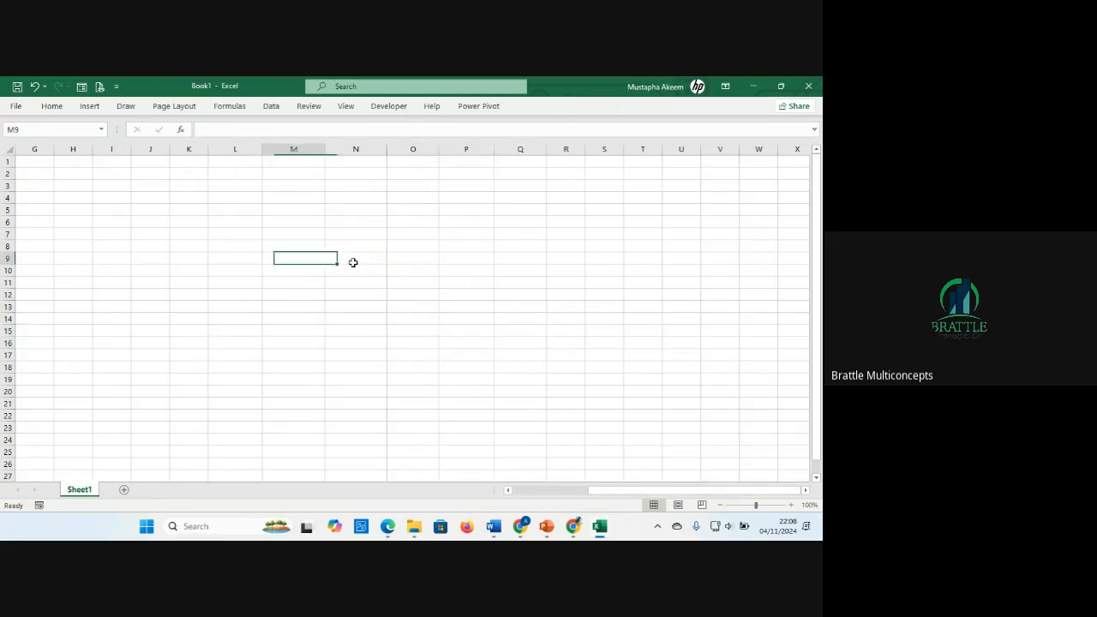
pyautogui.press('Home')
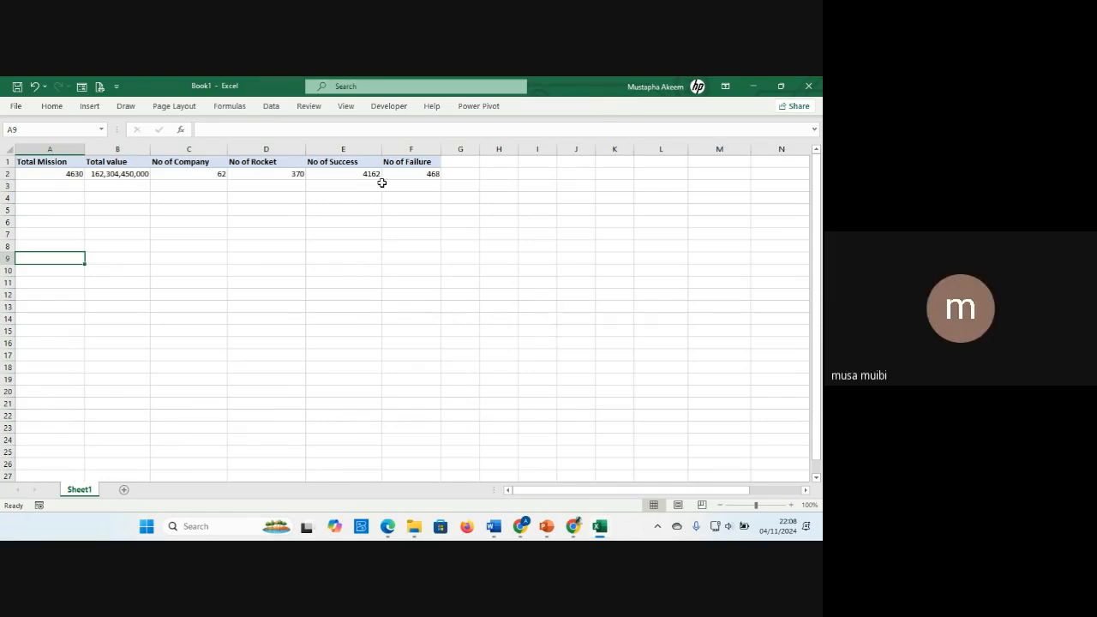
# Step: Switch to the Power Pivot window, examine the No of Success measure's CALCULATE formula, and close the window
pyautogui.click(488, 106)
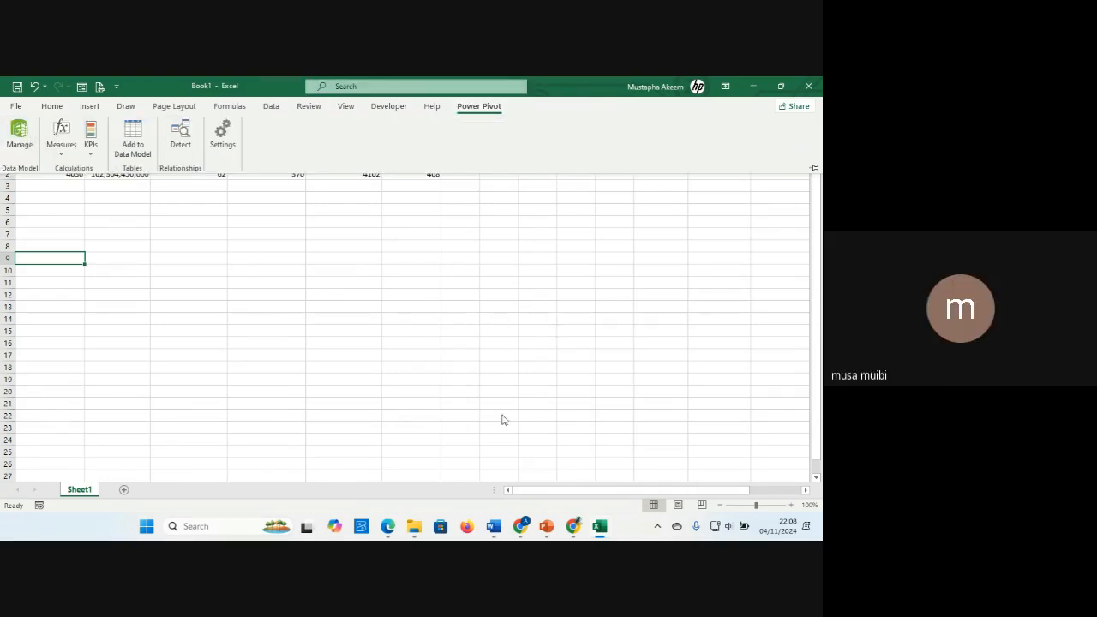
pyautogui.moveTo(607, 528)
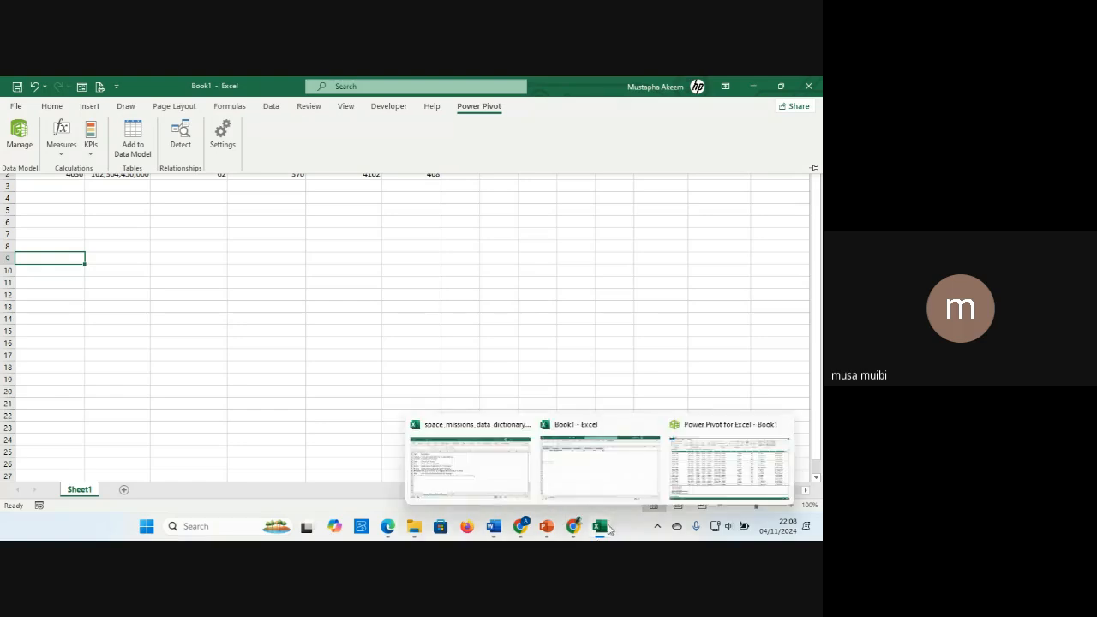
pyautogui.click(704, 478)
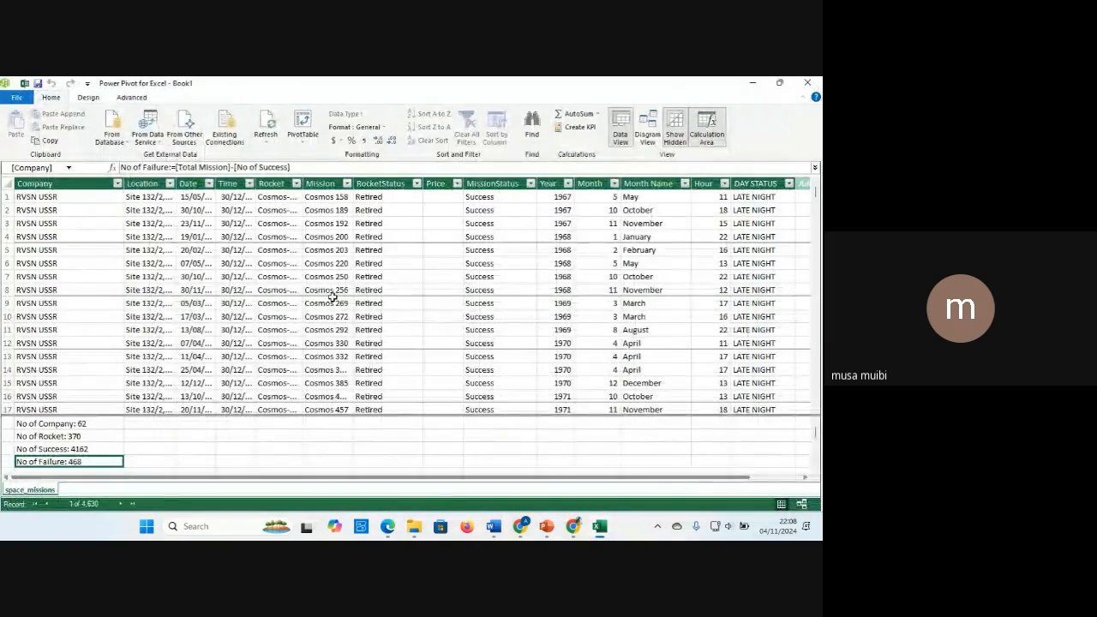
pyautogui.click(62, 451)
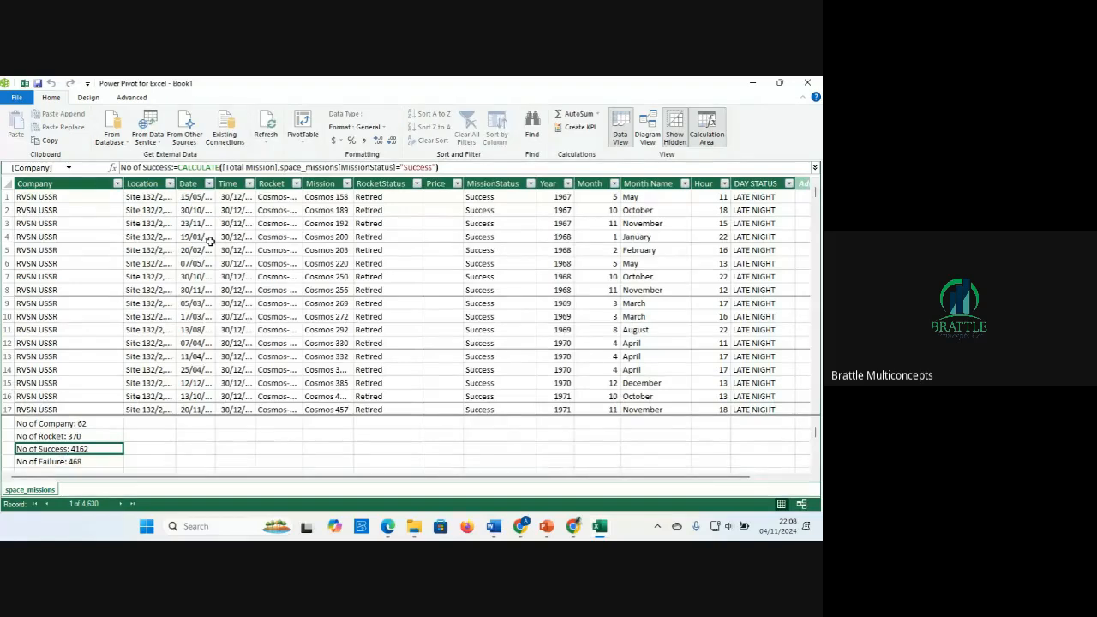
pyautogui.click(221, 167)
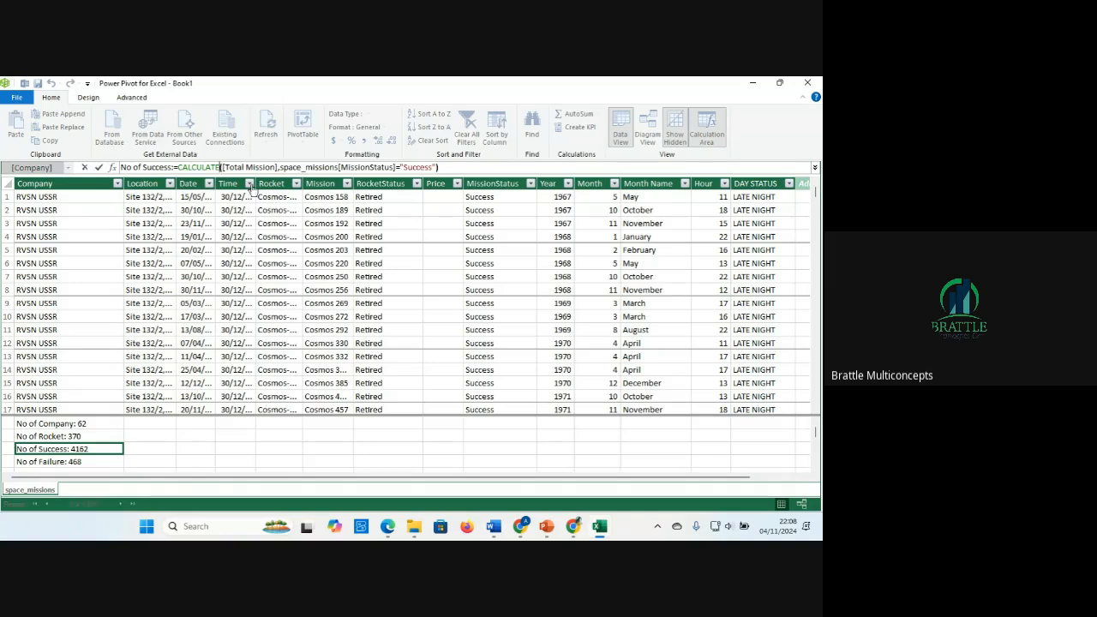
pyautogui.click(450, 167)
pyautogui.moveTo(437, 167); pyautogui.dragTo(112, 168)
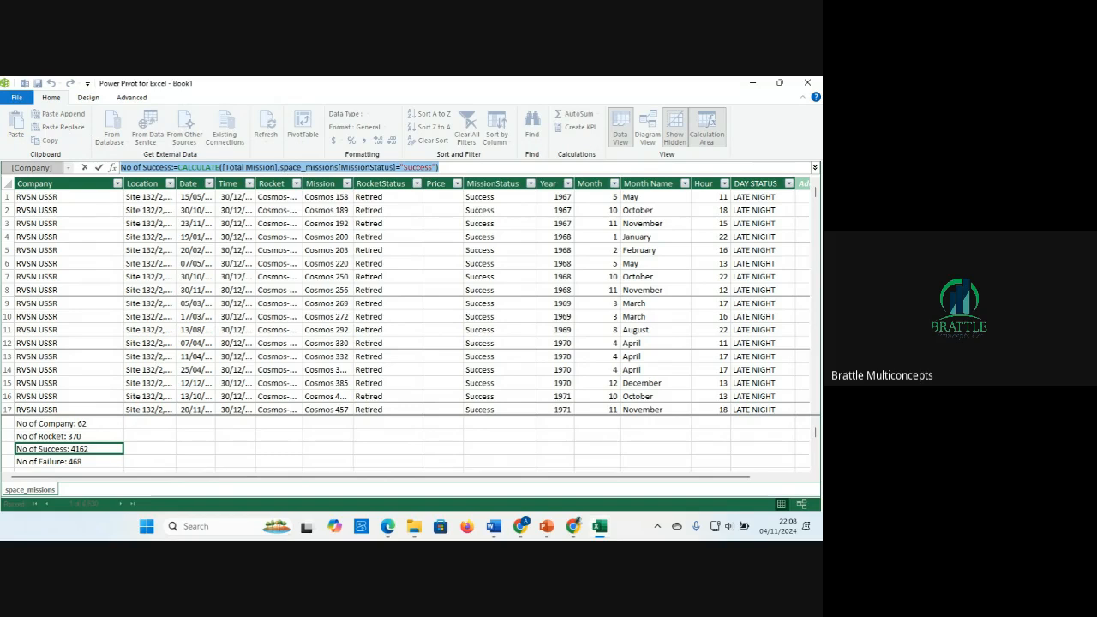
pyautogui.click(573, 526)
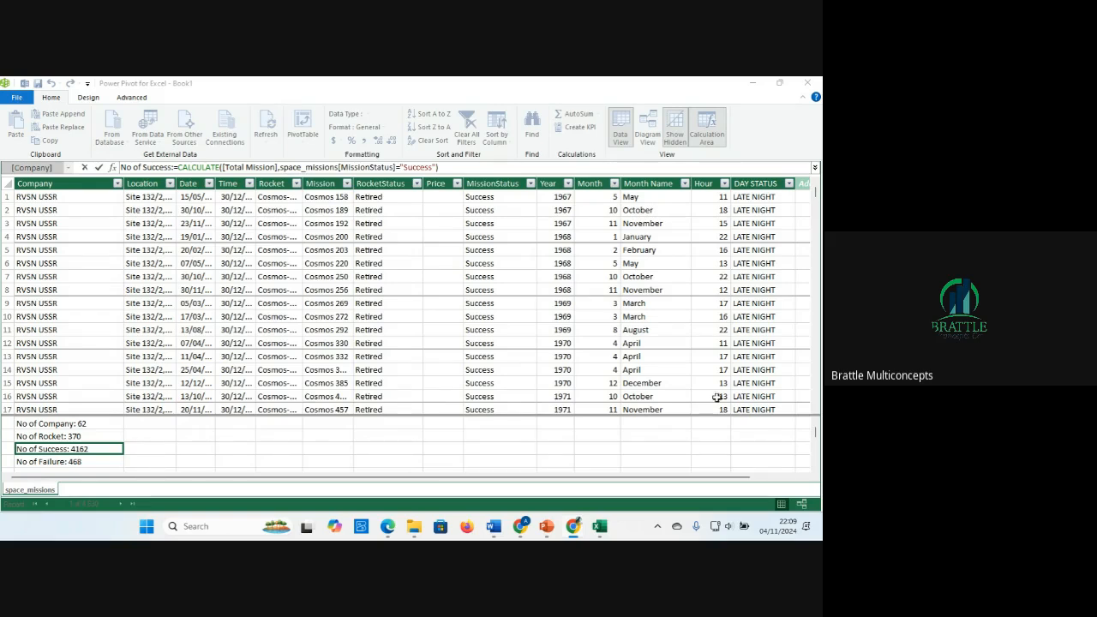
pyautogui.tripleClick(248, 166)
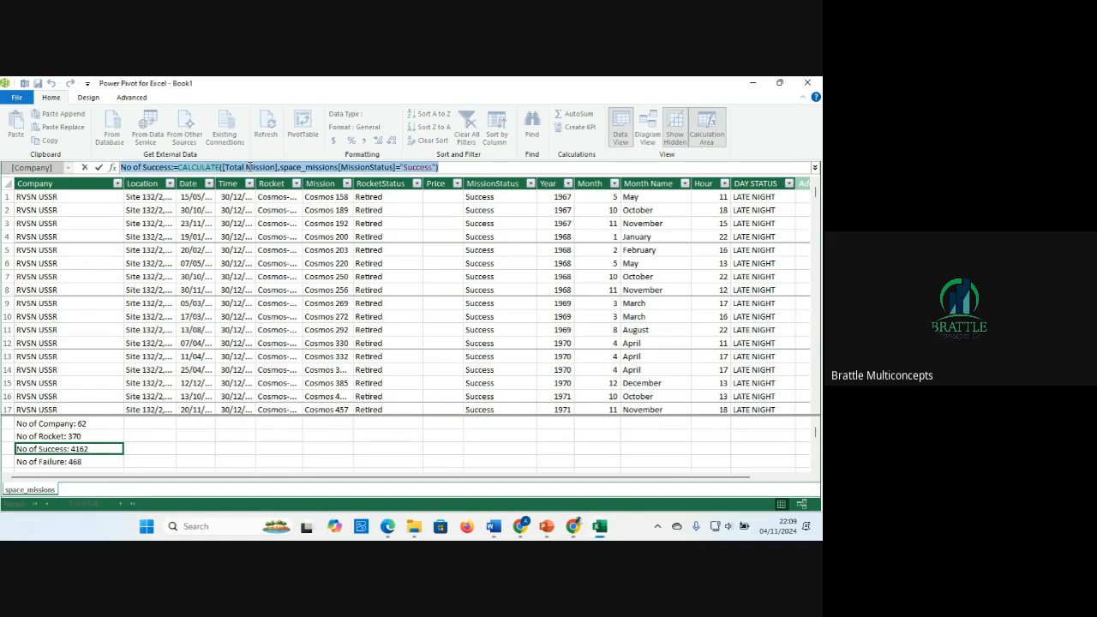
pyautogui.click(248, 166)
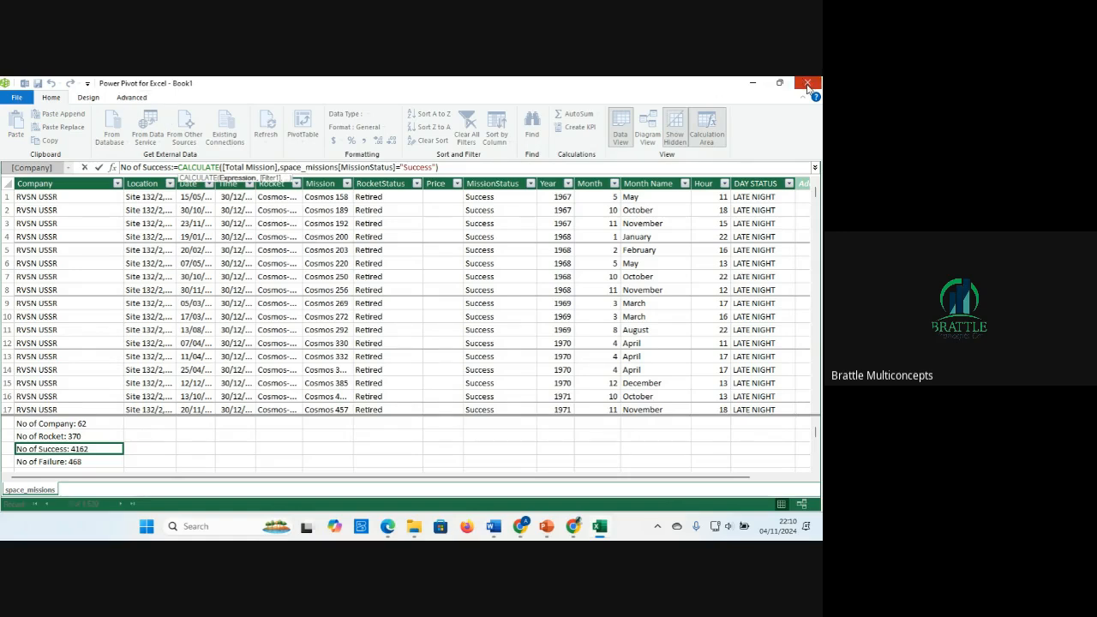
pyautogui.click(807, 84)
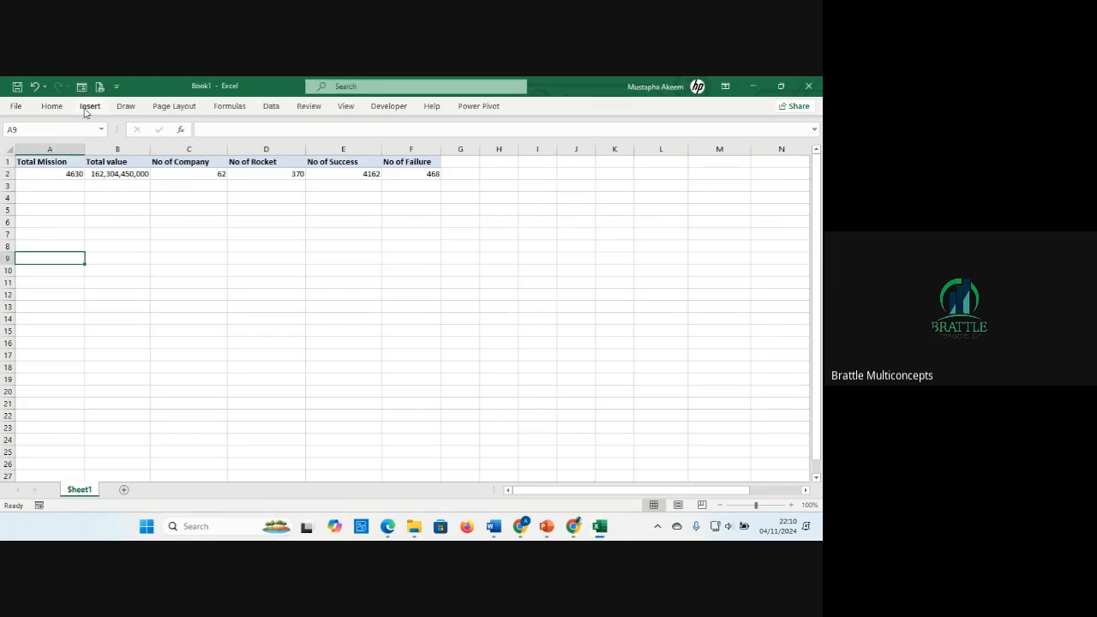
# Step: Insert a PivotTable based on this workbook's Data Model in the existing worksheet at Sheet1 cell A5
pyautogui.click(44, 209)
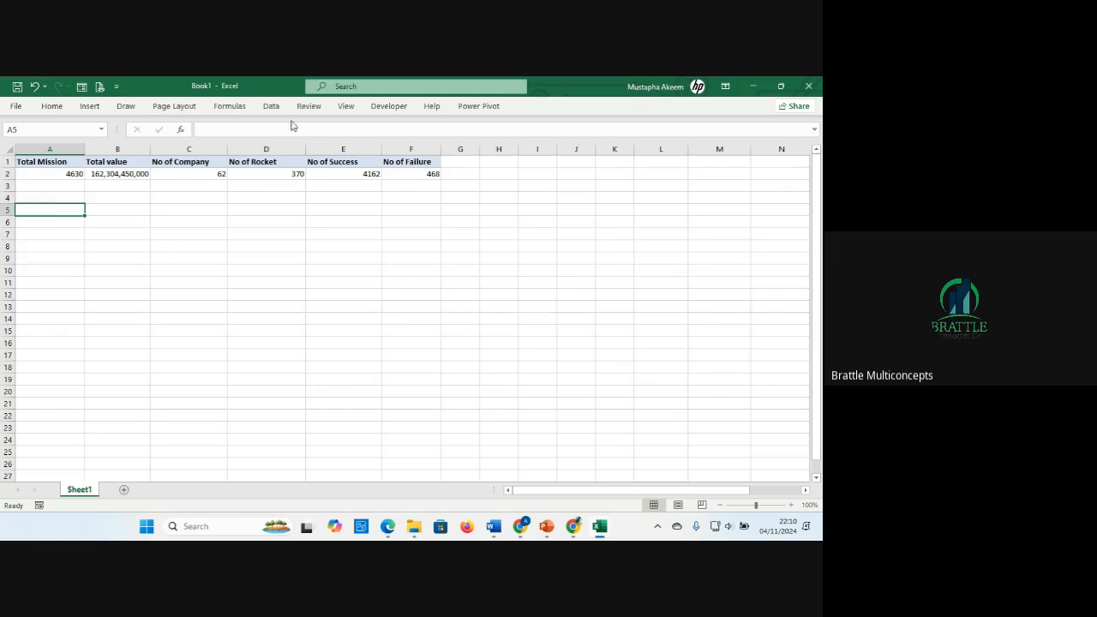
pyautogui.click(89, 105)
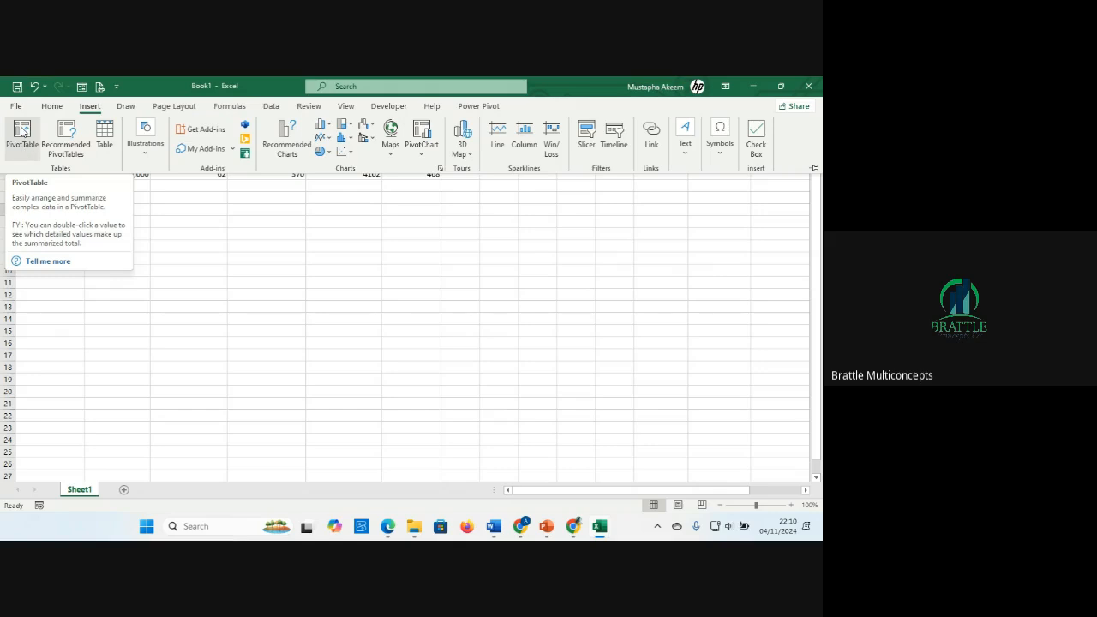
pyautogui.click(24, 141)
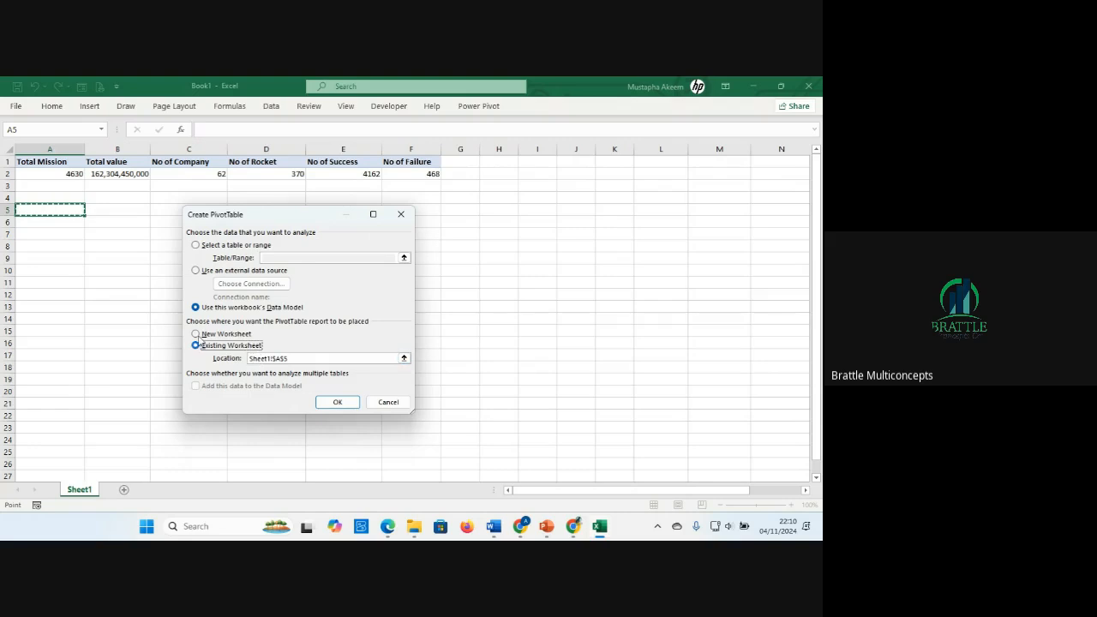
pyautogui.click(338, 402)
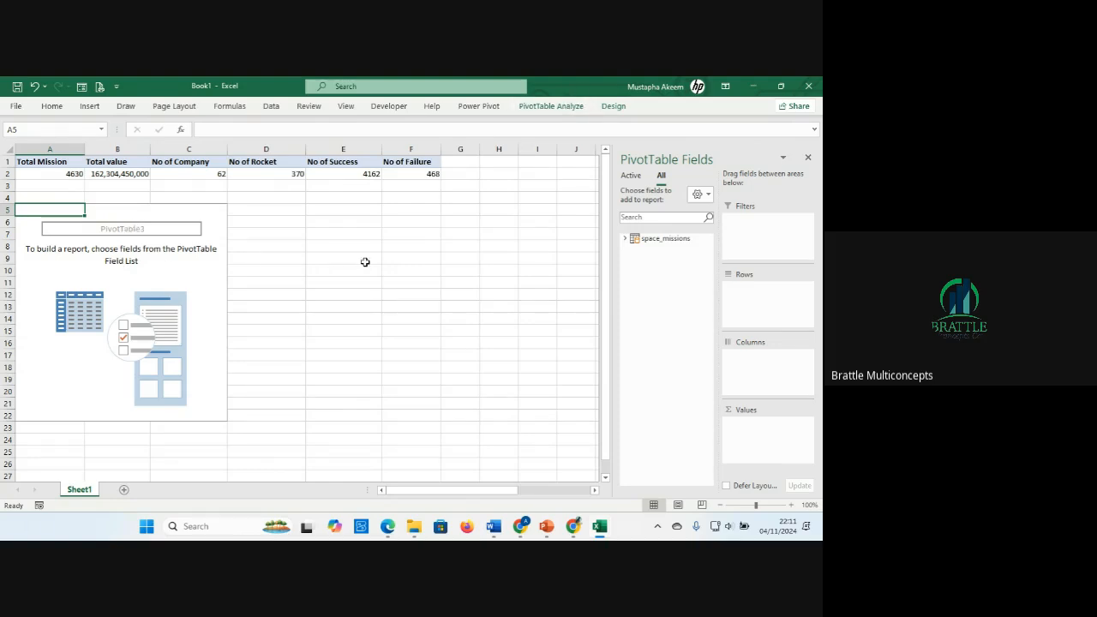
# Step: Review the space_missions fields available to the empty PivotTable at A5 and the field layout of the summary PivotTable above it
pyautogui.click(627, 239)
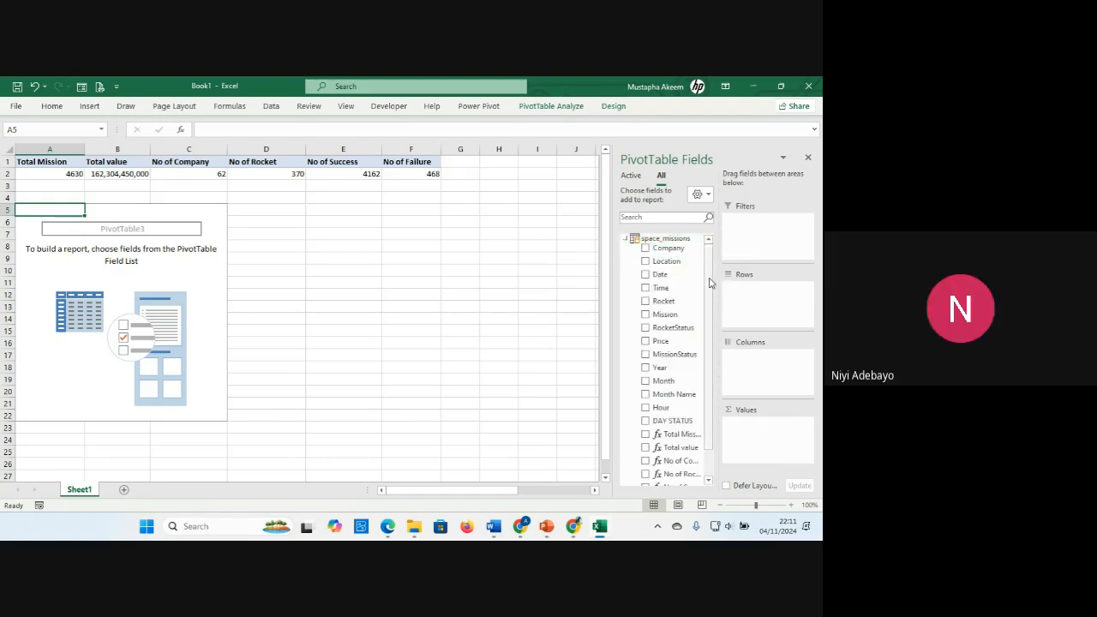
pyautogui.scroll(-2, 710, 320)
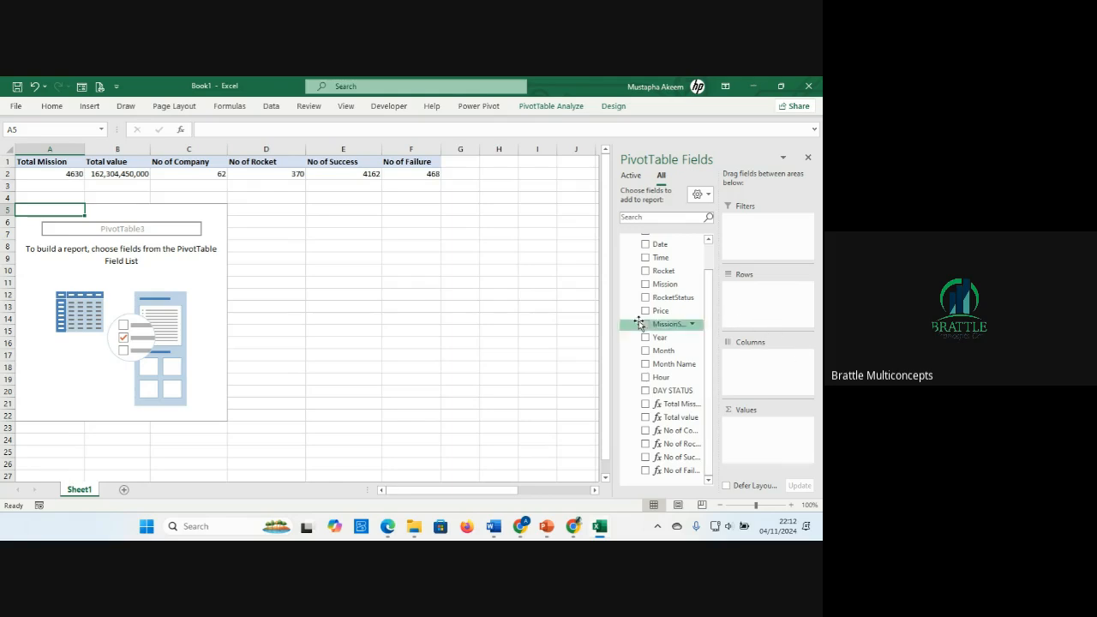
pyautogui.click(190, 272)
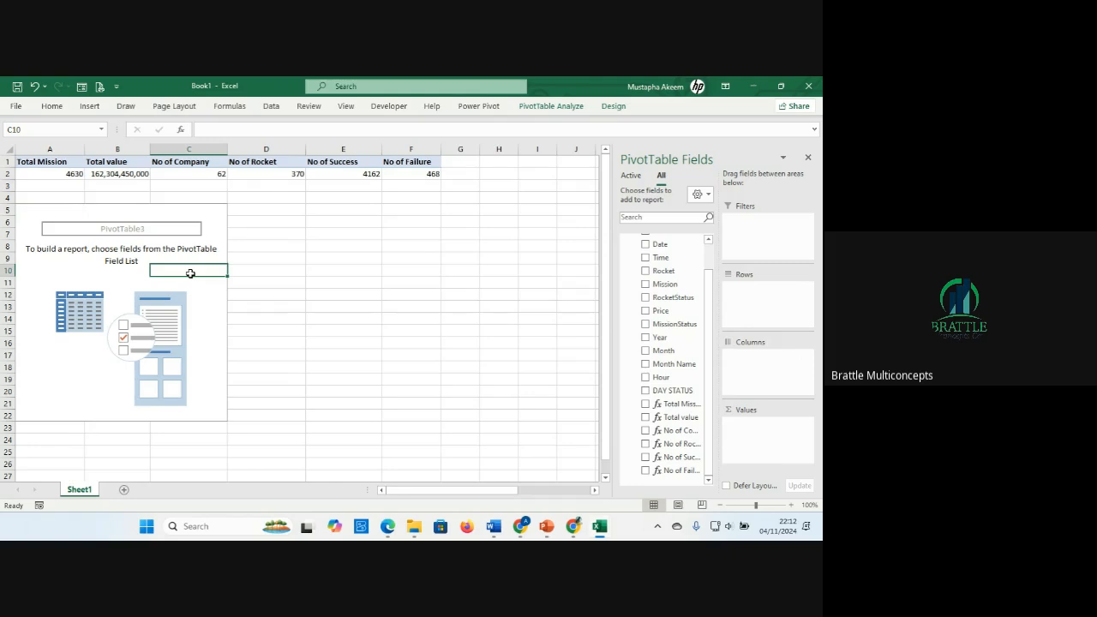
pyautogui.click(55, 206)
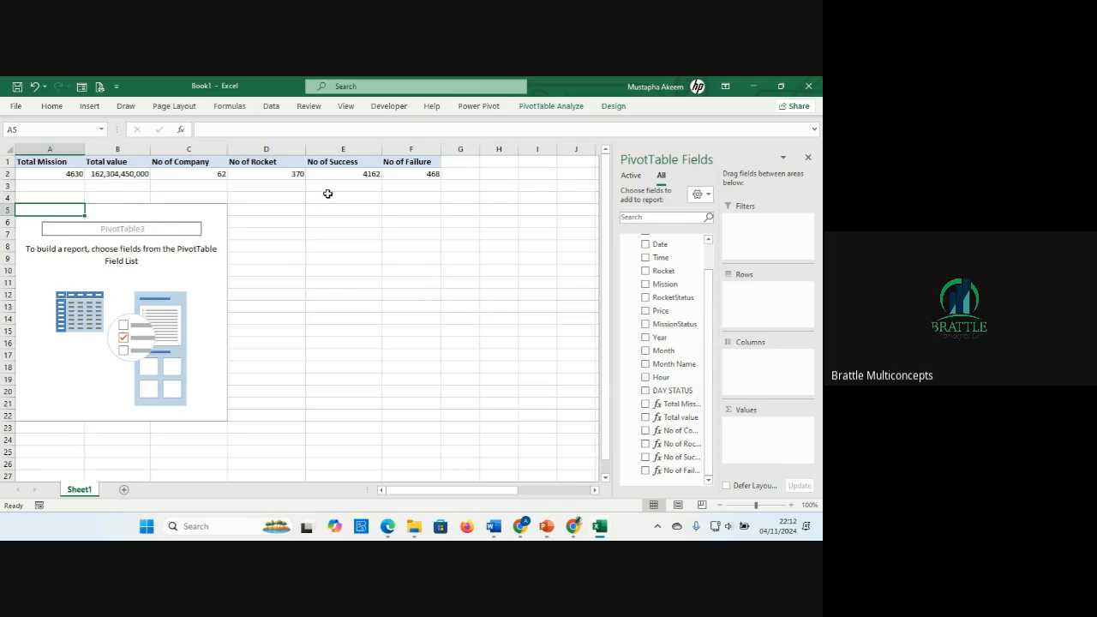
pyautogui.click(399, 186)
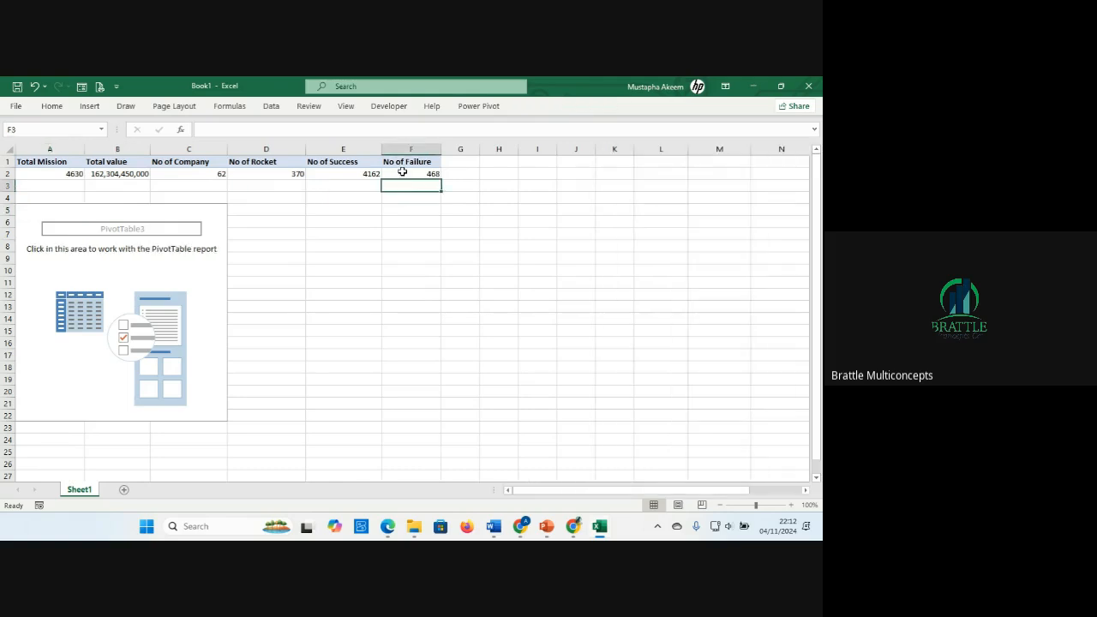
pyautogui.click(402, 173)
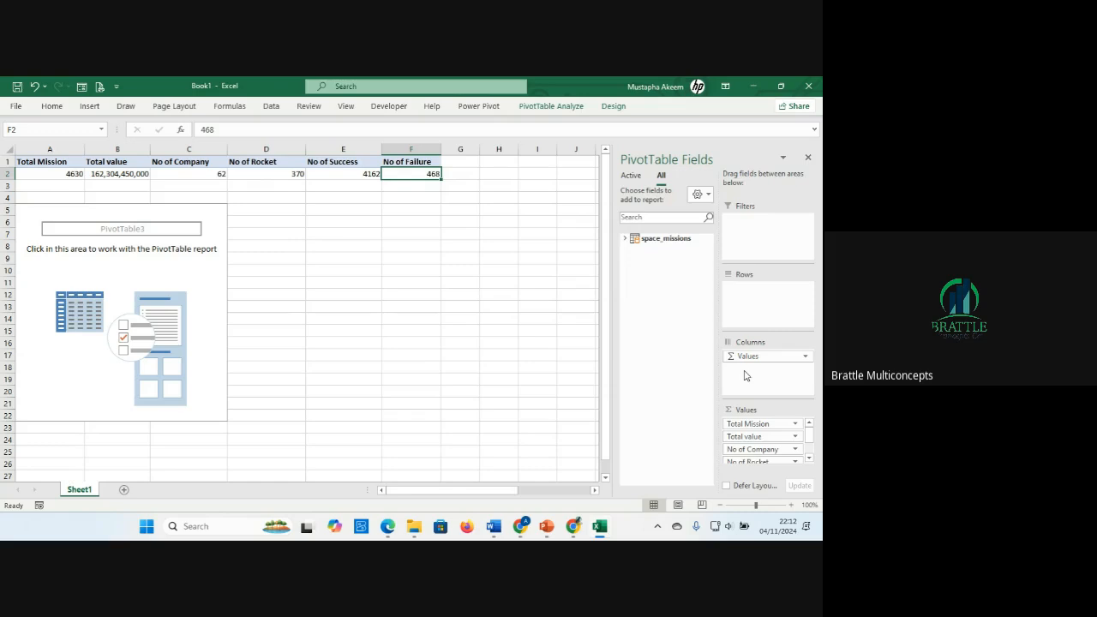
pyautogui.hotkey('alt', 'Tab')
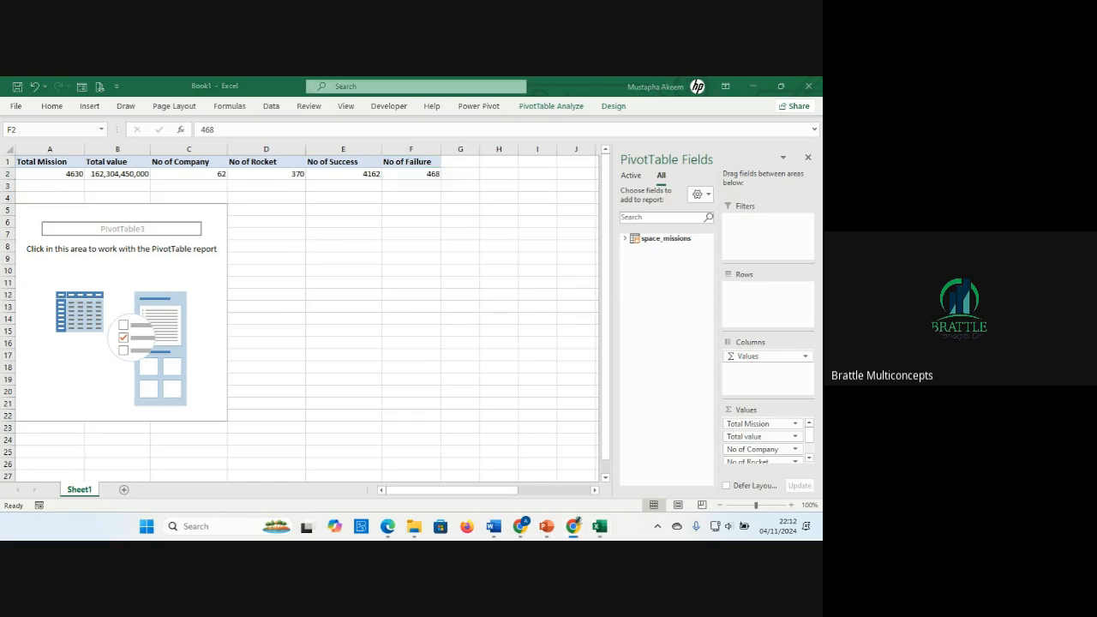